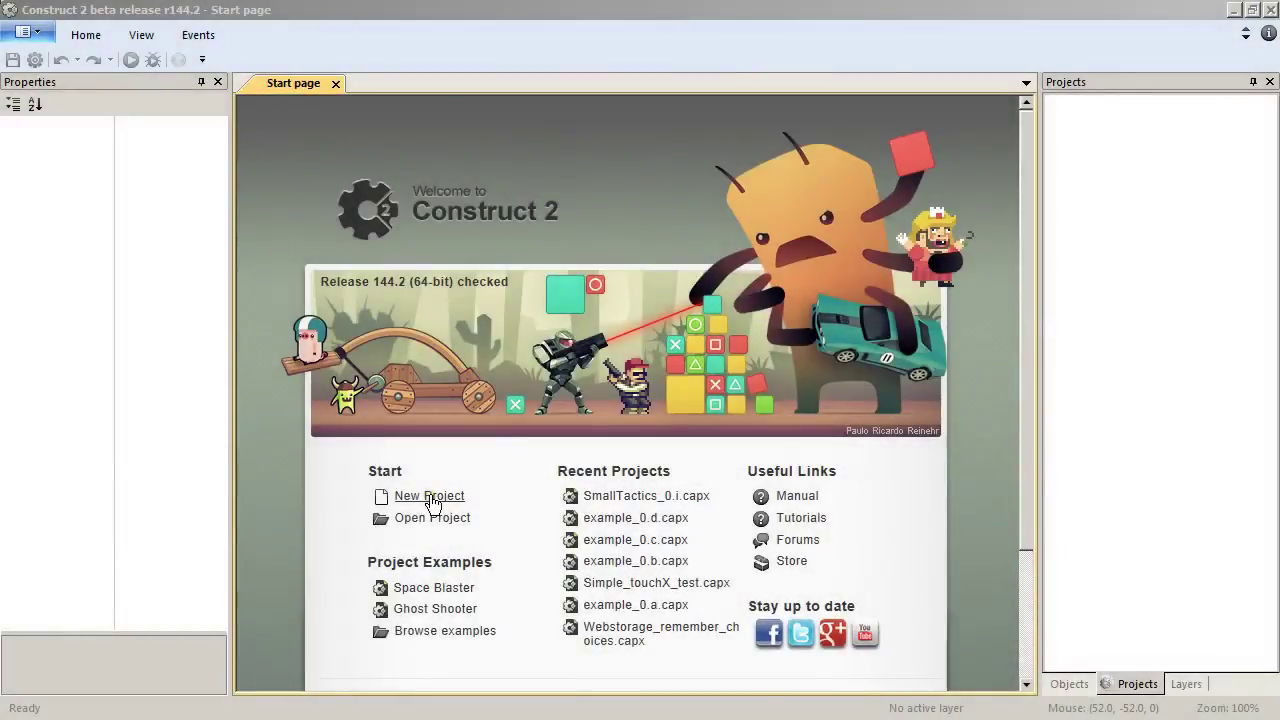
Step: Create a new empty project named Small Tactics and fill in the author
left_click(430, 497)
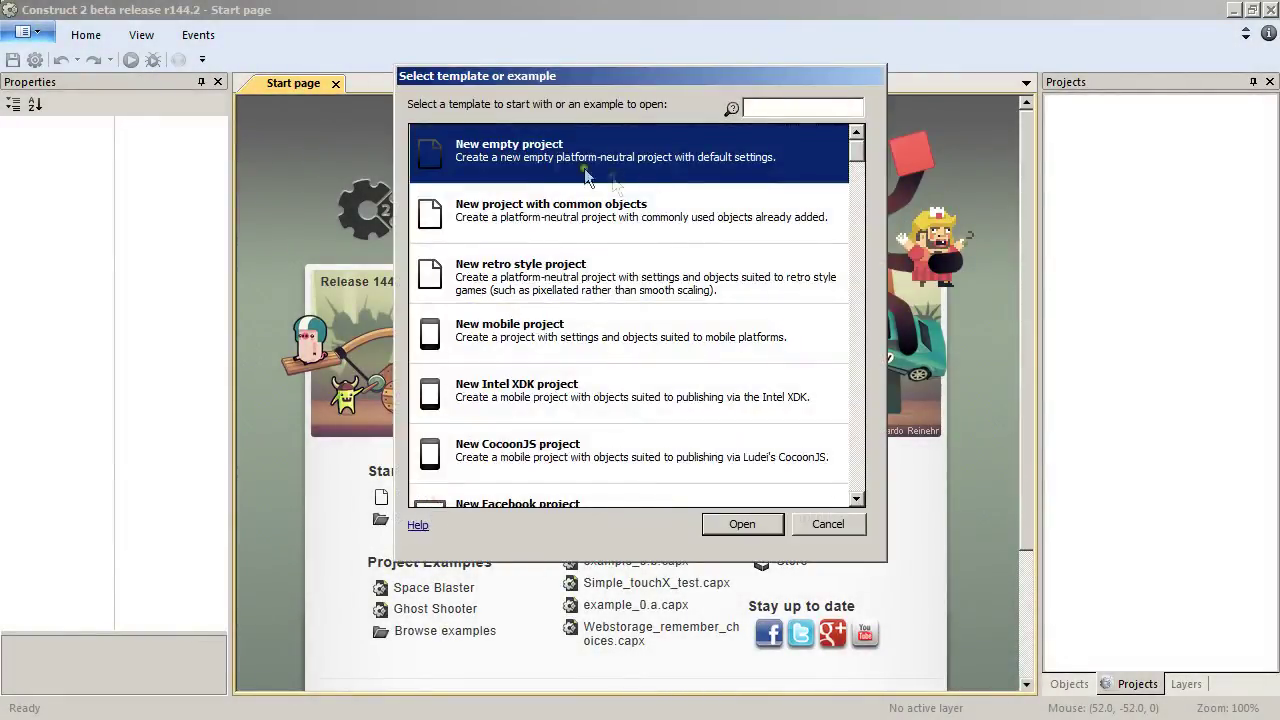
left_click(744, 523)
left_click(1120, 104)
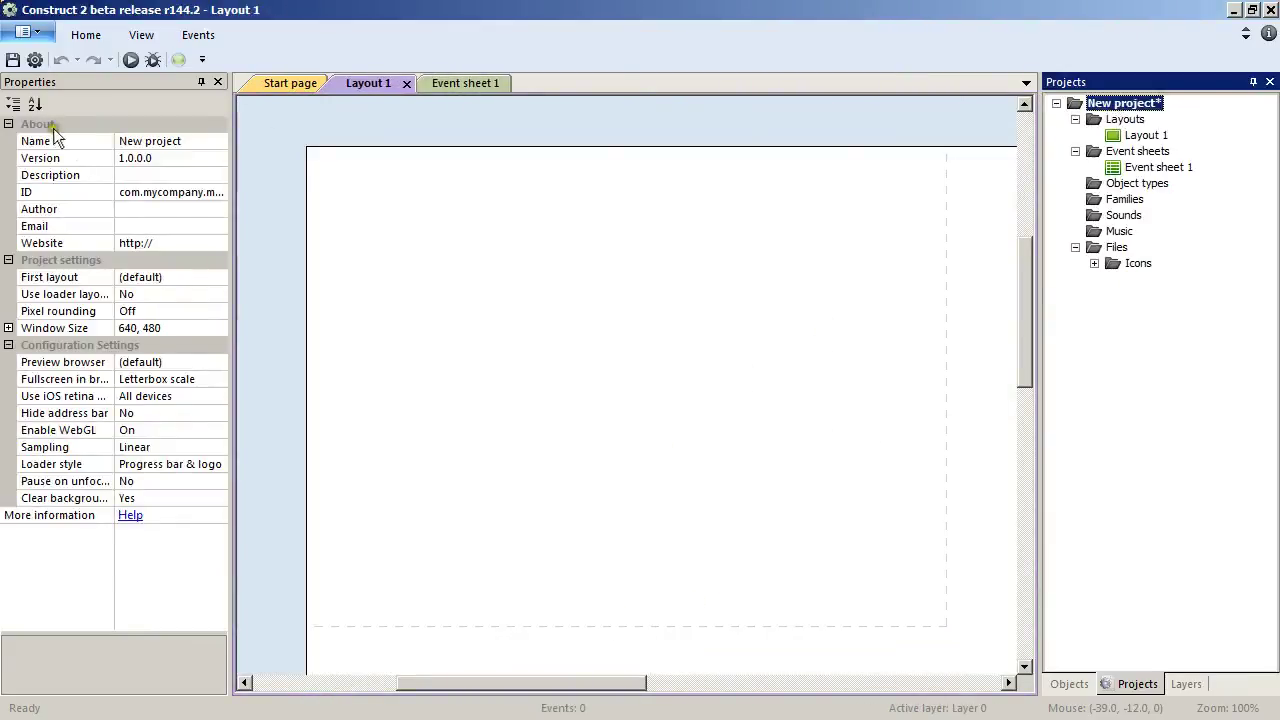
left_click(169, 141)
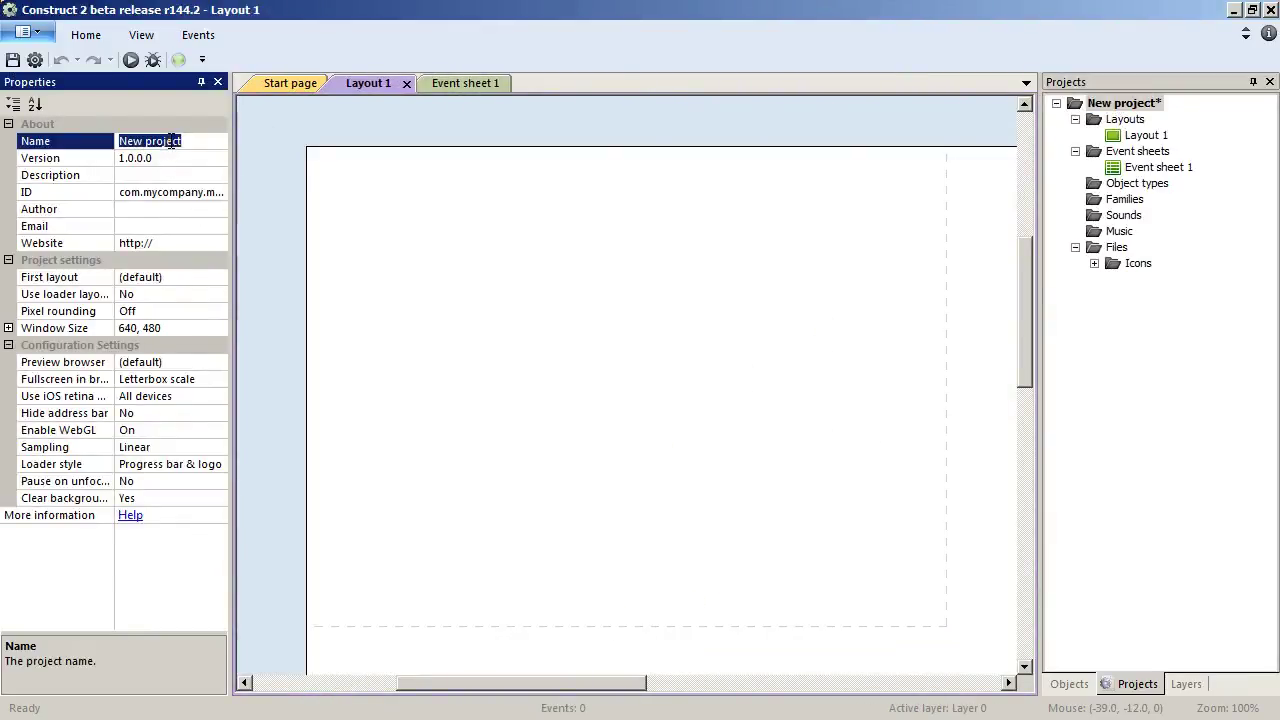
type("Small Tactics")
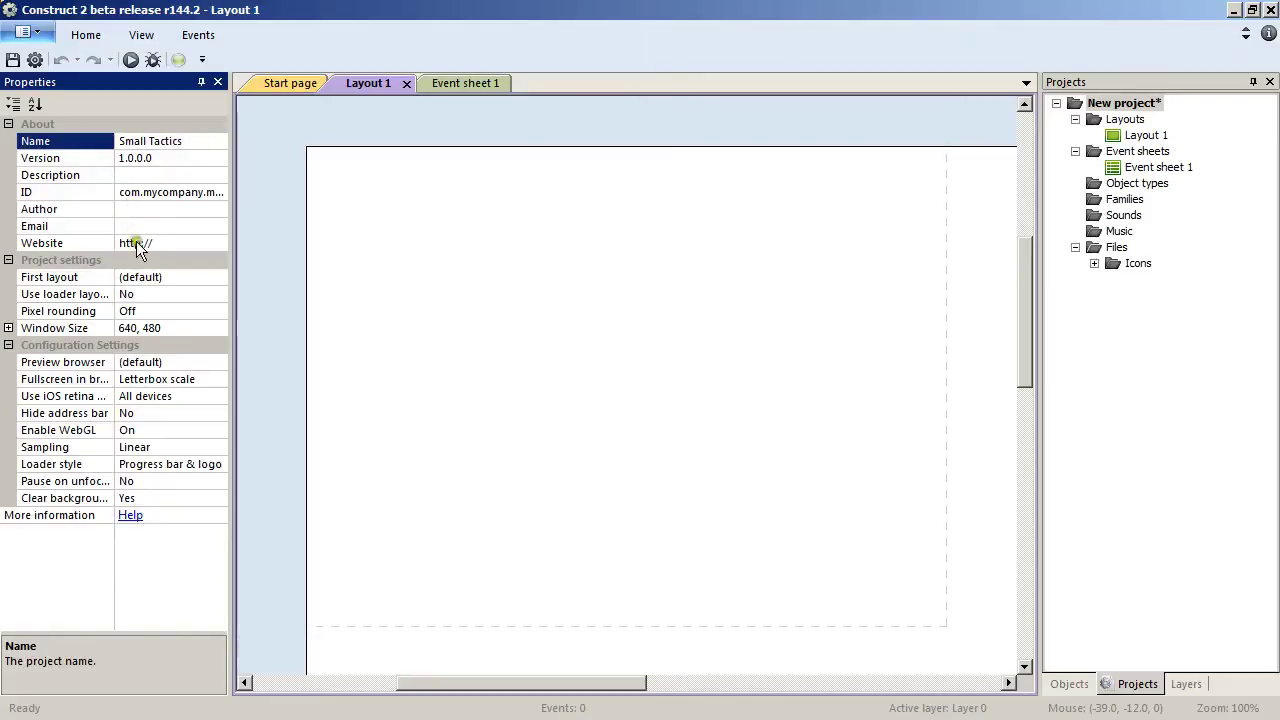
left_click(138, 178)
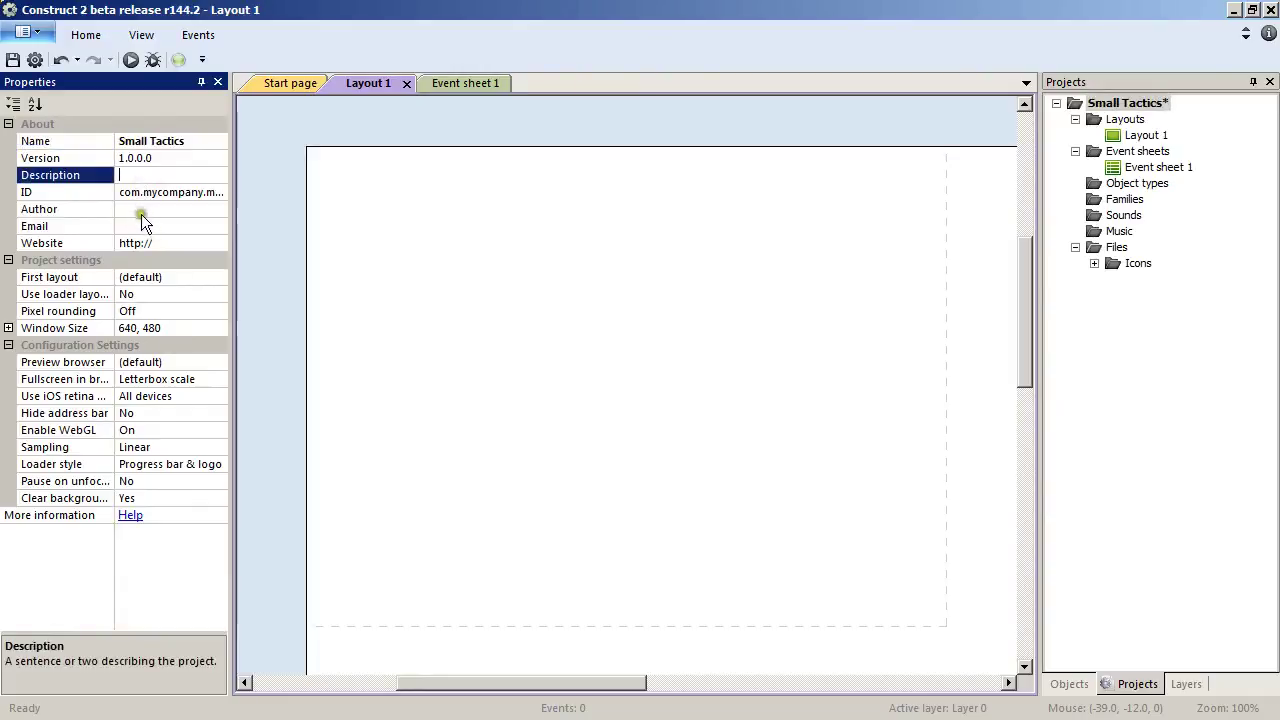
left_click(140, 213)
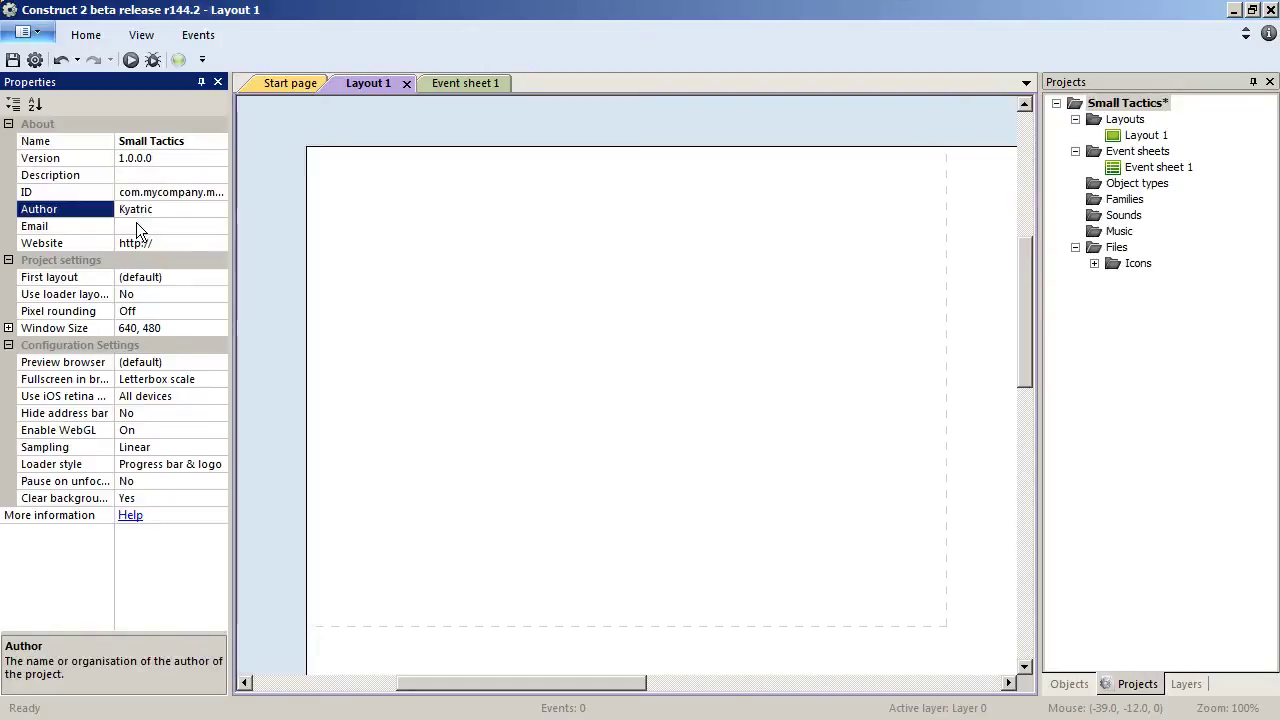
left_click(167, 227)
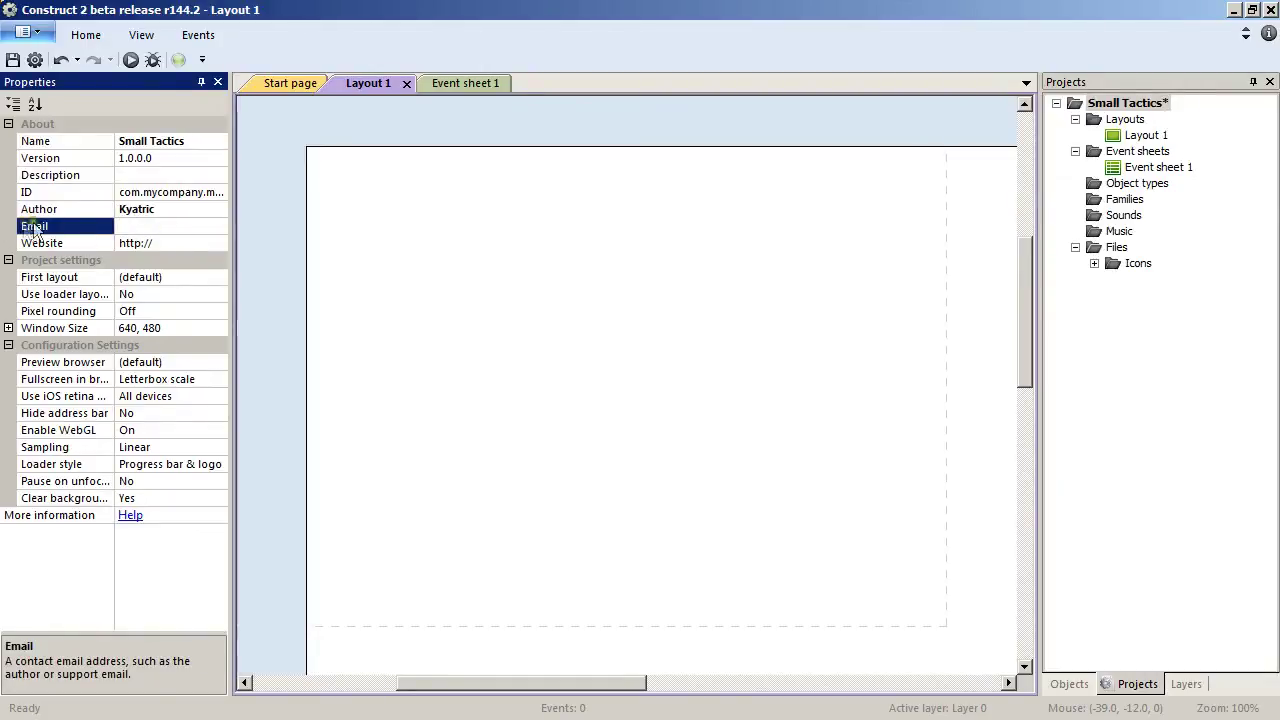
Step: Set the window size to 512, 512 and turn fullscreen in browser Off
left_click(170, 326)
type("512,512")
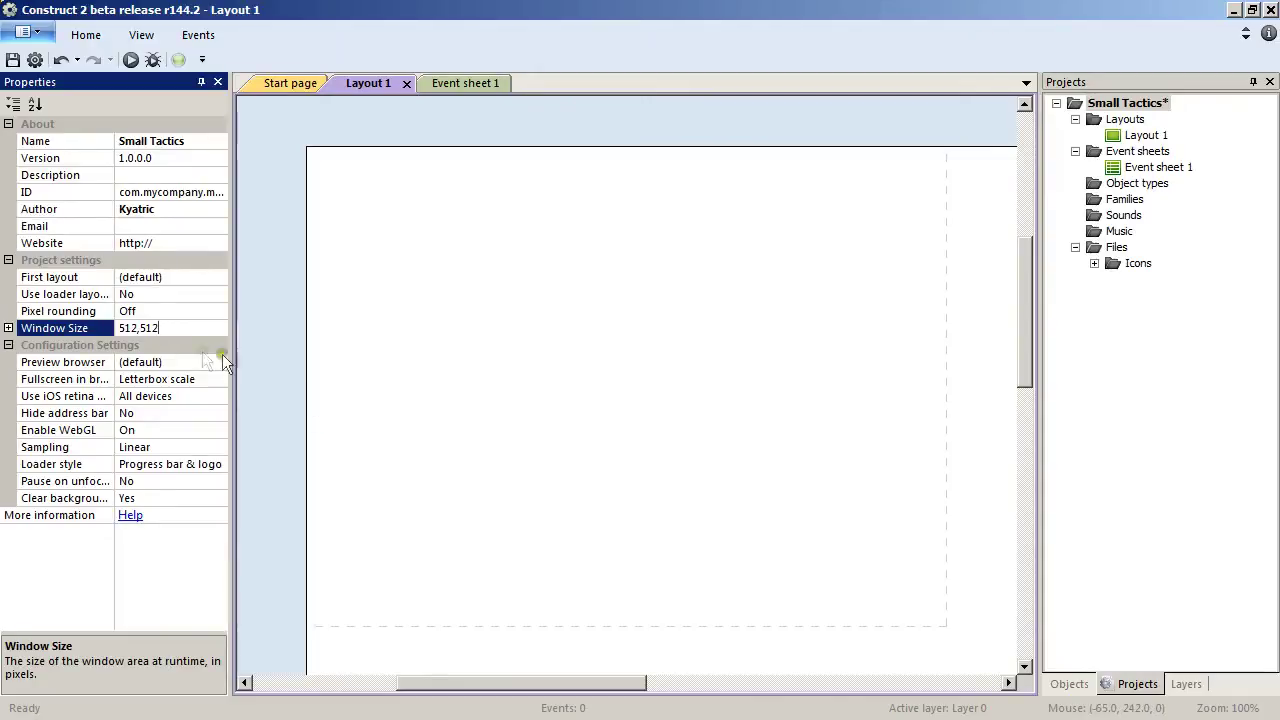
left_click(95, 380)
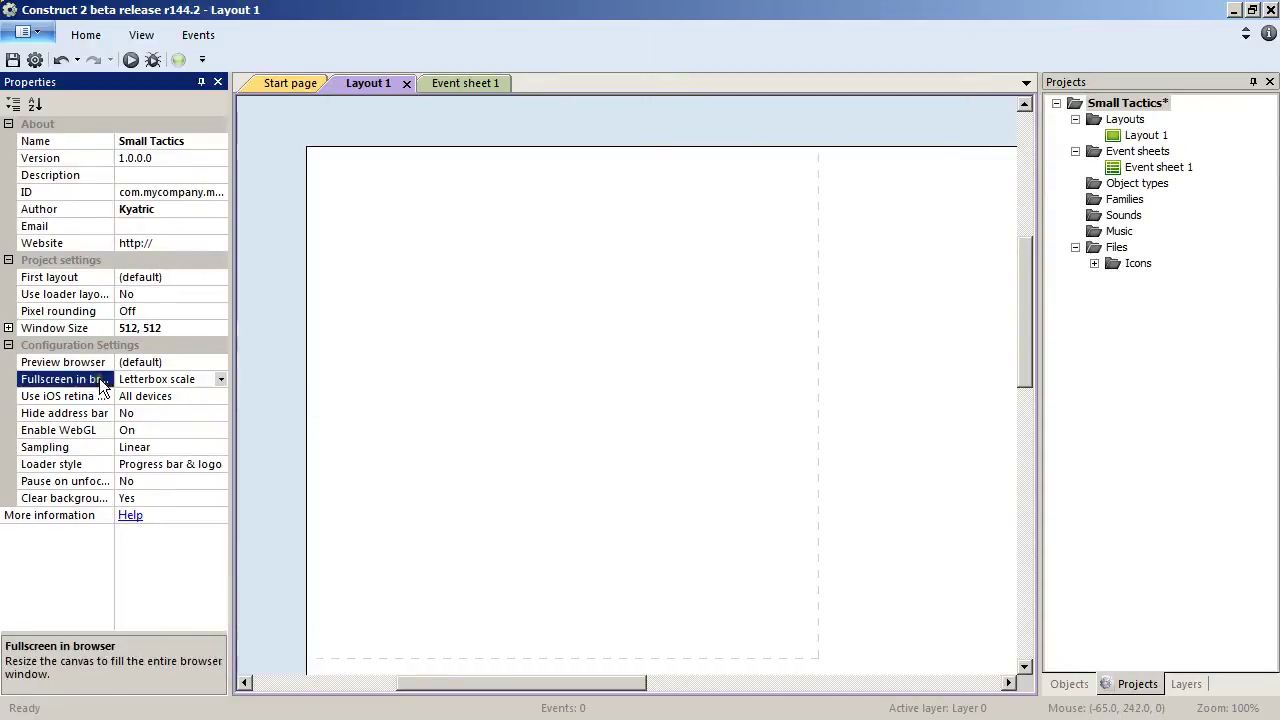
left_click(223, 378)
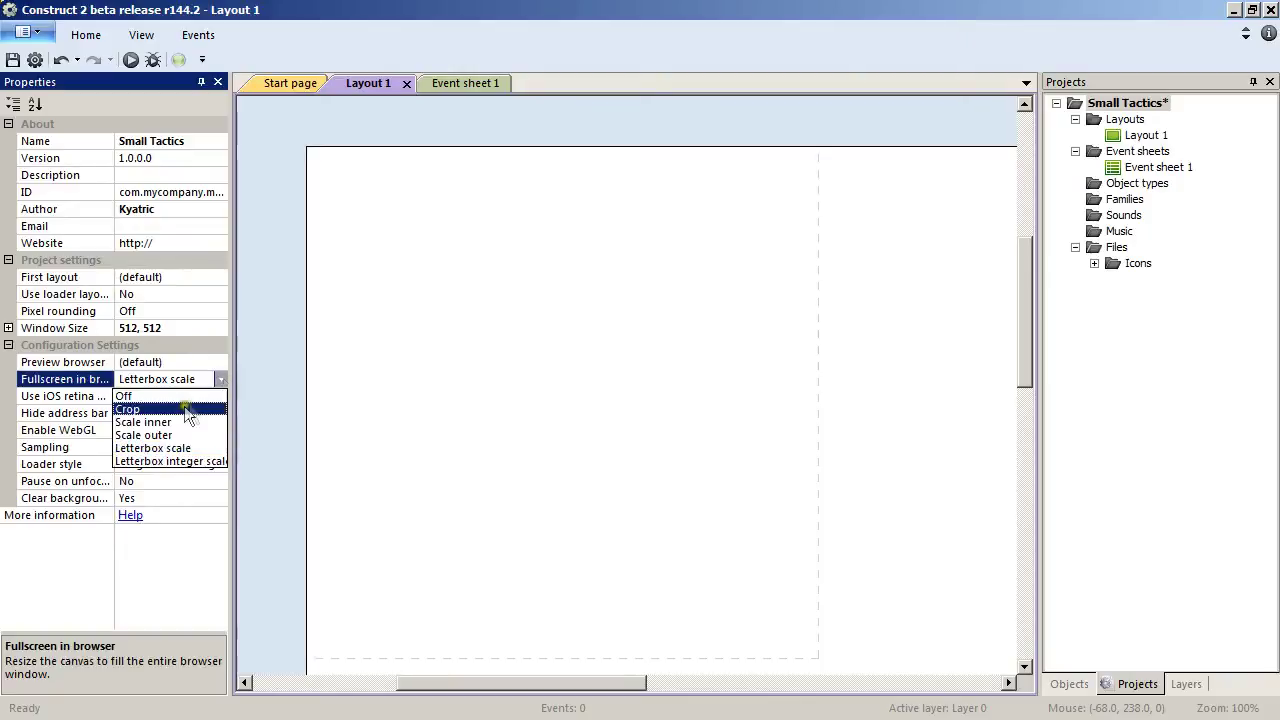
left_click(185, 400)
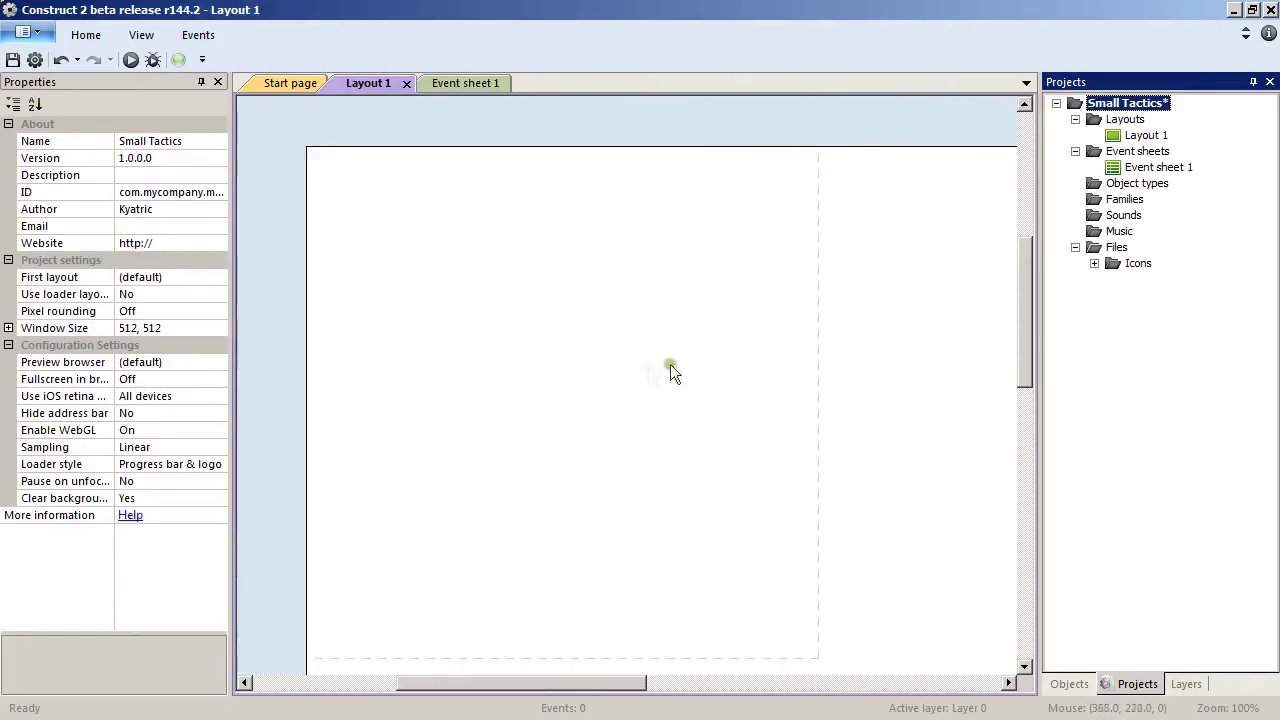
Step: Rename the layout to Game and set its layout size to 512, 512
left_click(1146, 135)
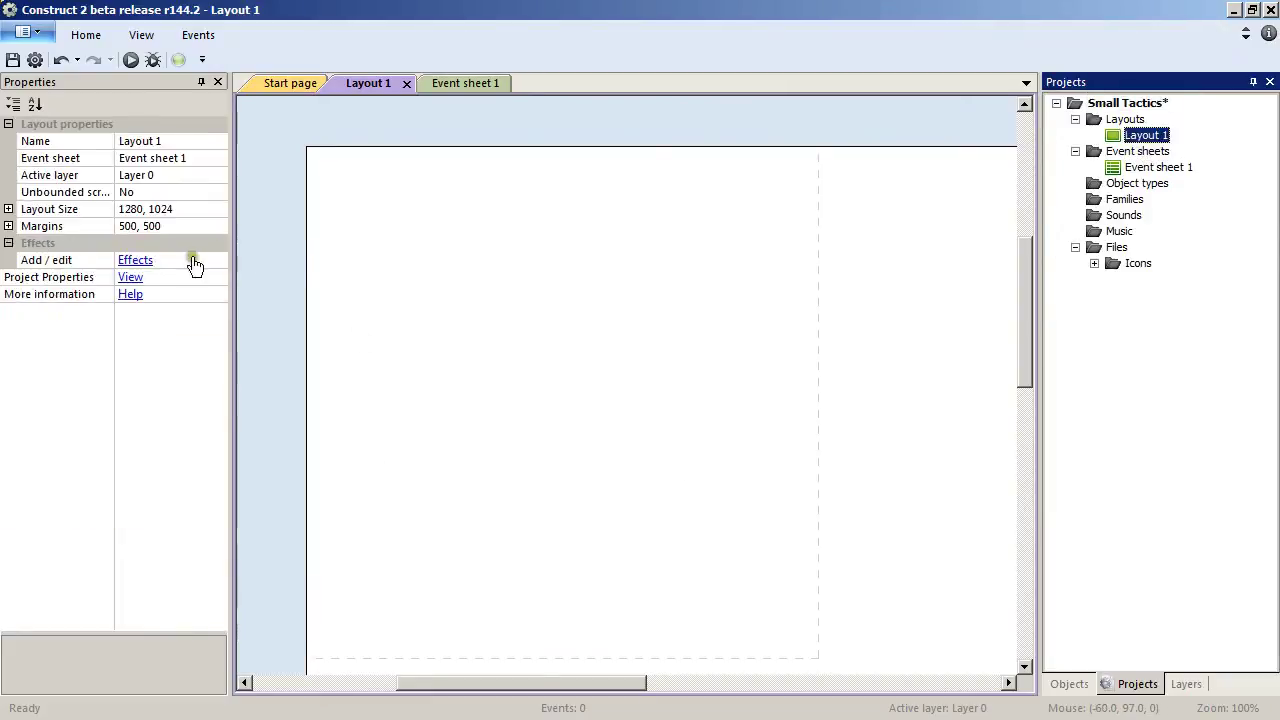
left_click(165, 144)
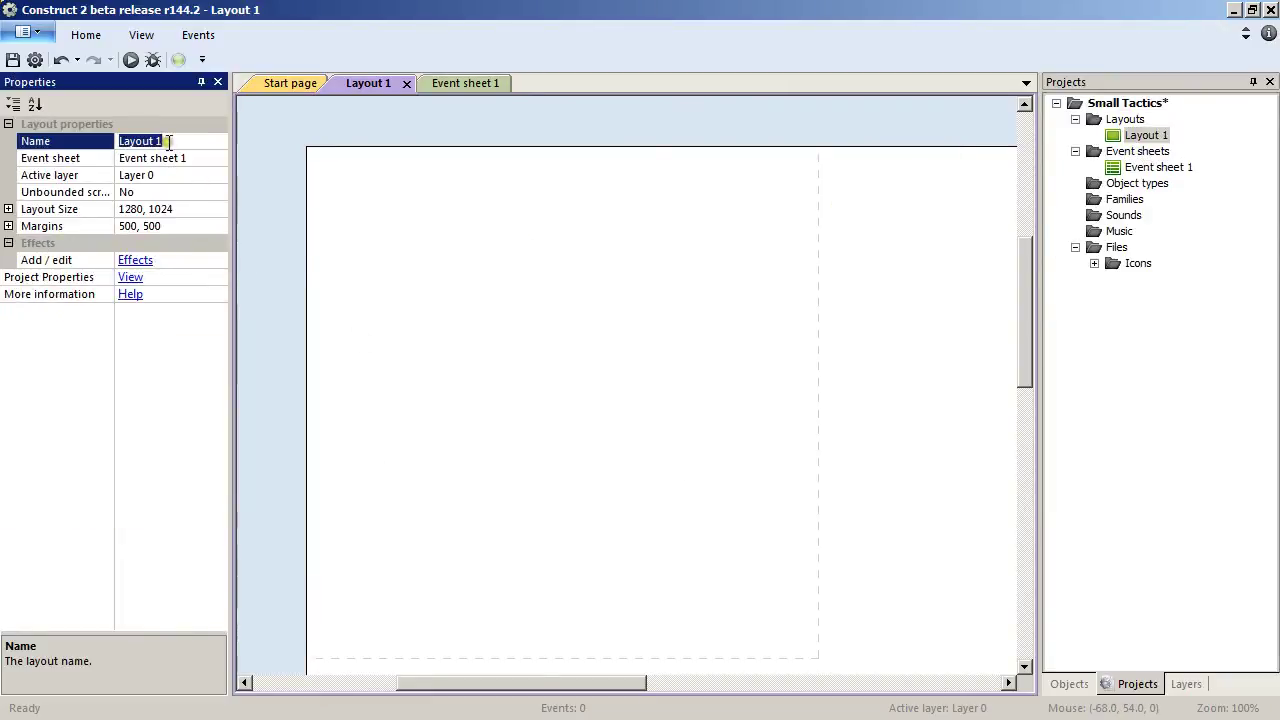
type("Game")
key("Return")
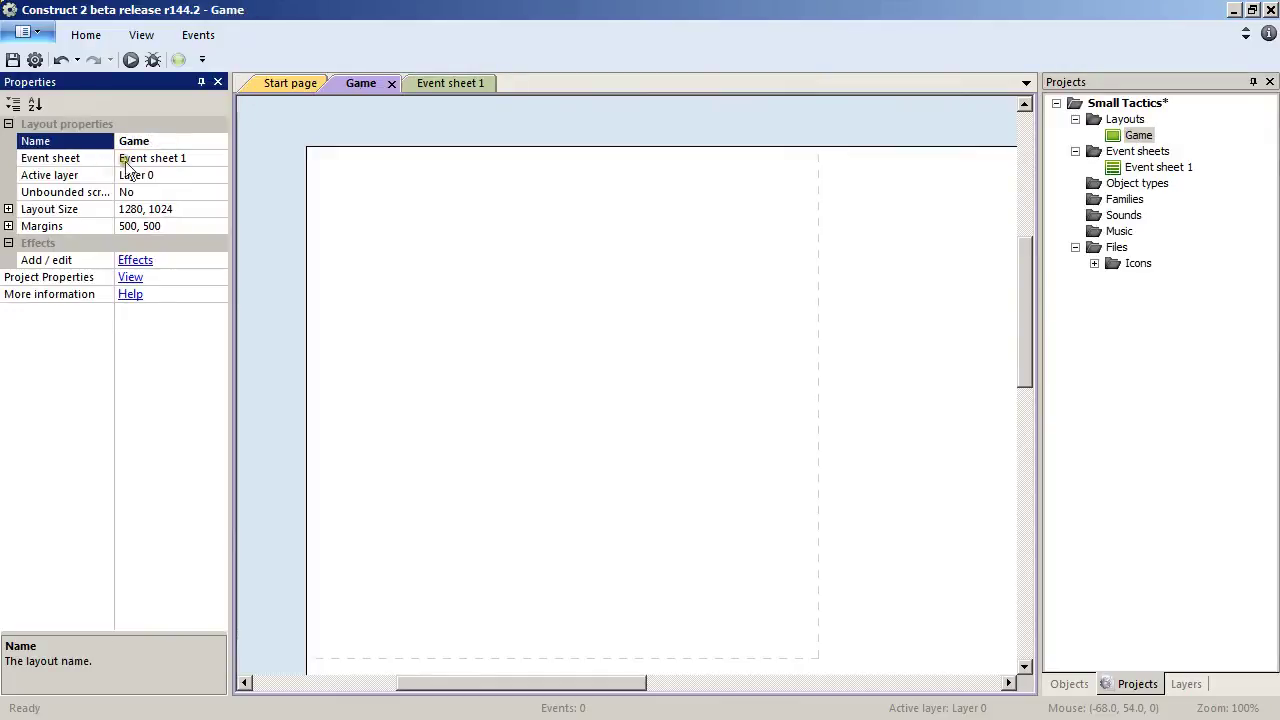
left_click(166, 211)
type("512, 51")
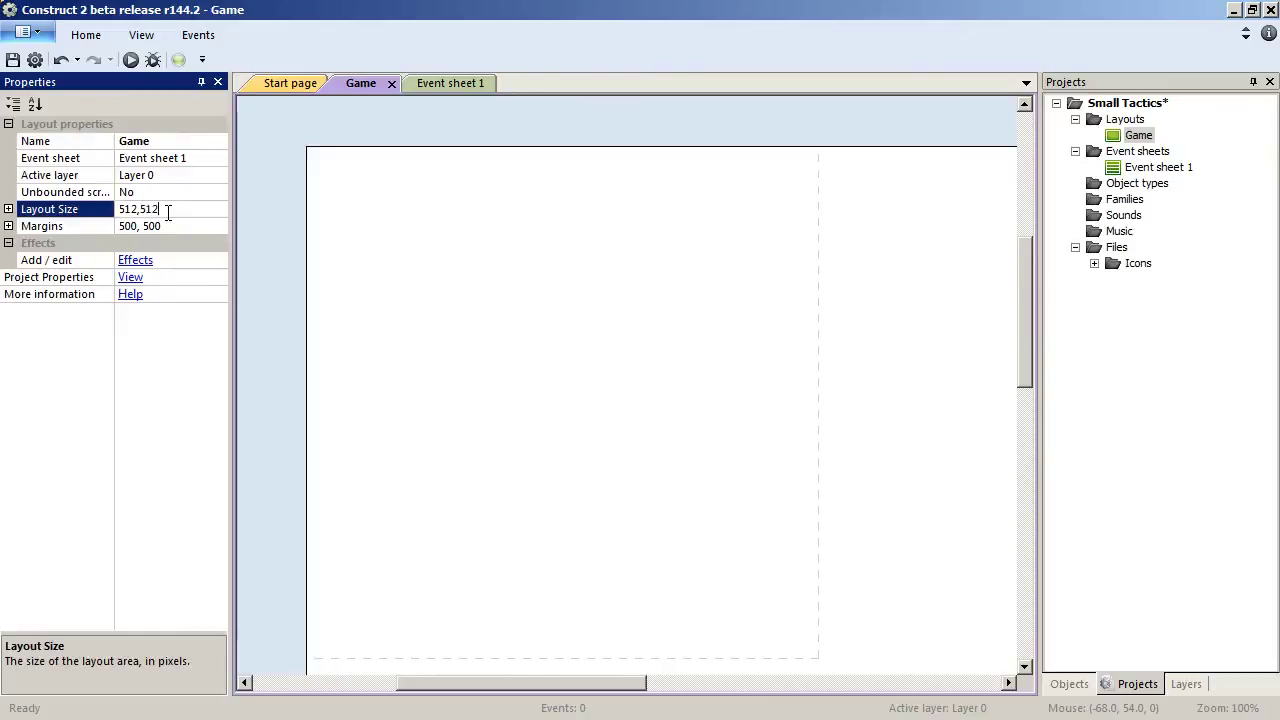
type("2")
key("Return")
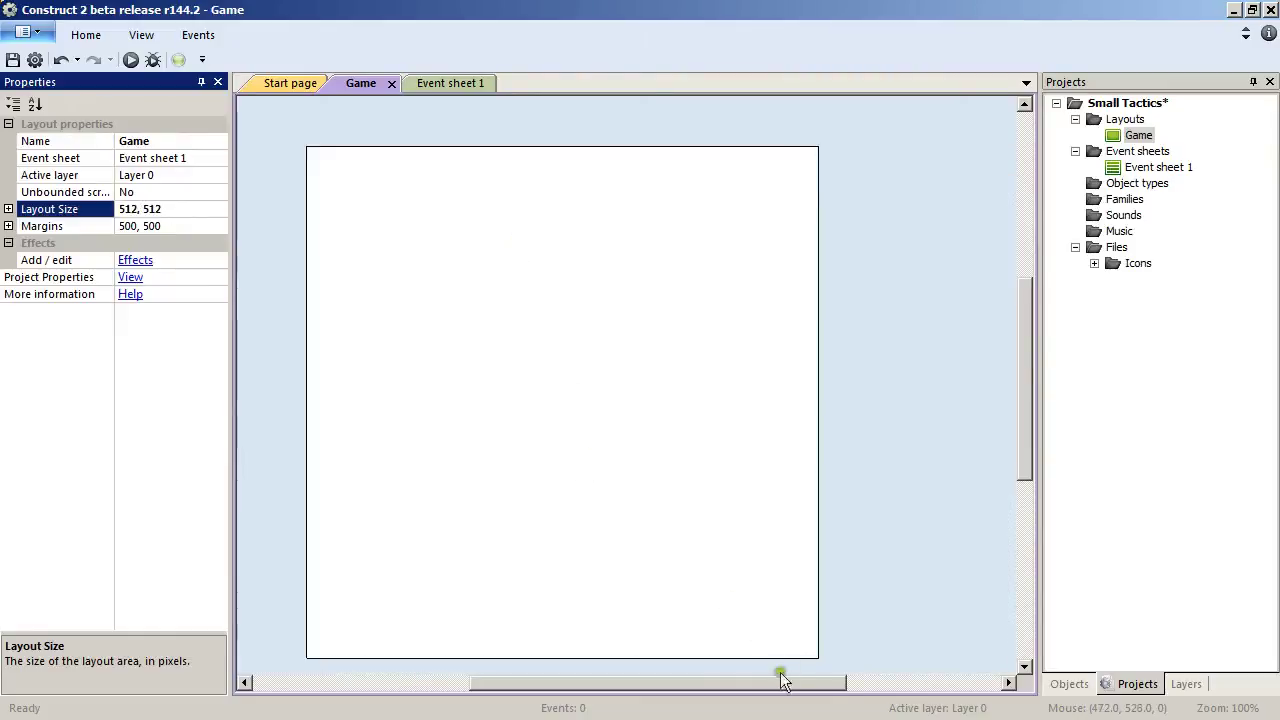
Step: Rename Event sheet 1 to esGame in the Projects tree
left_click_drag(789, 685, 745, 685)
left_click_drag(1021, 385, 1024, 389)
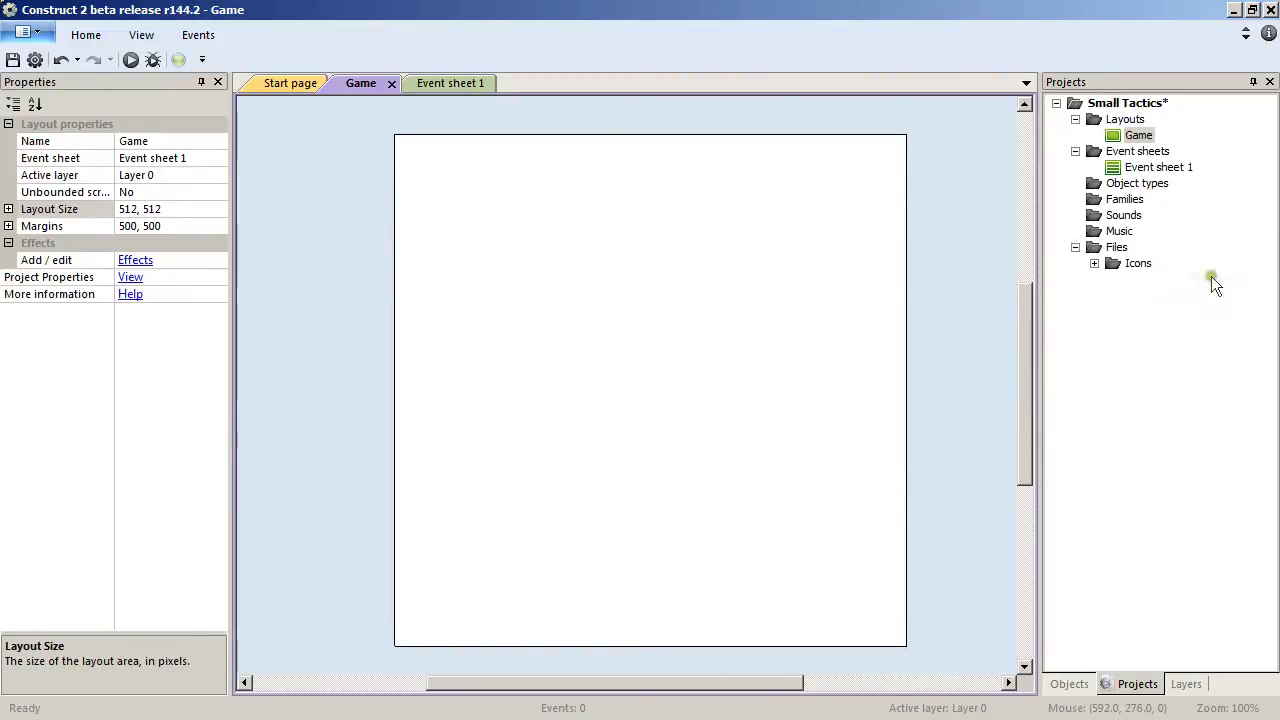
left_click(1160, 151)
left_click(1176, 166)
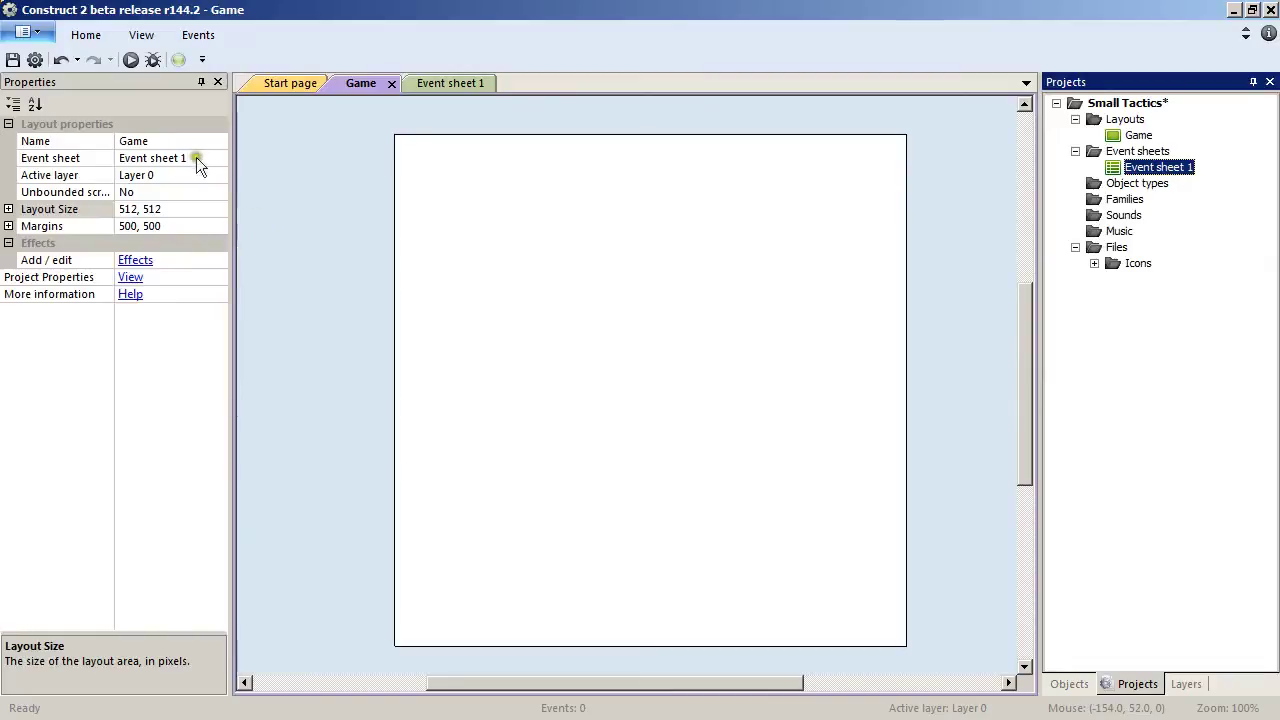
left_click(1160, 168)
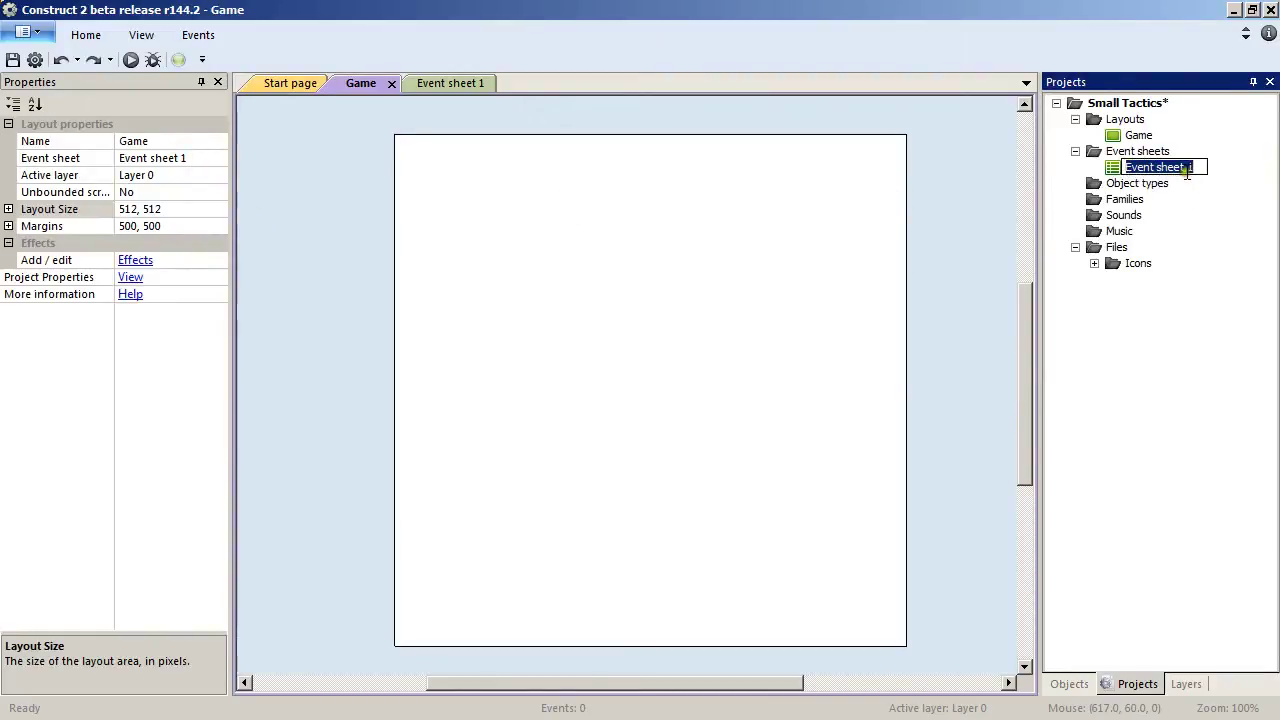
type("esGame")
key("Return")
left_click(888, 276)
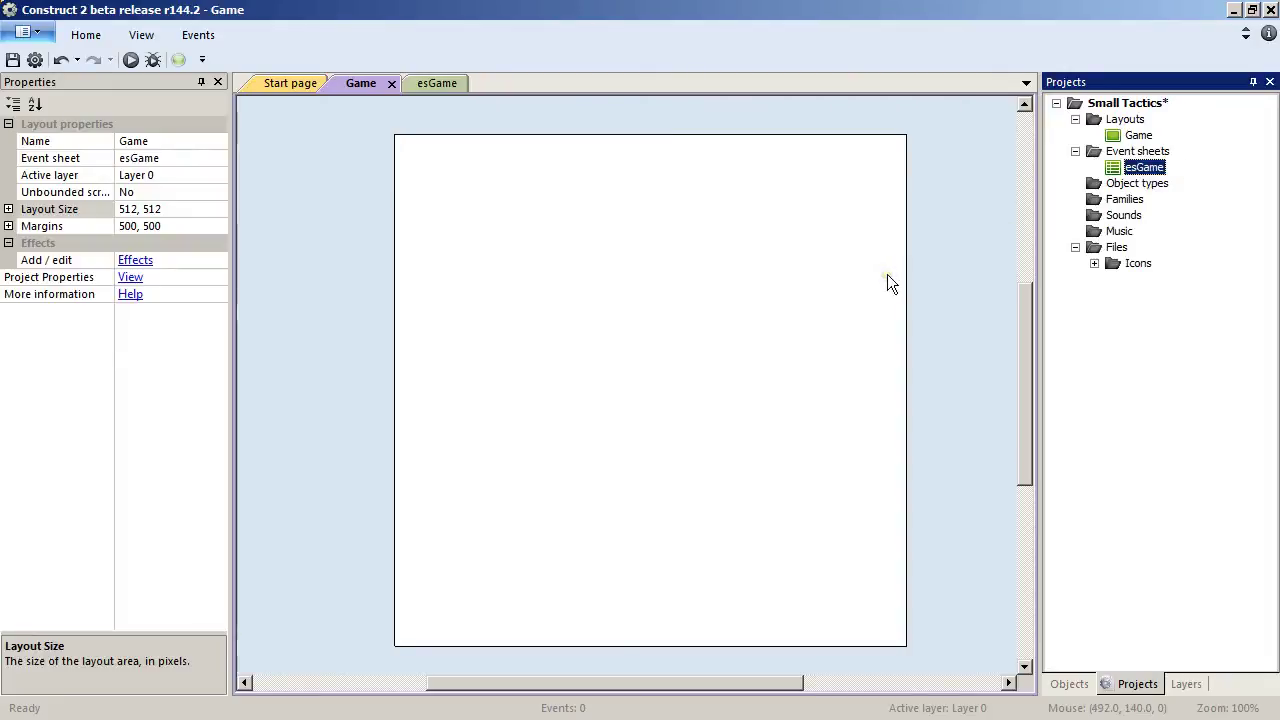
Step: Rename Layer 0 to Back and add a layer named Cells above it
left_click(1186, 684)
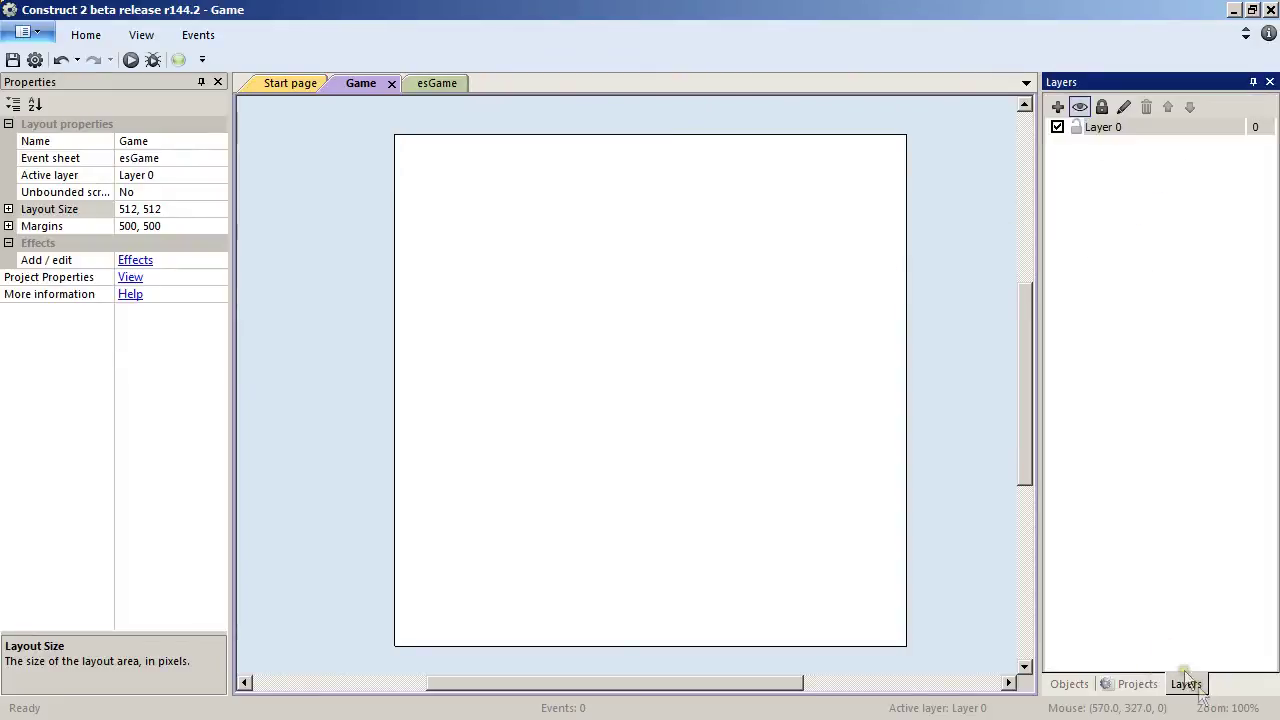
left_click(1105, 125)
left_click(160, 141)
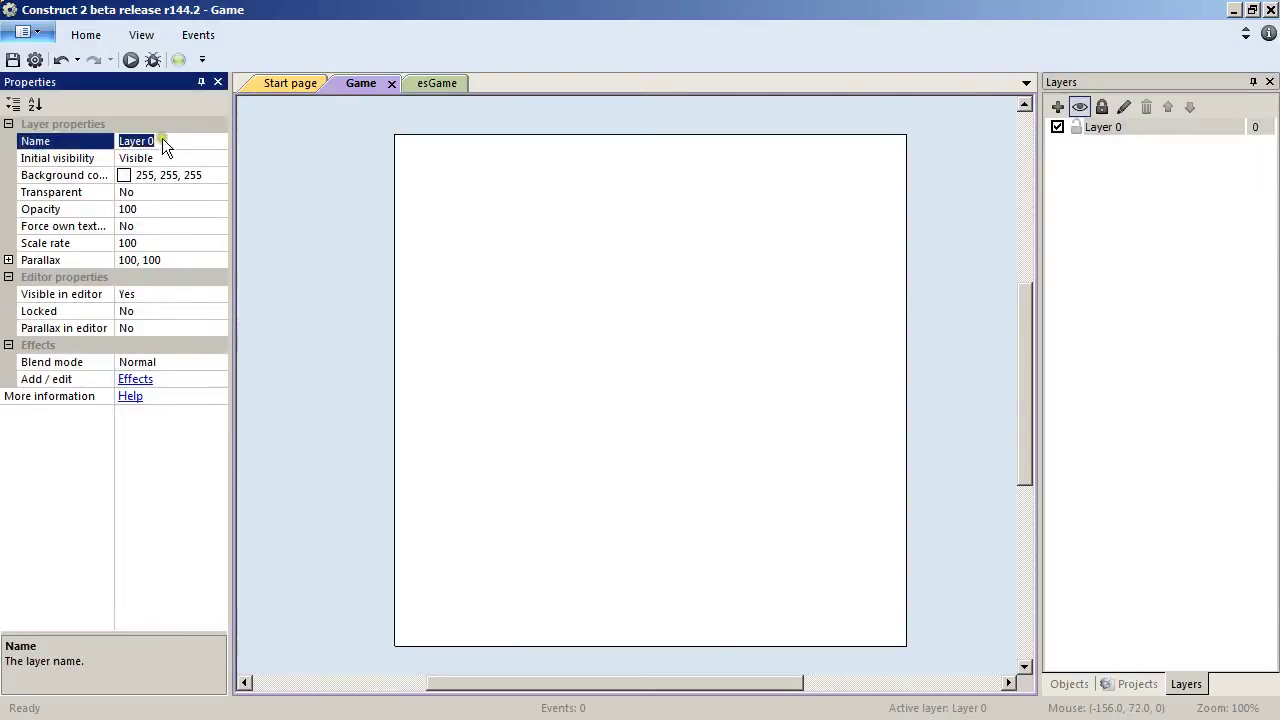
type("Back")
key("Return")
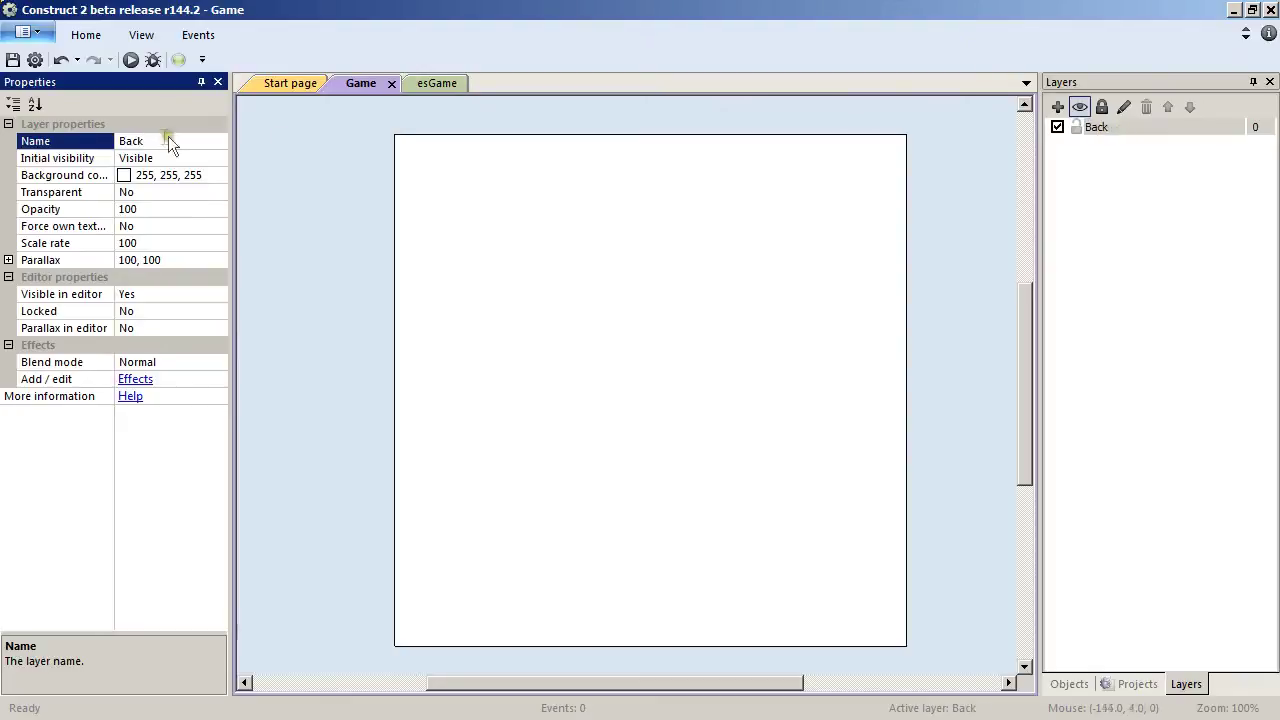
left_click(1058, 107)
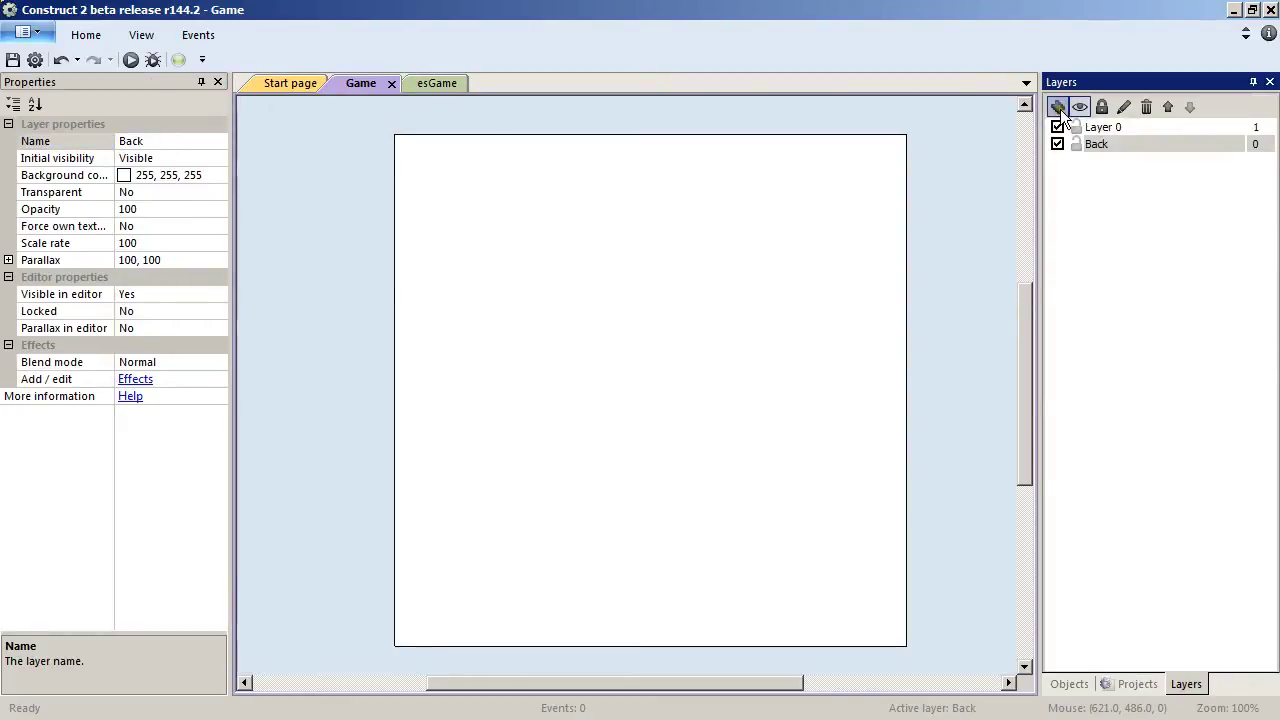
left_click(1110, 128)
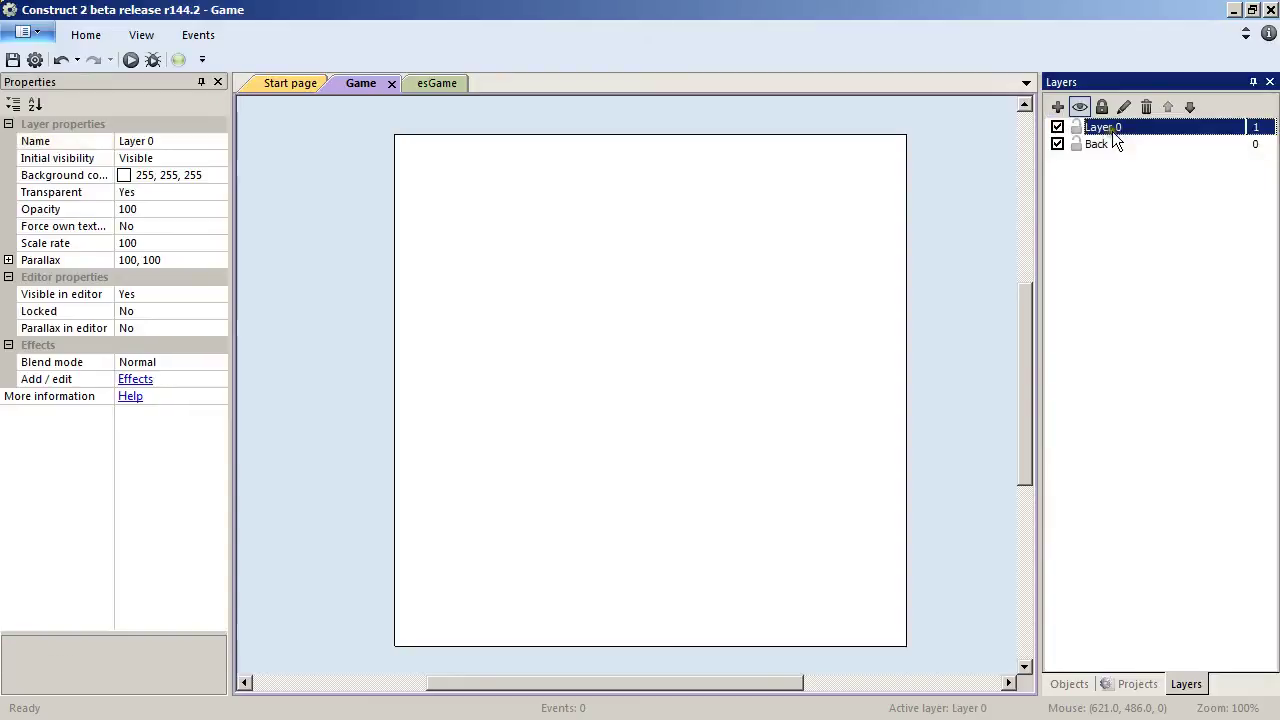
left_click(158, 144)
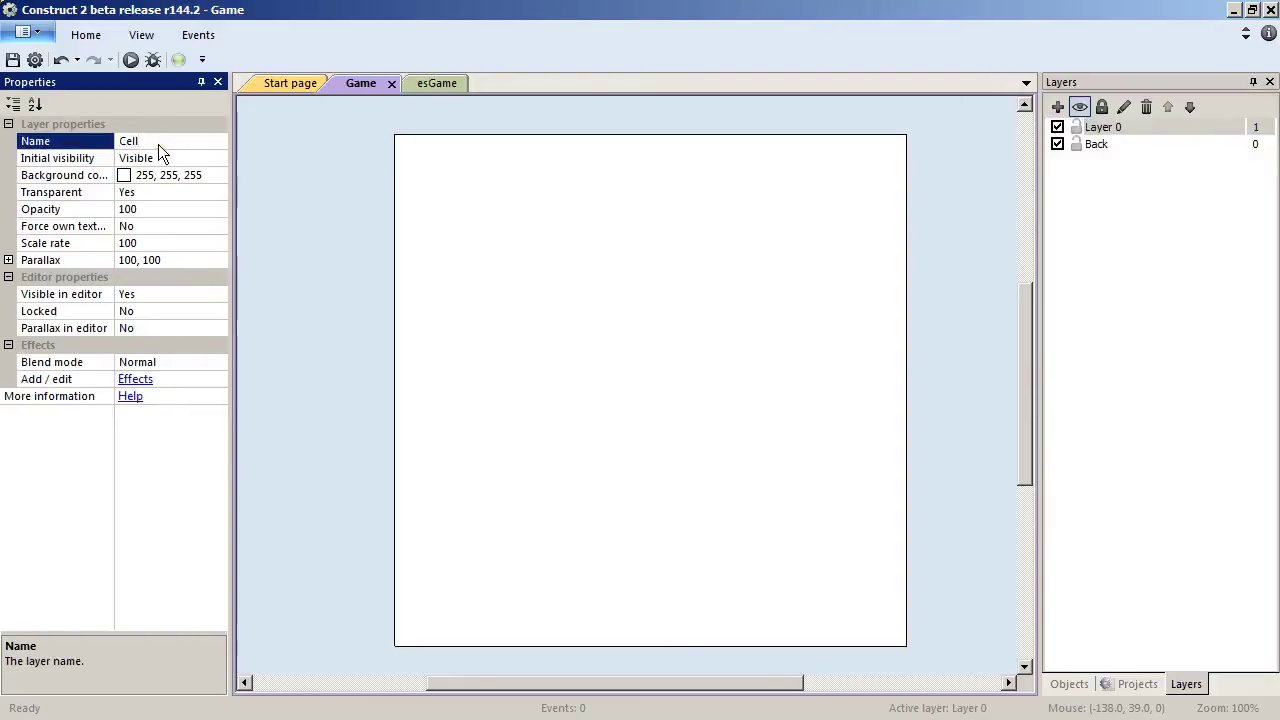
type("Cells")
key("Return")
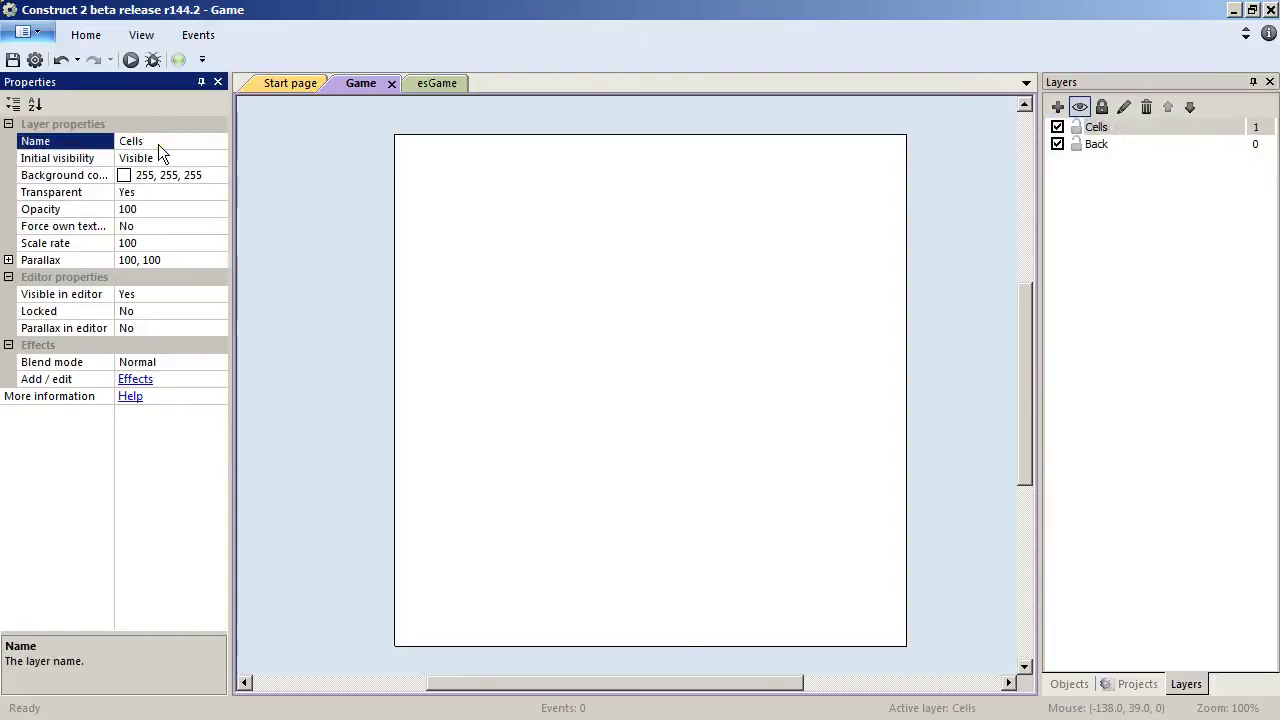
Step: Add a top layer named Transition, then make Back the active layer
left_click(1058, 107)
left_click(1110, 128)
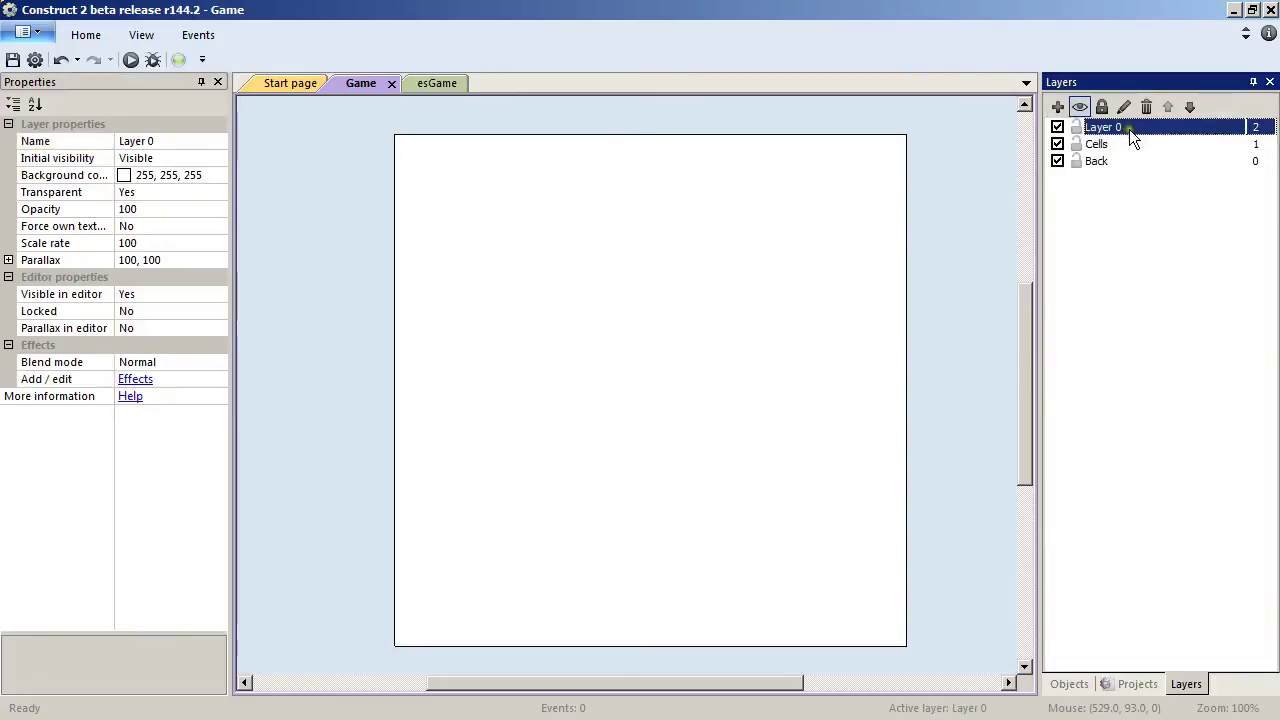
left_click(163, 141)
type("Transition")
key("Return")
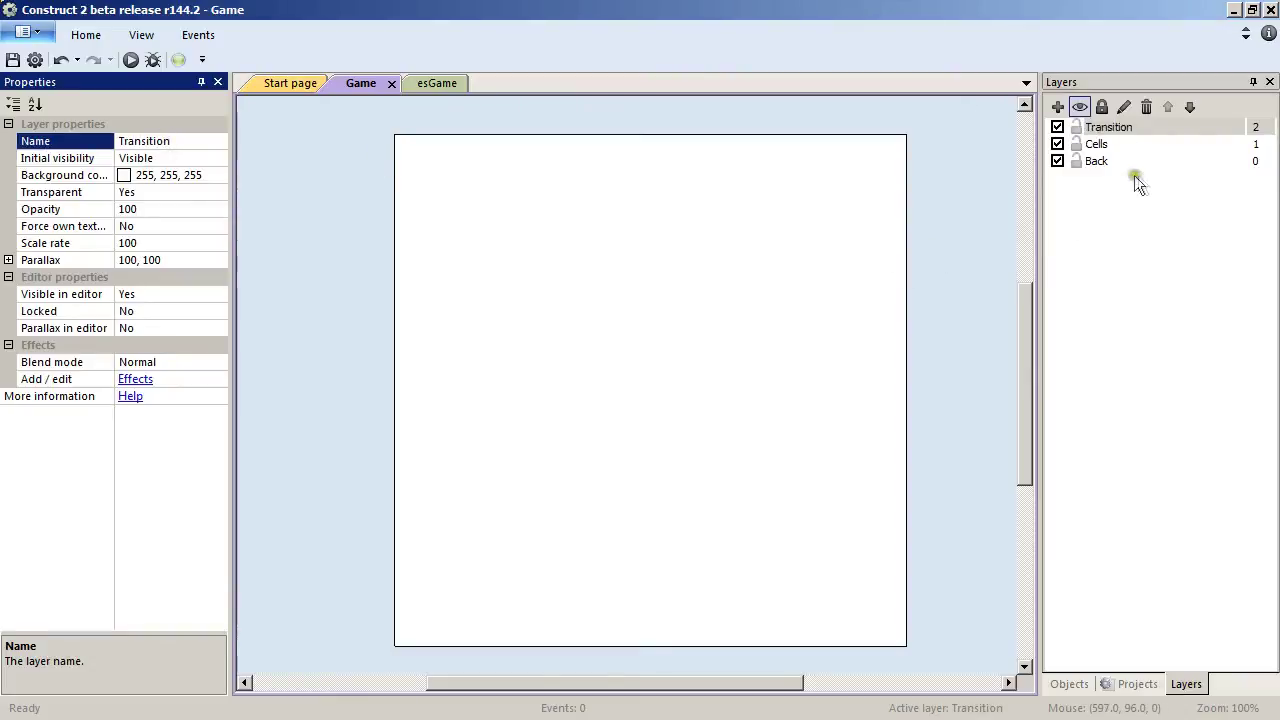
left_click(1111, 161)
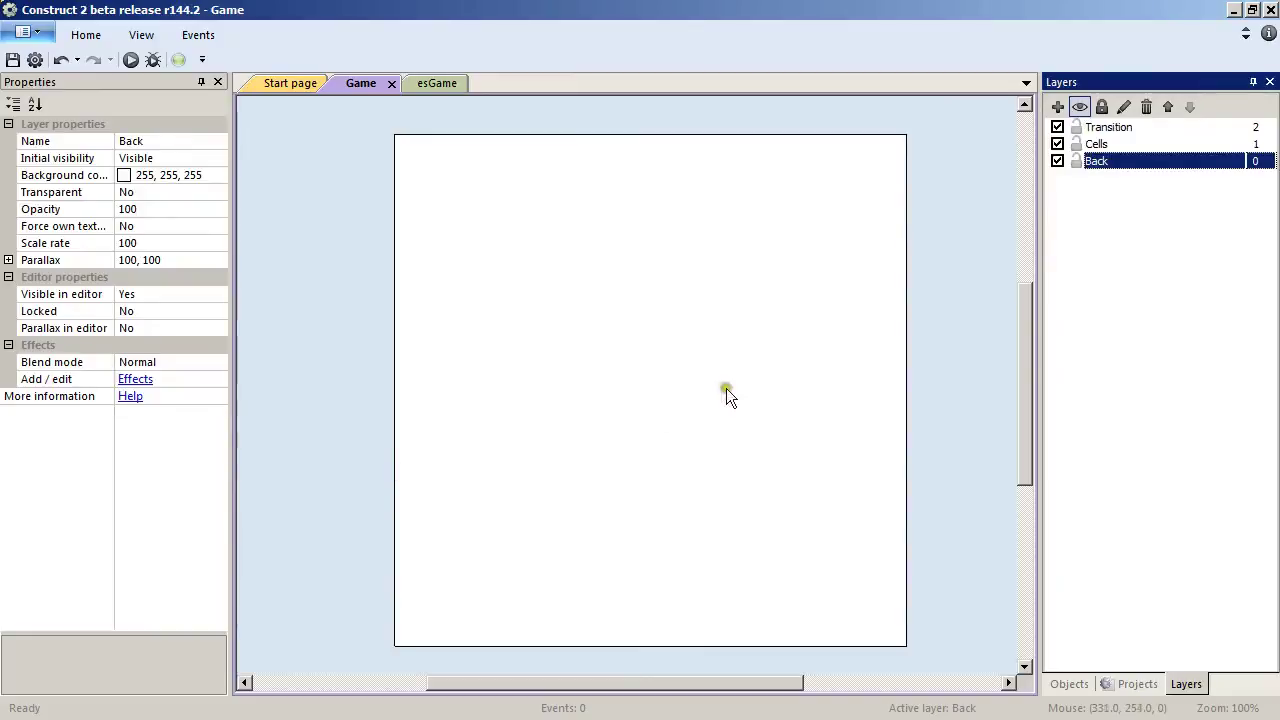
Step: Insert a new Sprite on the layout with woodroom.jpg as its image
double_click(640, 367)
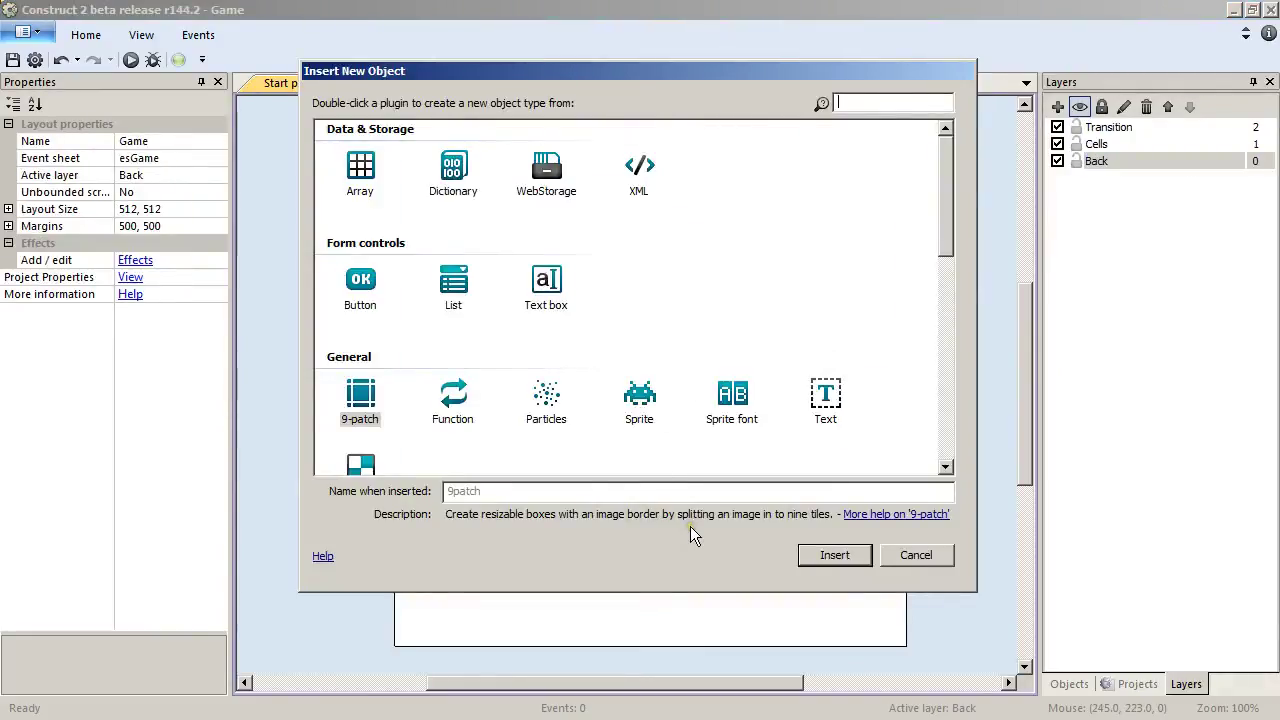
left_click(640, 405)
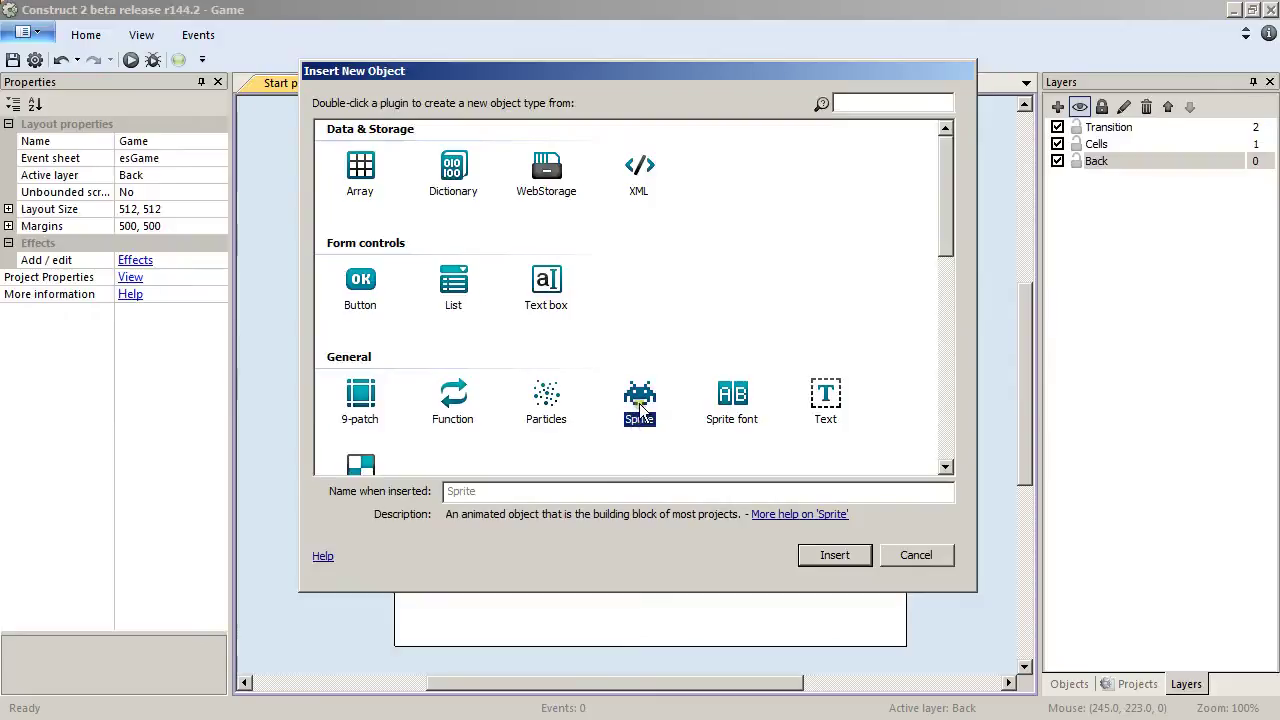
double_click(640, 405)
left_click(591, 361)
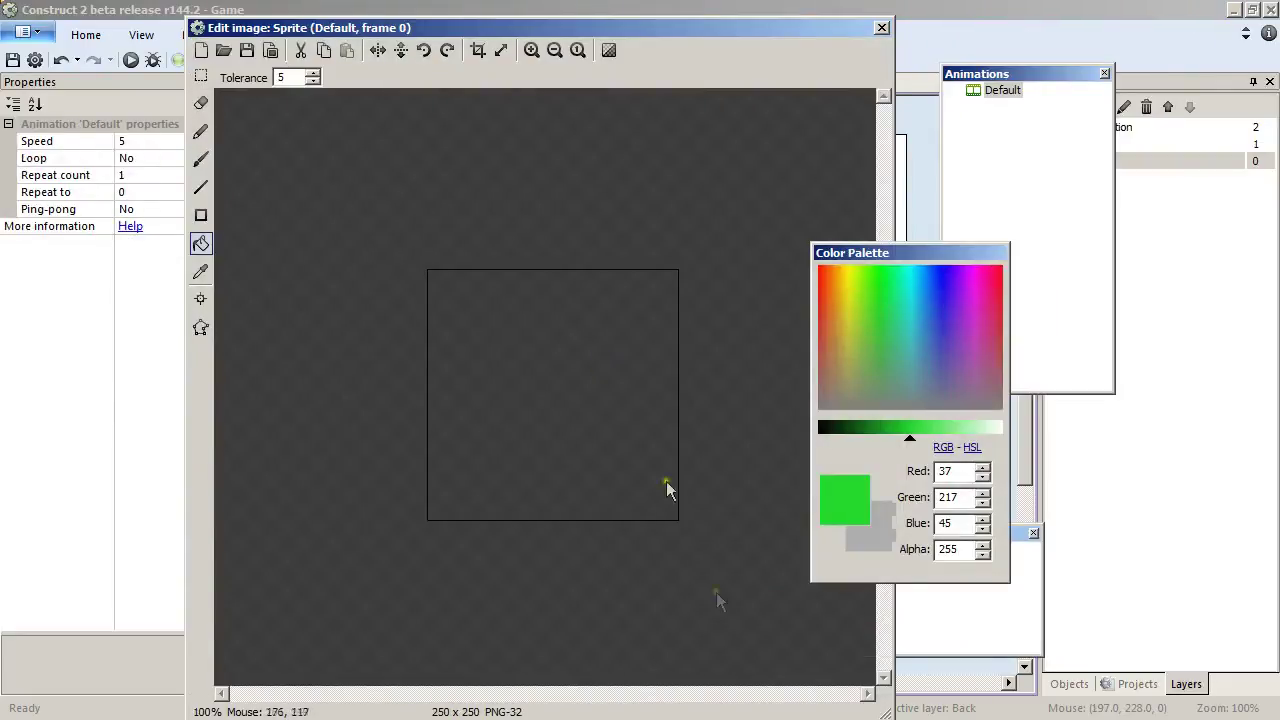
left_click(221, 46)
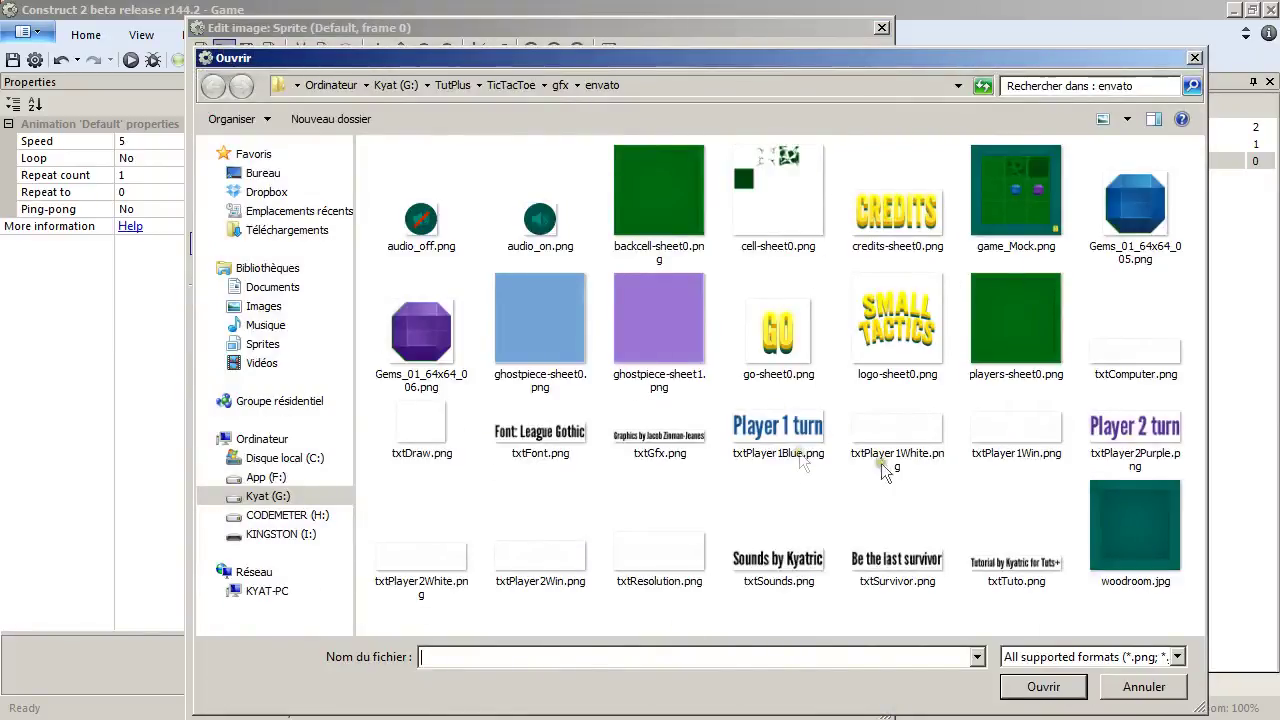
left_click(1146, 522)
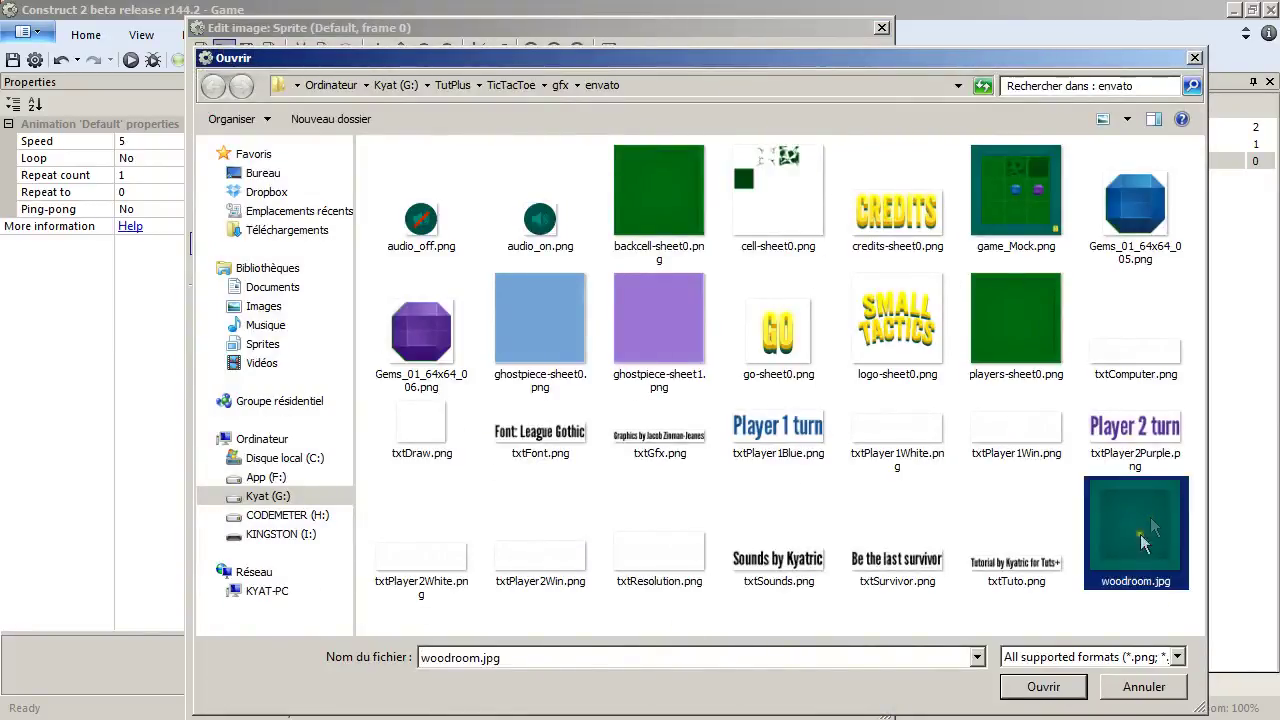
double_click(1133, 543)
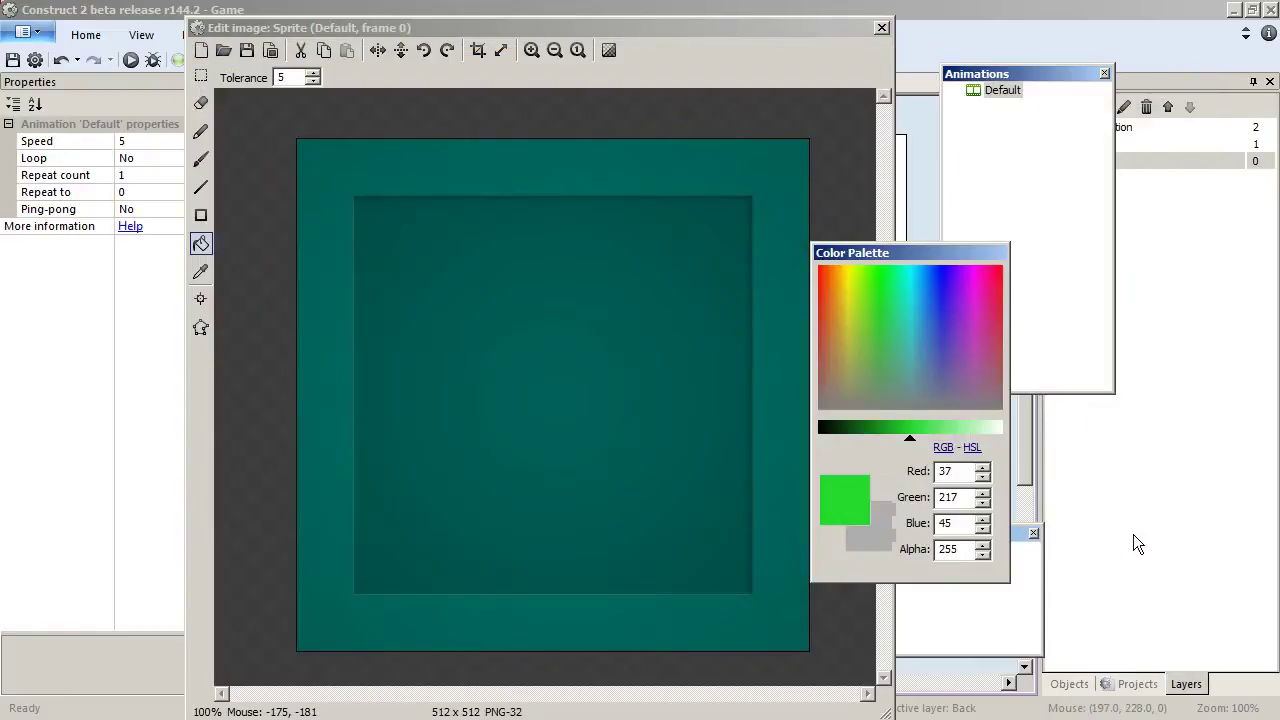
left_click(886, 30)
Step: Position the sprite at 256, 256 and name it BackDrop
left_click(152, 277)
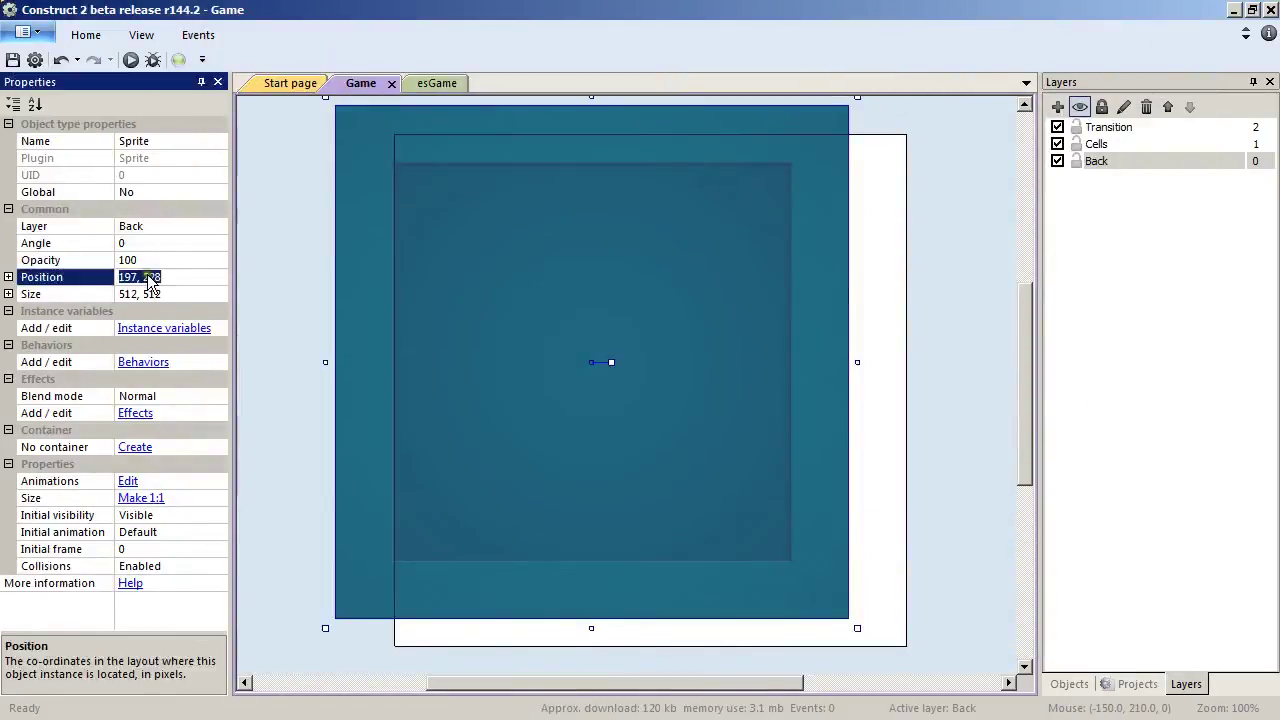
type("256, 256")
key("Return")
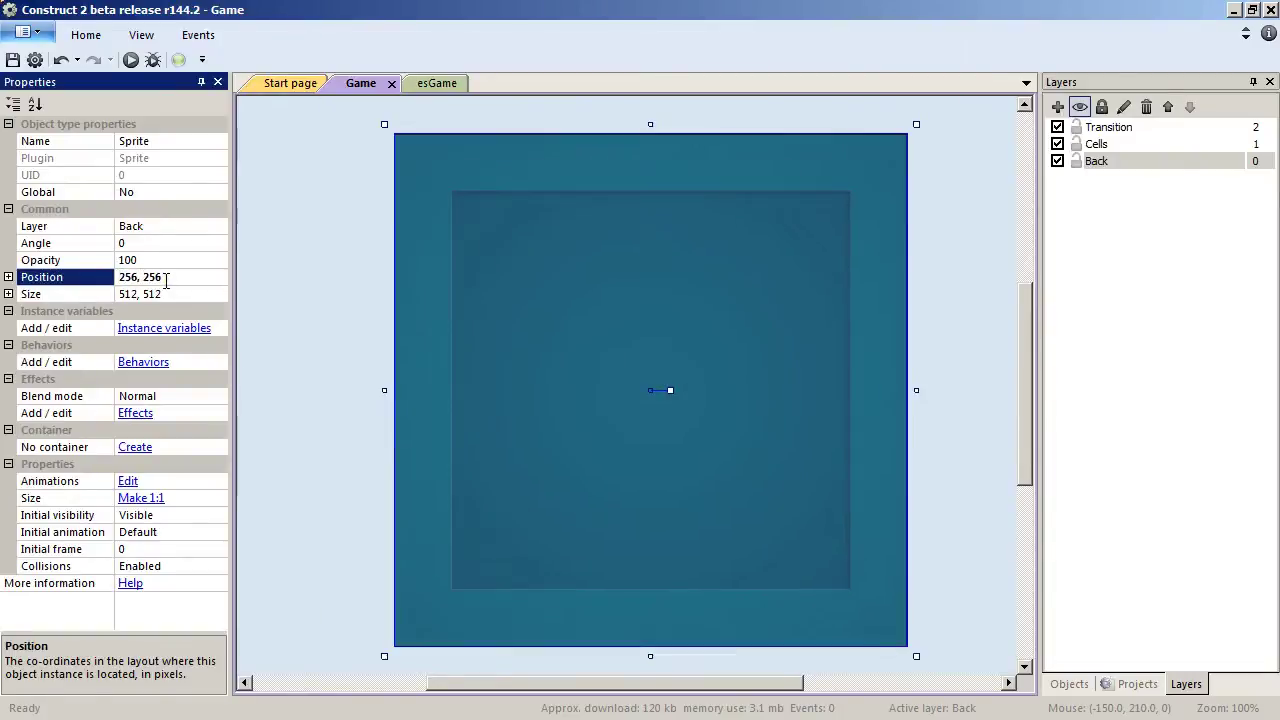
left_click(177, 147)
type("BackDrop")
key("Return")
left_click(986, 405)
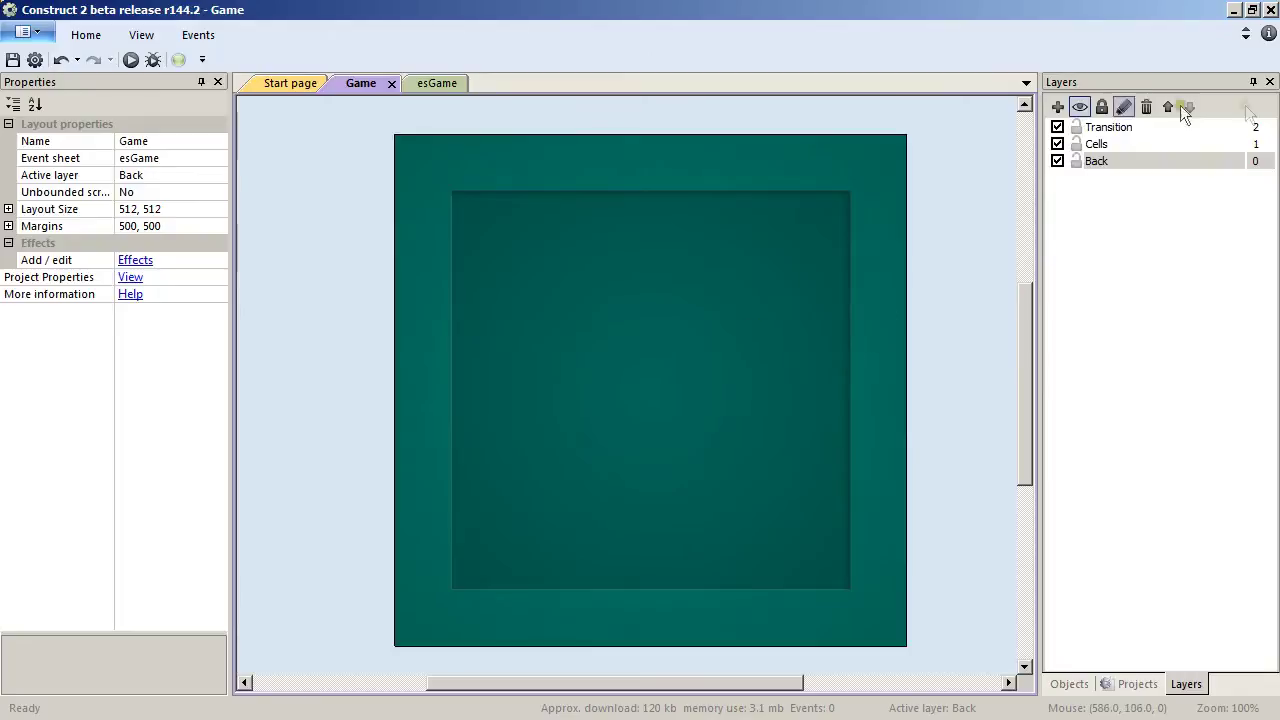
Step: Lock the Back layer and make Cells the active layer
left_click(1075, 161)
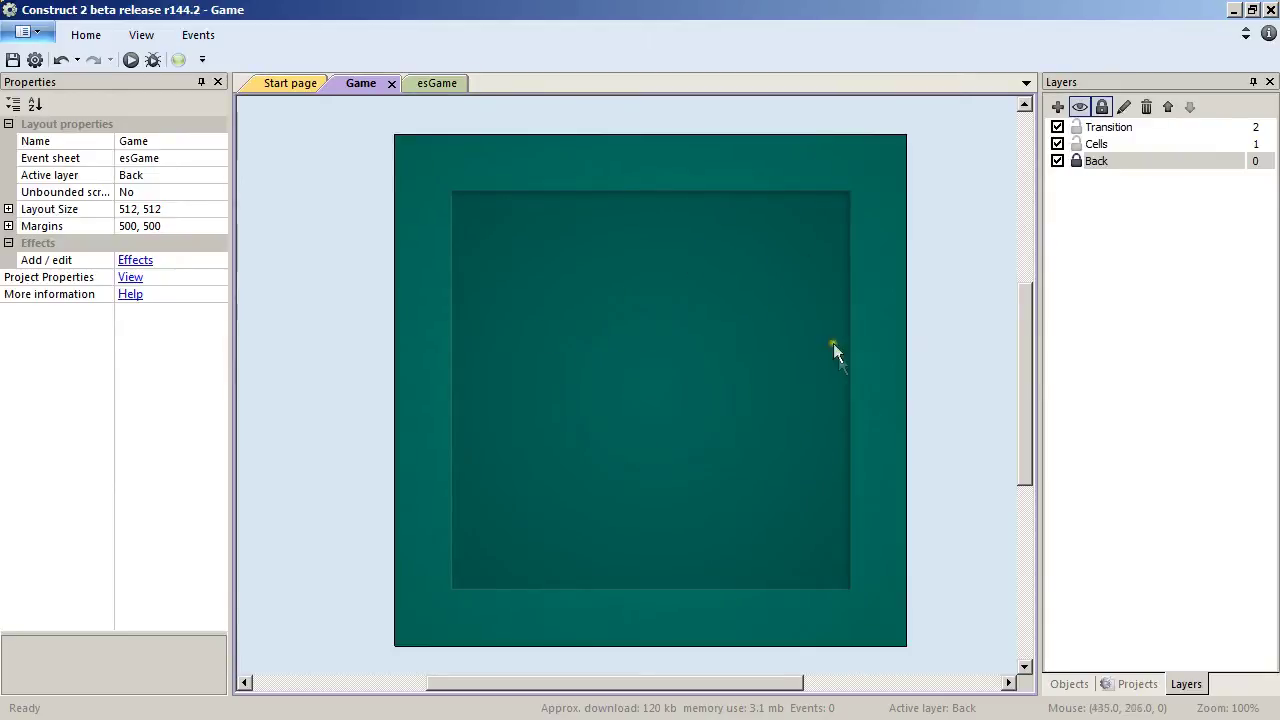
double_click(656, 300)
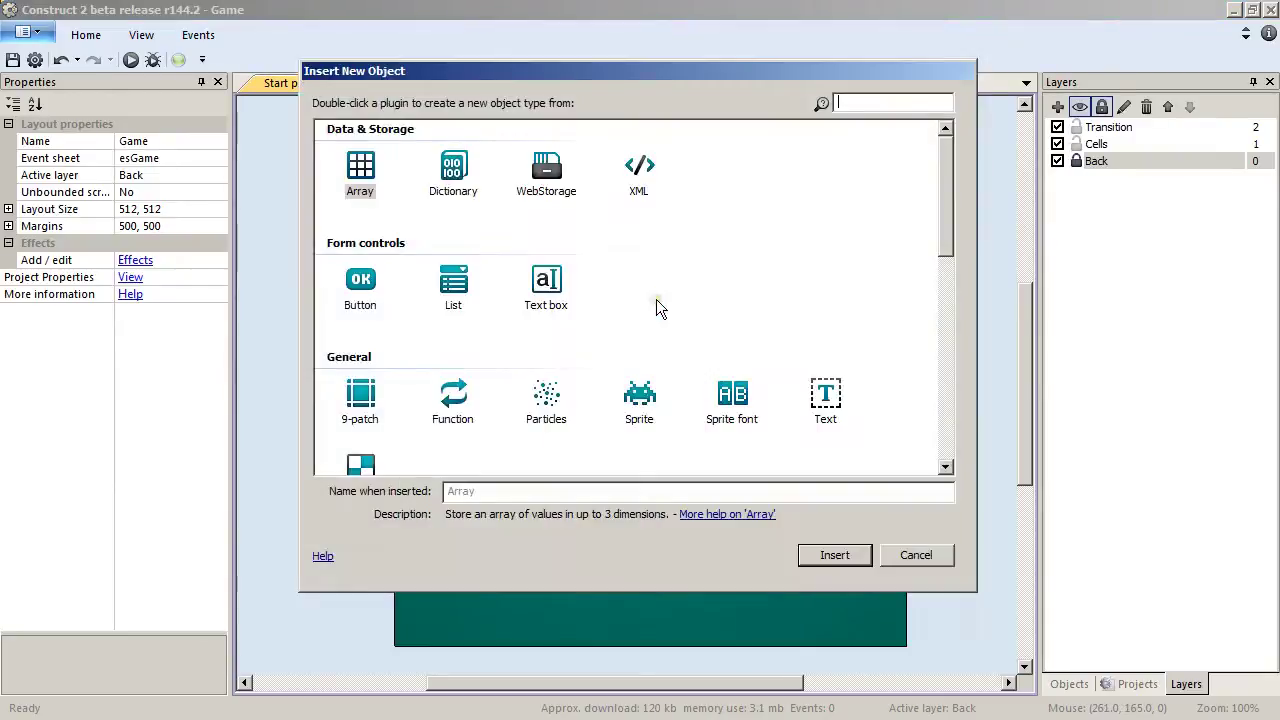
left_click(928, 556)
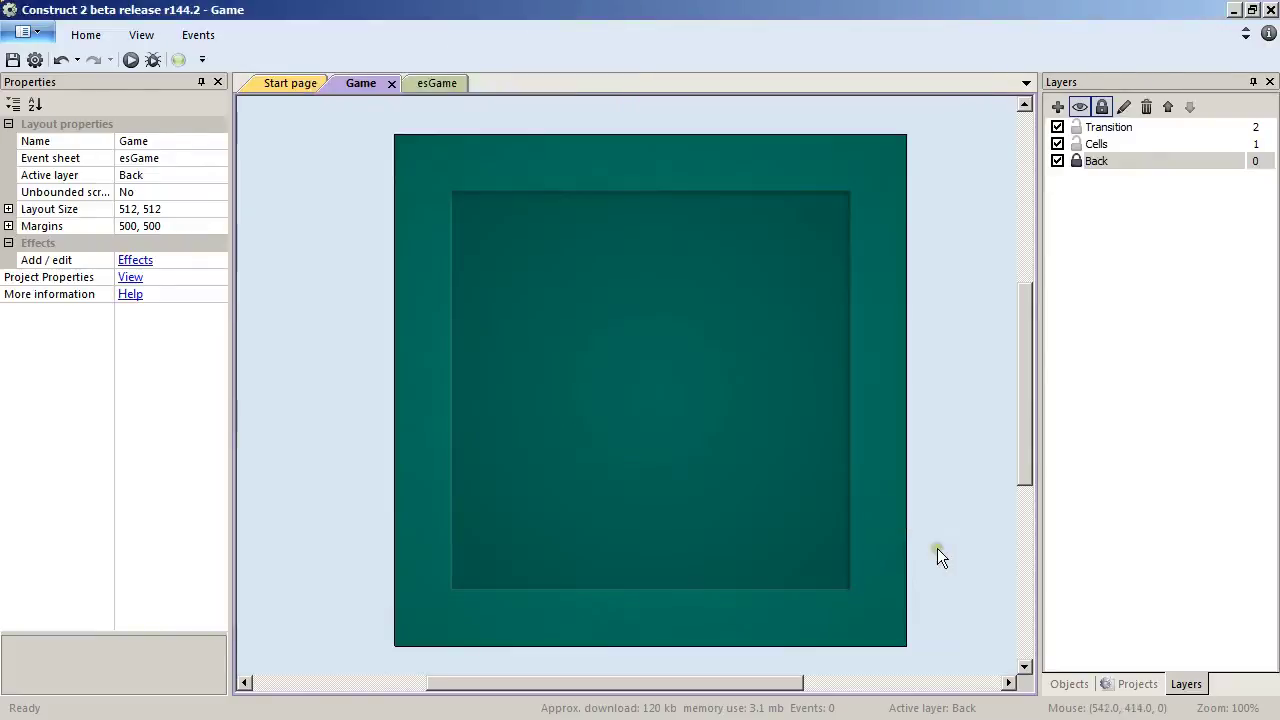
left_click(1094, 162)
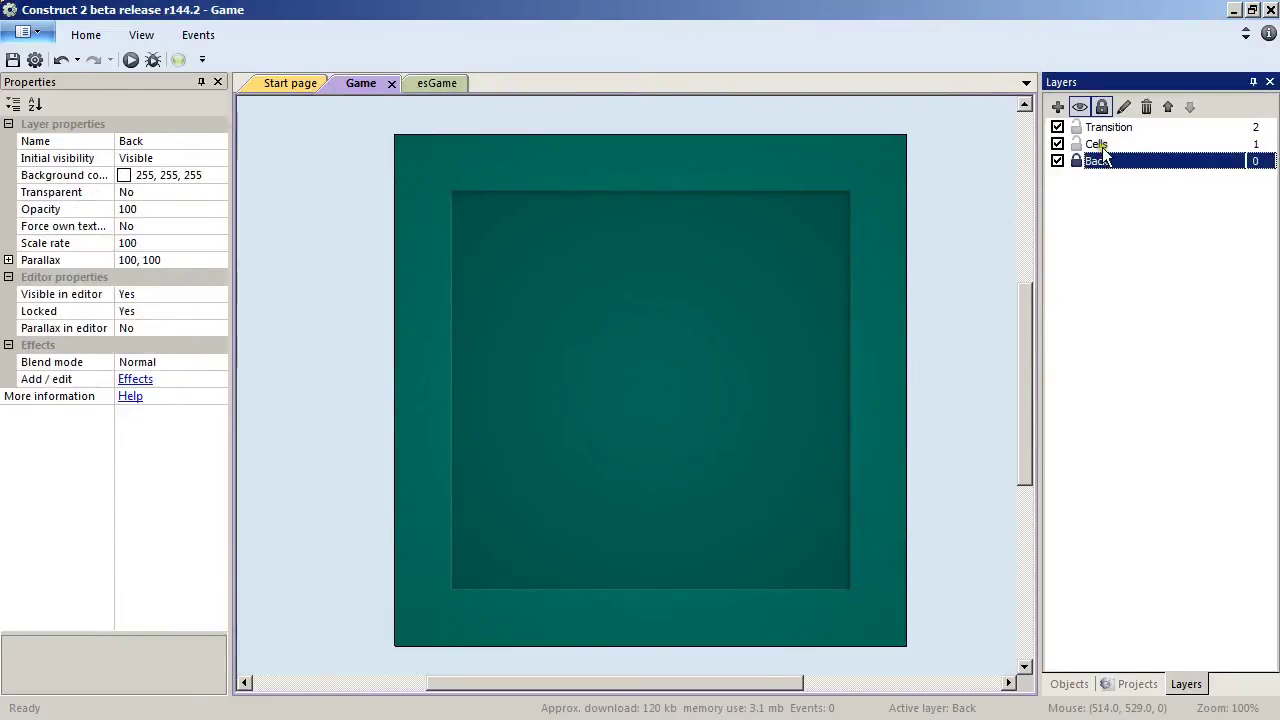
left_click(1098, 145)
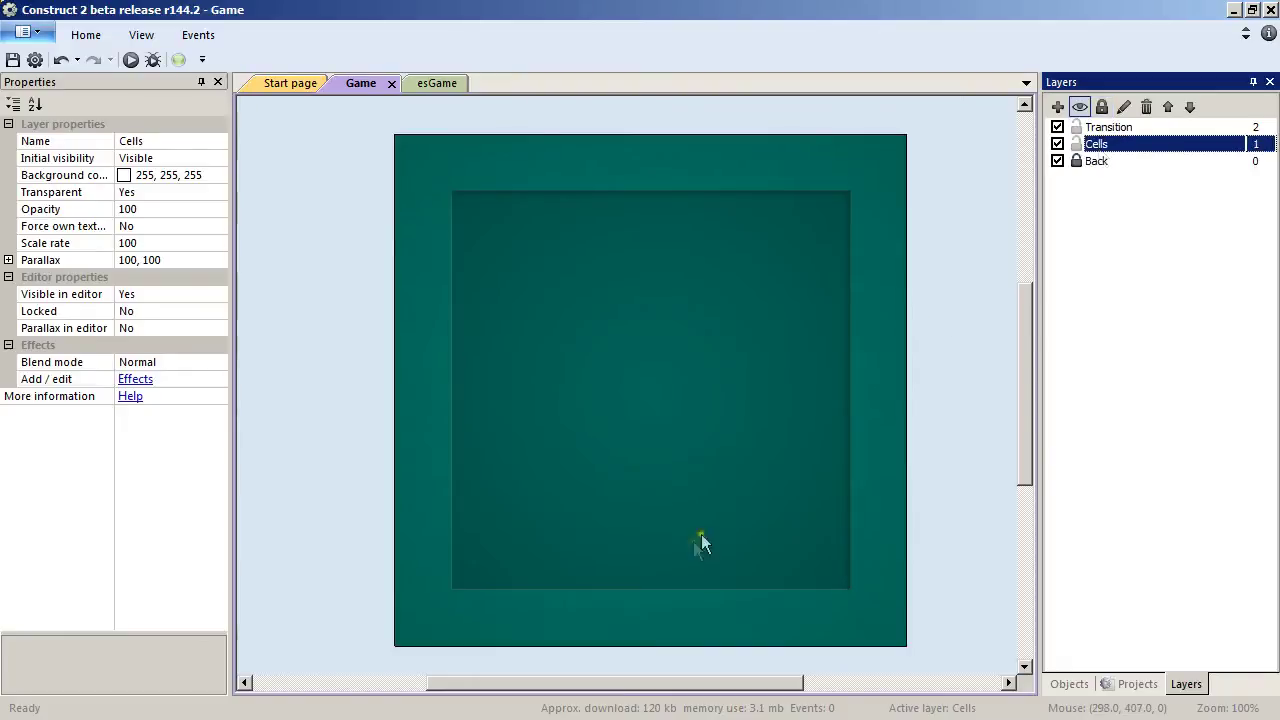
Step: Insert a Sprite near the board's top-left using the backcell-sheet0.png image
double_click(558, 298)
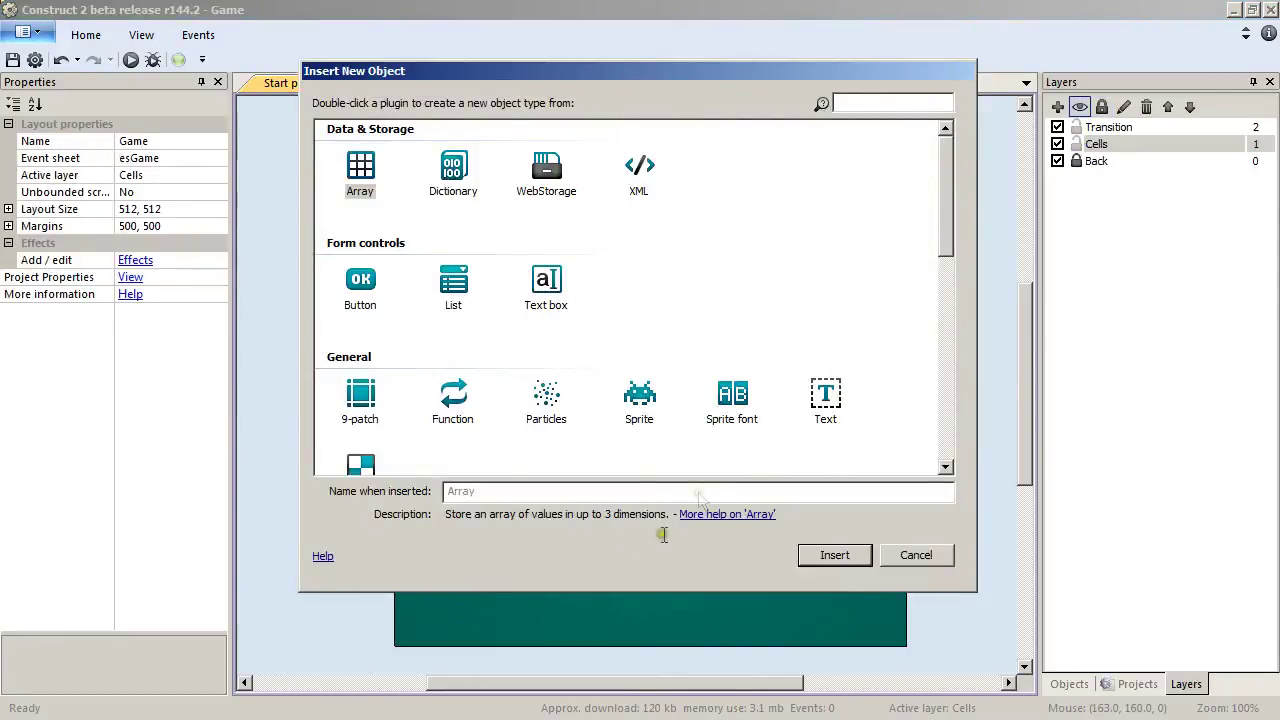
double_click(638, 425)
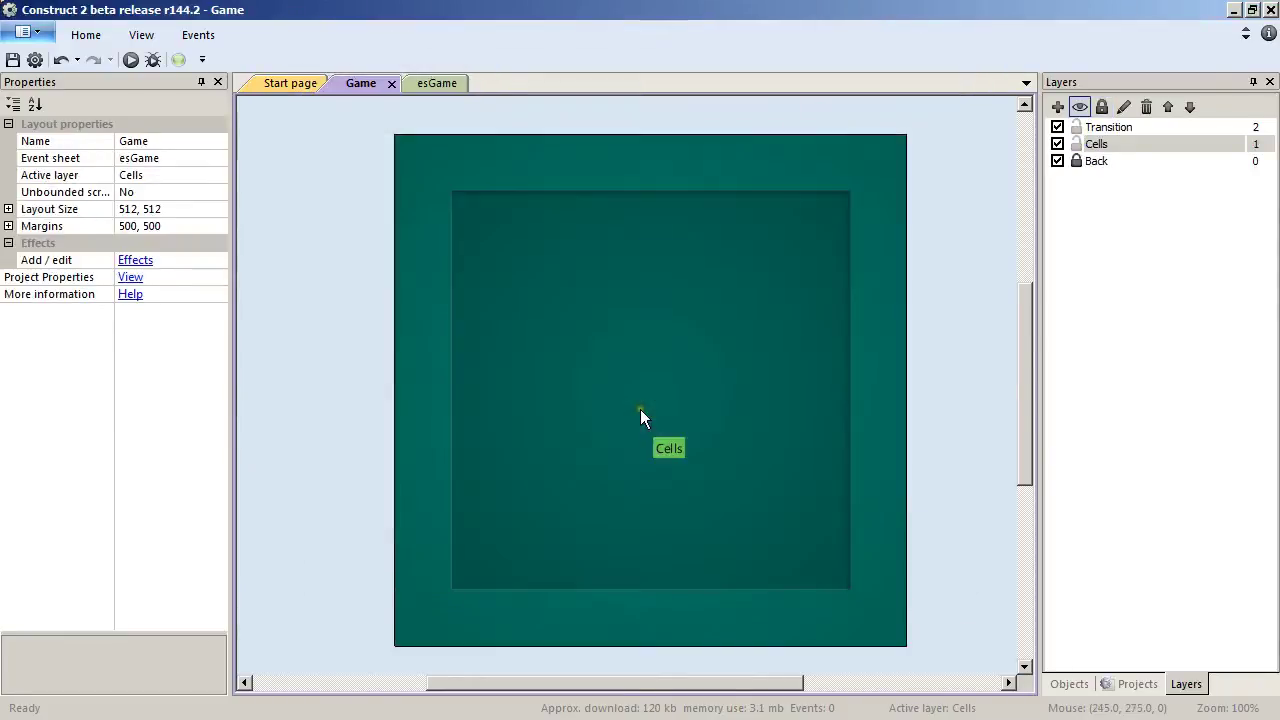
left_click(478, 218)
left_click(223, 50)
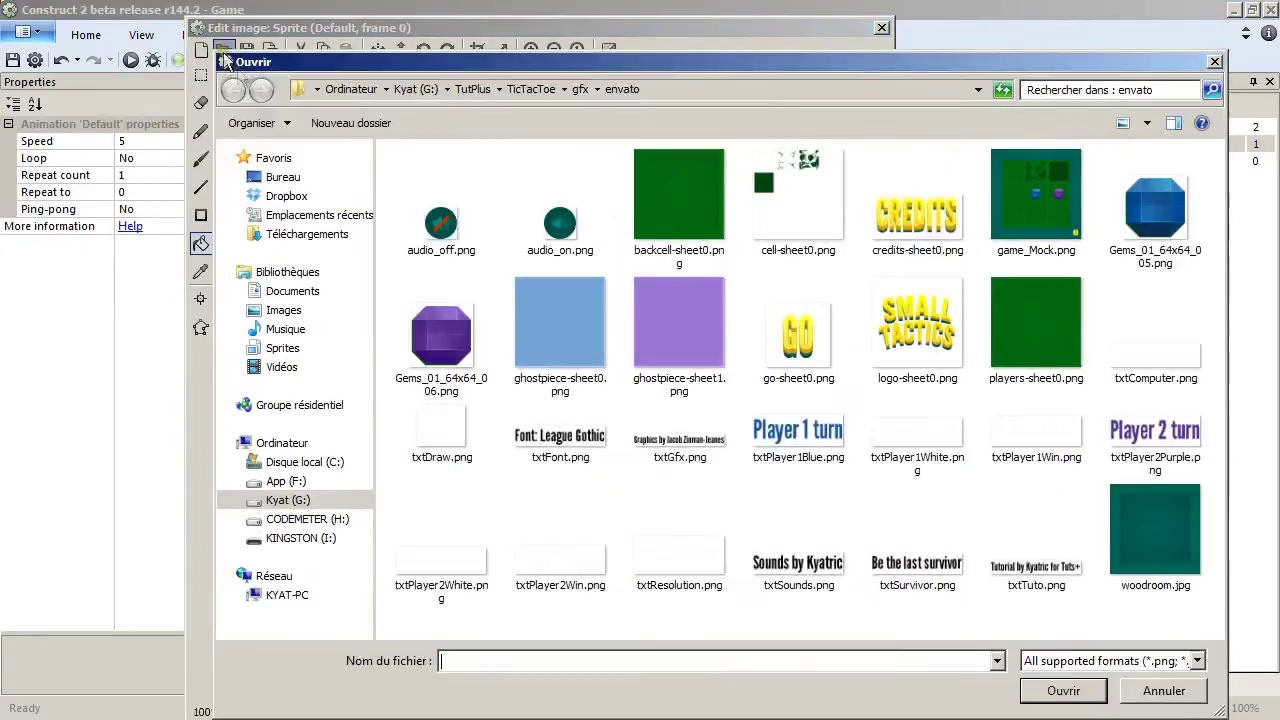
double_click(680, 190)
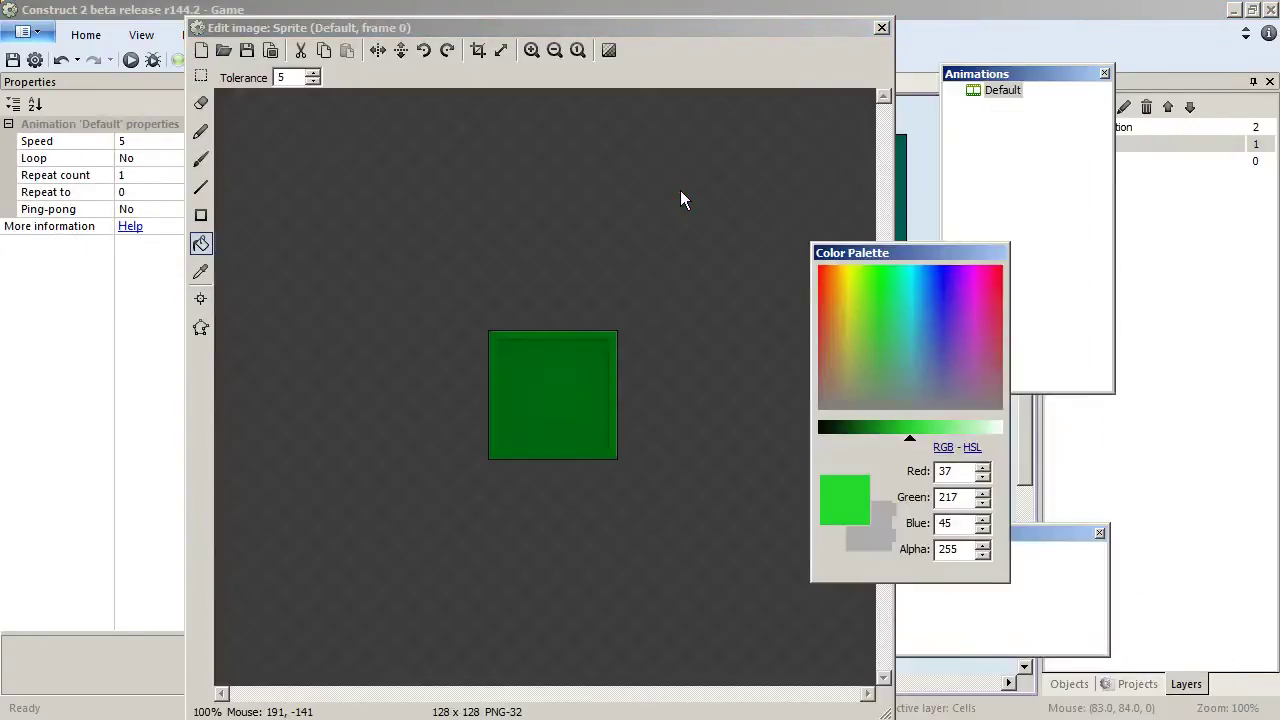
left_click(881, 28)
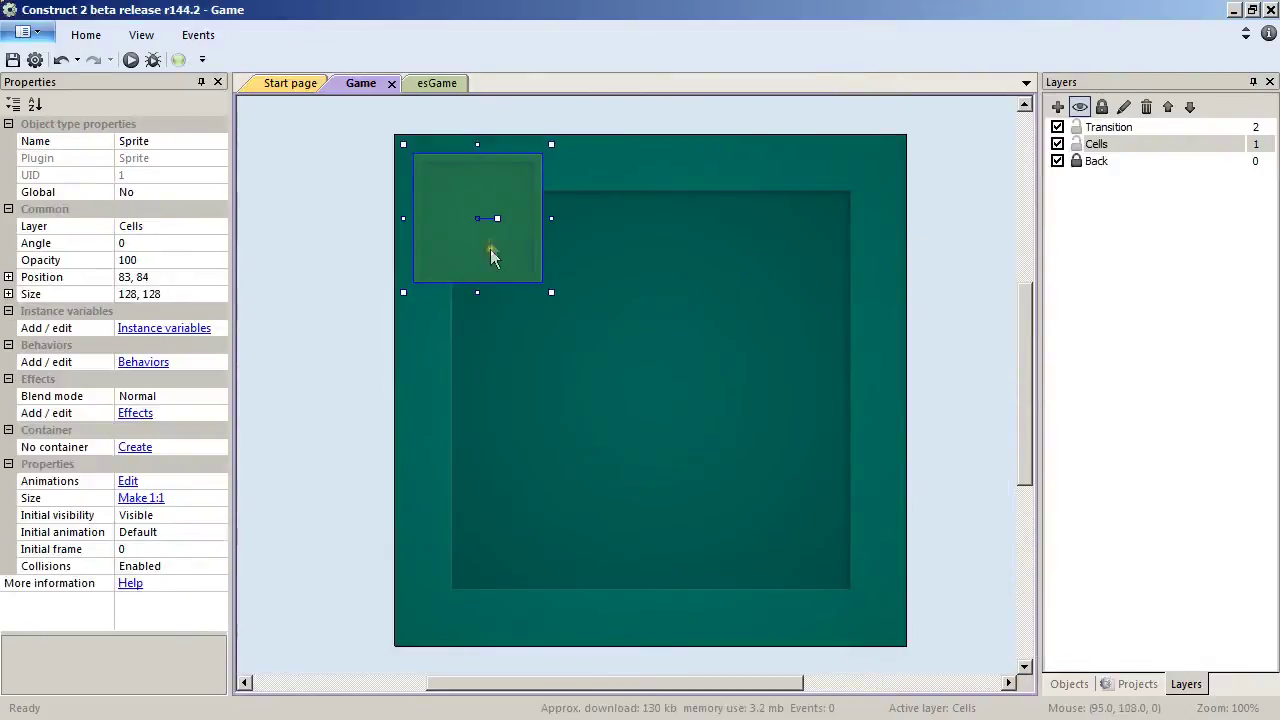
Step: Enable Snap to grid and snap the green cell sprite to 128, 128
left_click_drag(507, 239, 510, 232)
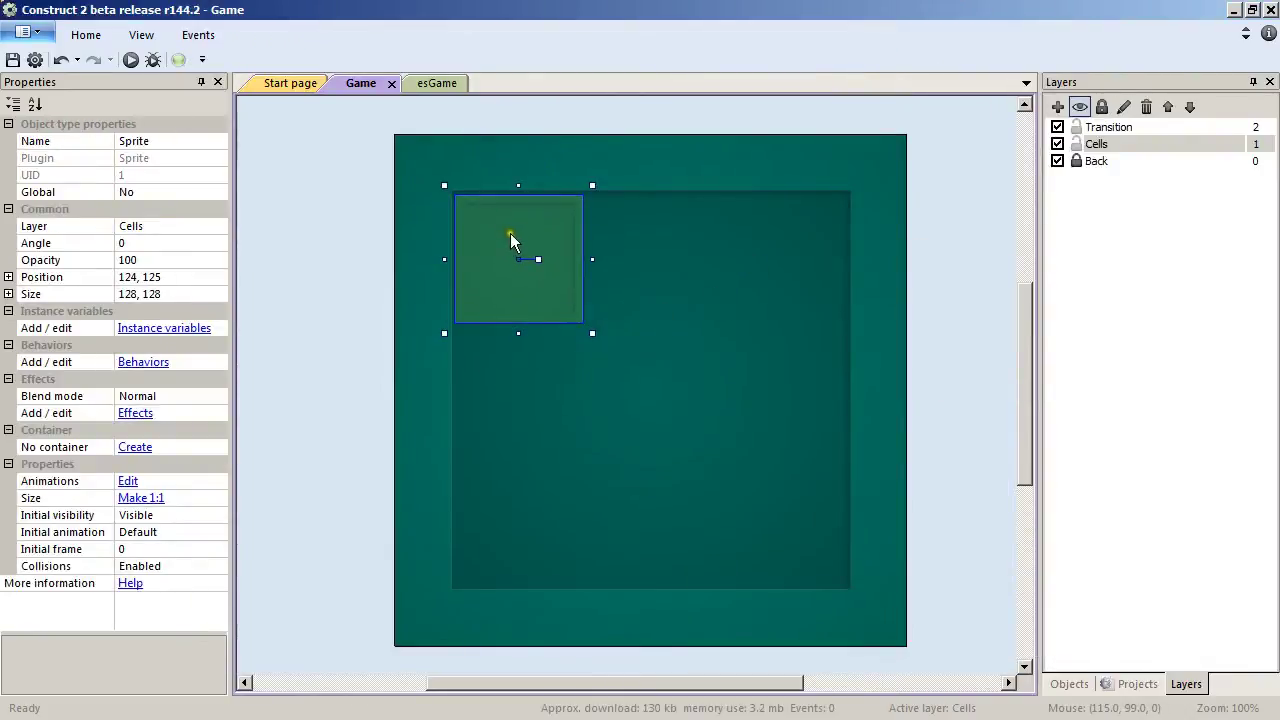
left_click(140, 35)
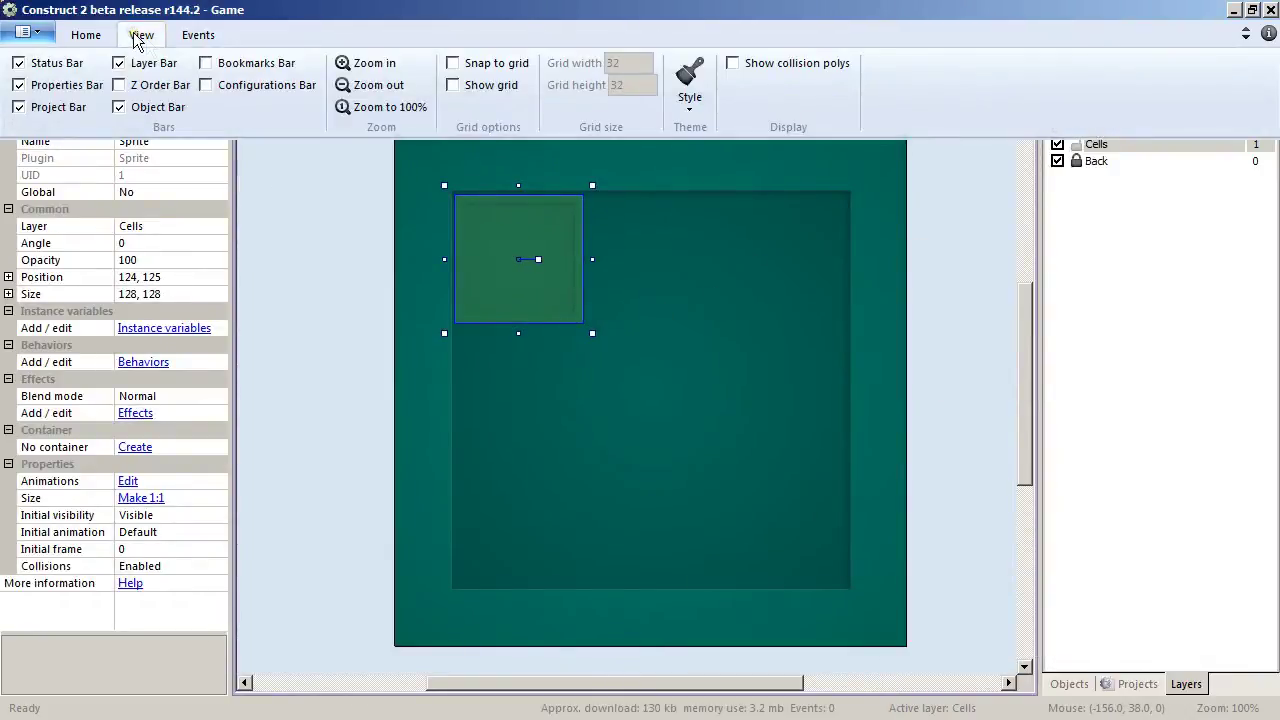
left_click(454, 64)
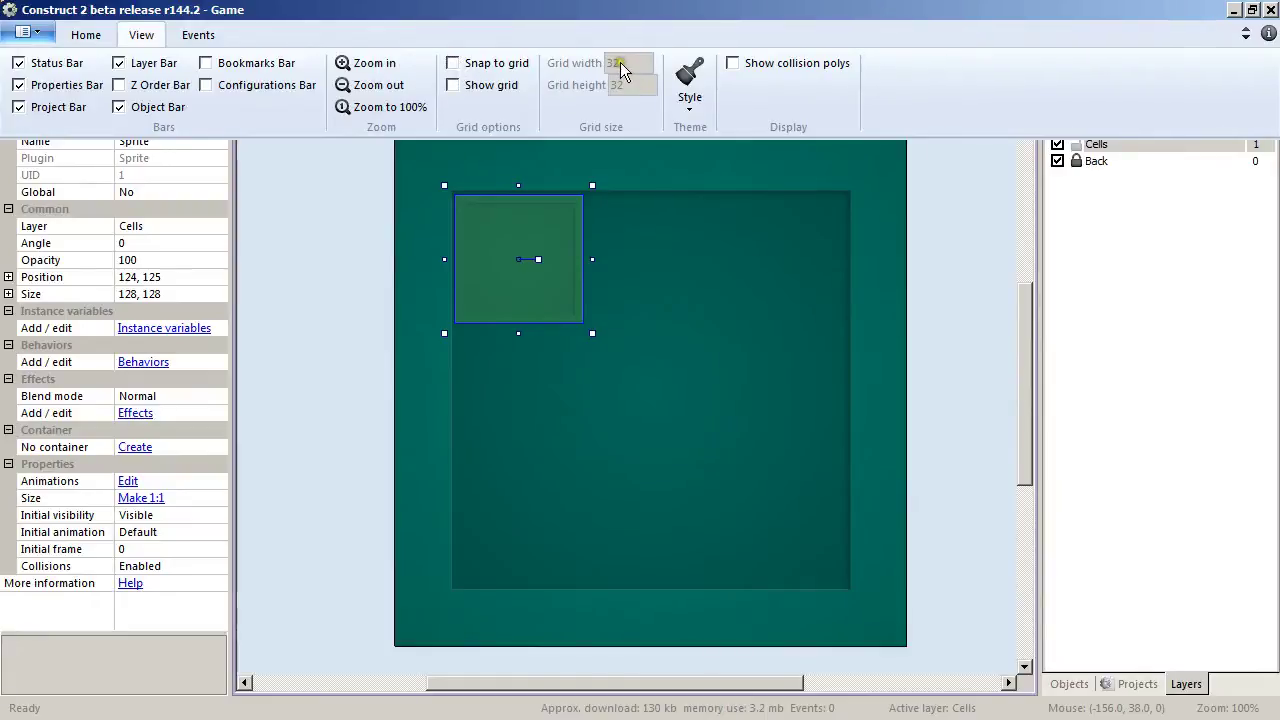
left_click(454, 63)
mouse_move(488, 233)
left_mouse_down()
mouse_move(506, 252)
mouse_move(501, 230)
left_mouse_up()
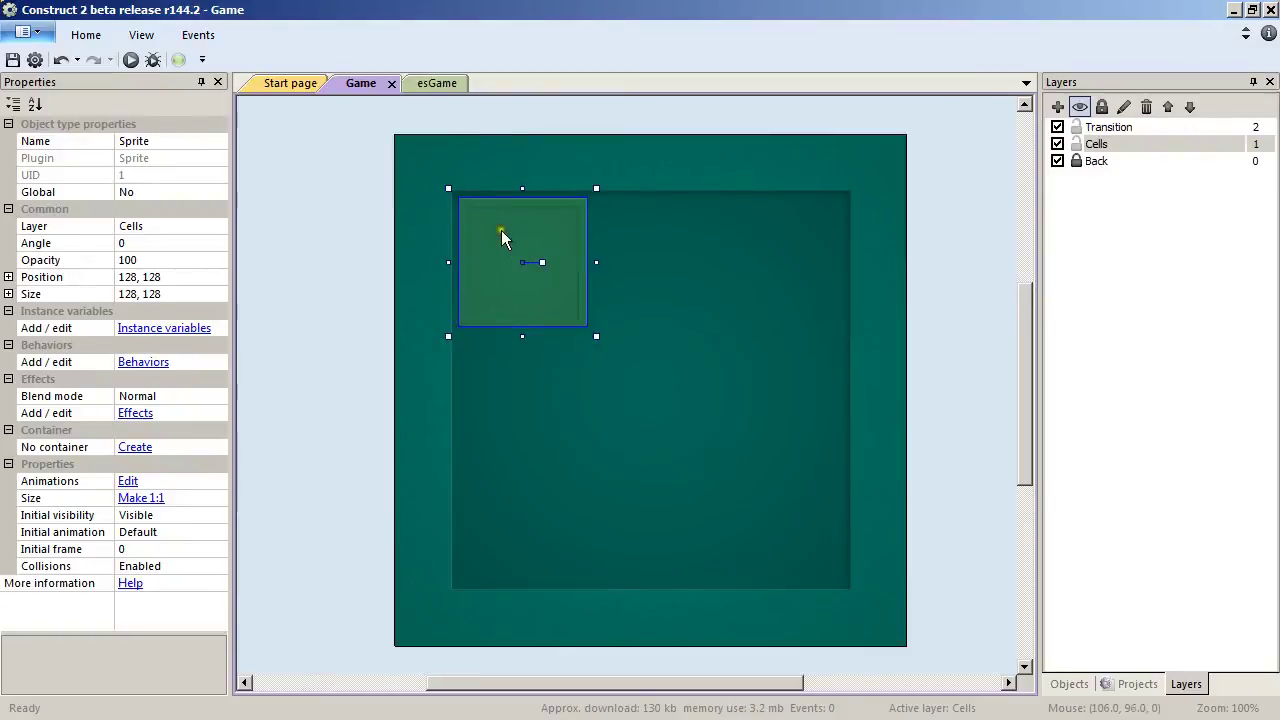
left_click(172, 140)
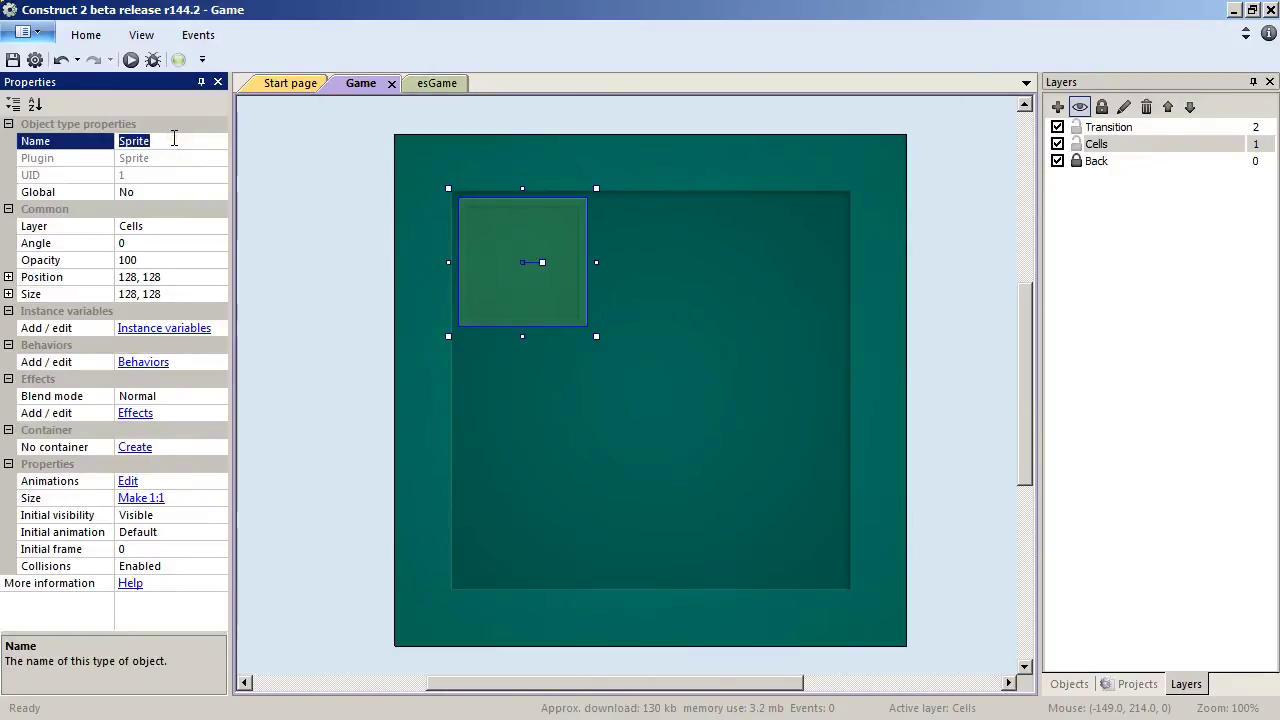
type("BackCell")
left_click_drag(502, 273, 630, 275, "ctrl")
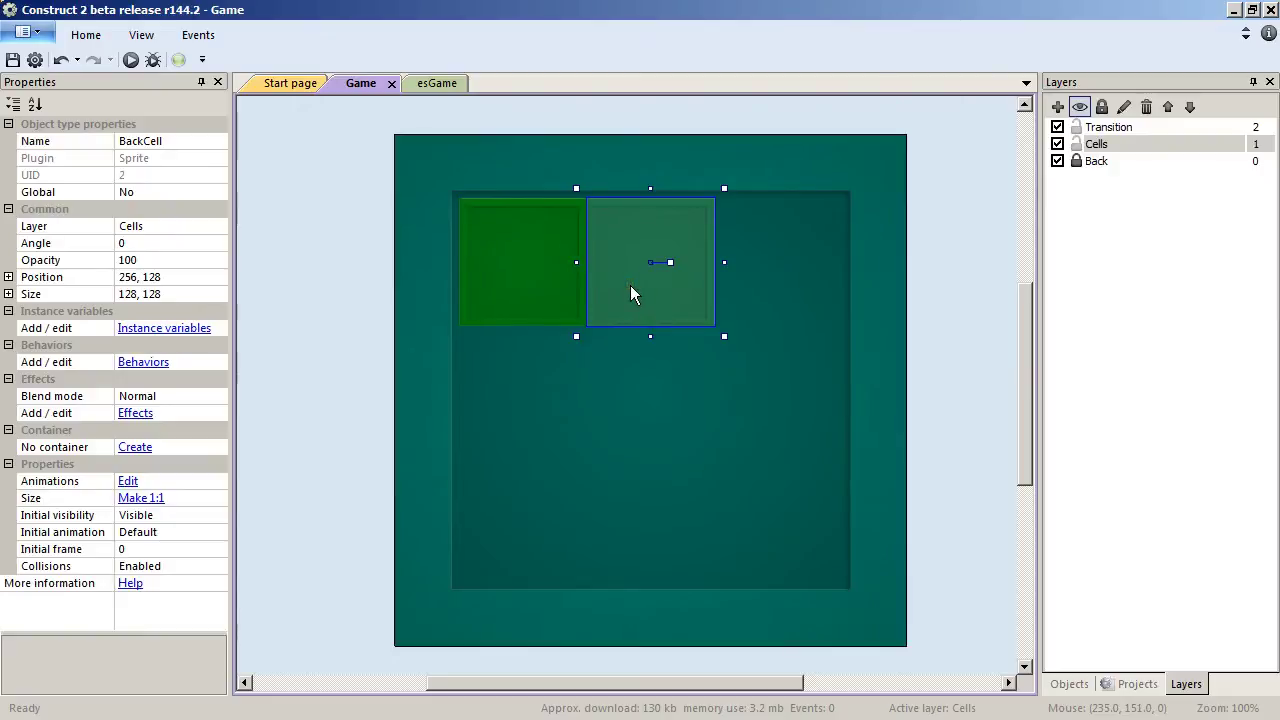
left_click_drag(615, 273, 738, 280, "ctrl")
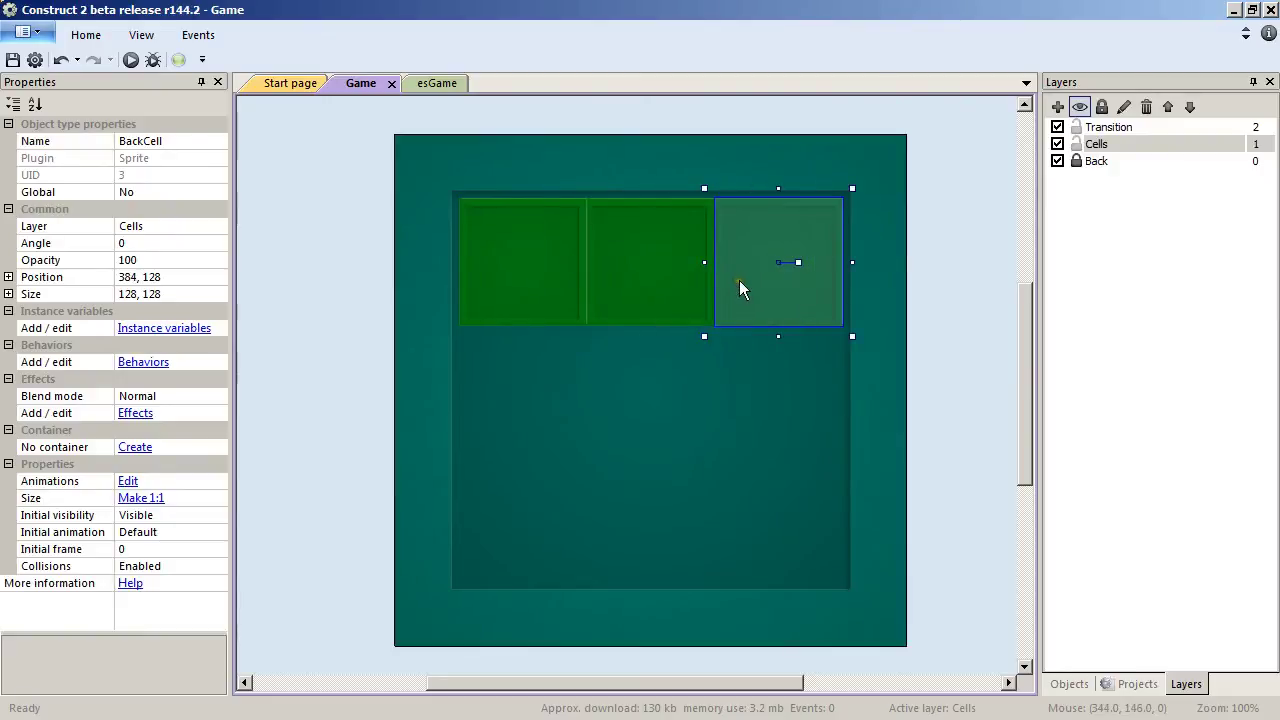
left_click_drag(761, 221, 504, 372, "ctrl")
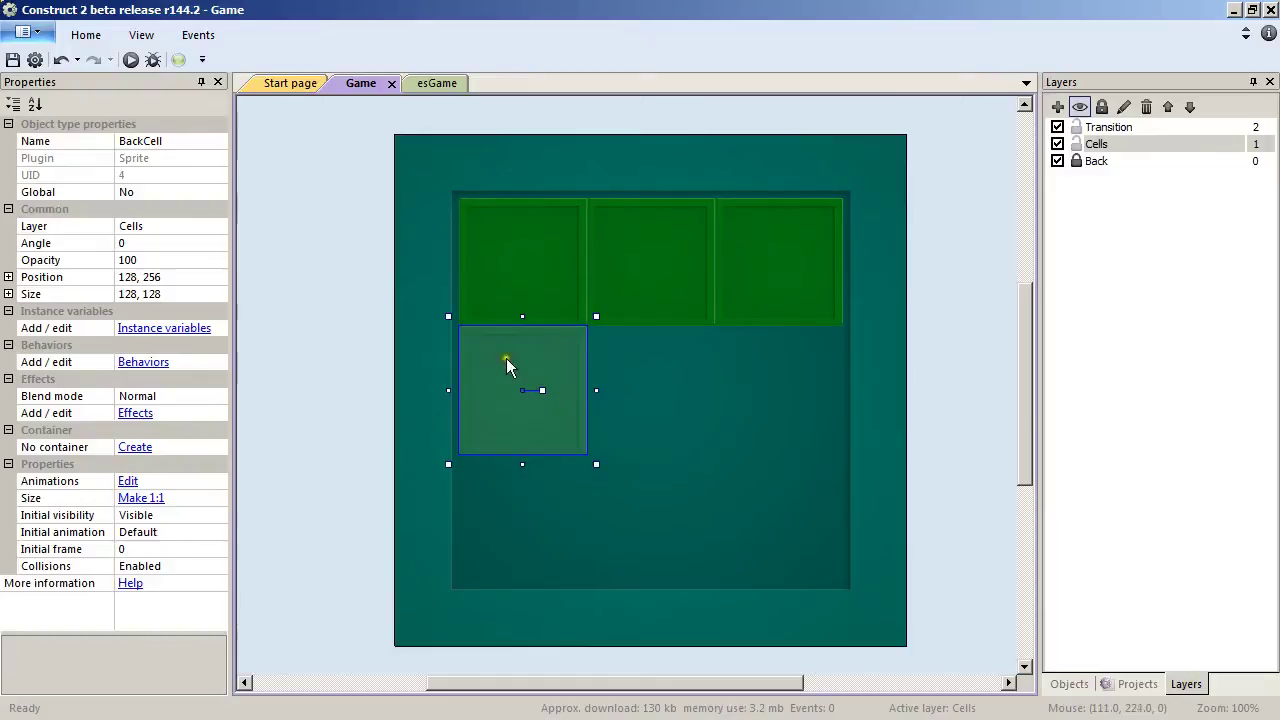
left_click_drag(494, 371, 746, 489, "ctrl")
left_click(923, 503)
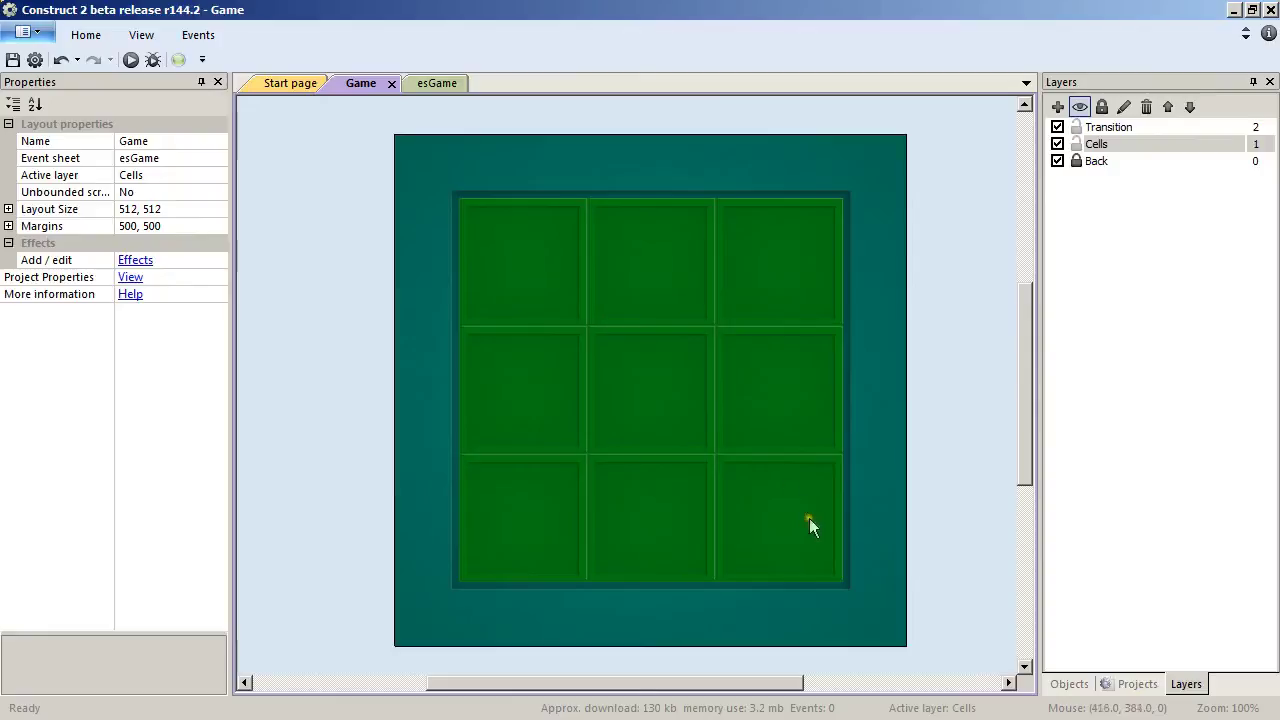
Step: Insert a new Sprite beside the board and import cell-sheet0.png as a 4×4 sprite strip
double_click(874, 401)
double_click(607, 400)
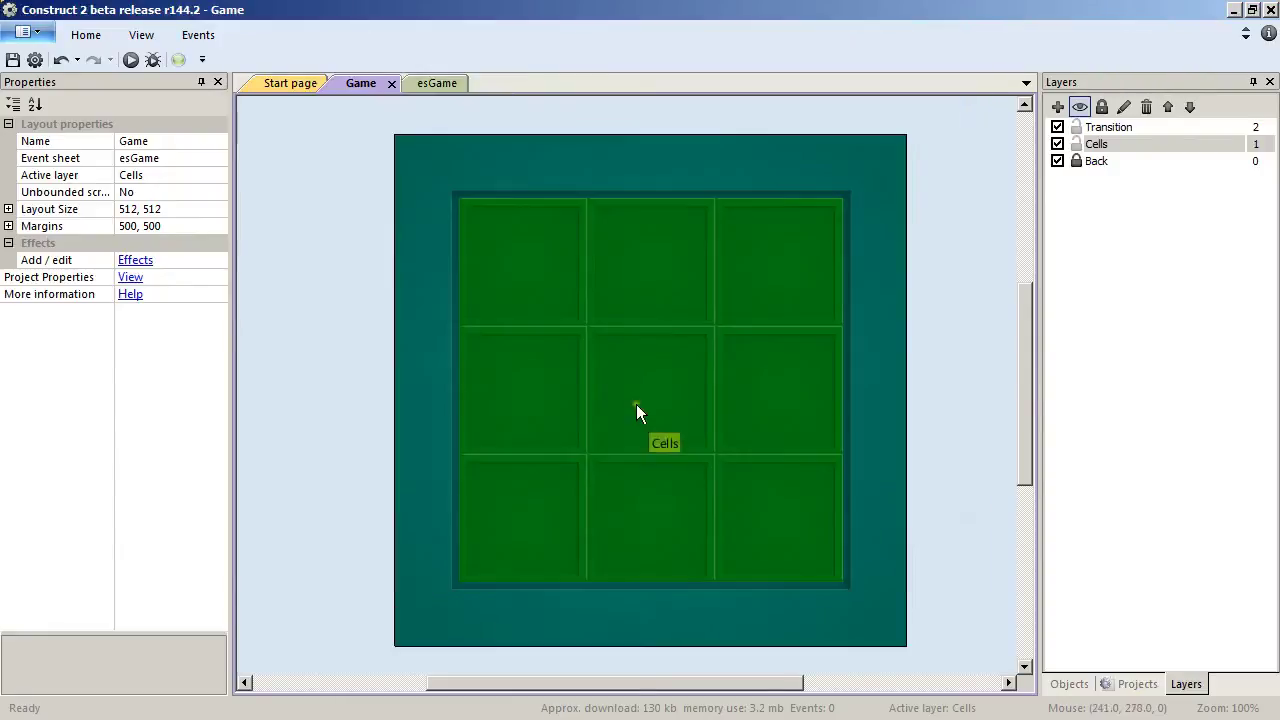
left_click(429, 340)
right_click(844, 573)
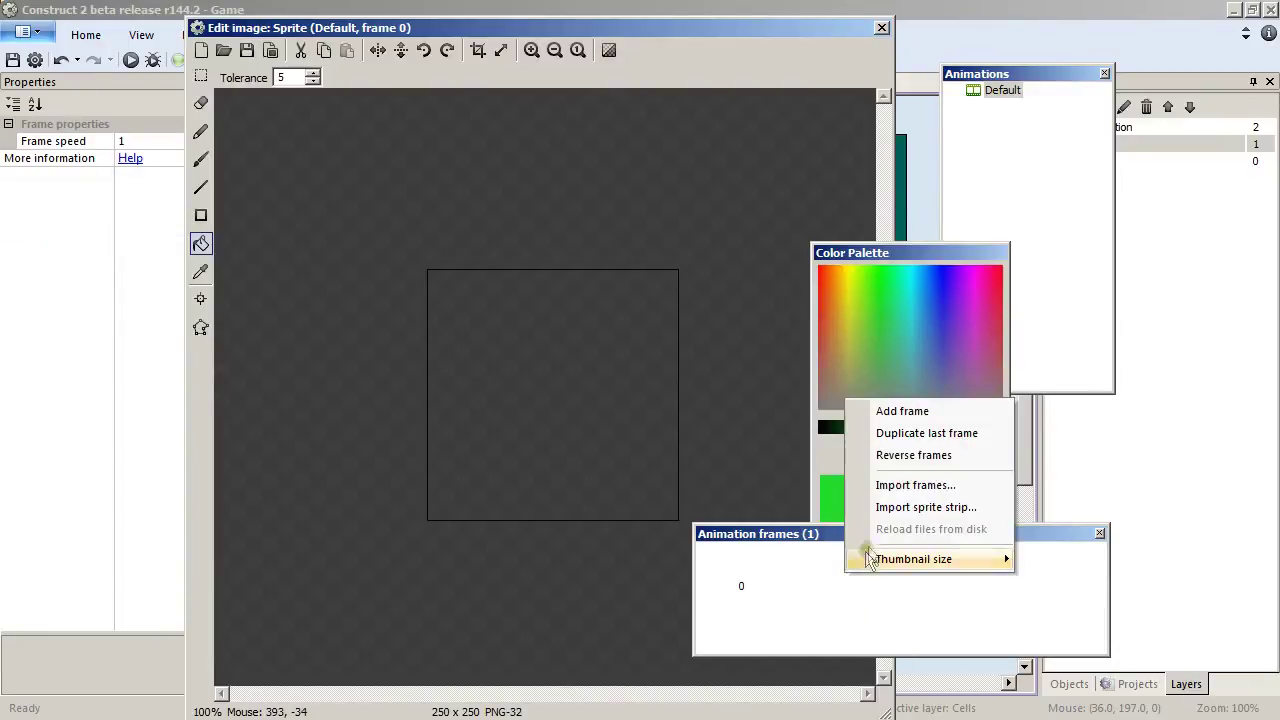
left_click(890, 512)
left_click(863, 211)
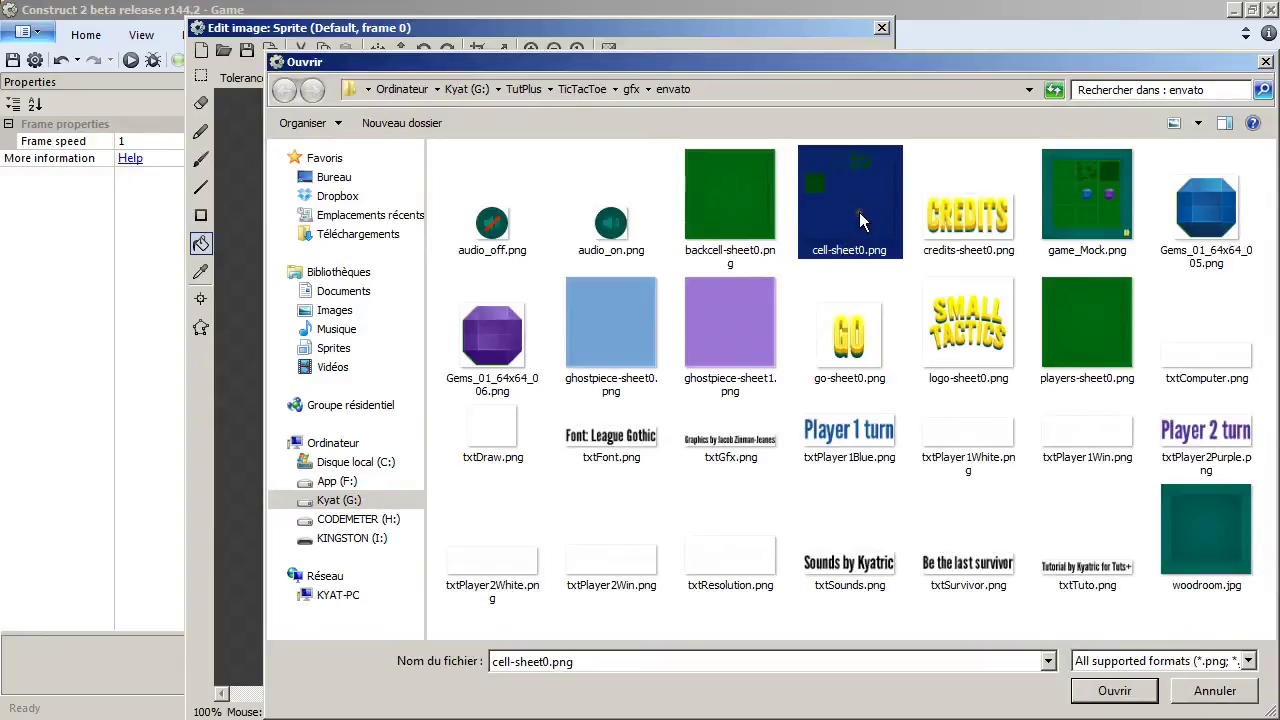
double_click(859, 212)
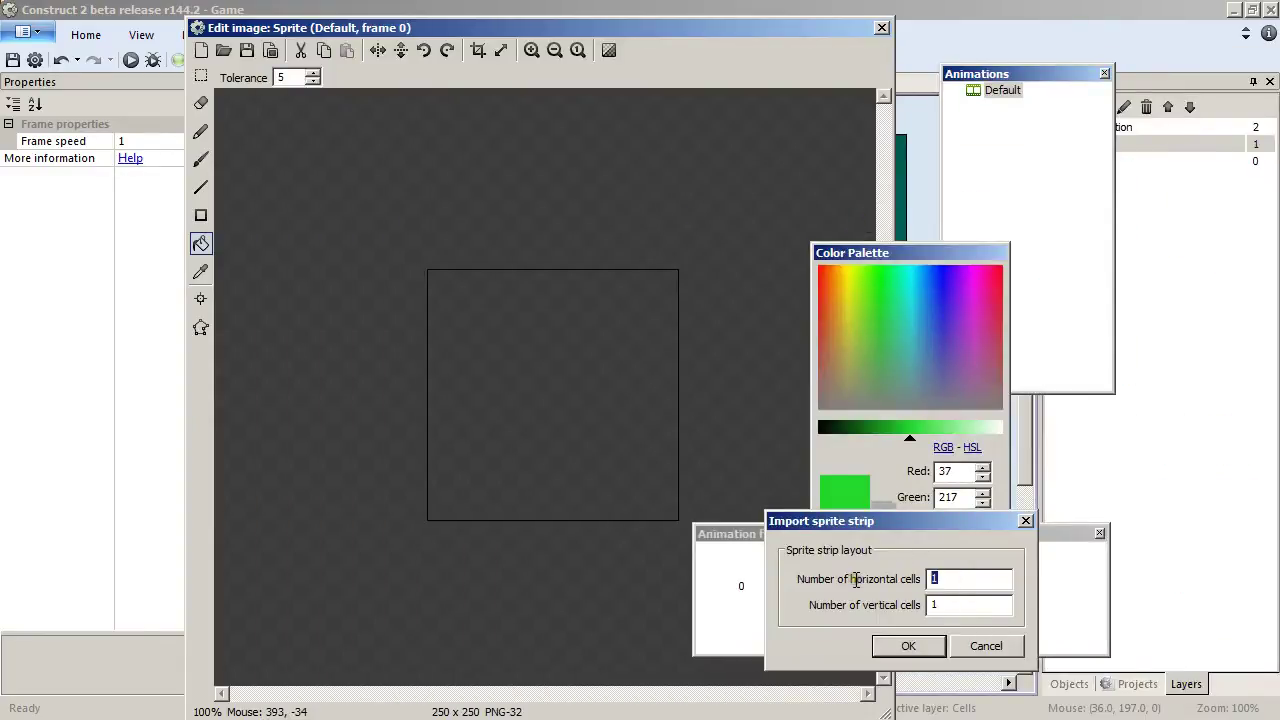
type("4")
key("Tab")
type("4")
key("Return")
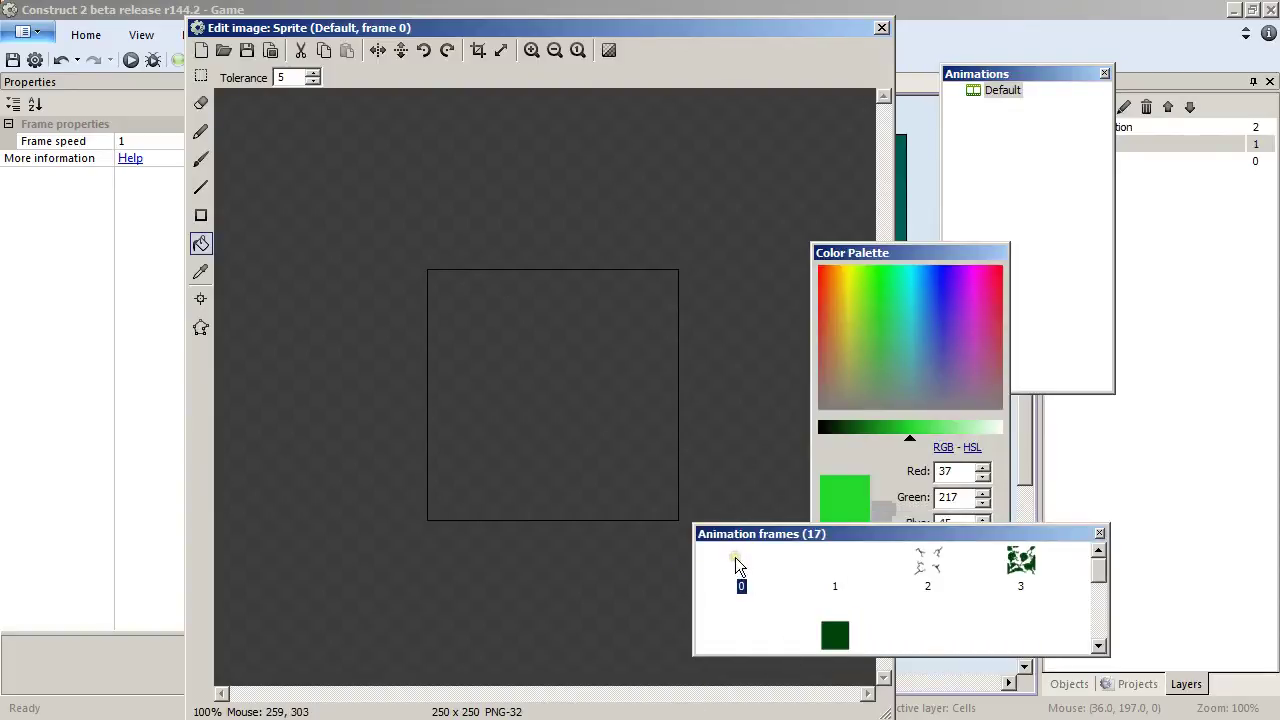
Step: Delete the blank frames so the Default animation keeps only four frames
key("Delete")
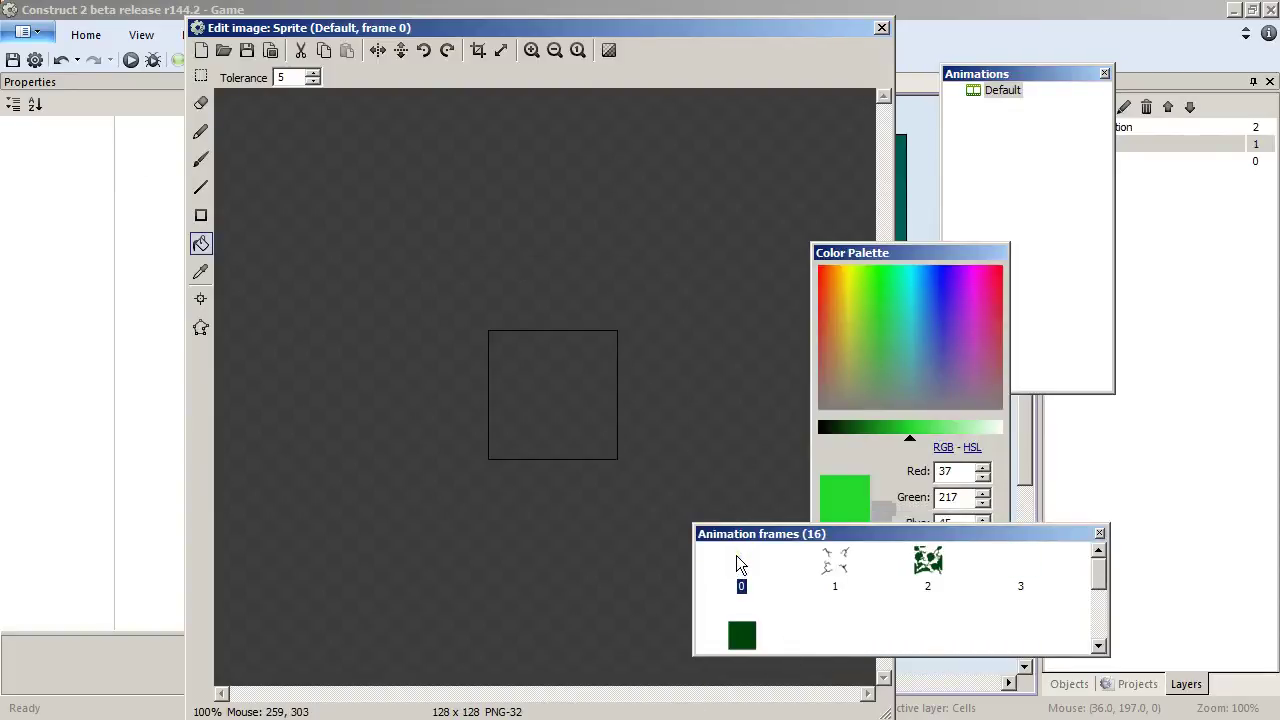
left_click(1020, 569)
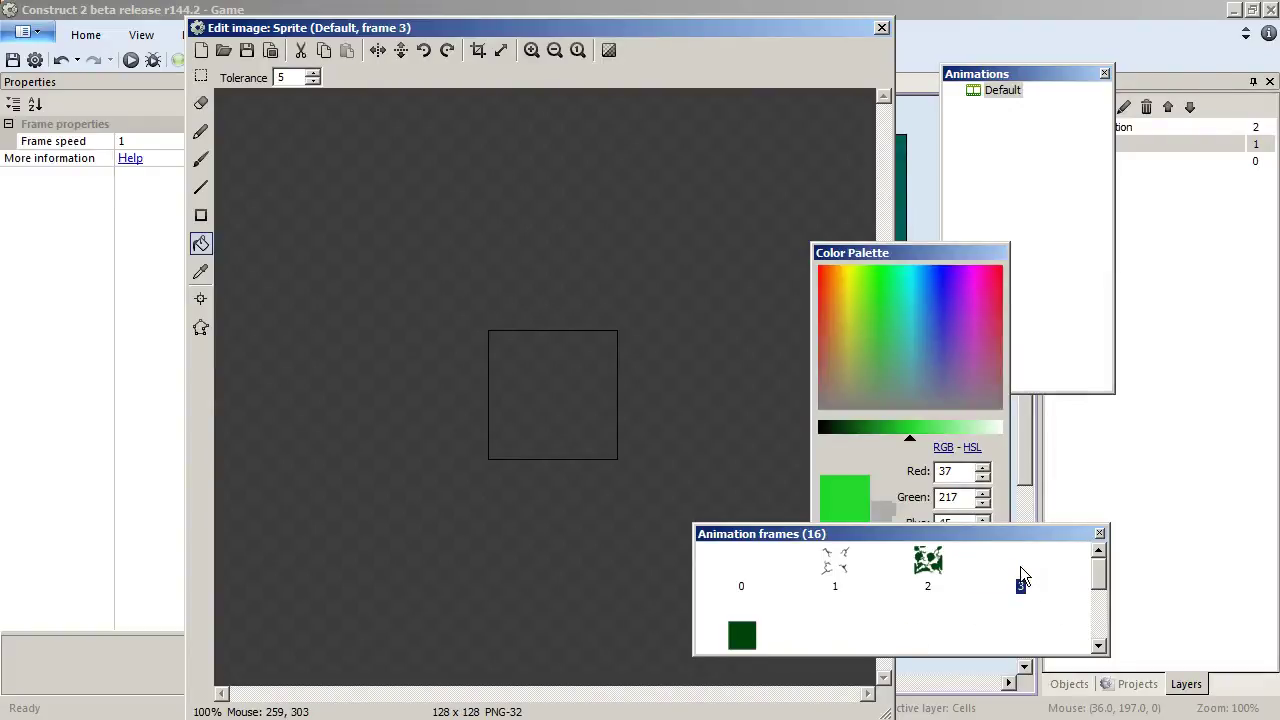
key("Delete")
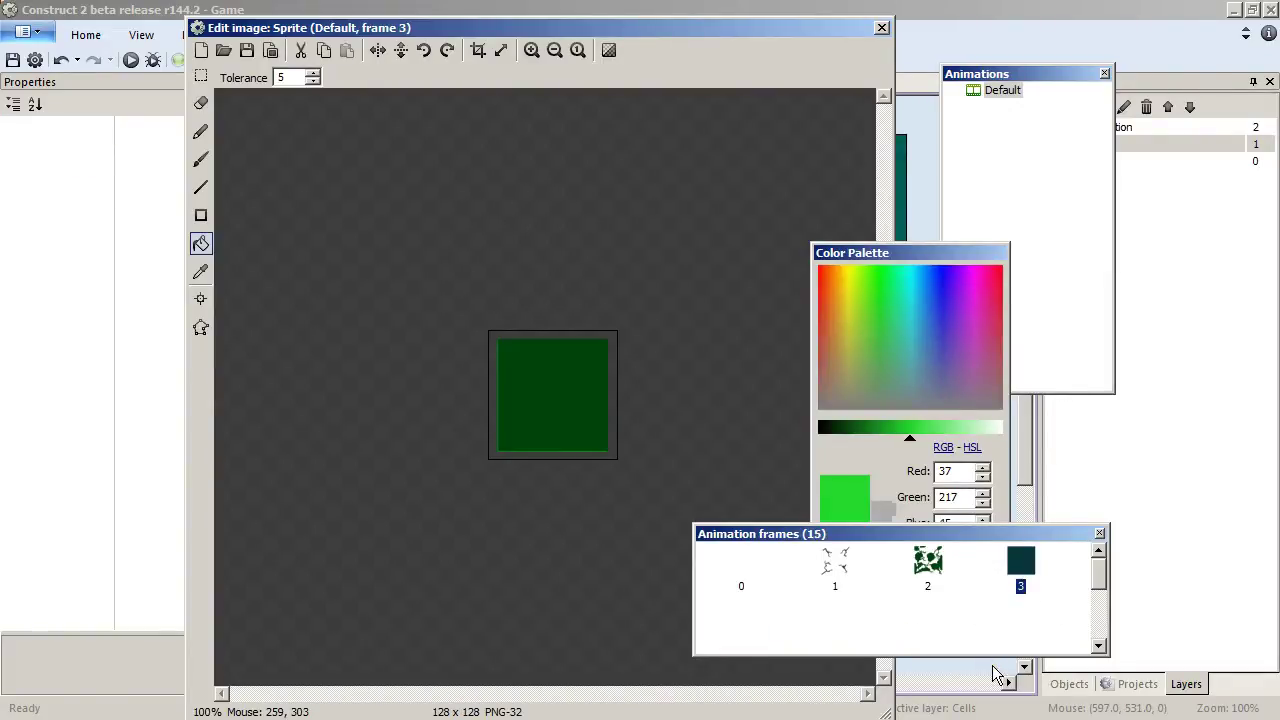
left_click(1060, 625)
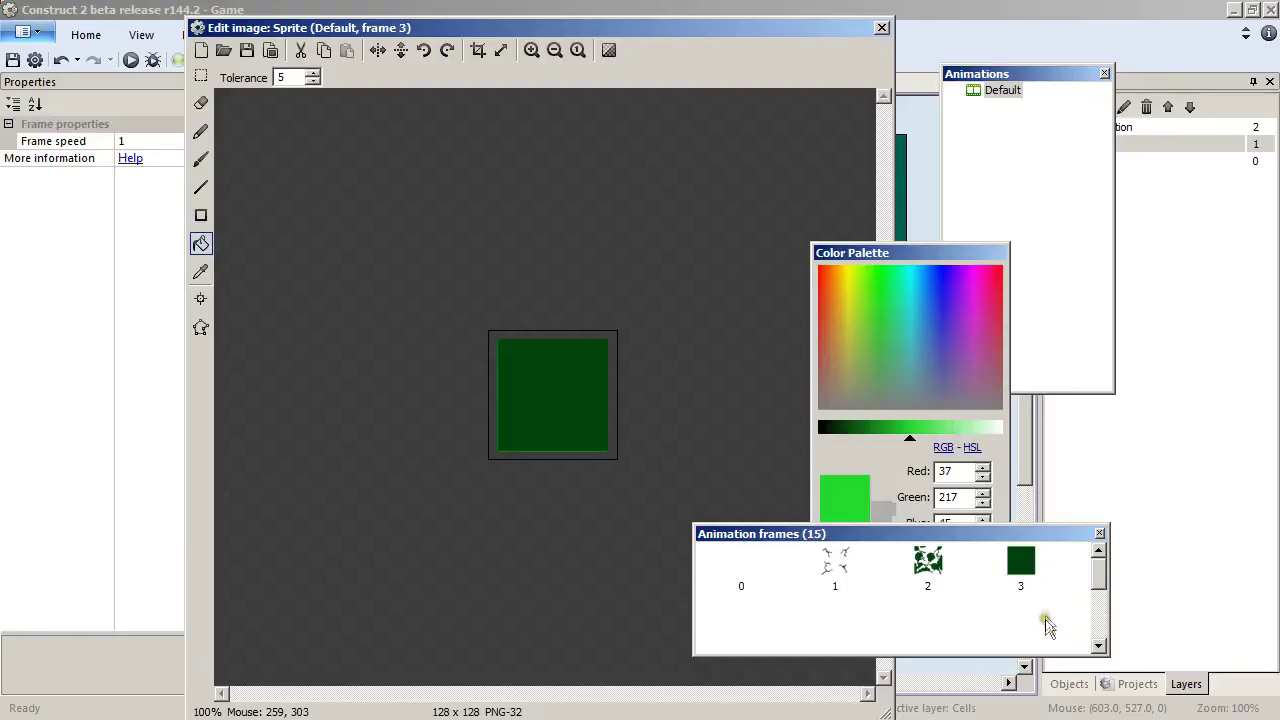
left_click(1098, 646)
left_click(742, 620)
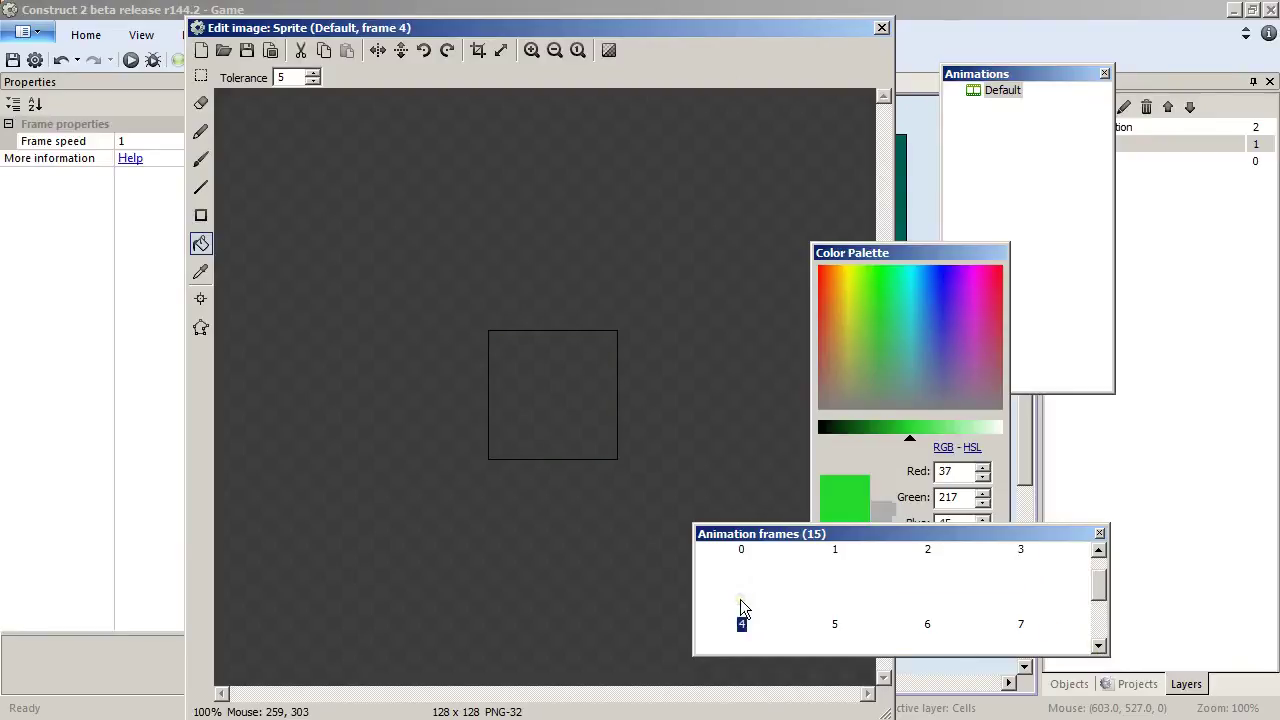
key("Delete")
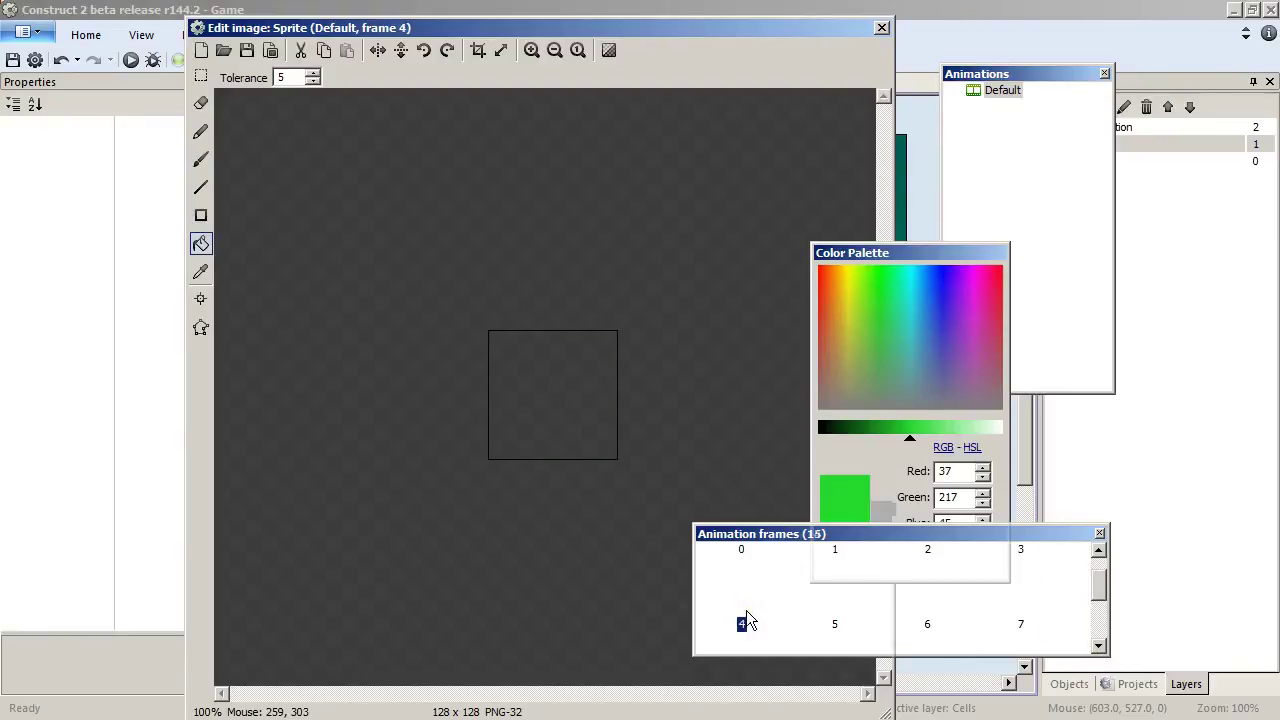
key("Delete")
key("Delete")
key("Delete")
key("Delete")
key("Delete")
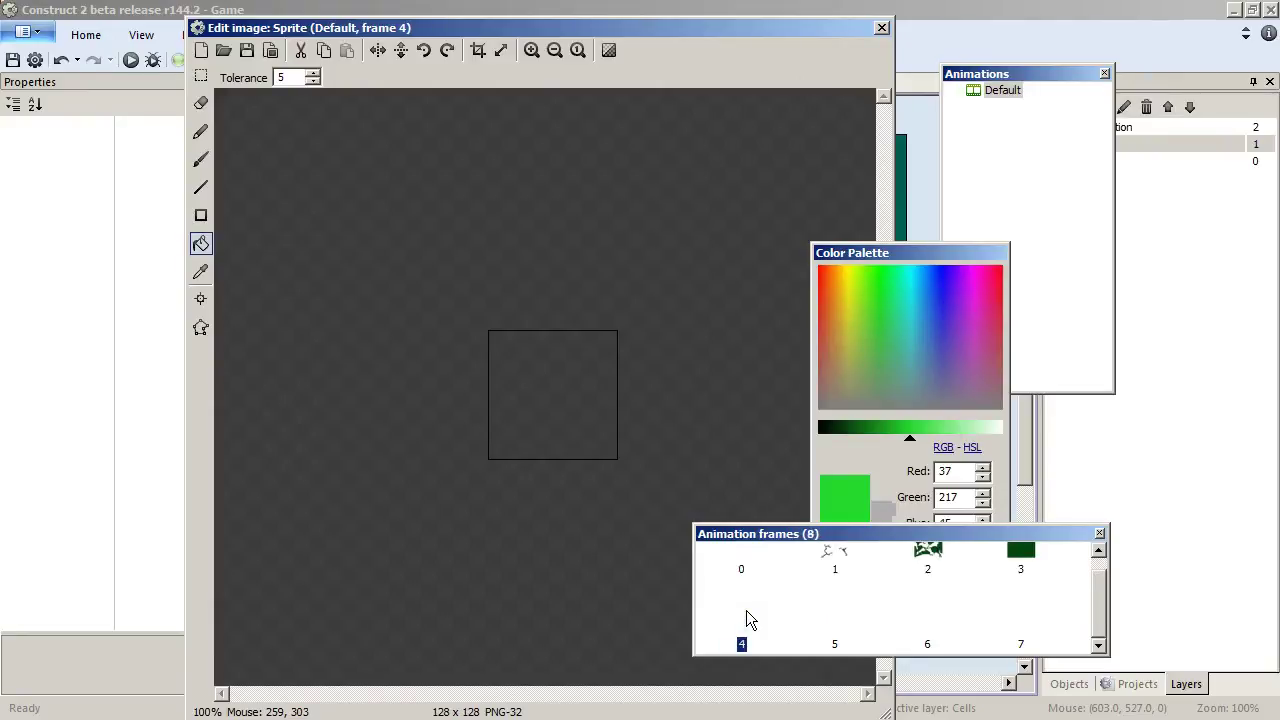
key("Delete")
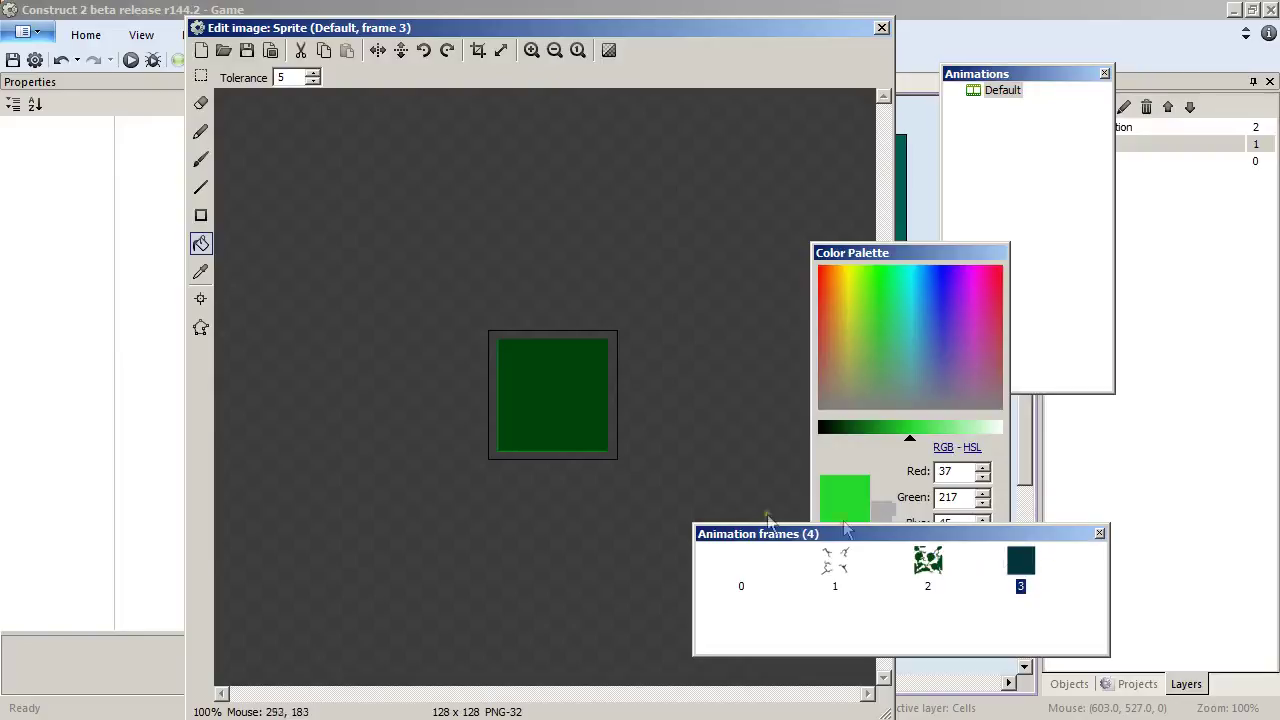
Step: Set the Default animation's Speed to 0, close the image editor, and enter the name Cell
left_click(990, 94)
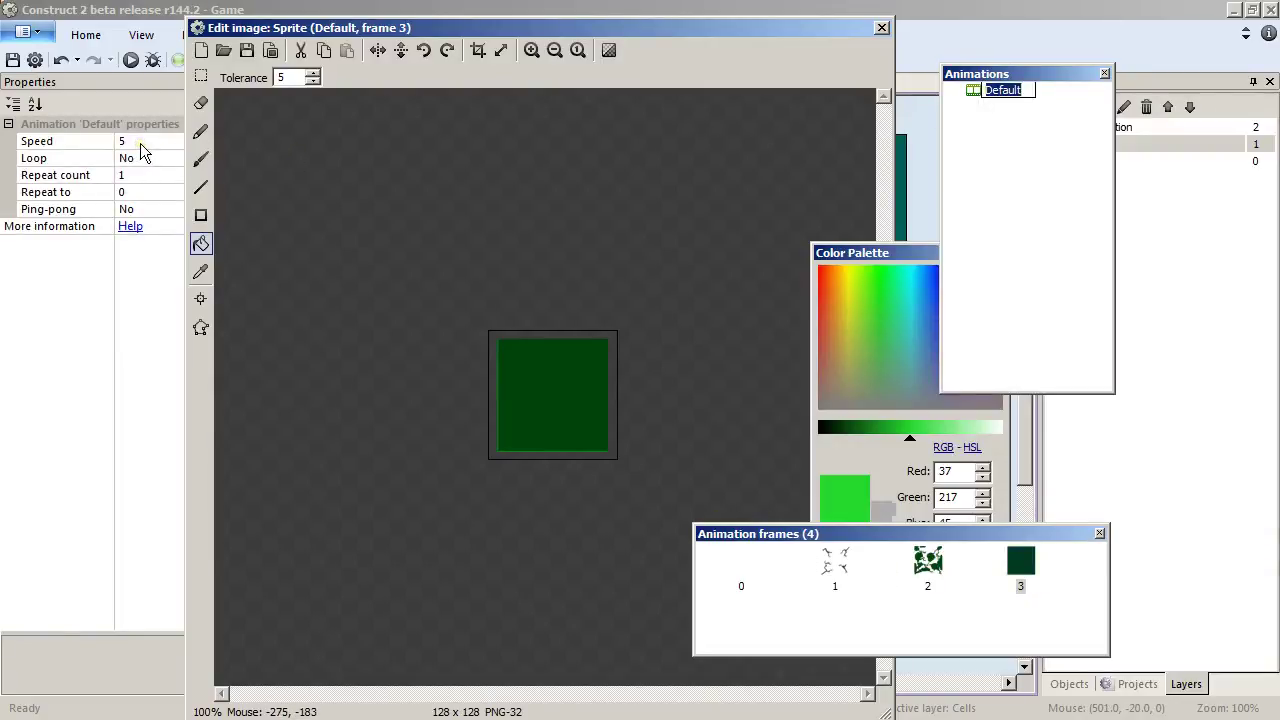
left_click(140, 147)
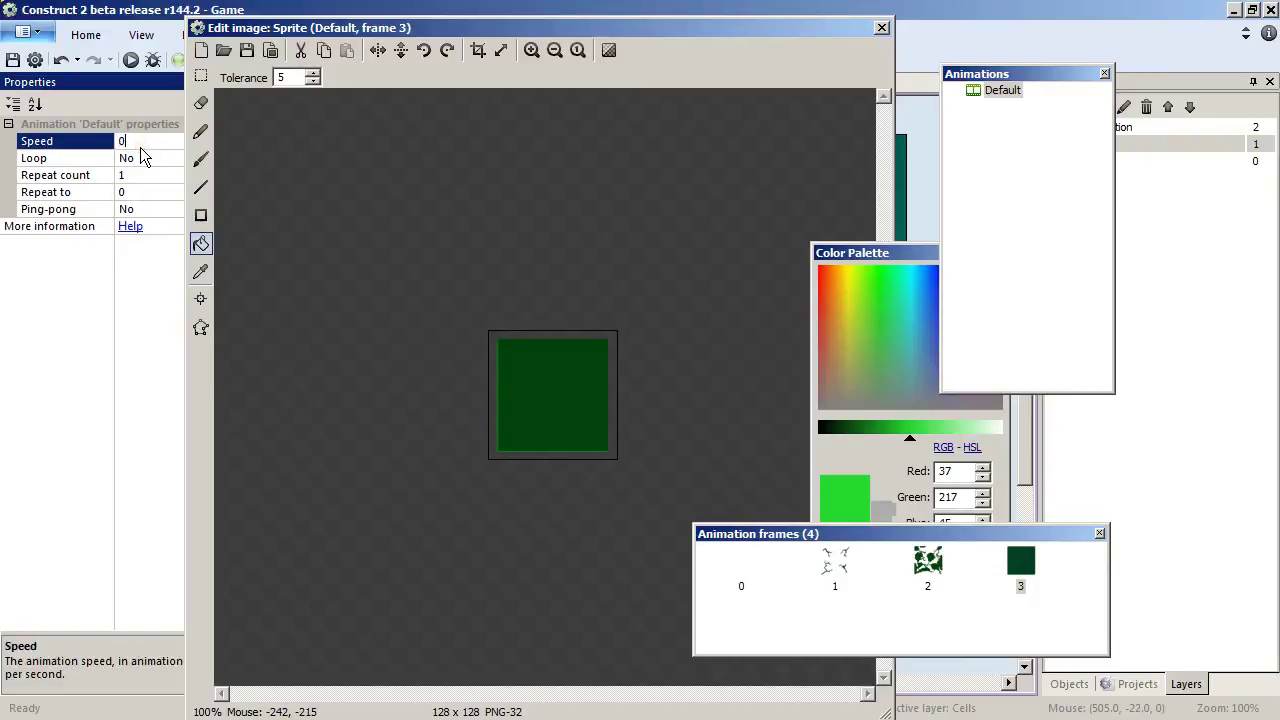
key("Return")
left_click(161, 141)
type("Cel")
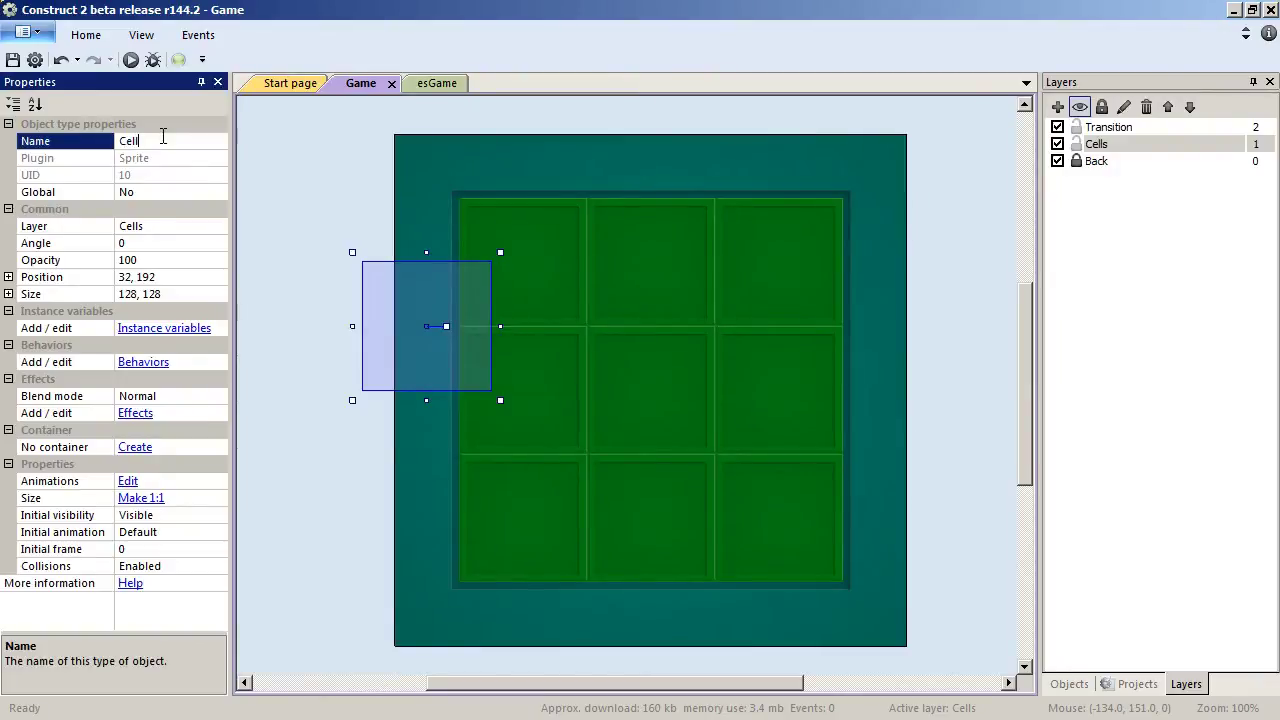
type("l")
Step: Confirm the name Cell and add Number instance variables Xc and Yc, both 0
key("Return")
left_click(181, 334)
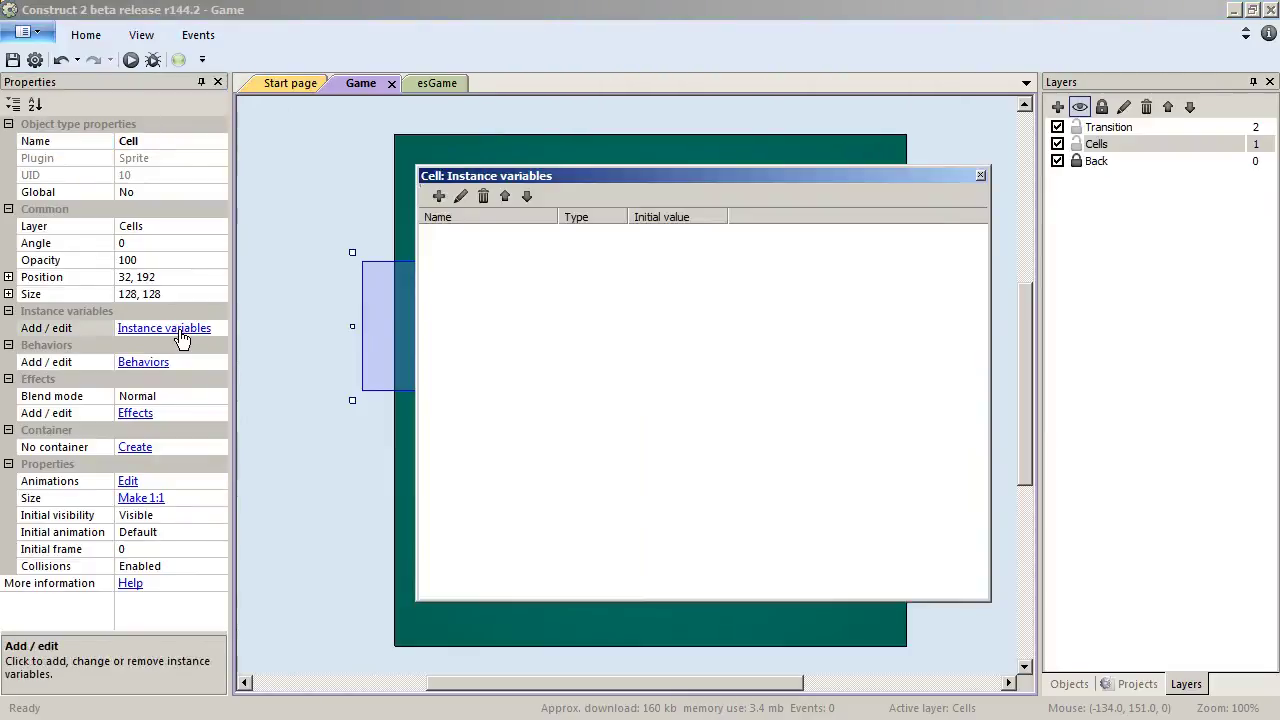
left_click(440, 196)
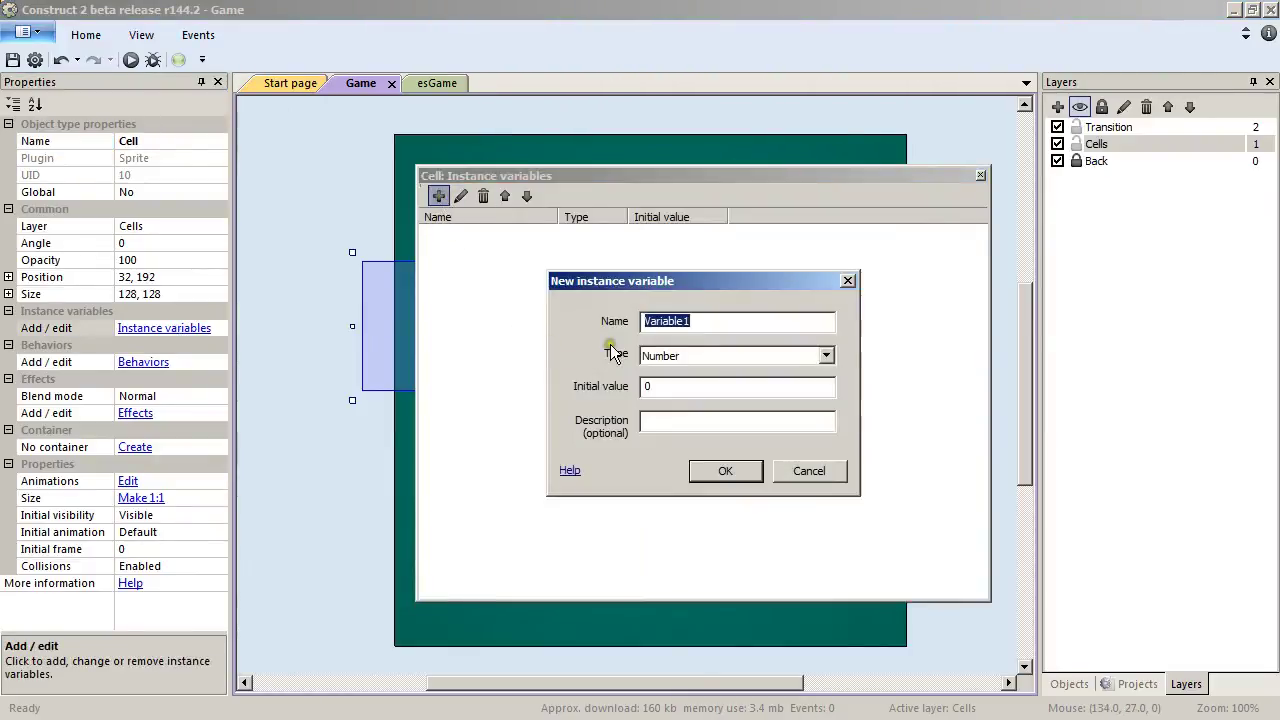
type("X")
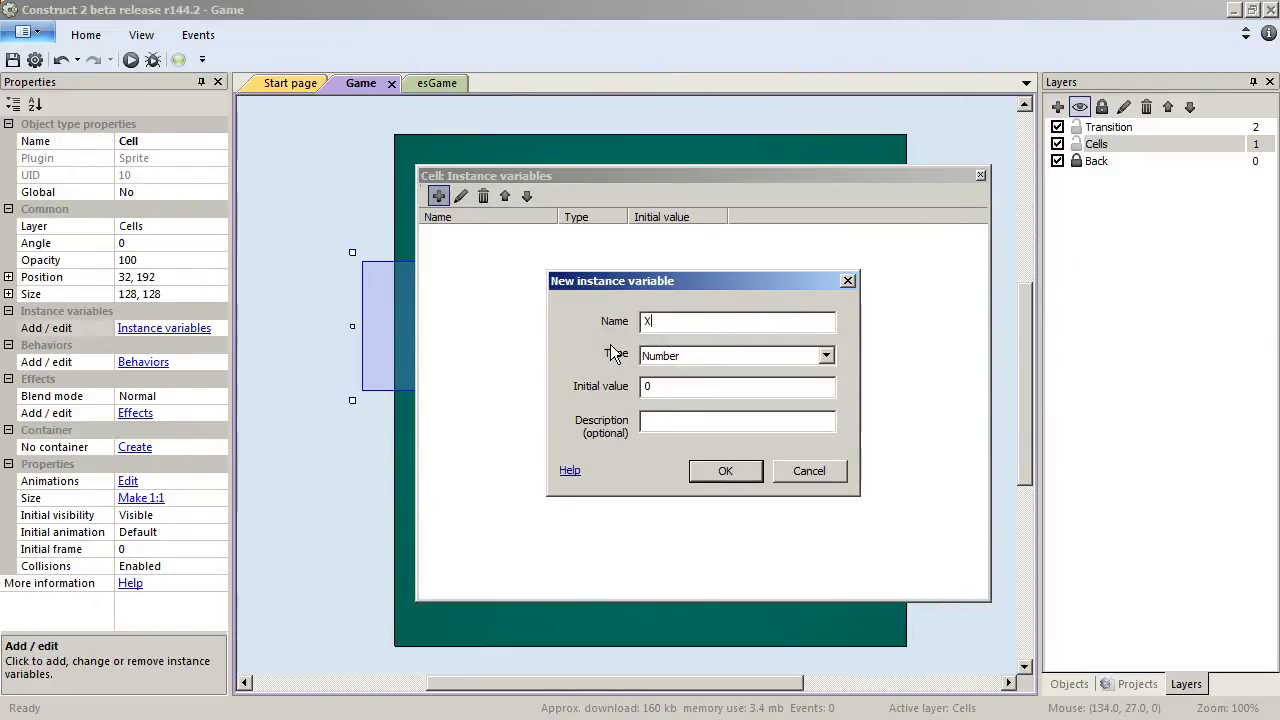
type("c")
left_click(728, 470)
left_click(438, 196)
type("Yc")
left_click(742, 474)
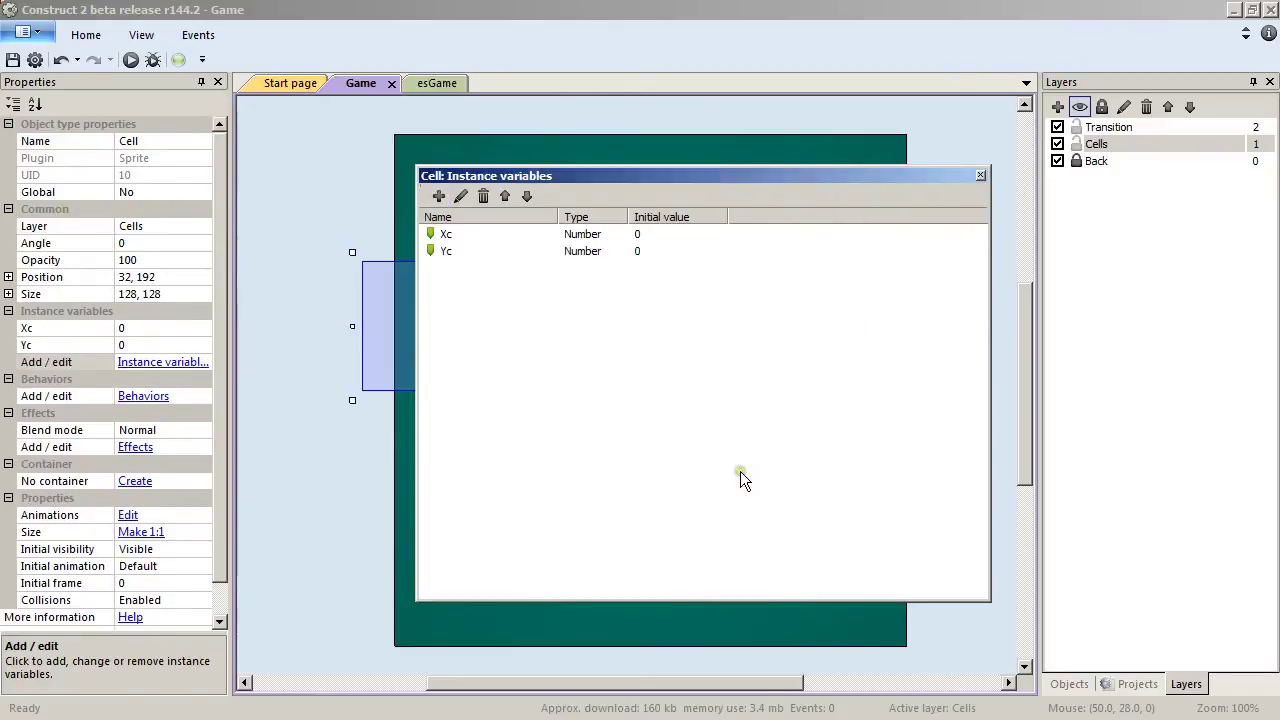
left_click(980, 175)
Step: Place the Cell top-left, then copy it to the middle and right squares with Xc 1 and 2
left_click_drag(403, 337, 491, 276)
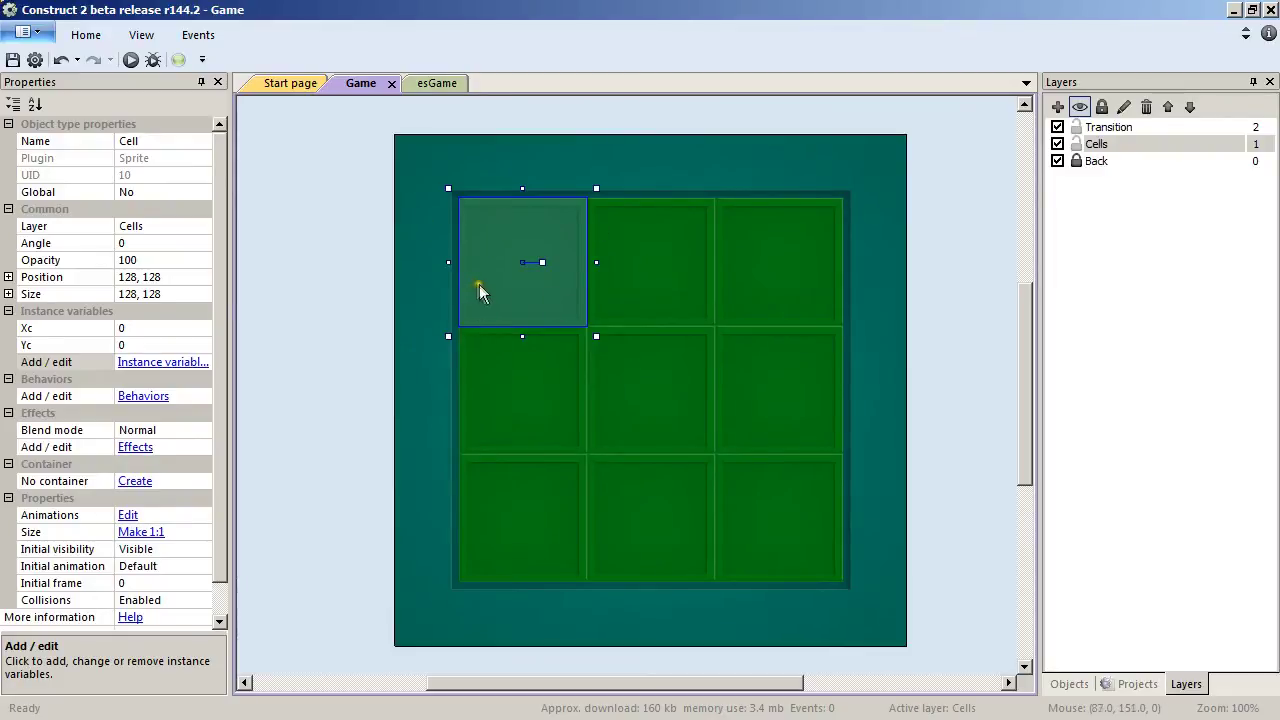
left_click_drag(487, 293, 617, 283, "ctrl")
left_click(154, 327)
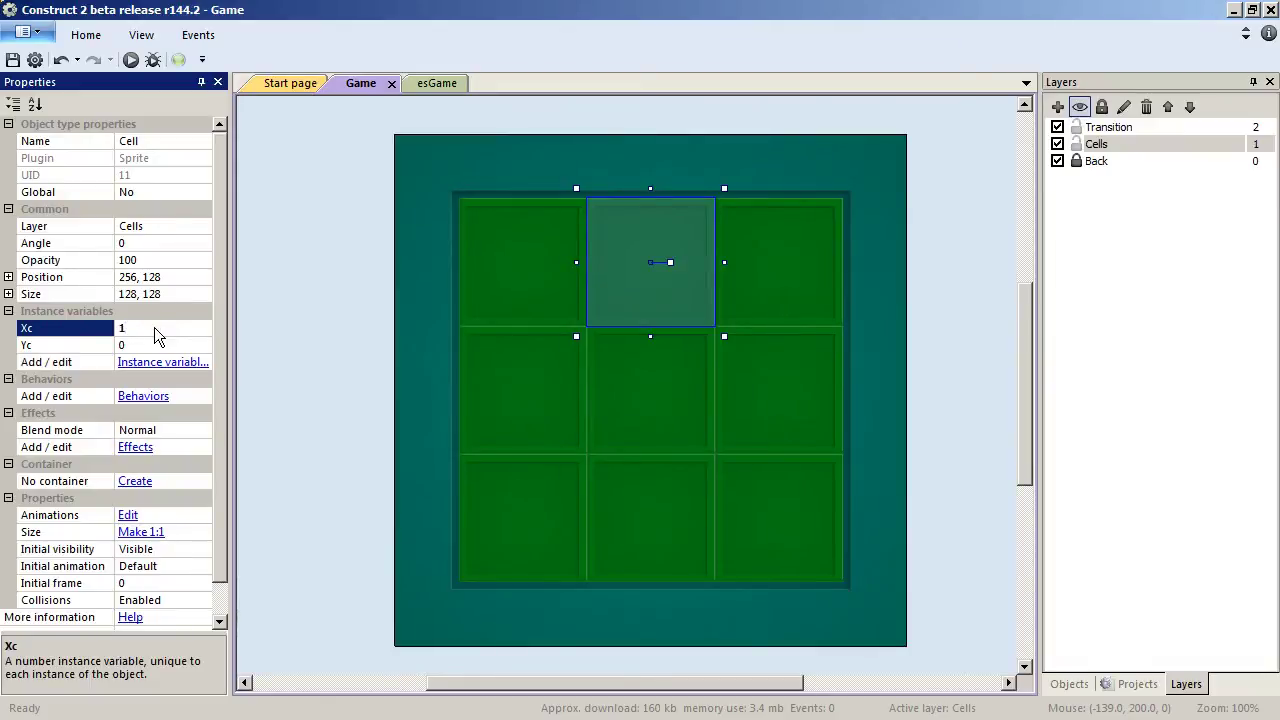
type("1")
left_click_drag(637, 246, 762, 238, "ctrl")
left_click(145, 330)
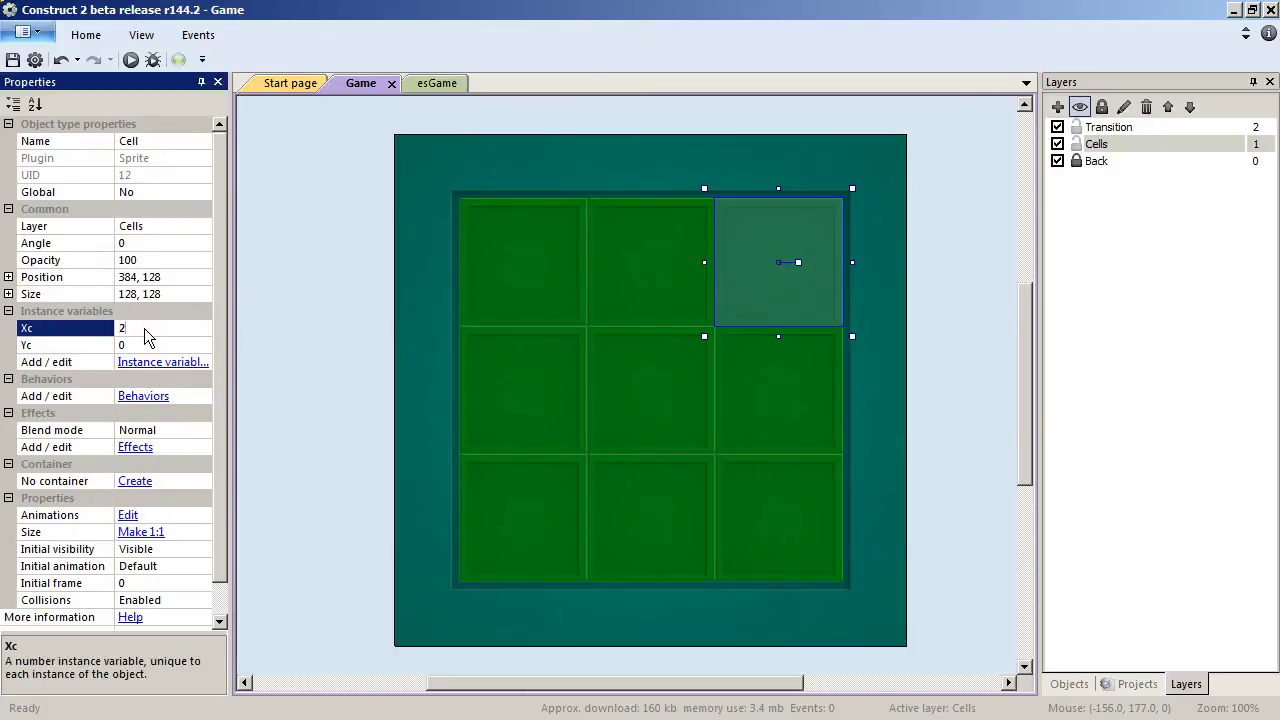
Step: Select the three top-row cells together
left_click(528, 262)
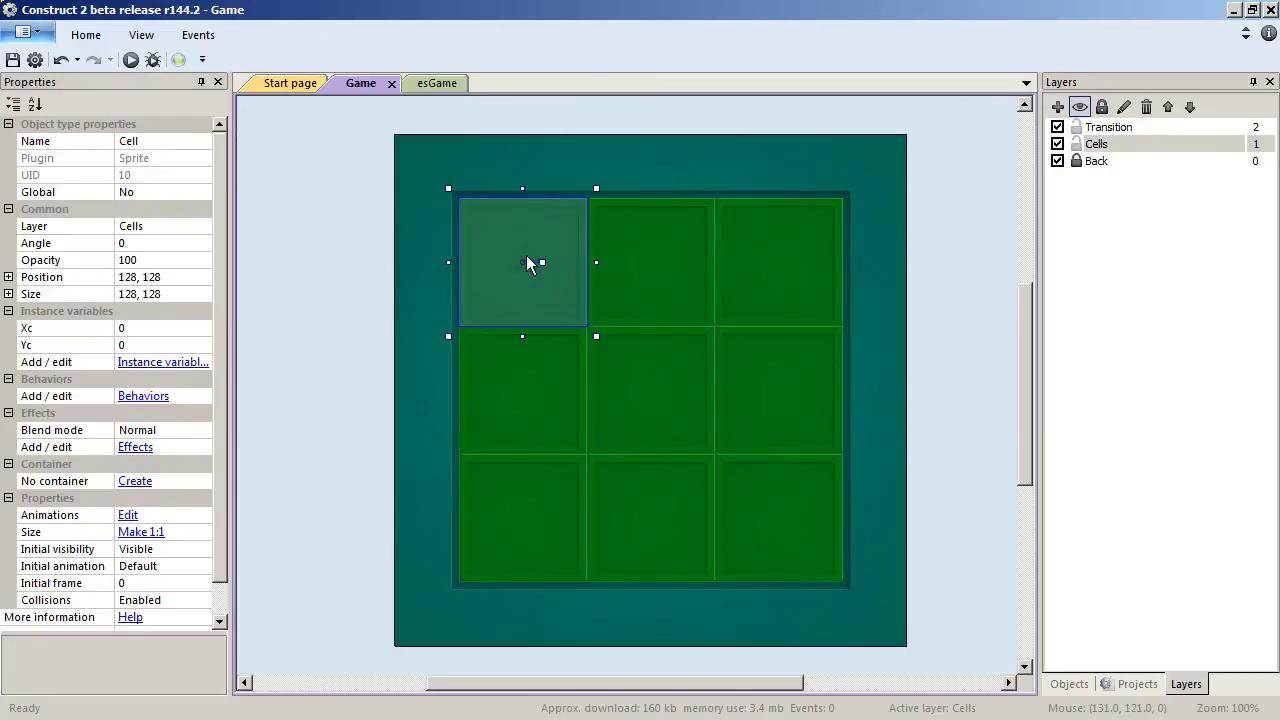
left_click(149, 142)
left_click(660, 280, "shift")
left_click(785, 273, "shift")
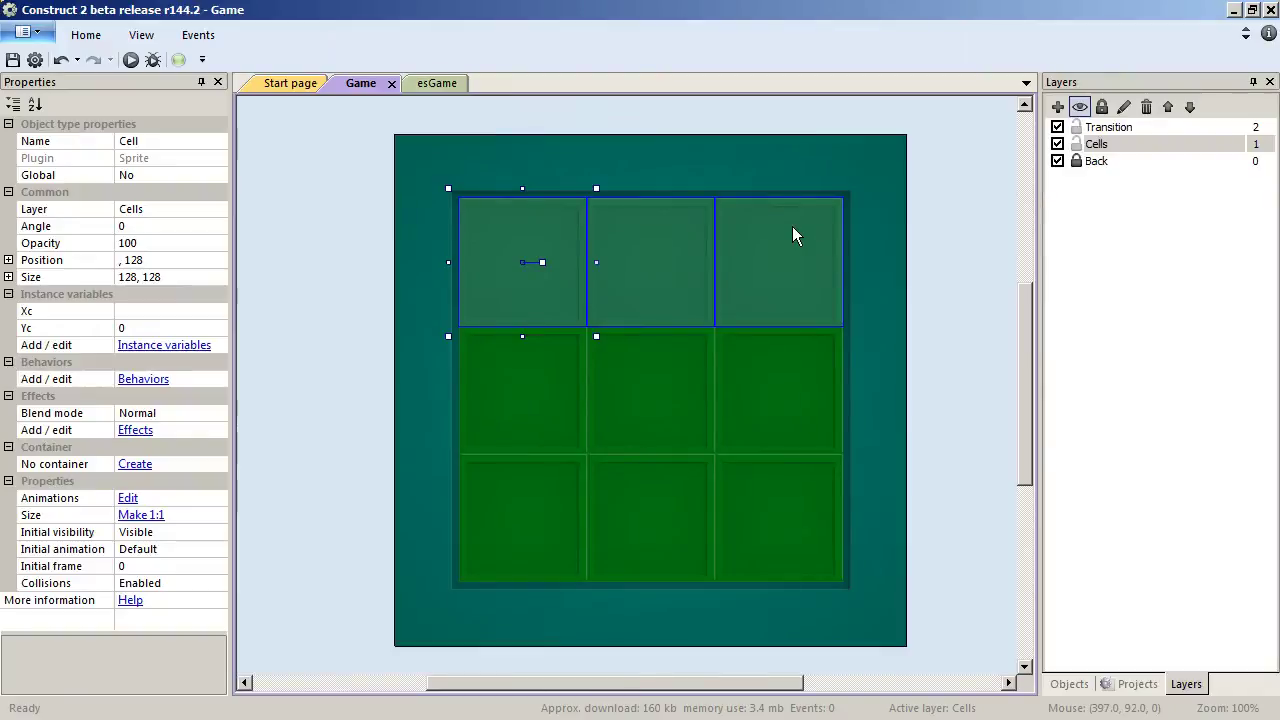
Step: Duplicate the top row of cells into the middle and bottom rows, giving the bottom row Yc 2
left_click_drag(792, 235, 794, 366)
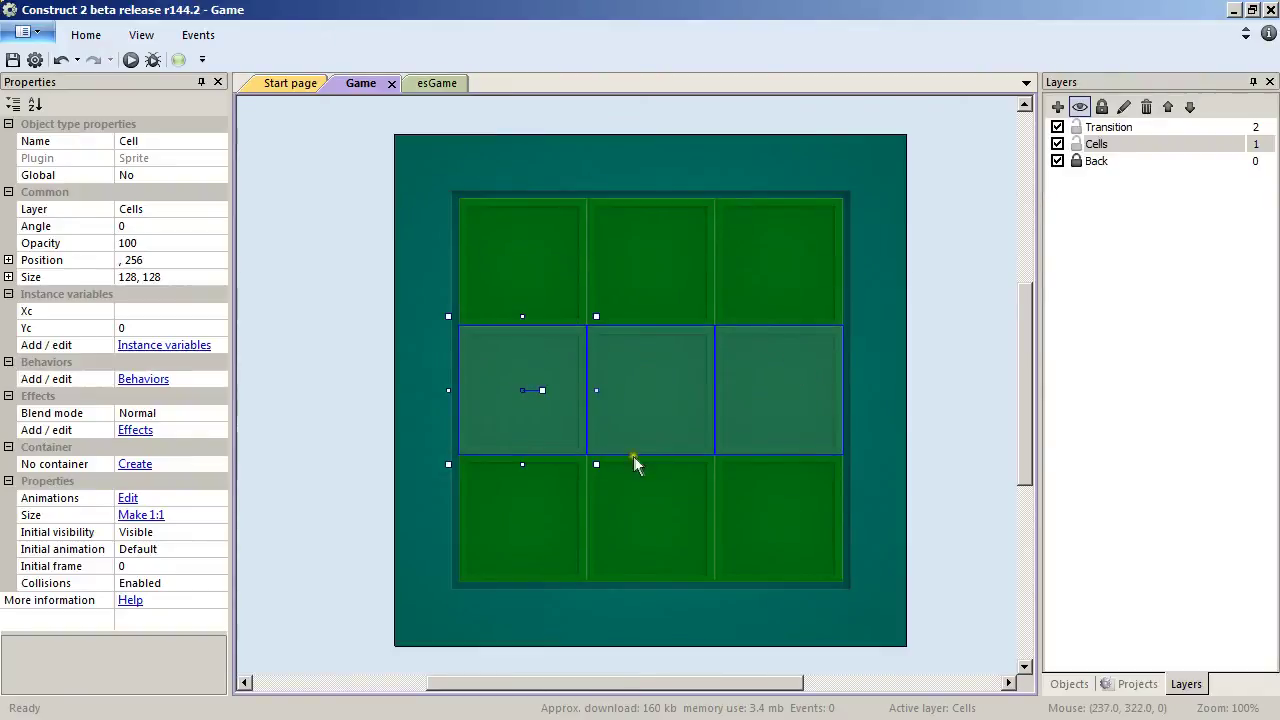
left_click(160, 328)
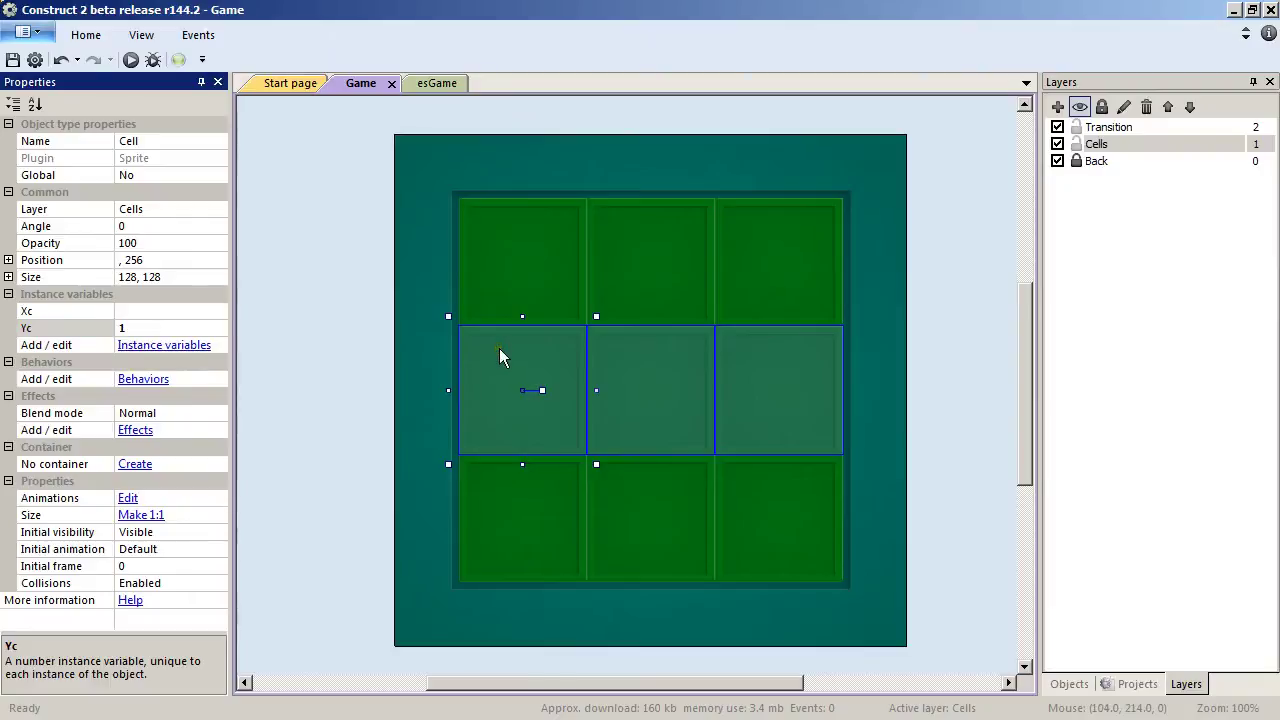
left_click_drag(499, 348, 489, 477)
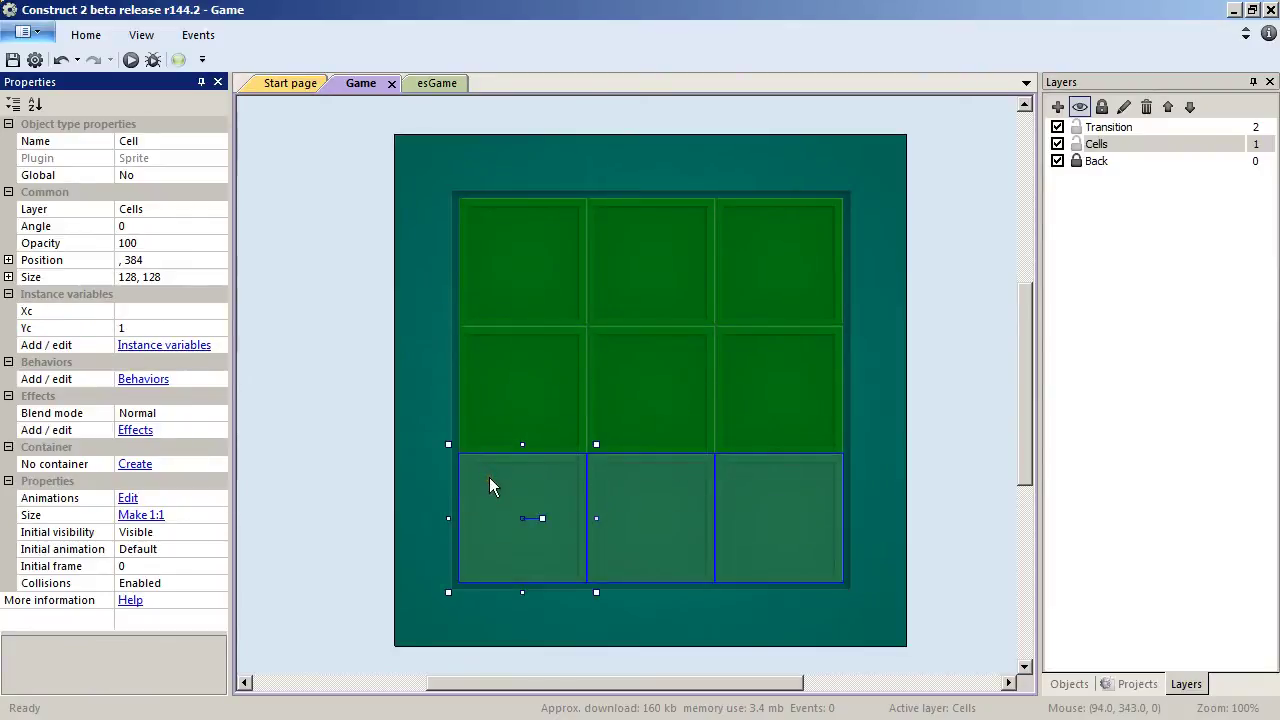
left_click(148, 330)
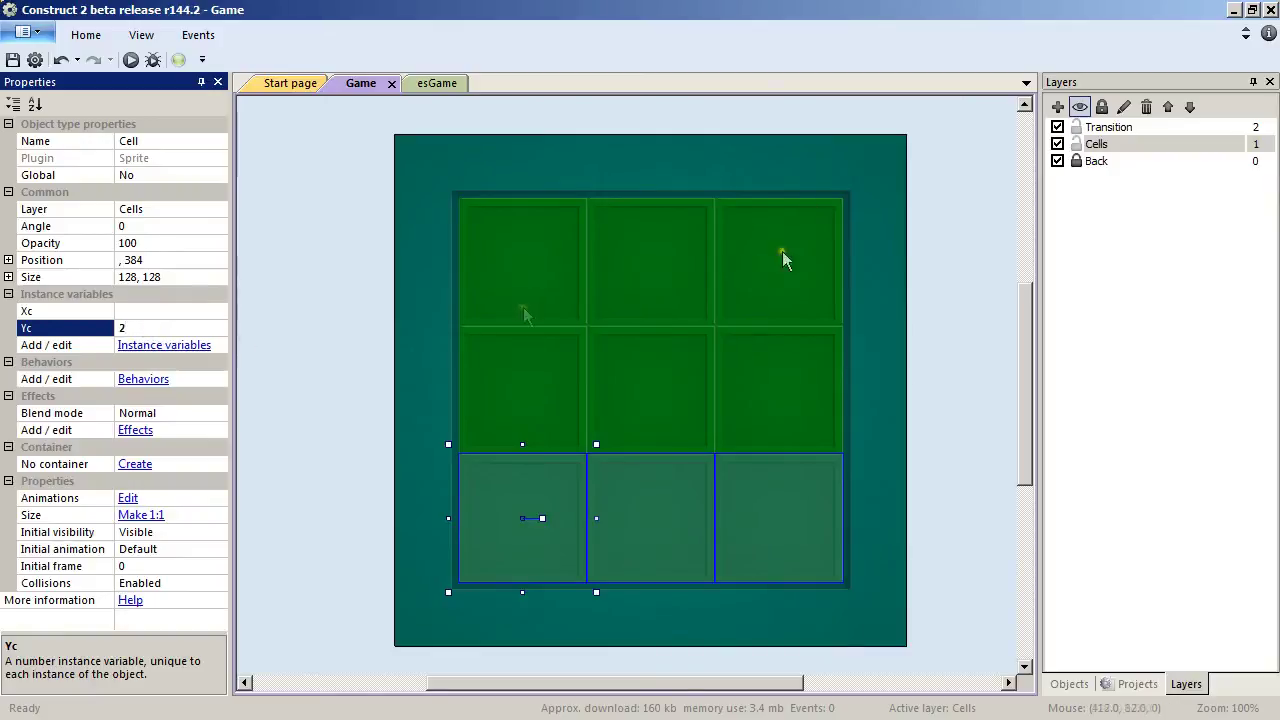
Step: Check the Xc/Yc values of the corner, middle-right and centre cells
left_click(580, 256)
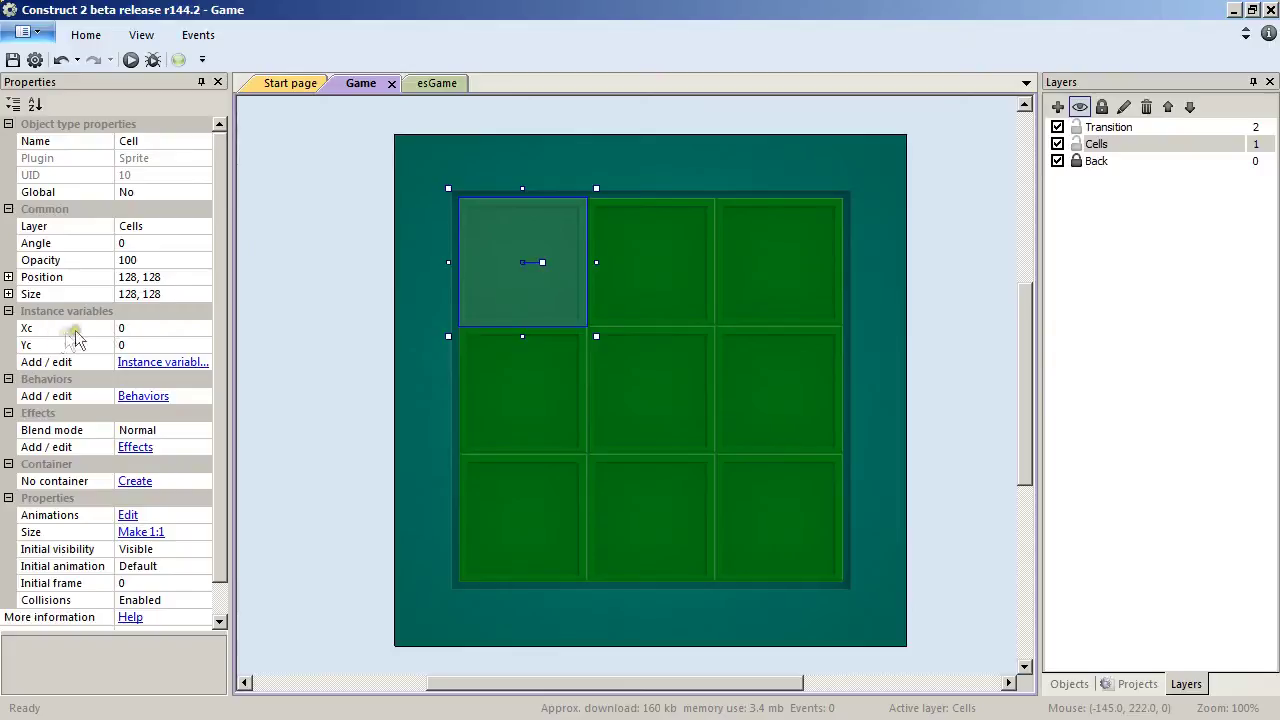
left_click(789, 529)
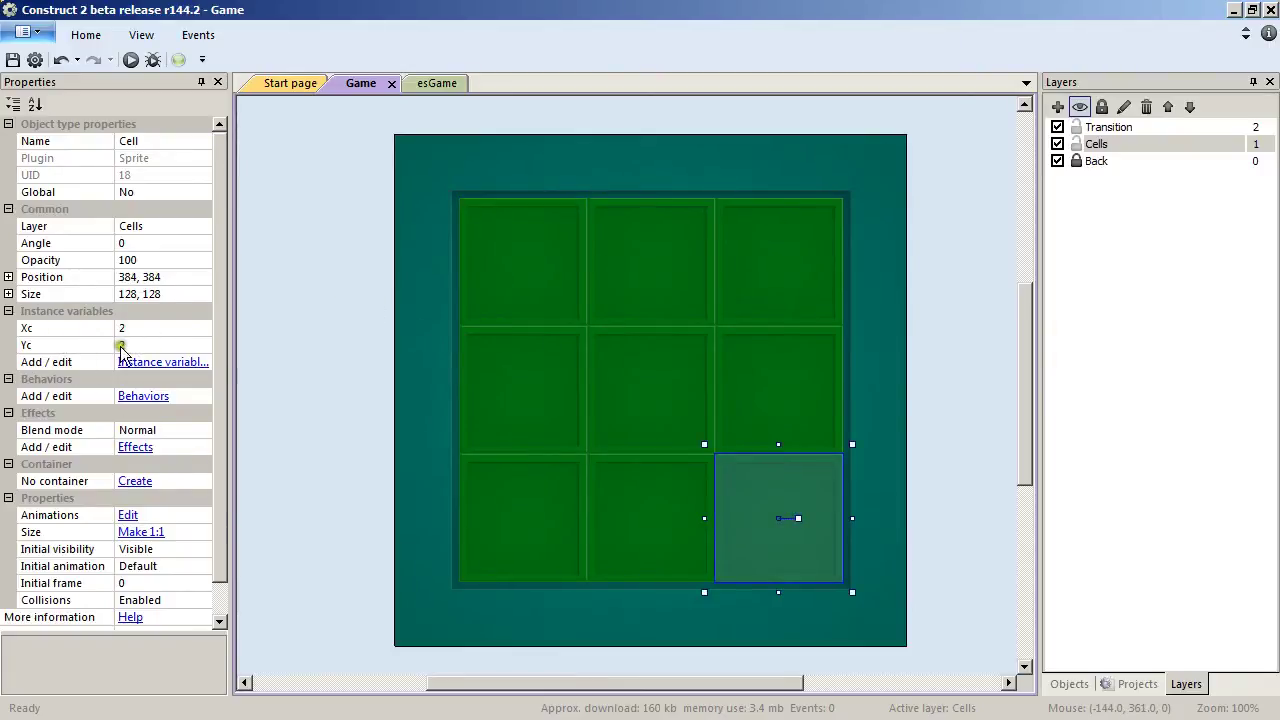
left_click(777, 395)
left_click(625, 383)
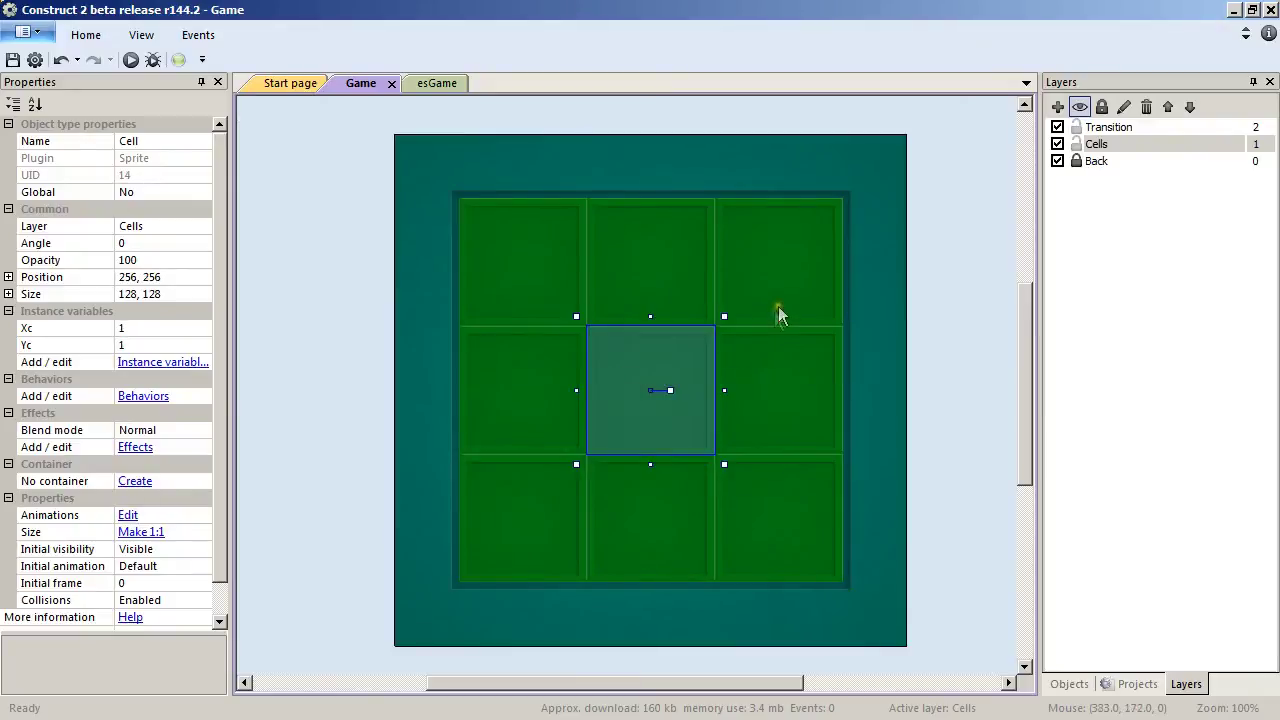
left_click(785, 278)
left_click(523, 522)
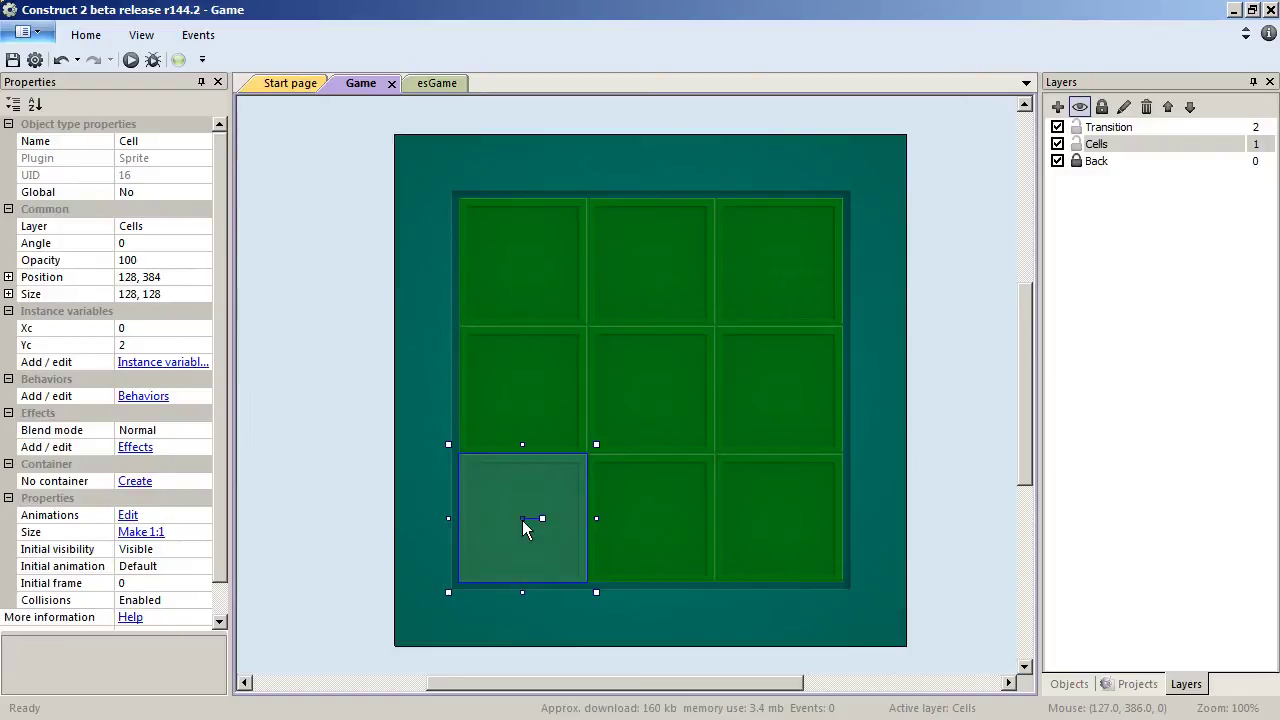
Step: Insert a new sprite on the layout using the blue gem image as its first frame
double_click(403, 256)
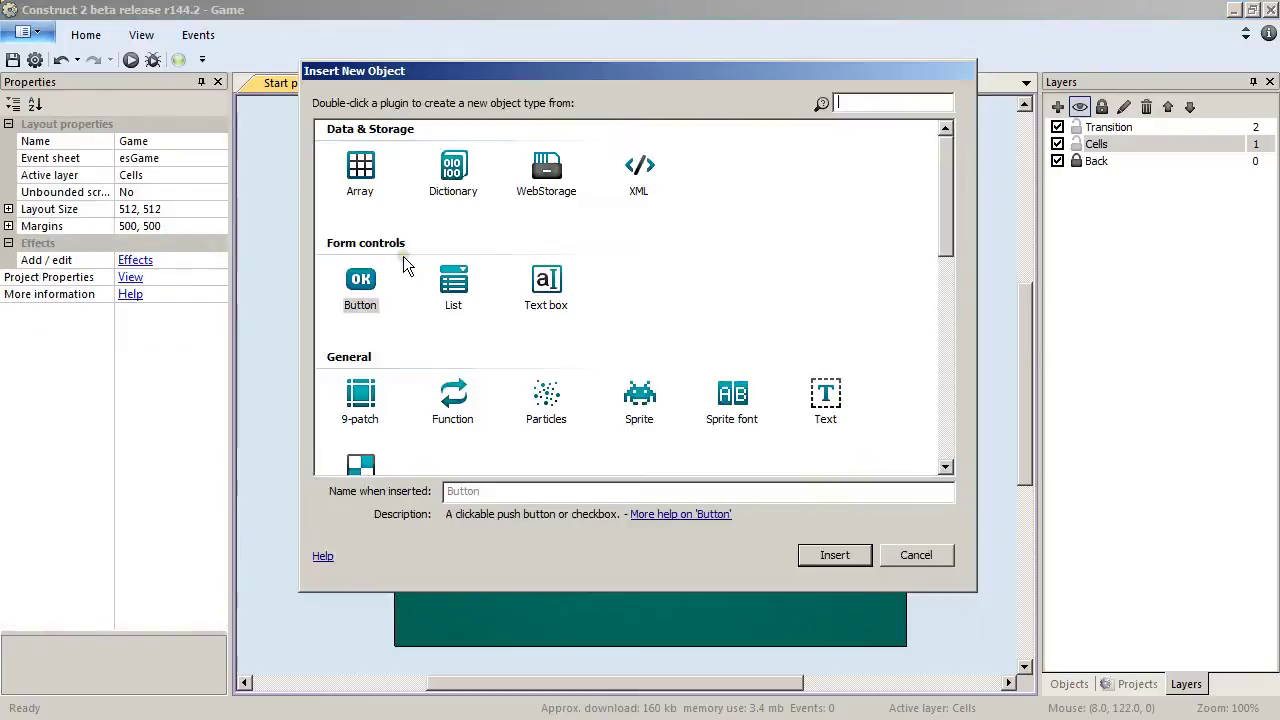
double_click(640, 398)
left_click(488, 281)
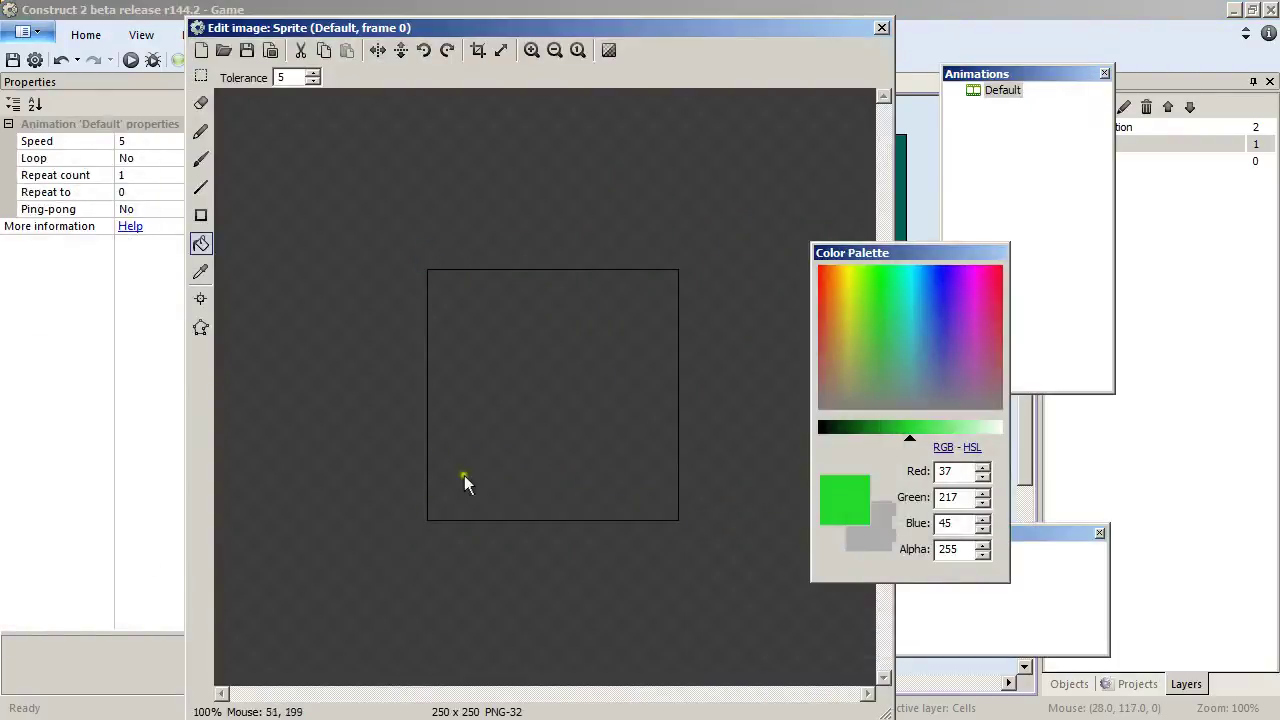
left_click(225, 52)
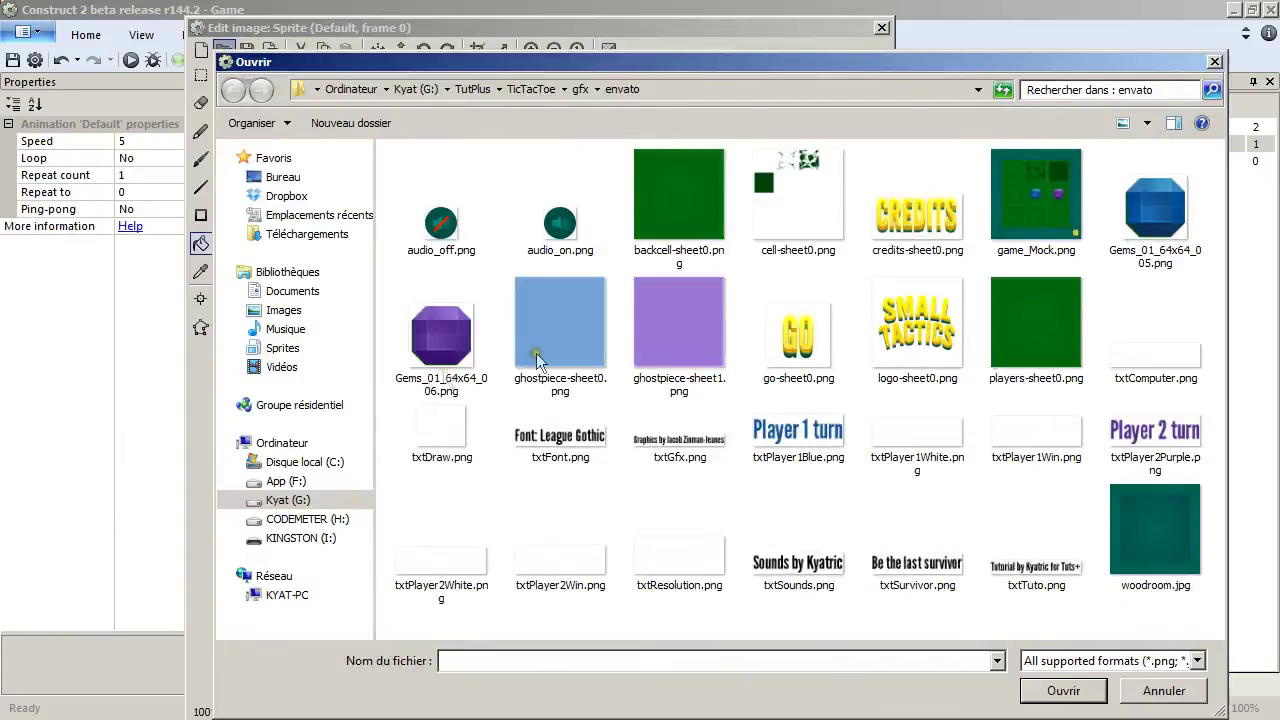
double_click(1141, 222)
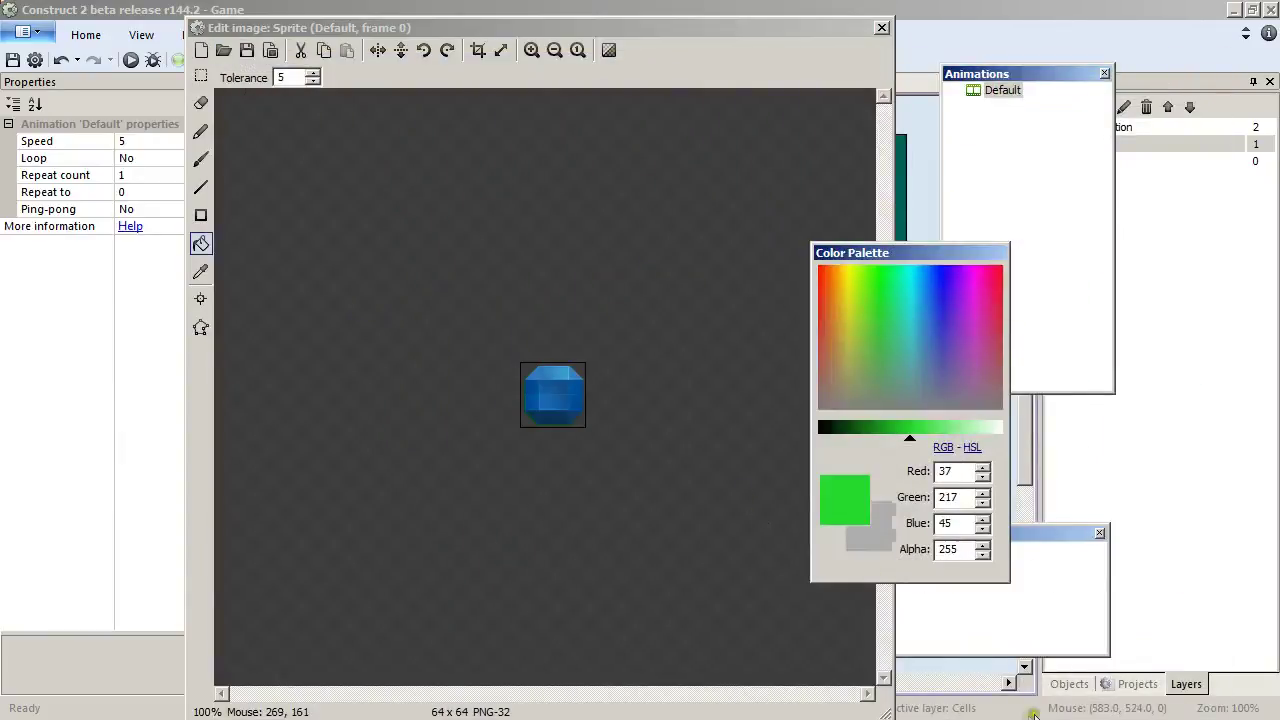
Step: Import the purple gem as a second frame and edit the Default animation speed
right_click(840, 605)
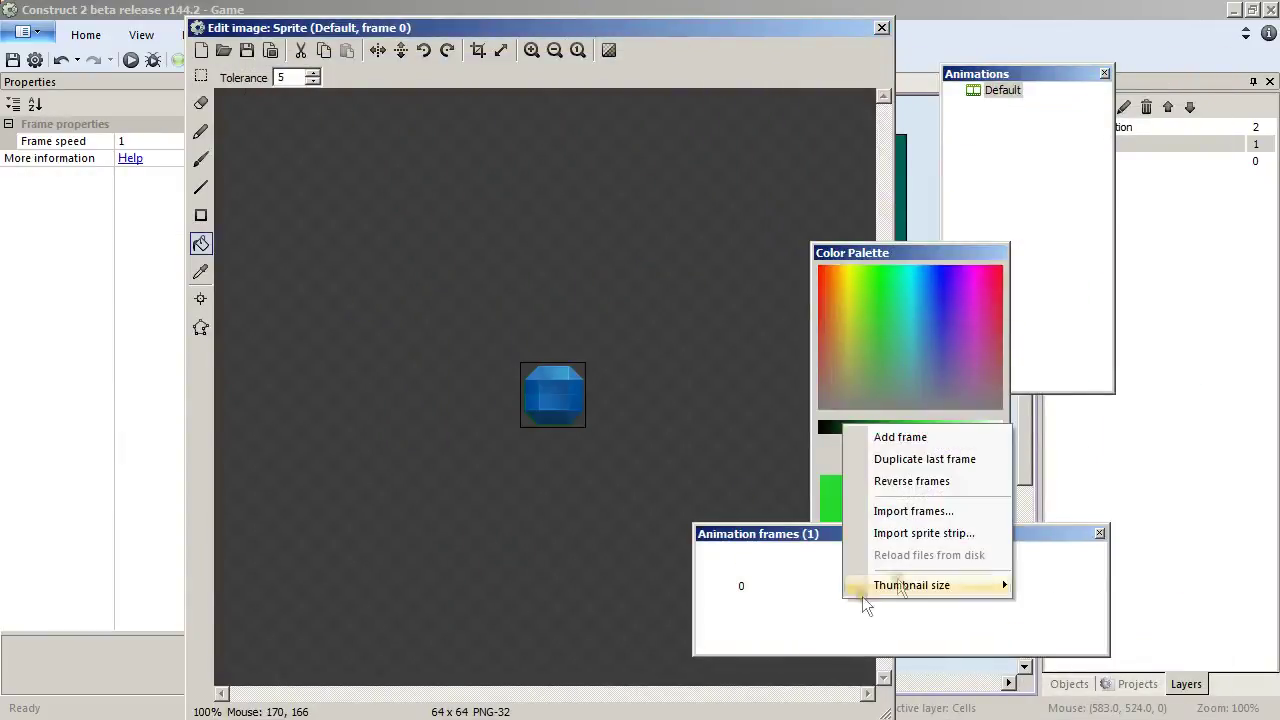
left_click(931, 516)
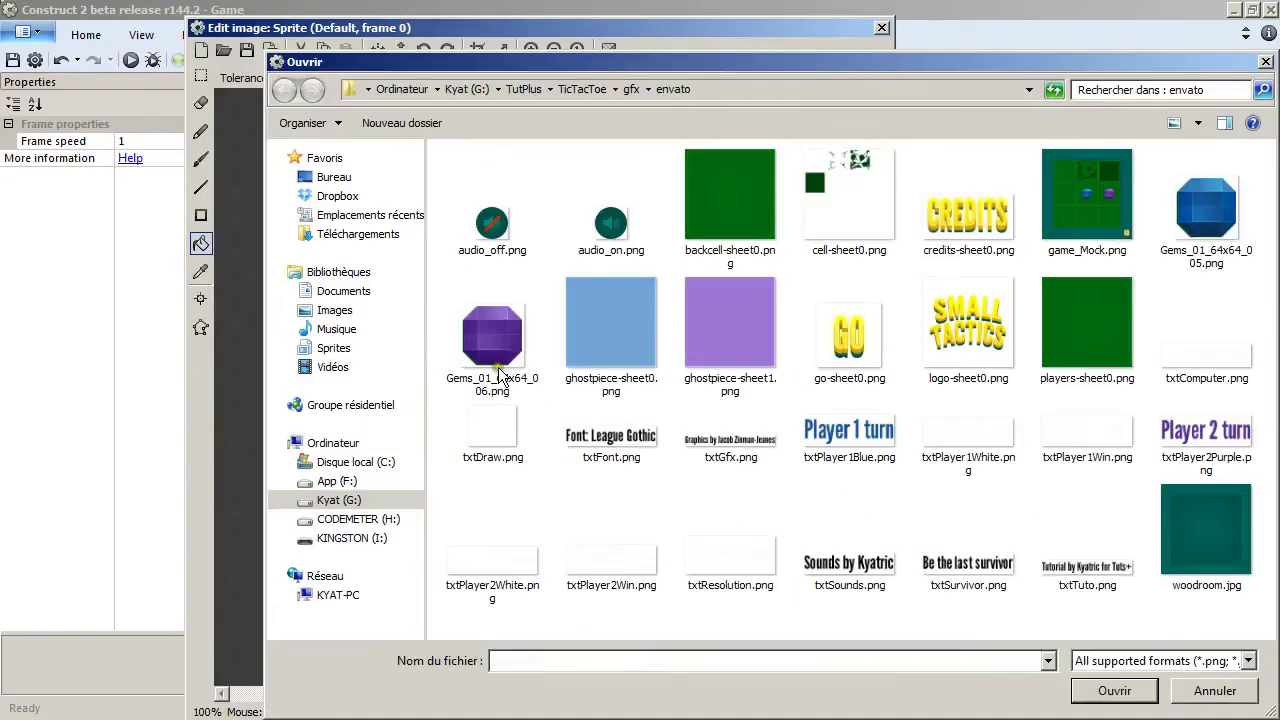
double_click(491, 290)
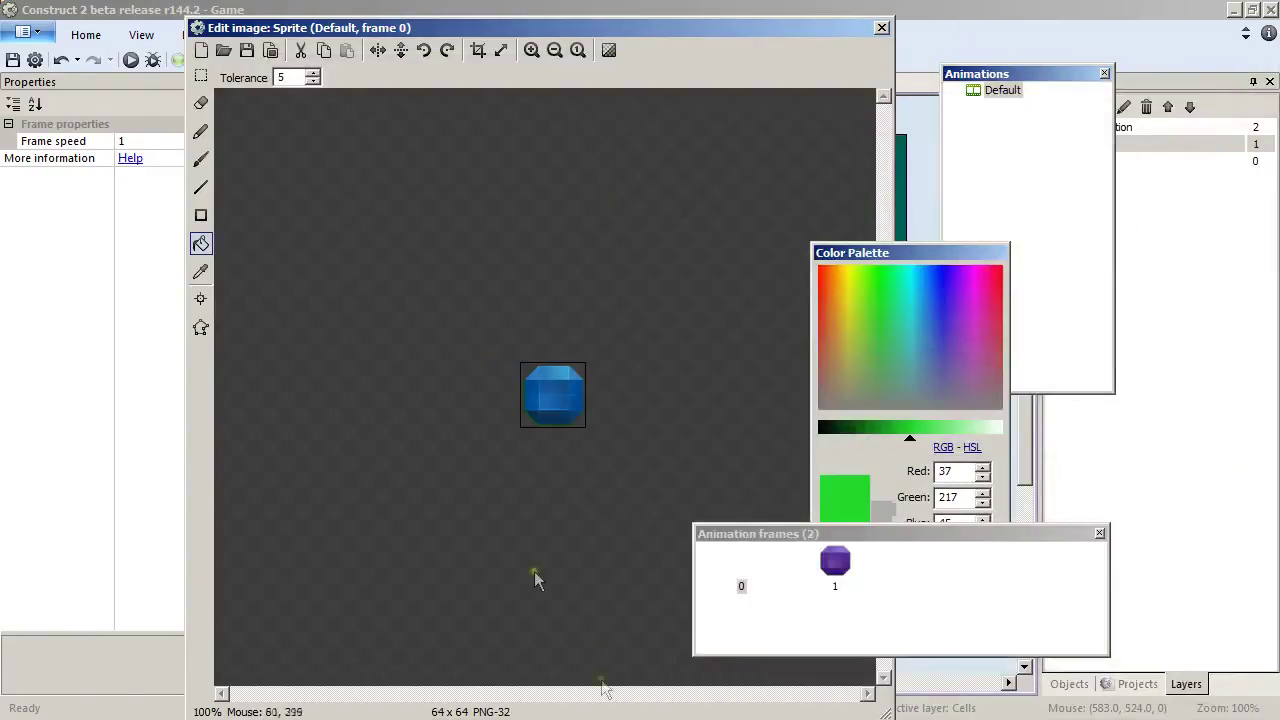
left_click(1003, 91)
left_click(147, 142)
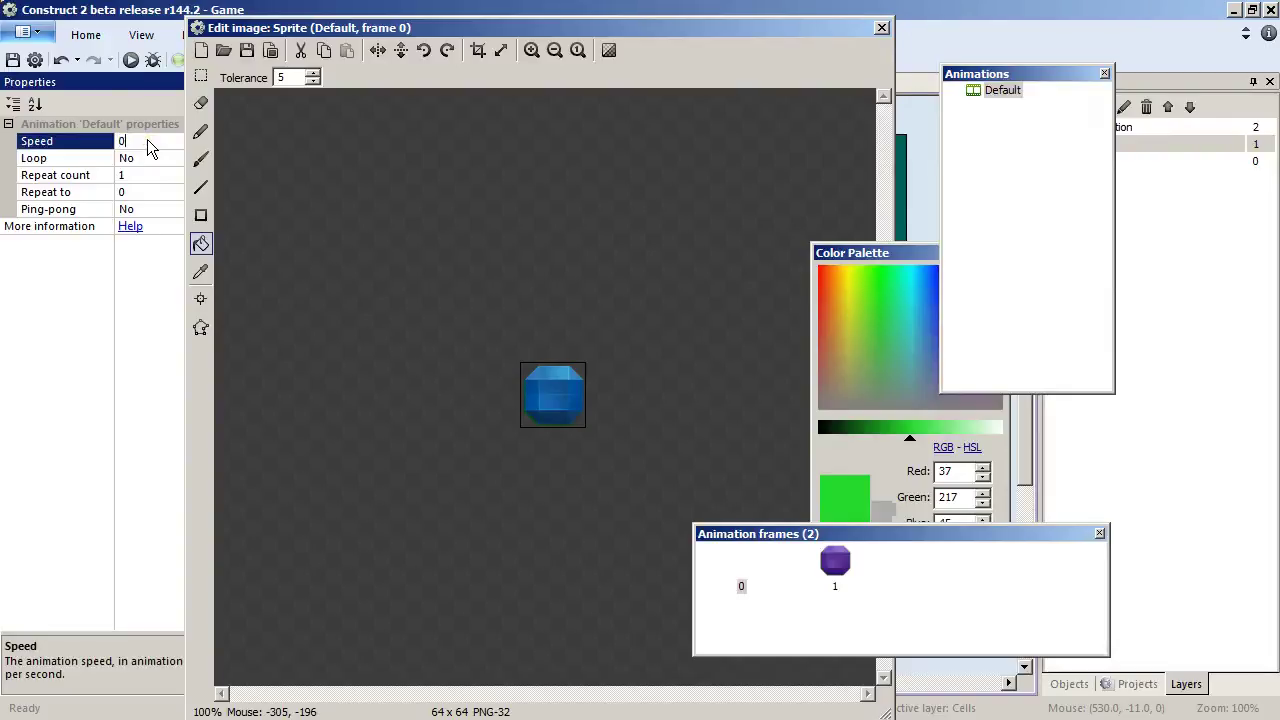
Step: Set animation speed 0, move the gem into the top-left cell and name it Piece
type("0")
left_click(881, 27)
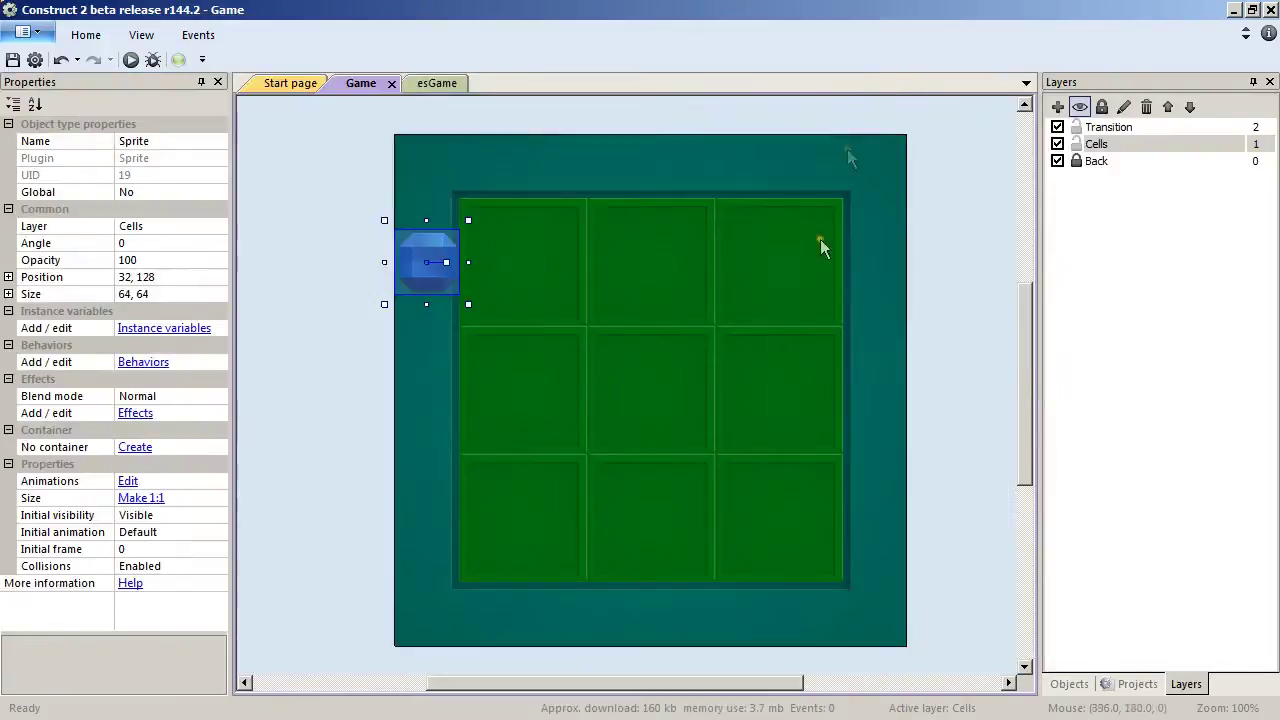
left_click_drag(420, 267, 515, 265)
left_click(134, 141)
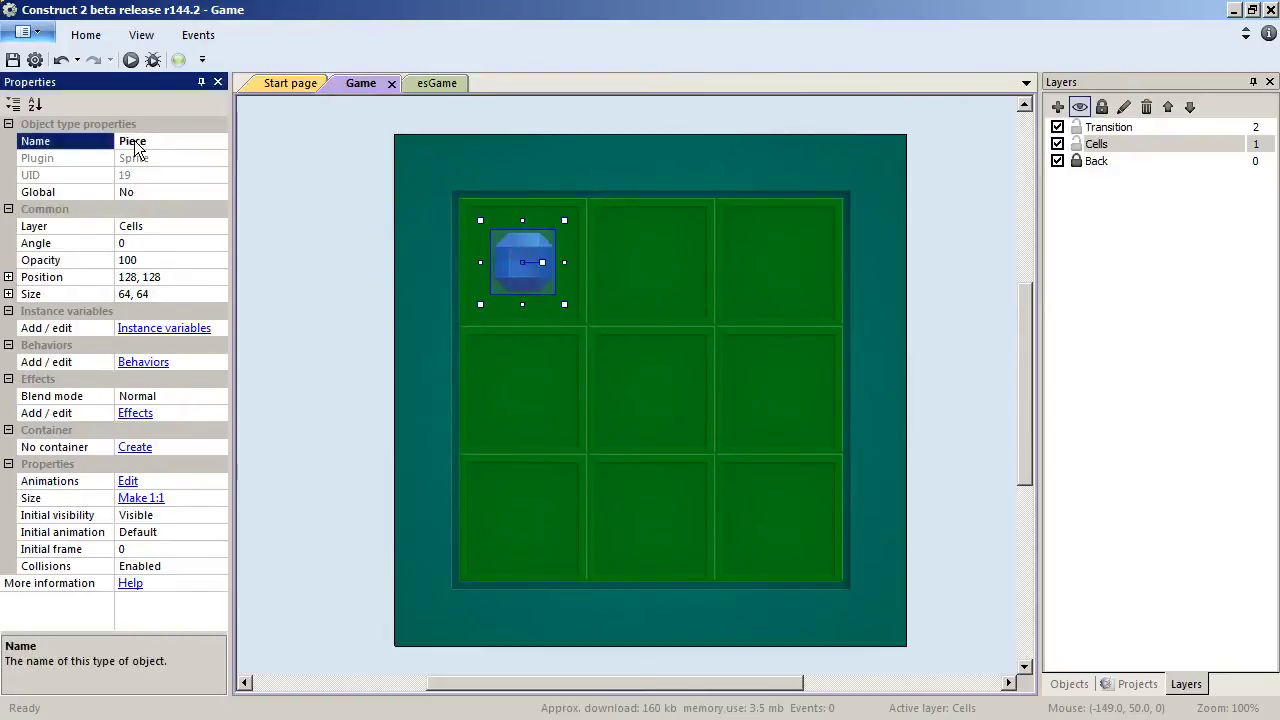
type("Piece")
Step: Add Number instance variables curX, curY, NextX and NextY to Piece
left_click(155, 331)
left_click(437, 196)
type("curX")
key("Return")
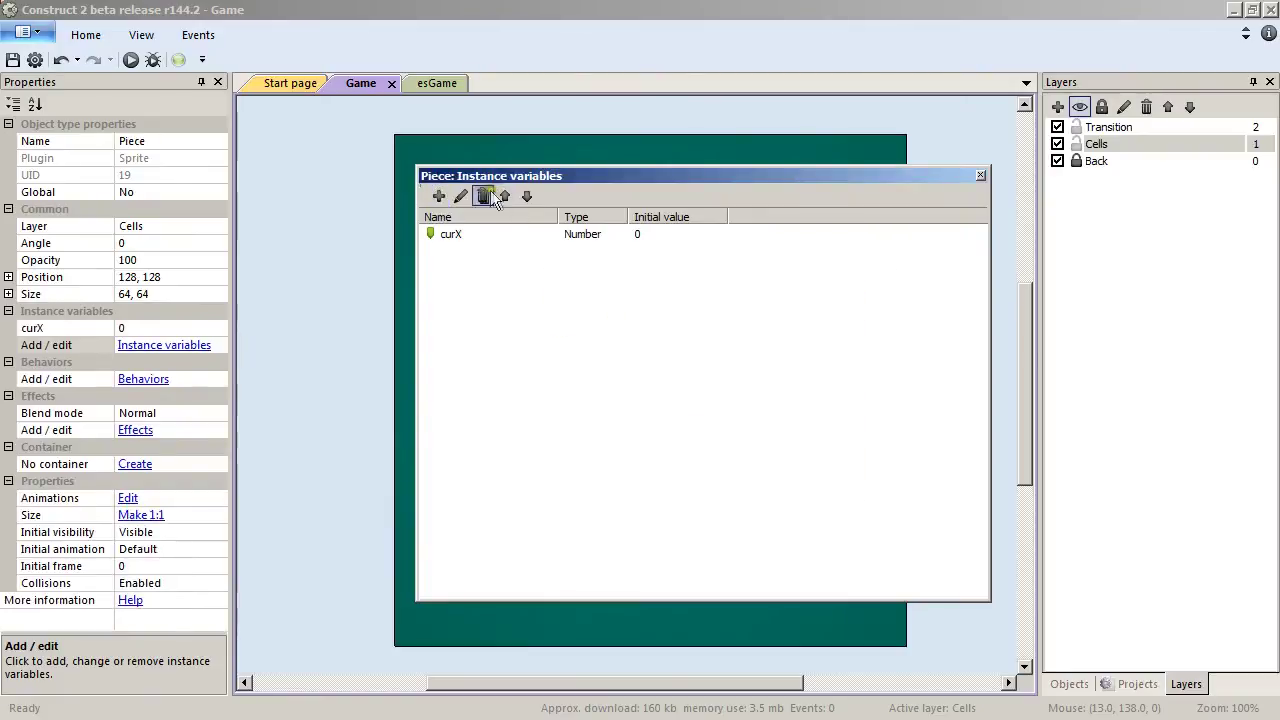
left_click(437, 196)
type("curY")
key("Return")
left_click(437, 196)
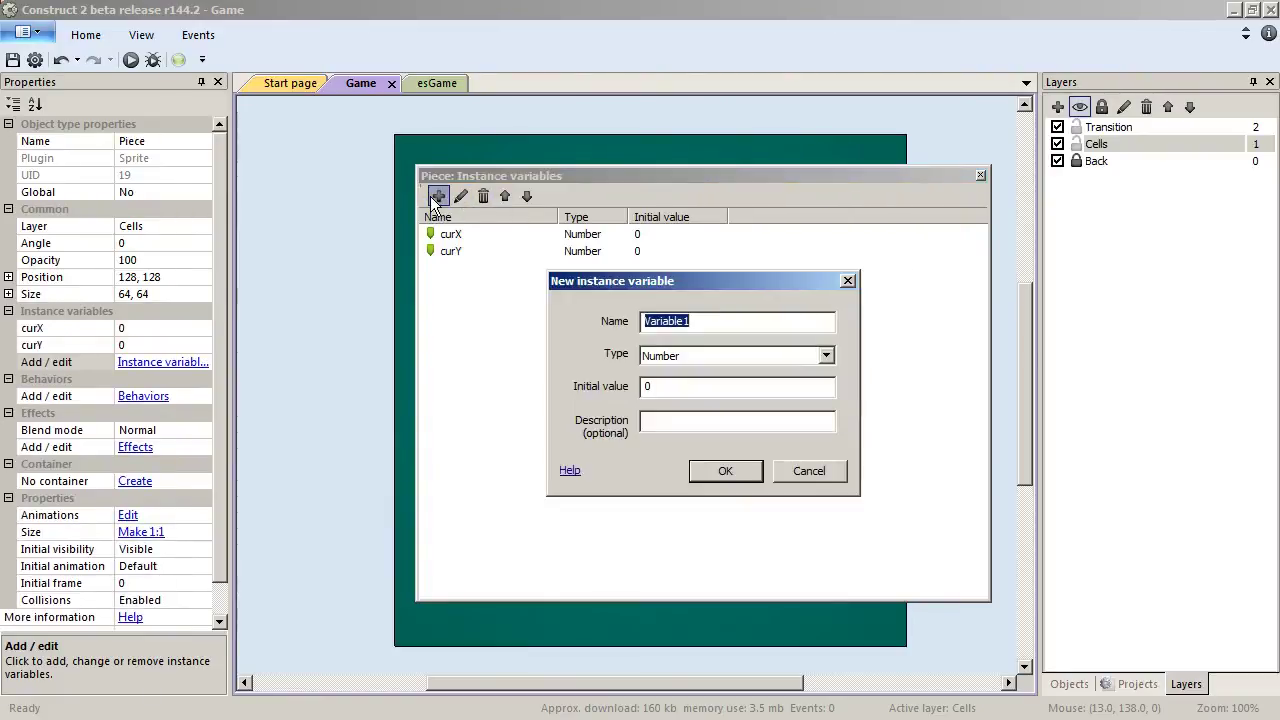
type("NEx")
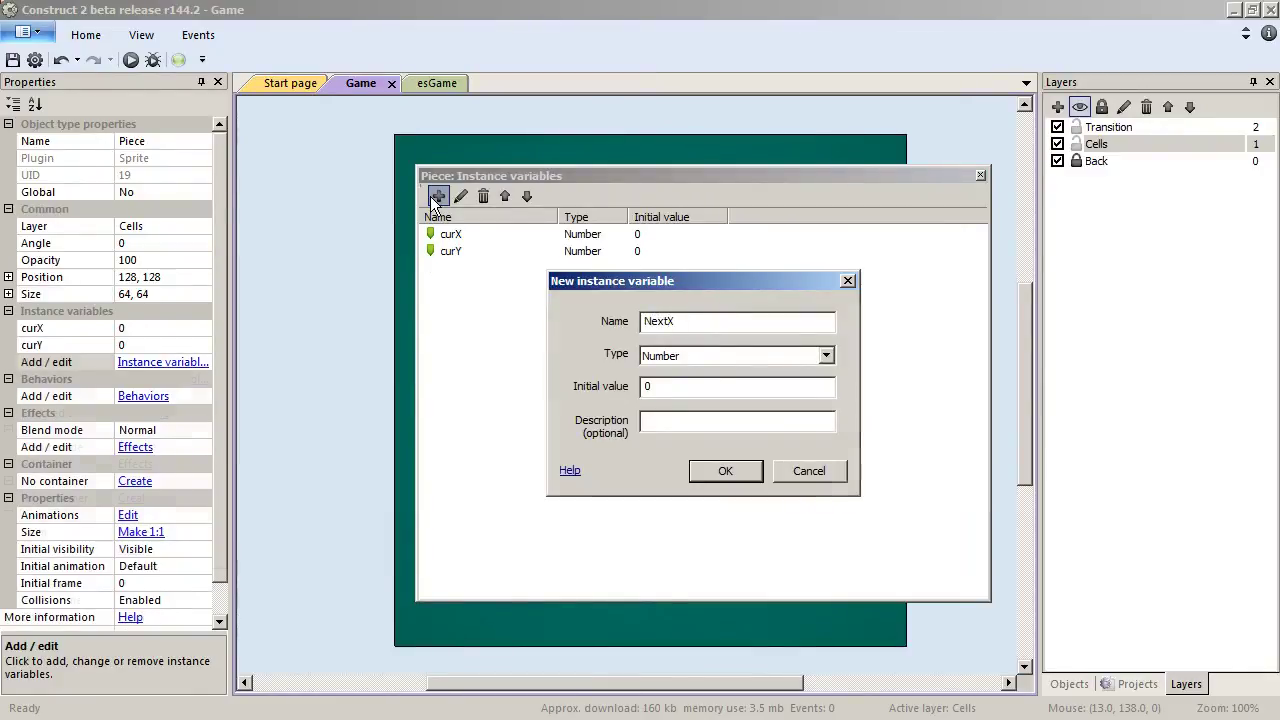
key("Return")
left_click(437, 196)
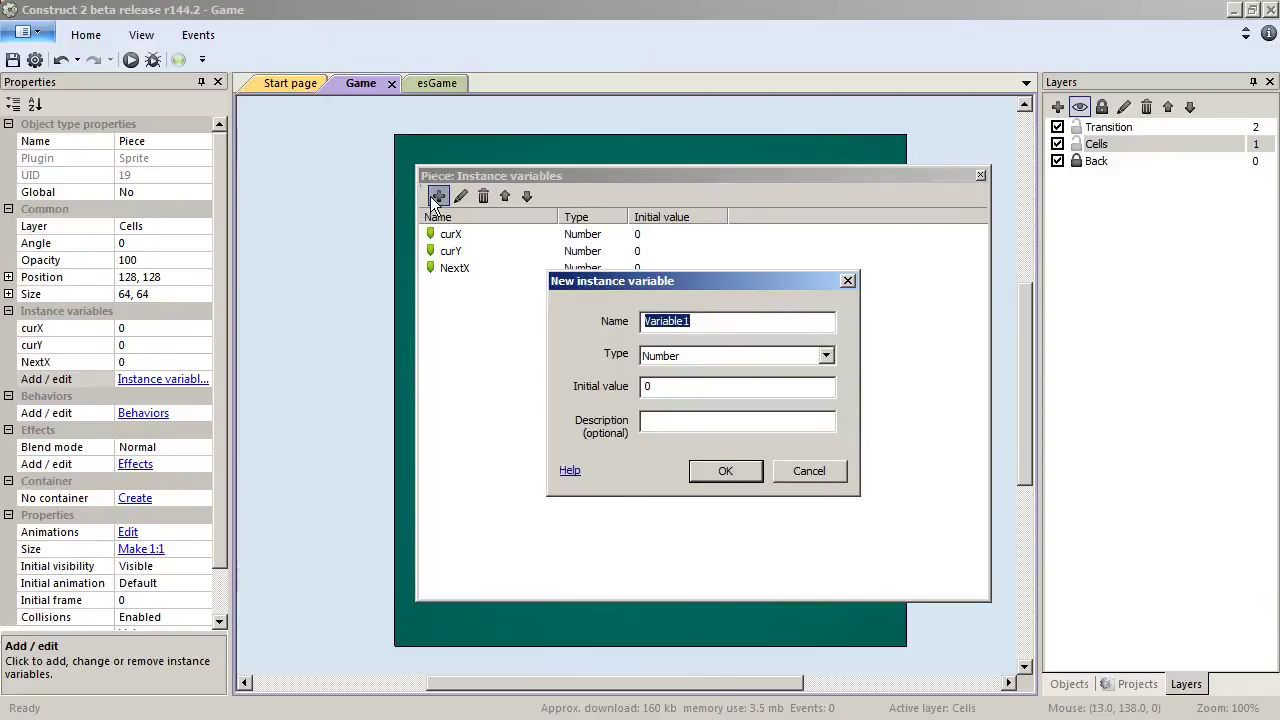
type("NextY")
key("Return")
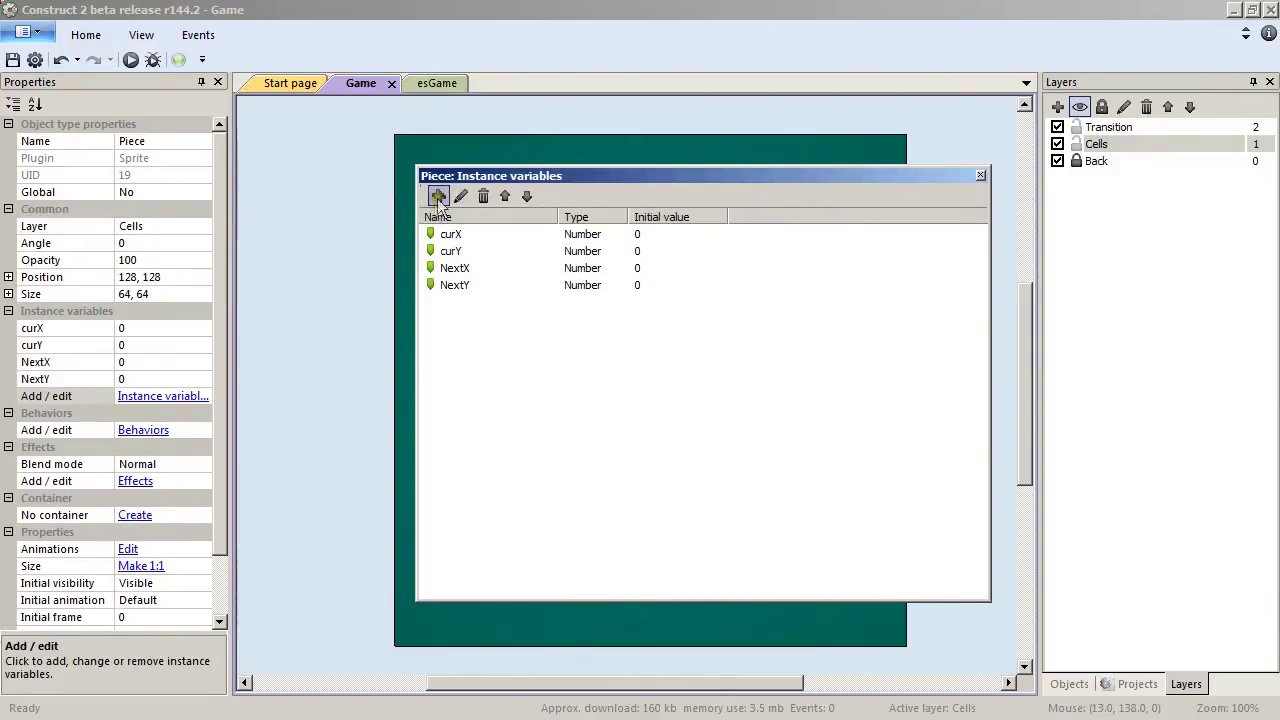
Step: Add a Boolean instance variable Moved to Piece
left_click(437, 196)
type("Moved")
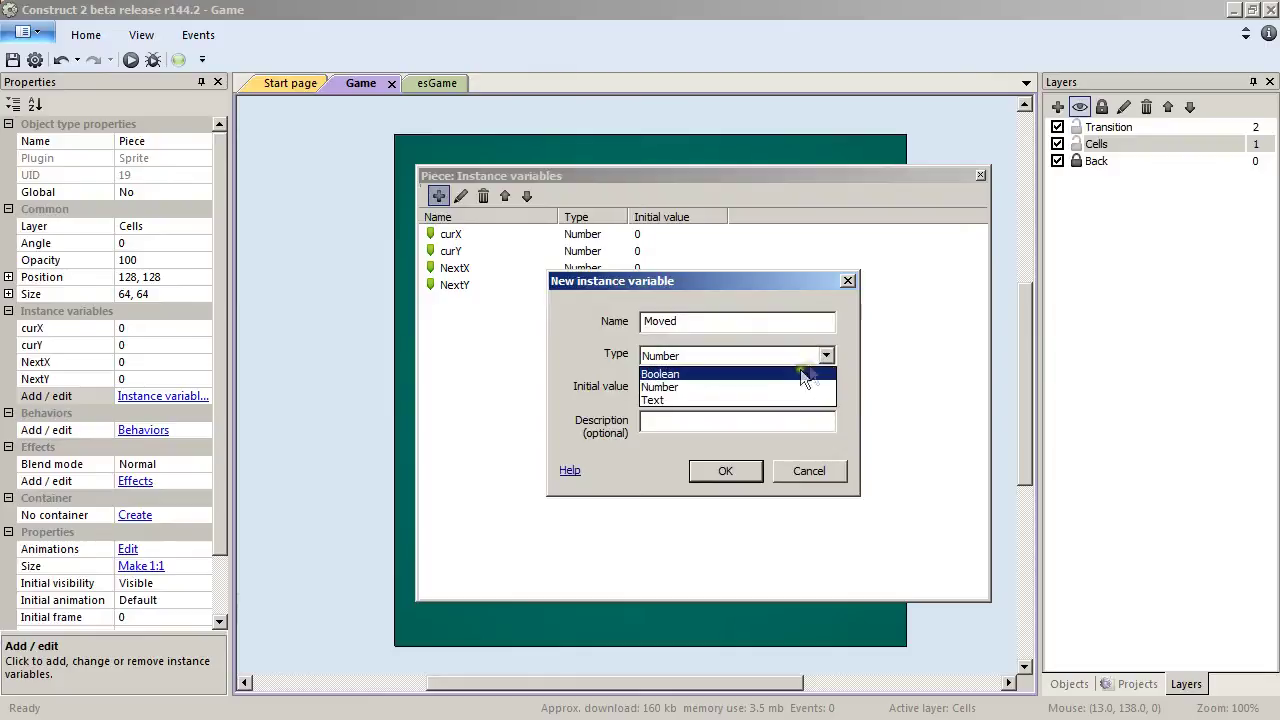
left_click(751, 379)
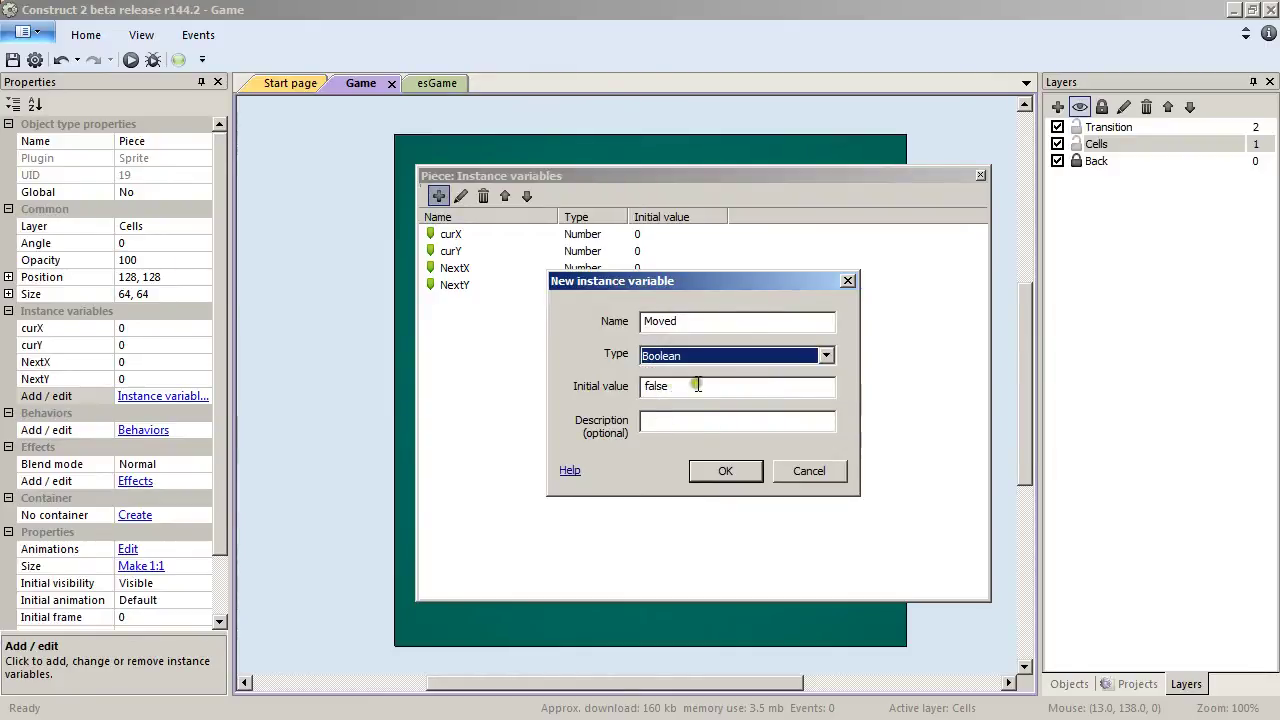
left_click(727, 471)
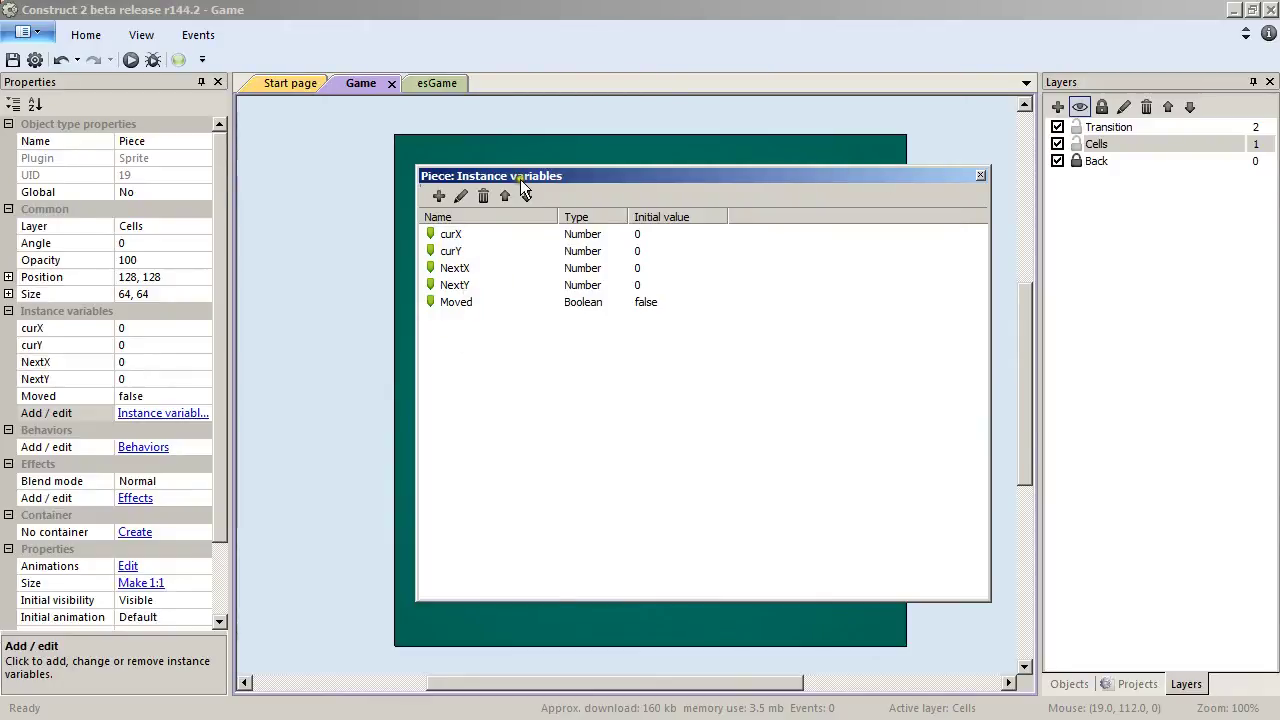
left_click_drag(520, 179, 415, 488)
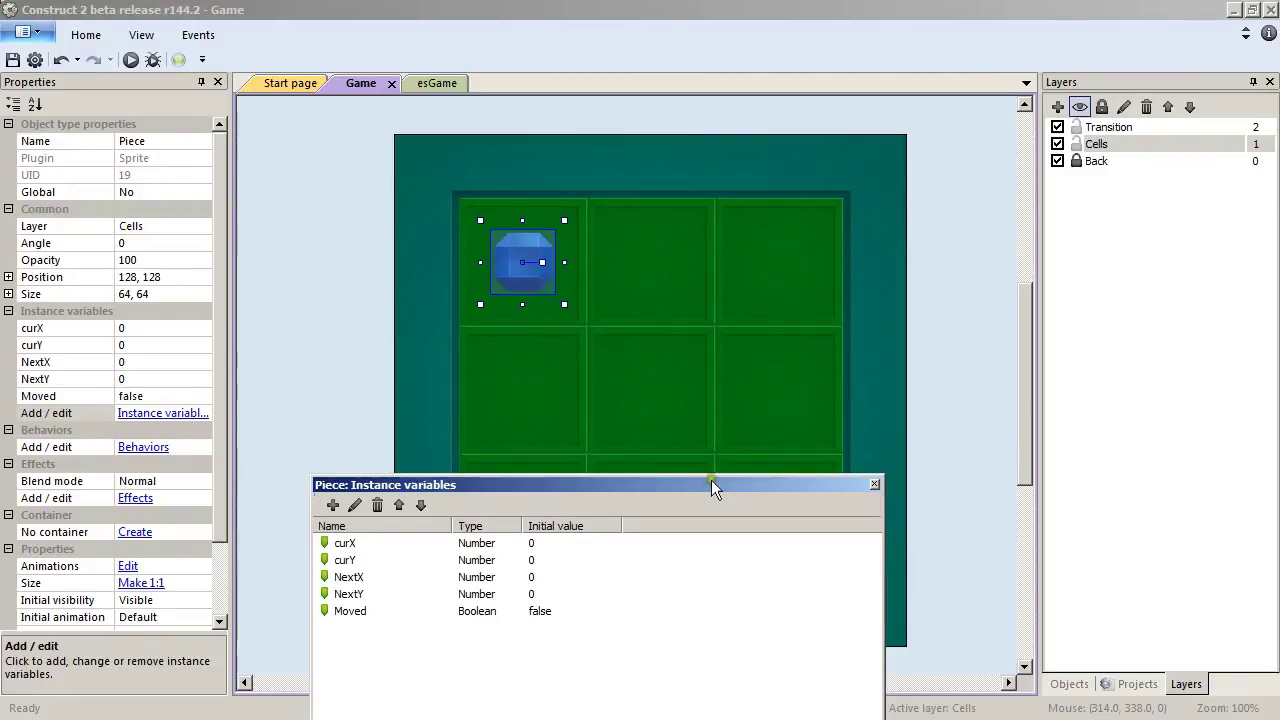
left_click_drag(711, 483, 761, 167)
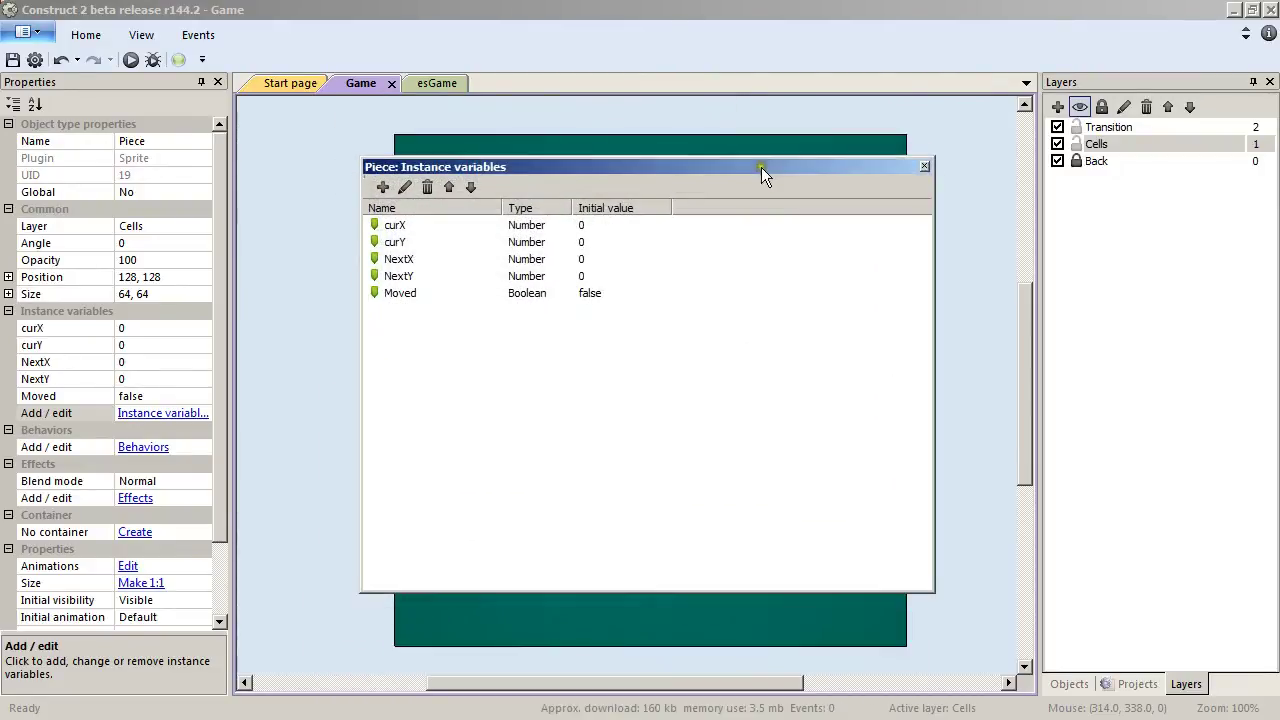
left_click(925, 168)
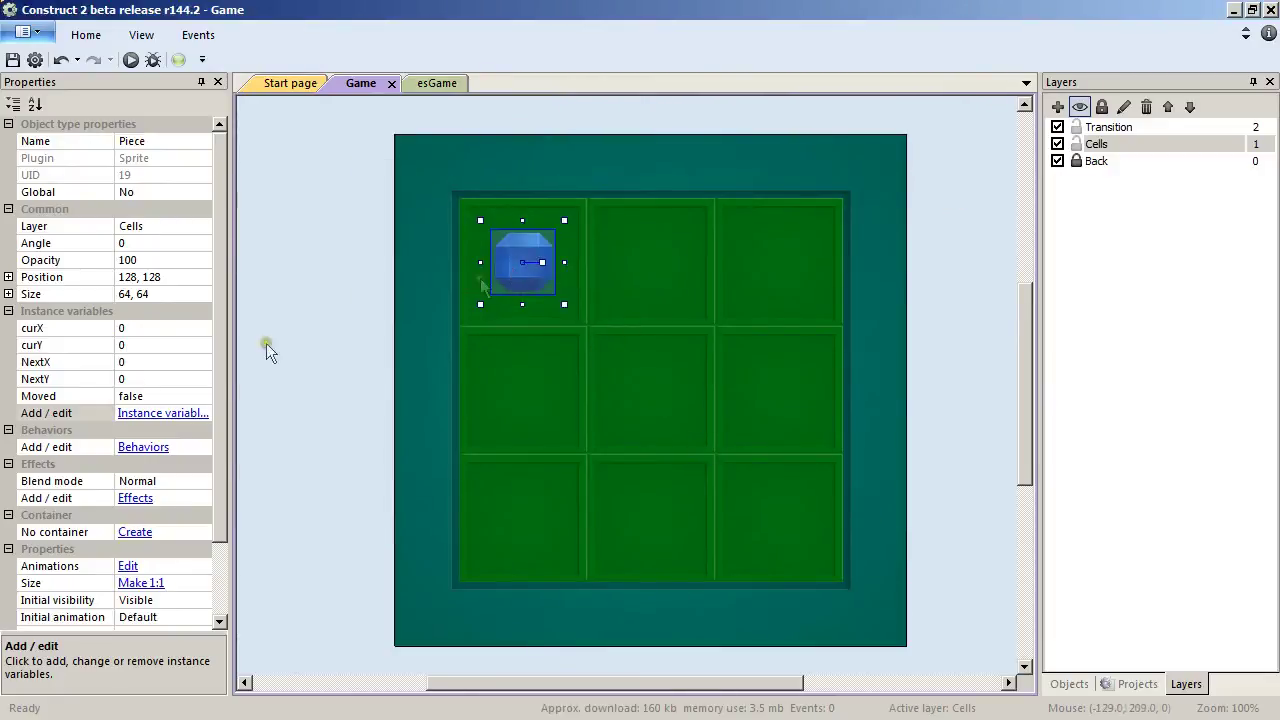
Step: Give Piece a Fade behavior with Active at start set to No
left_click(150, 448)
left_click(367, 215)
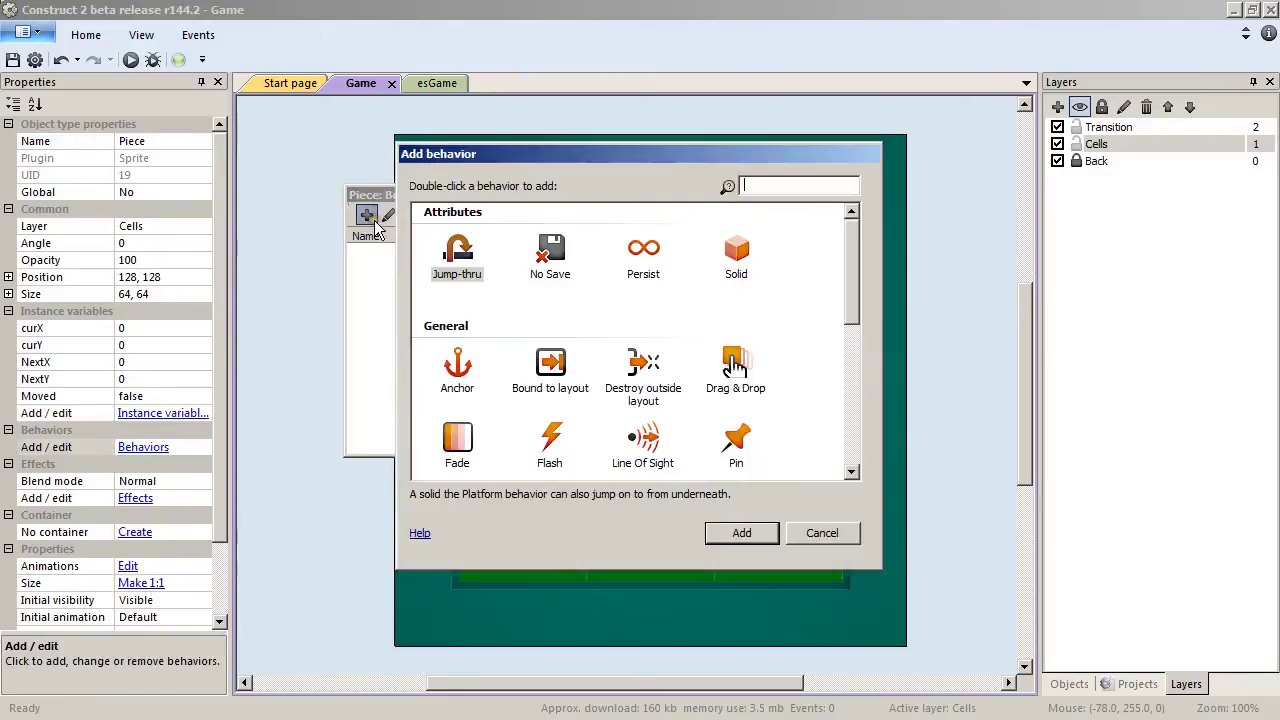
double_click(465, 443)
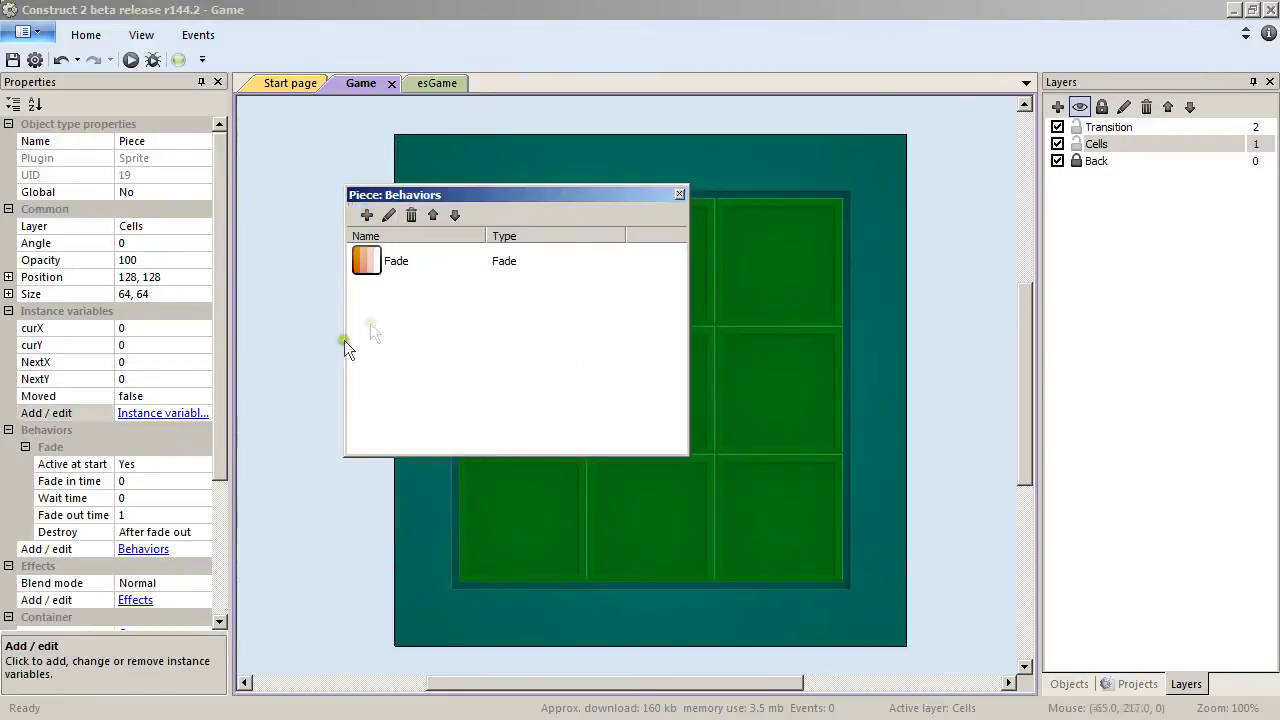
left_click(78, 464)
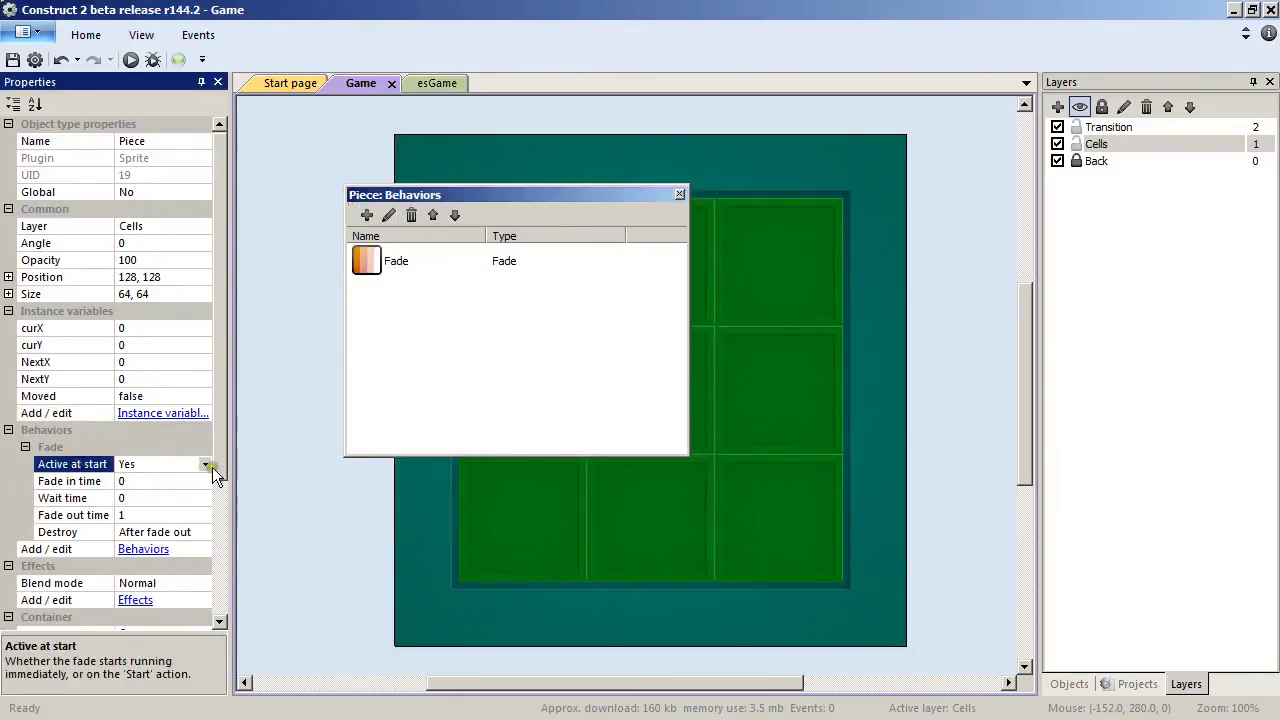
left_click(205, 464)
left_click(169, 481)
left_click(679, 195)
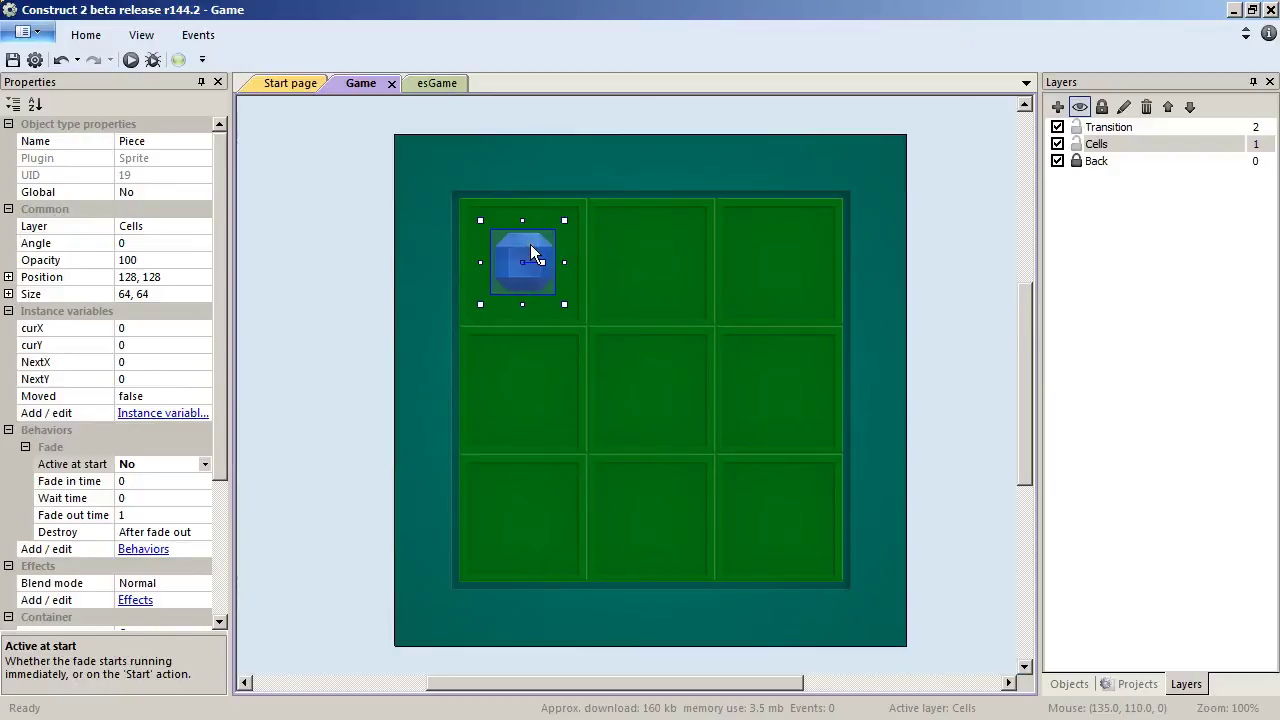
Step: Copy Piece into the bottom-right cell with initial frame 1, the purple gem
left_click_drag(524, 250, 793, 503, "ctrl")
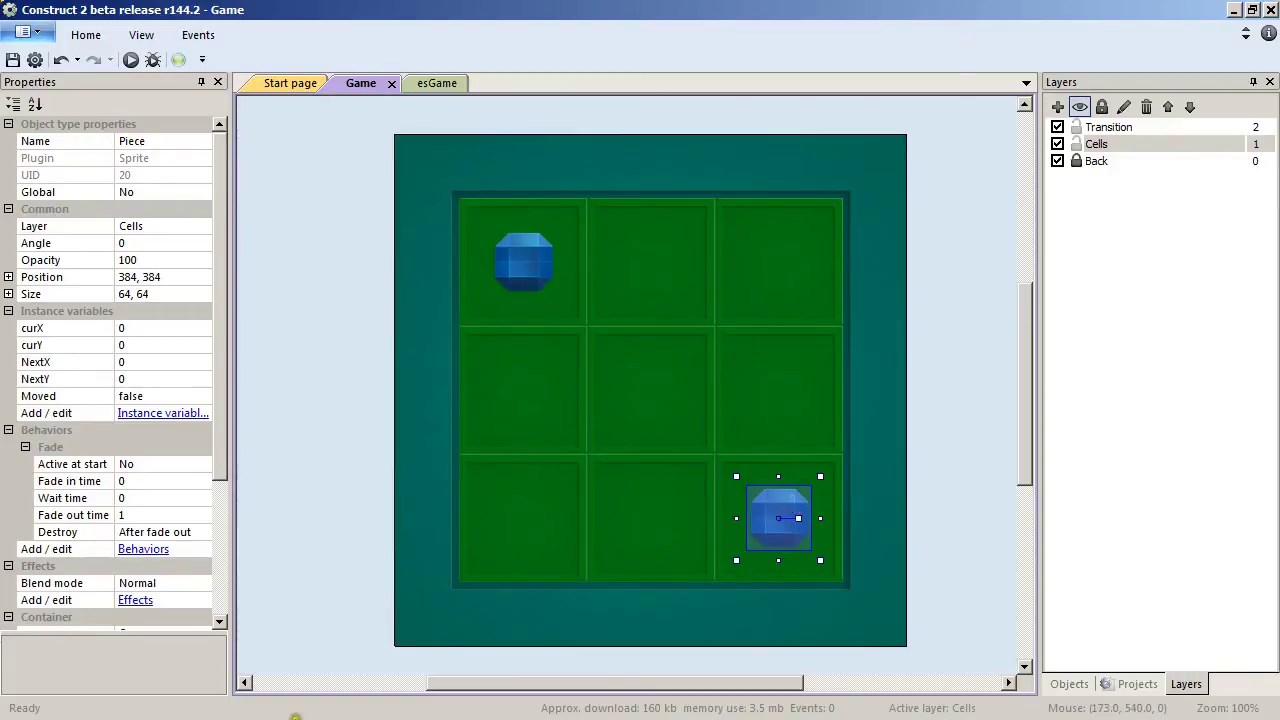
left_click(221, 573)
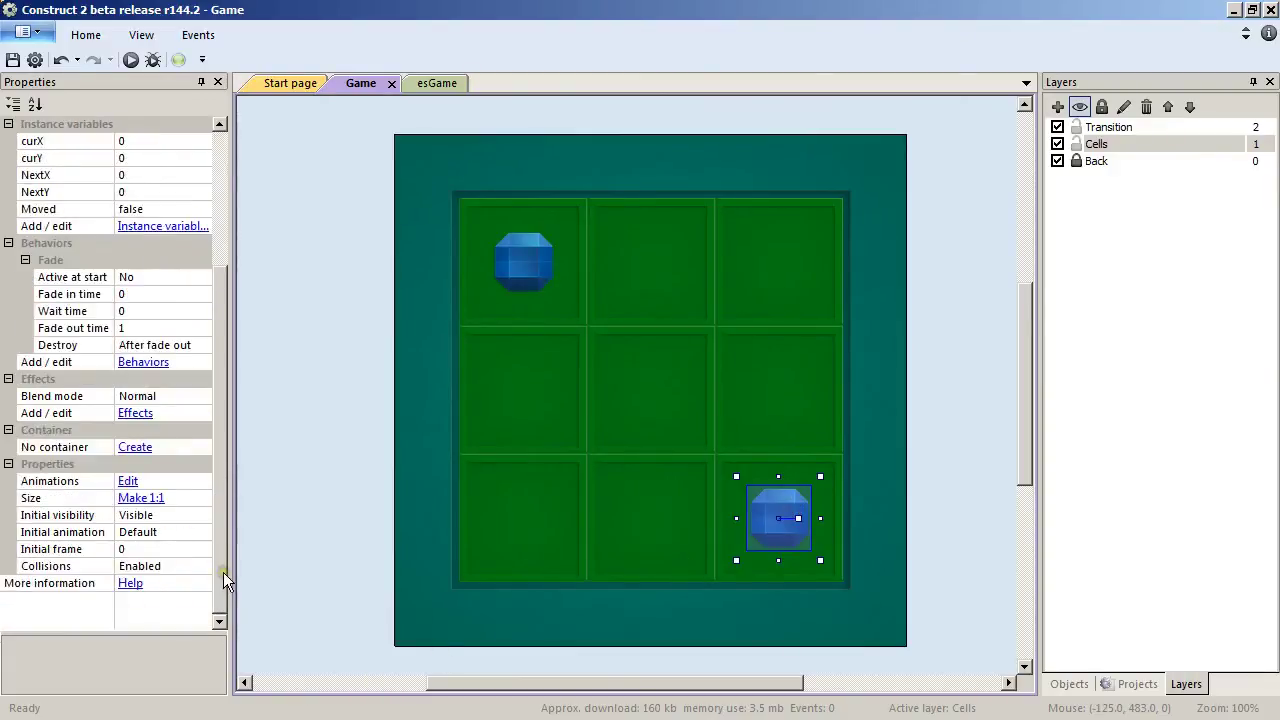
left_click(132, 549)
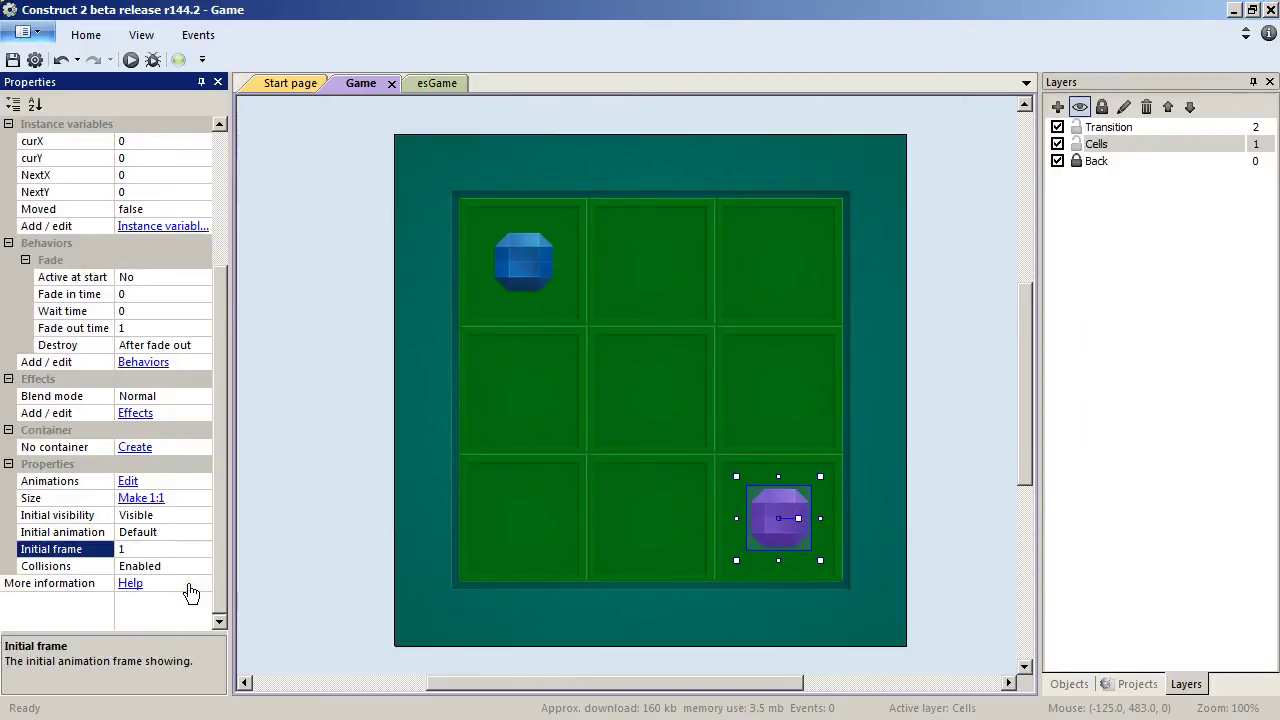
left_click(958, 577)
left_click(805, 466)
Step: Insert a new sprite and import Player 1's Turn, Player 2's Turn and Resolution as frames
double_click(526, 163)
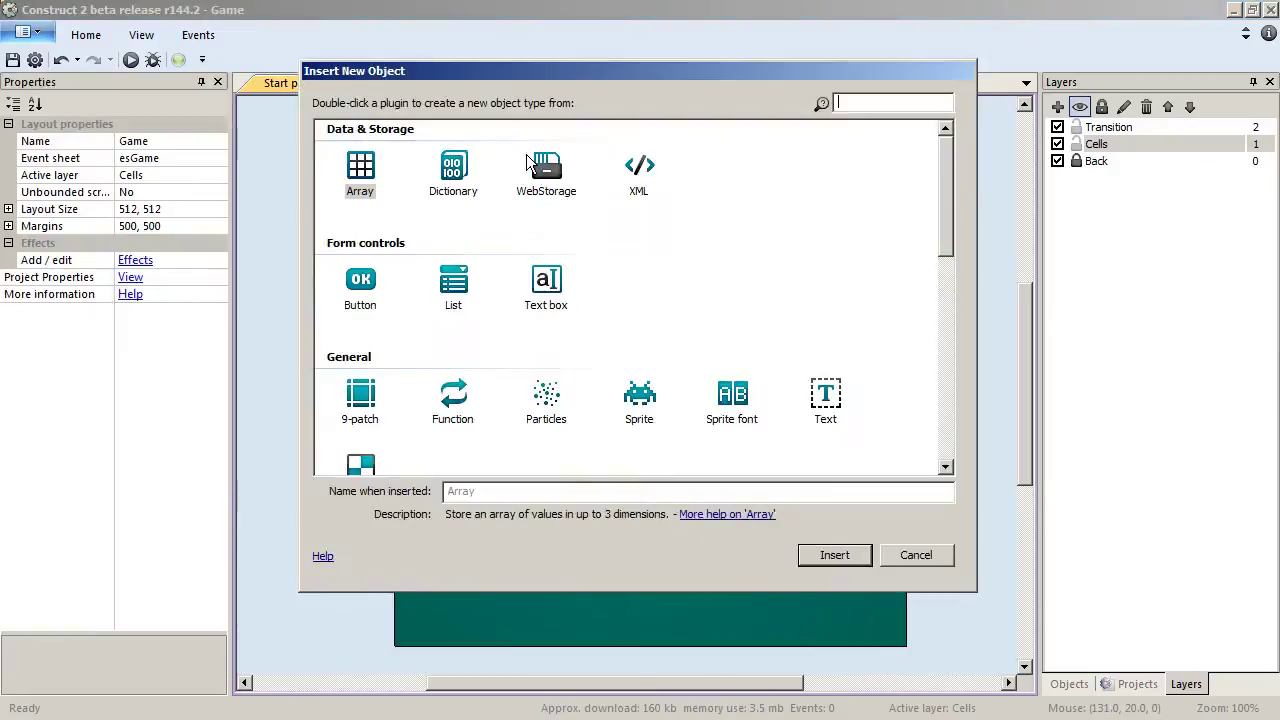
double_click(676, 470)
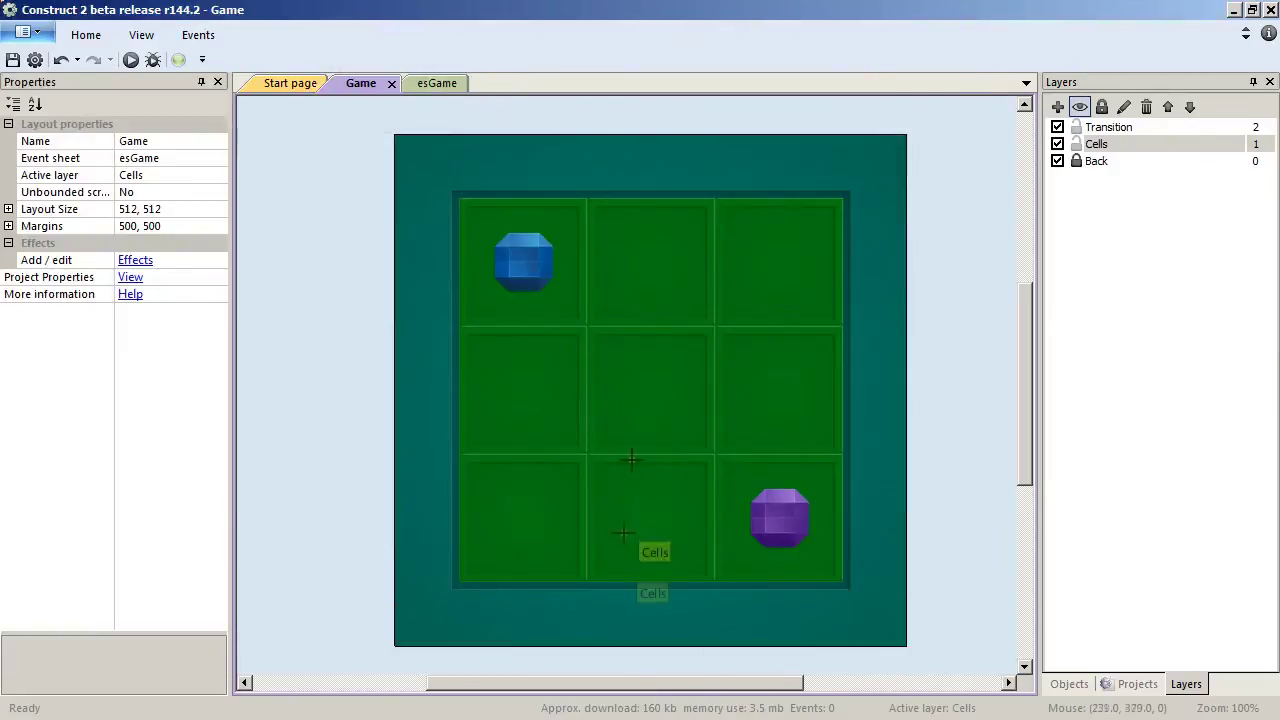
left_click(578, 146)
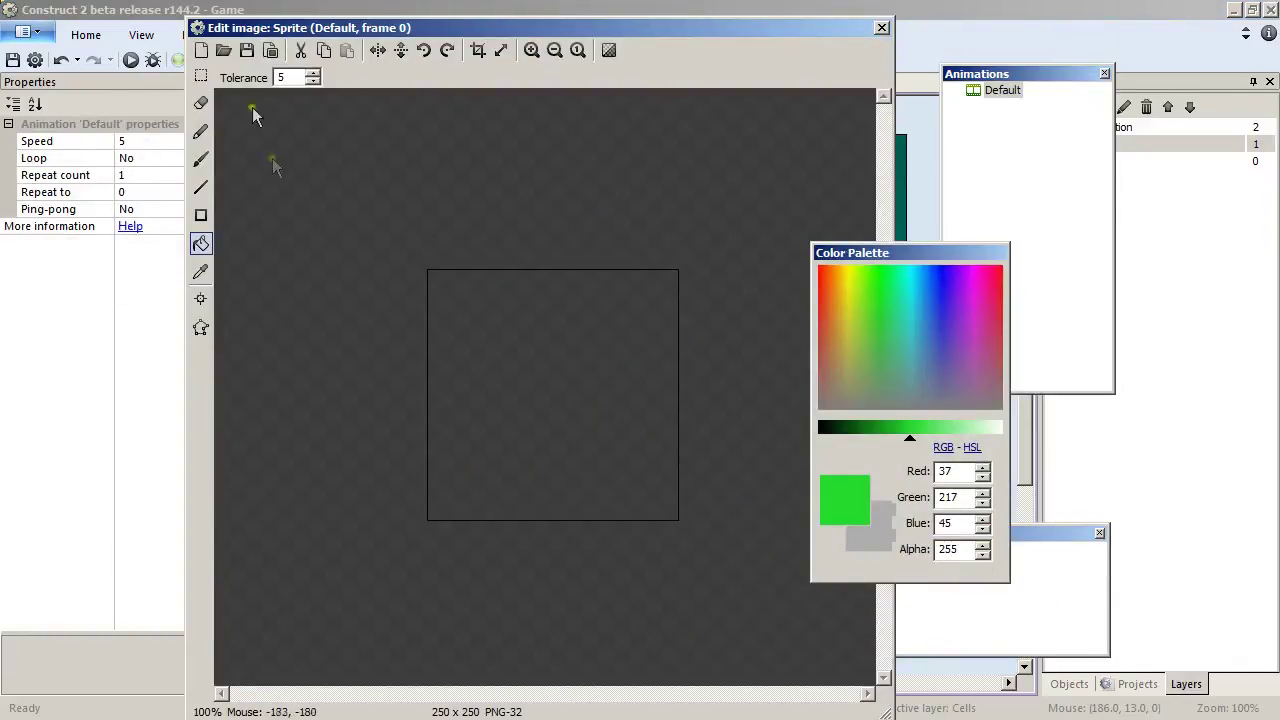
right_click(1031, 591)
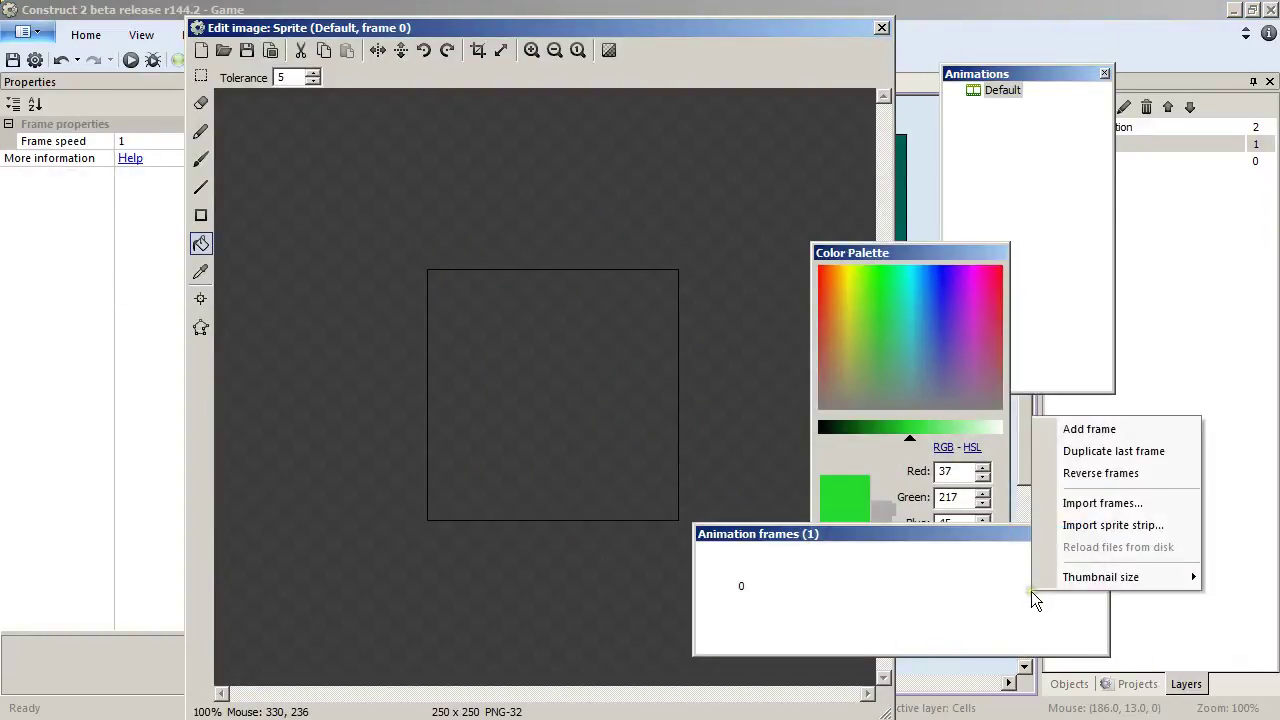
left_click(1078, 524)
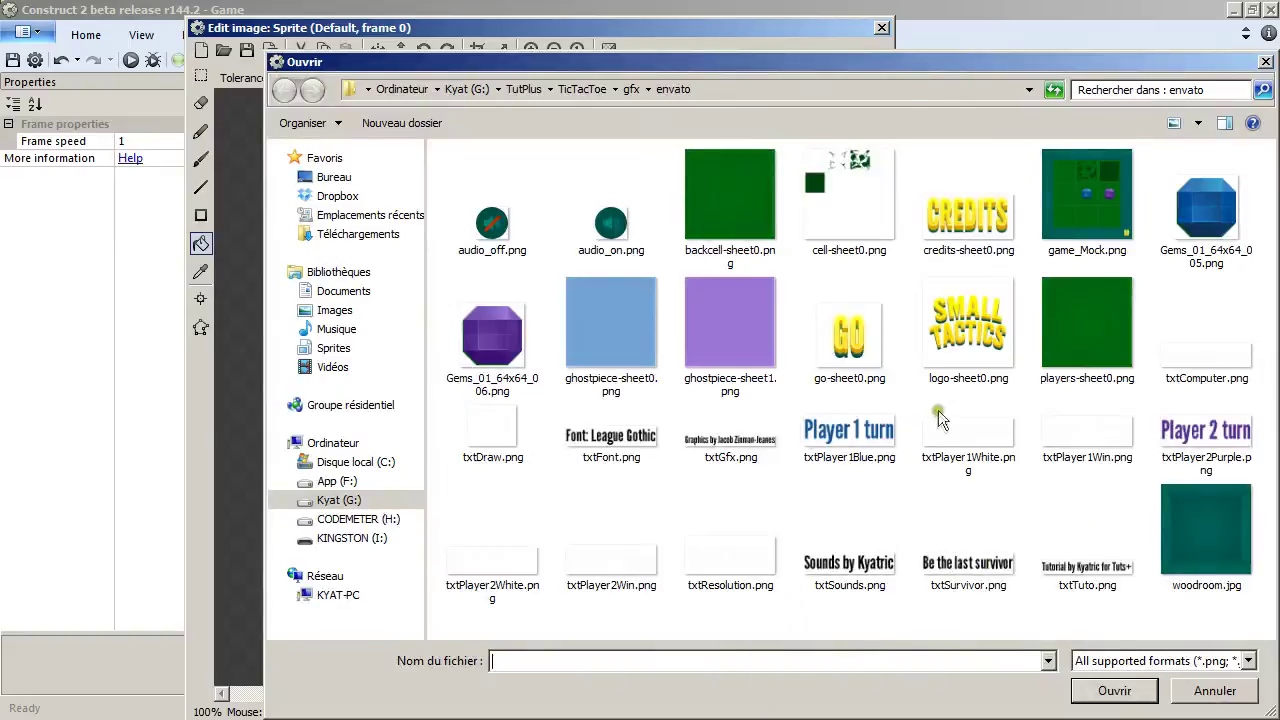
left_click(995, 430)
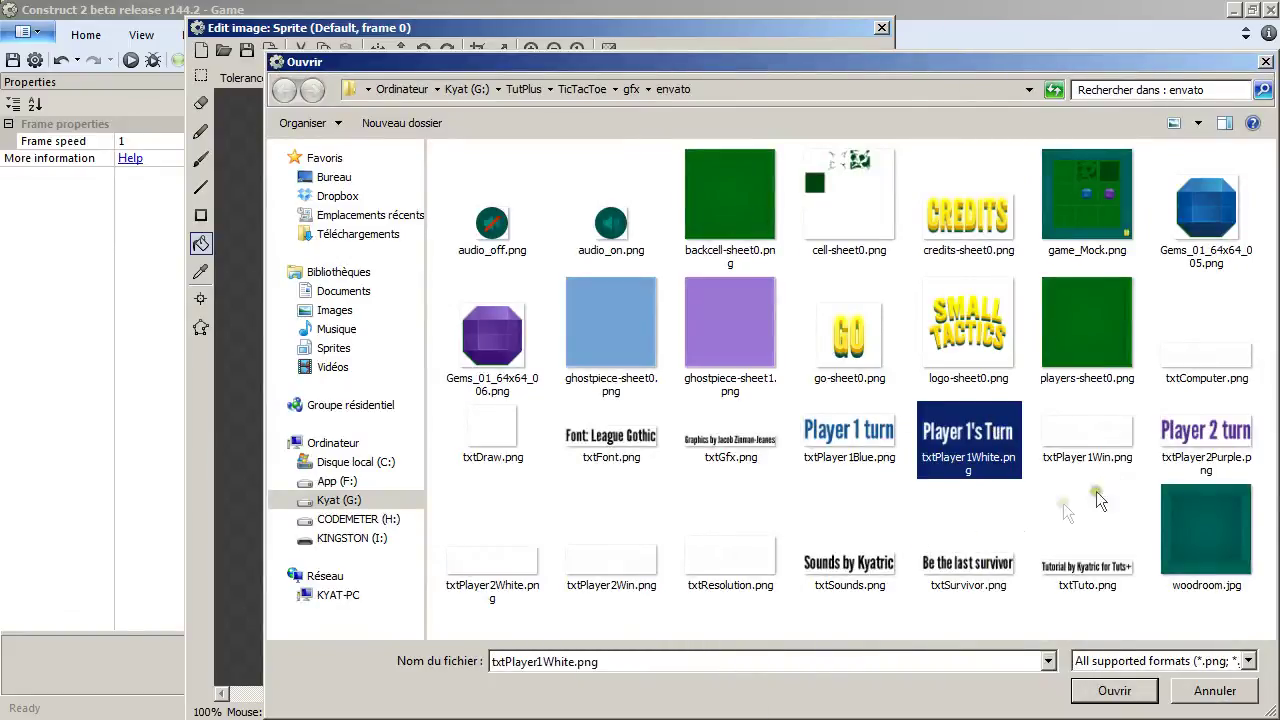
left_click(493, 566, "ctrl")
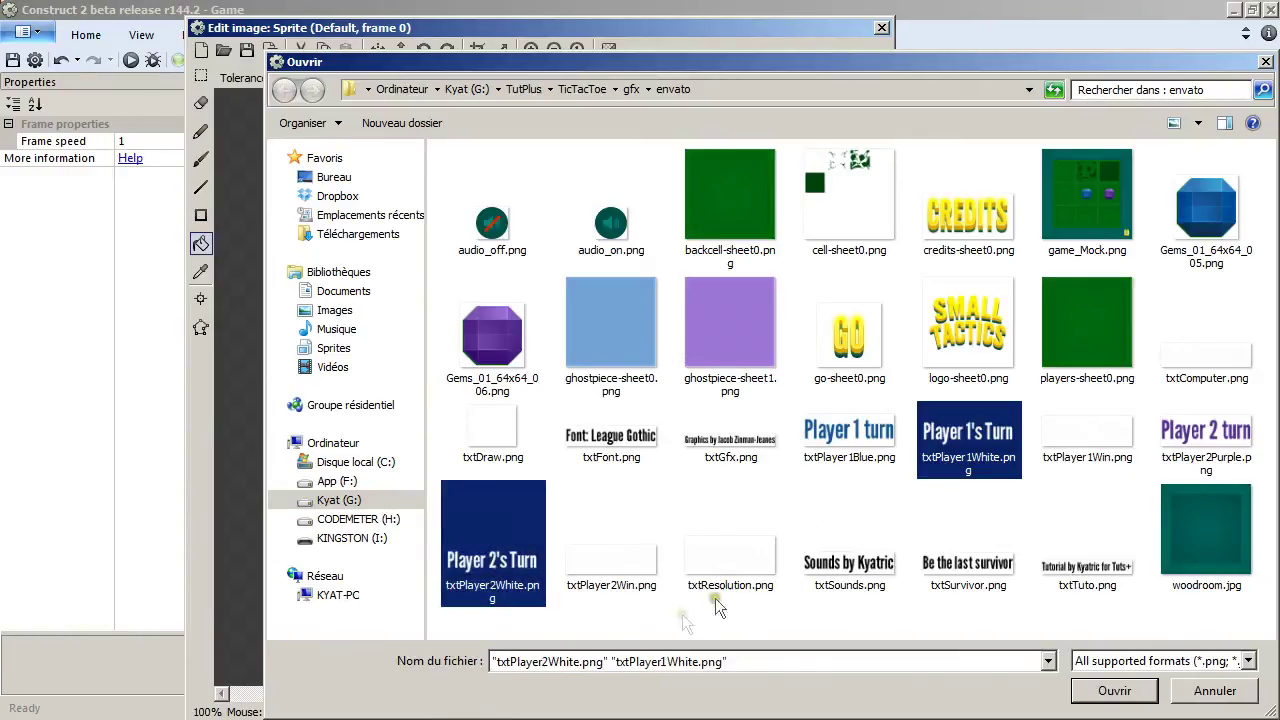
left_click(762, 560, "ctrl")
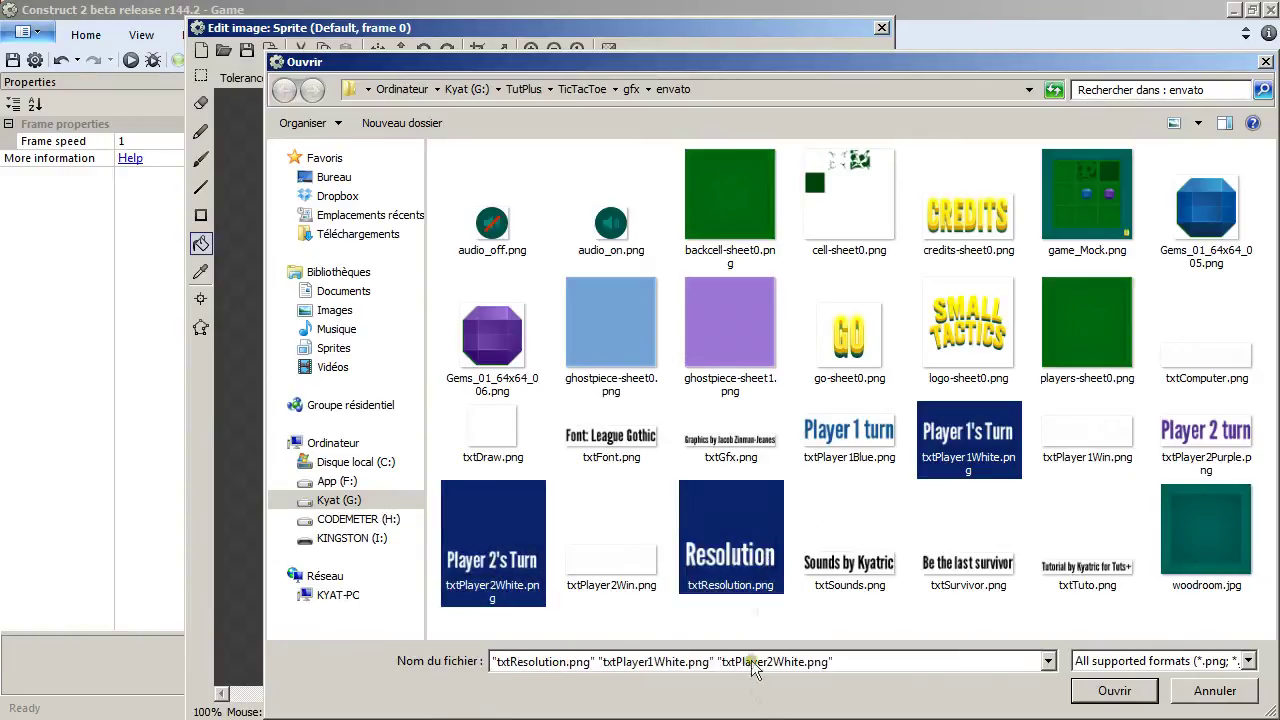
left_click(1136, 699)
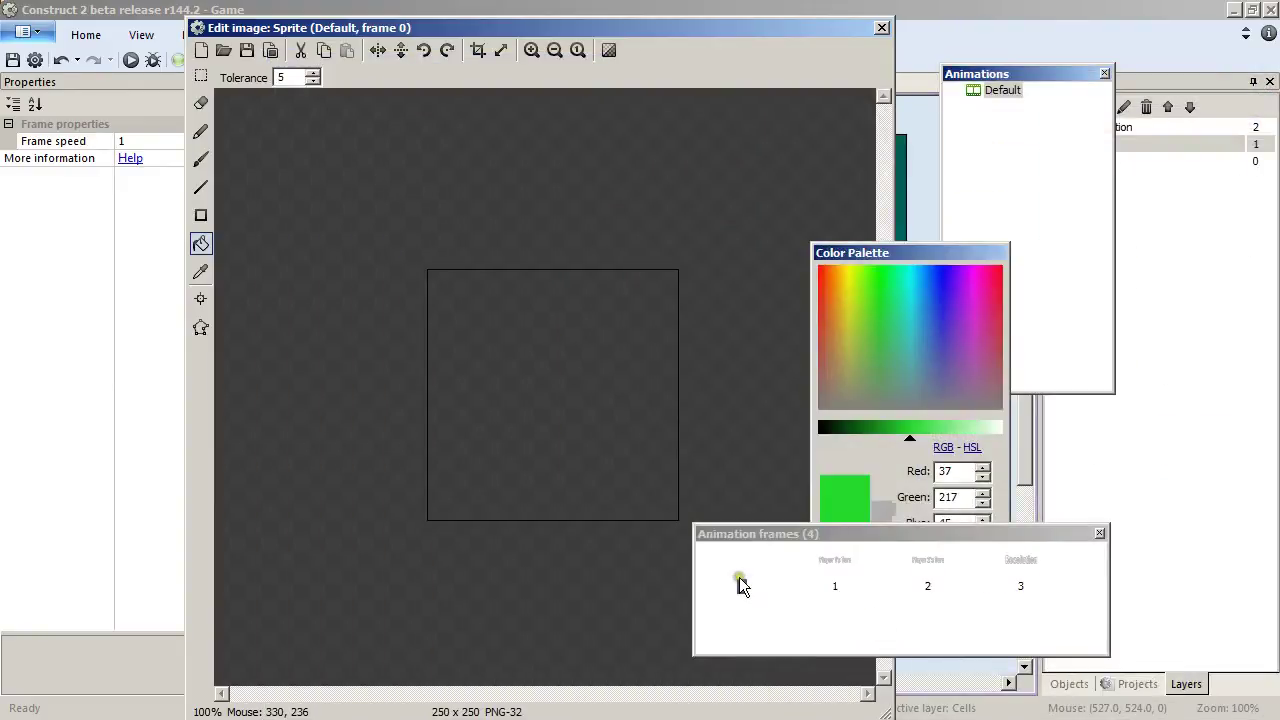
Step: Delete the empty first frame and set the animation speed to 0
key("Delete")
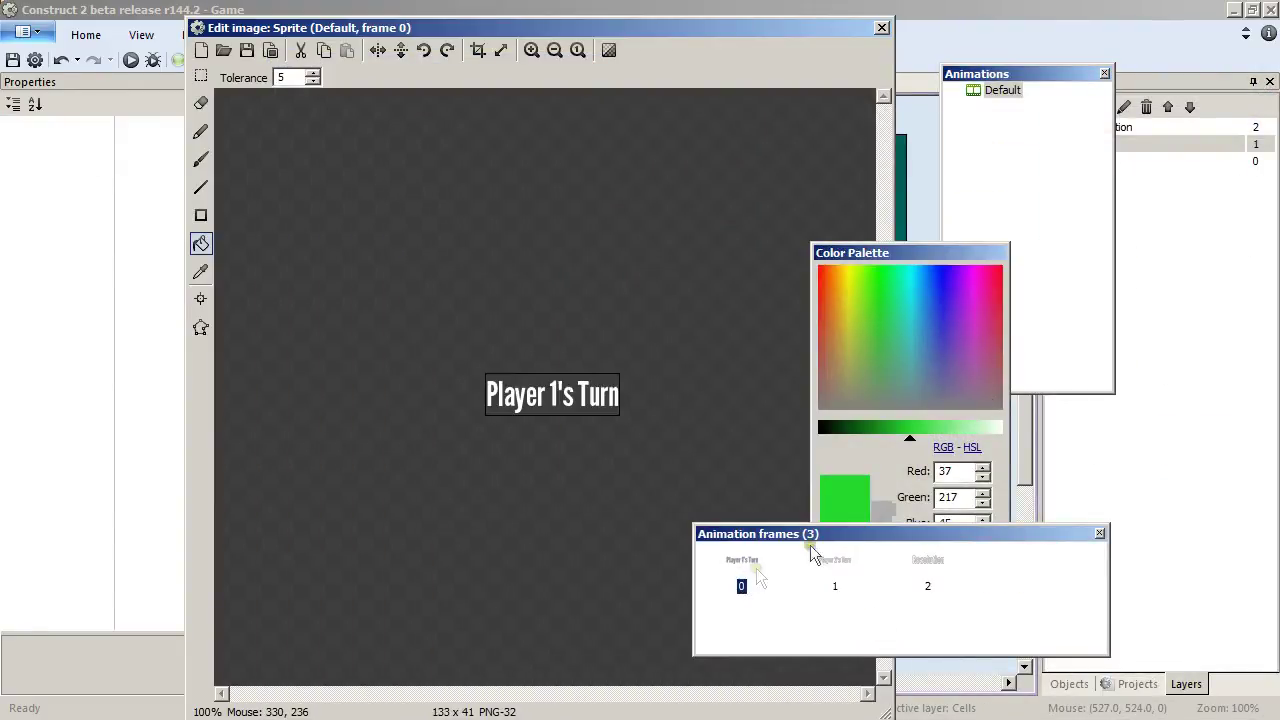
left_click(1002, 90)
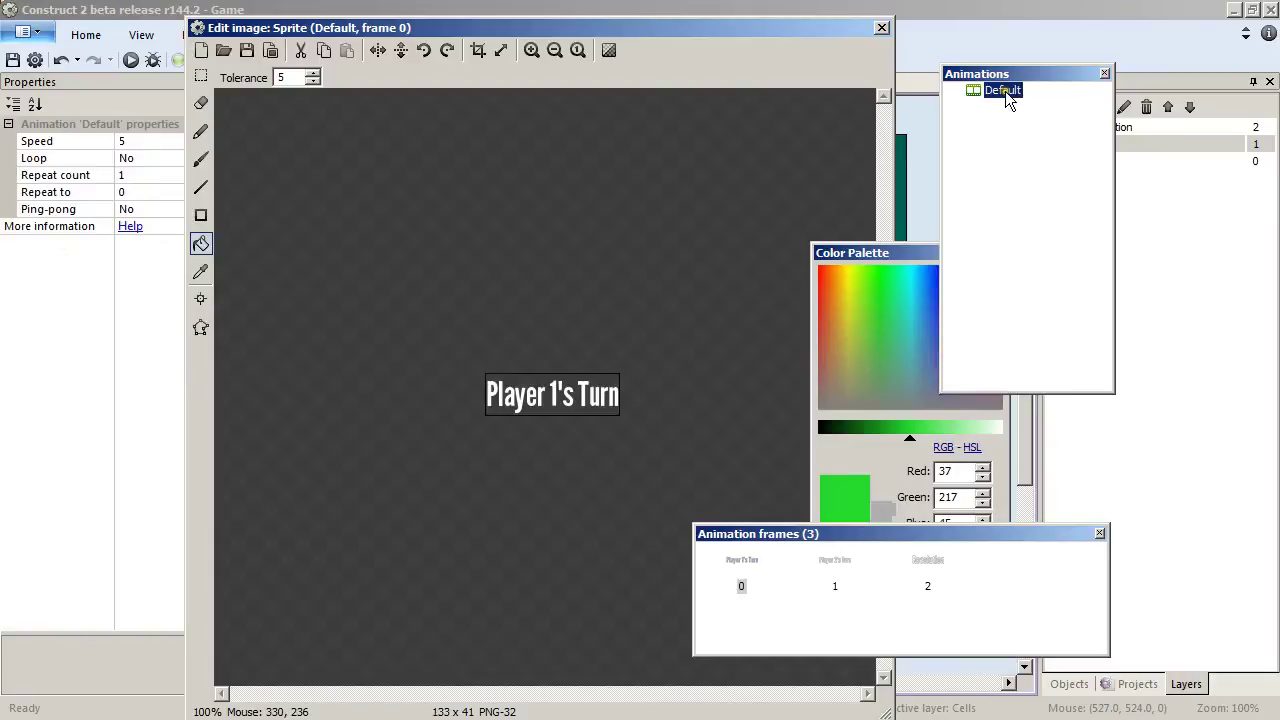
left_click(128, 141)
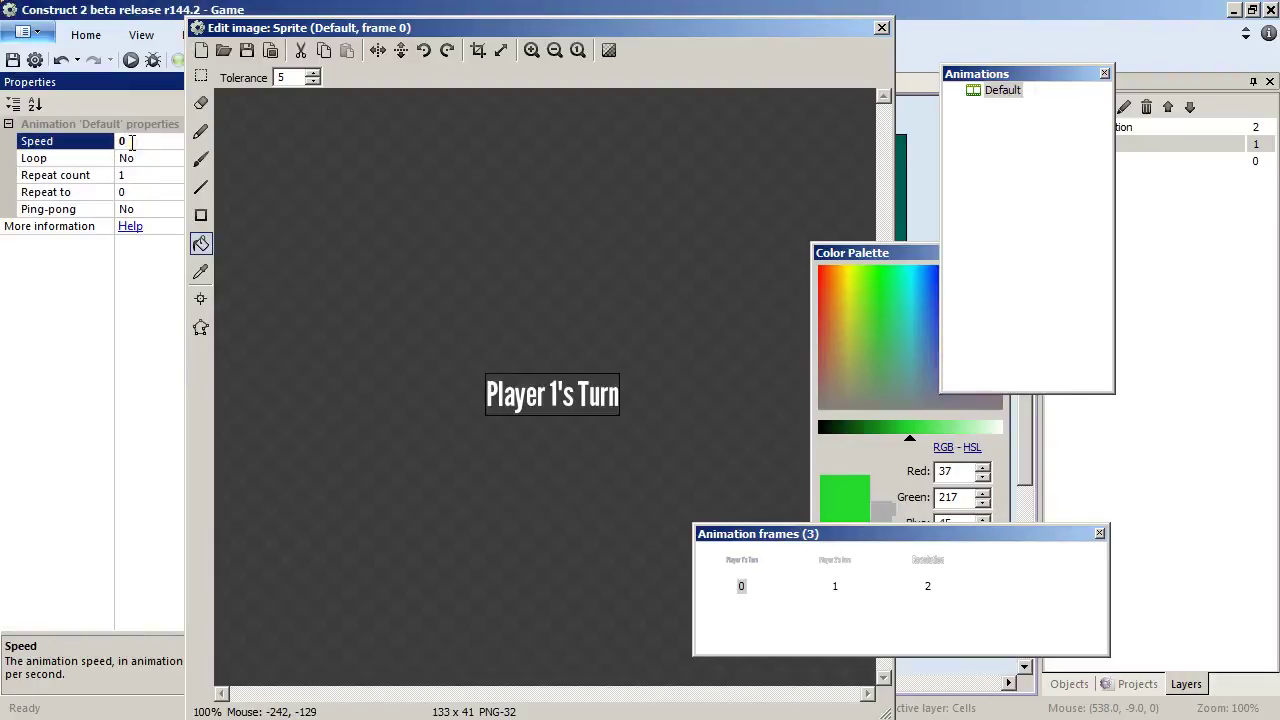
Step: Place the turn-text sprite at 256, 32 above the board and name it txtInfos
left_click(881, 28)
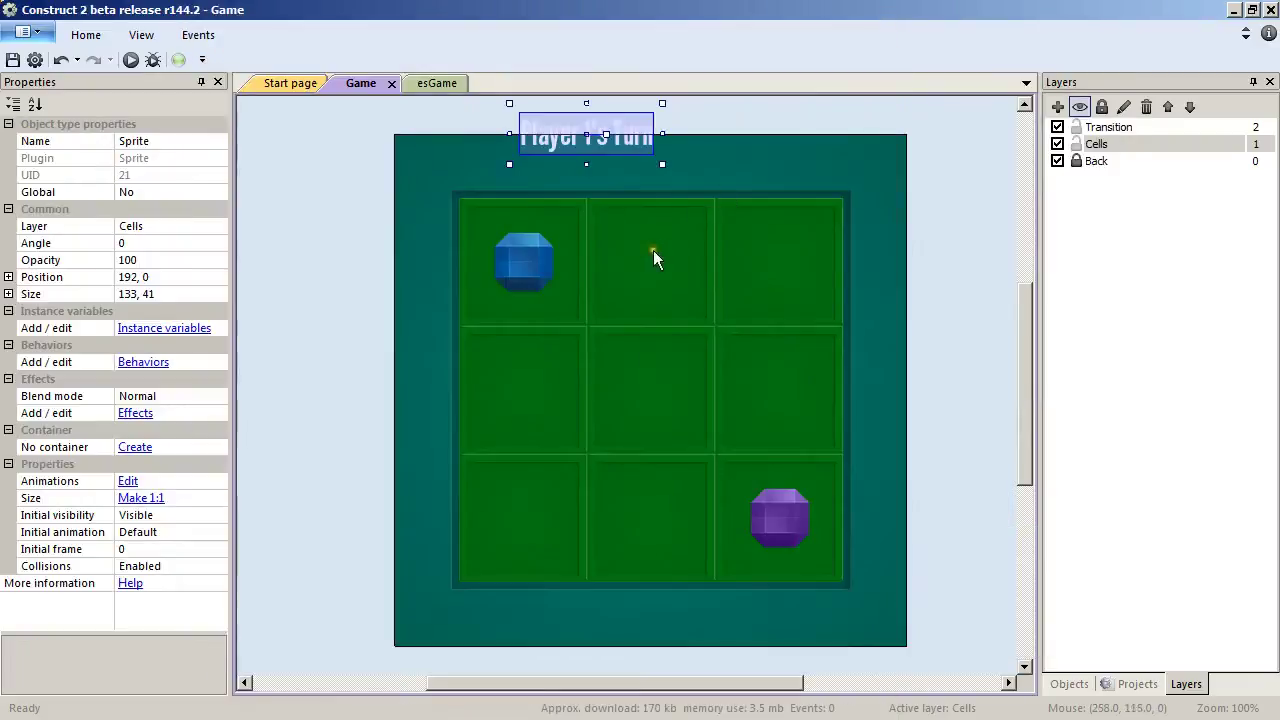
left_click_drag(582, 151, 641, 160)
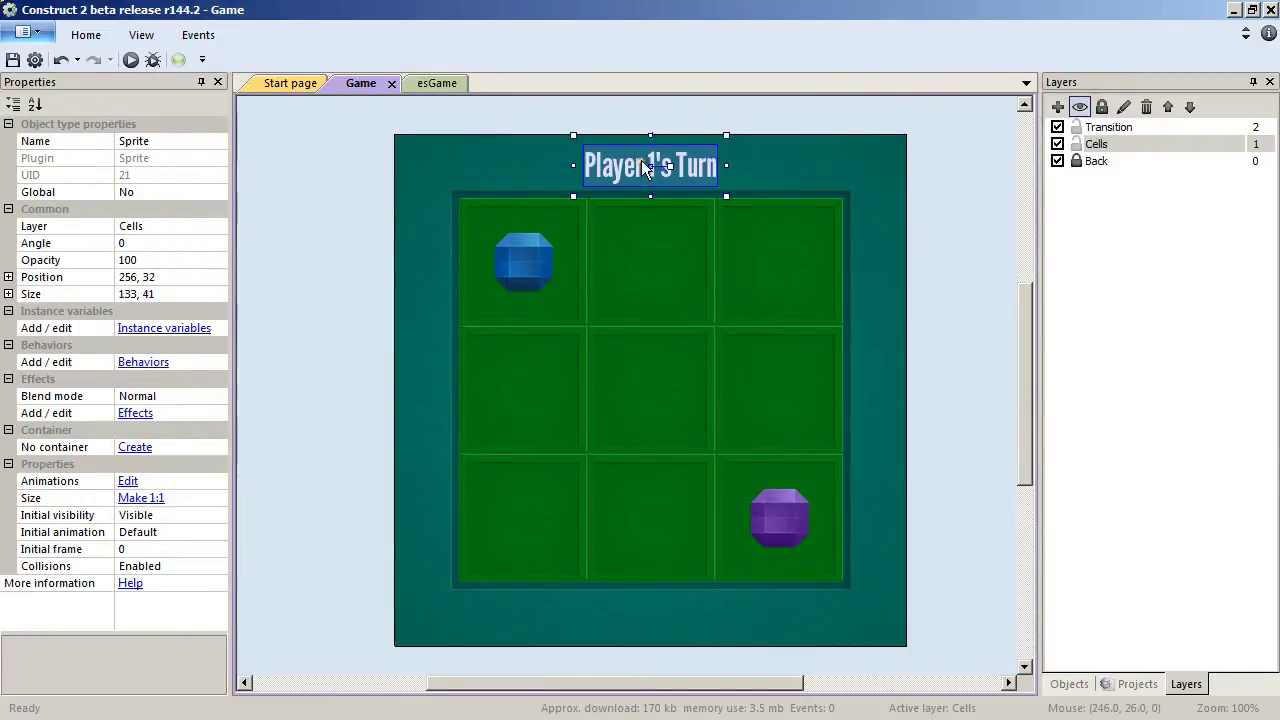
left_click(154, 141)
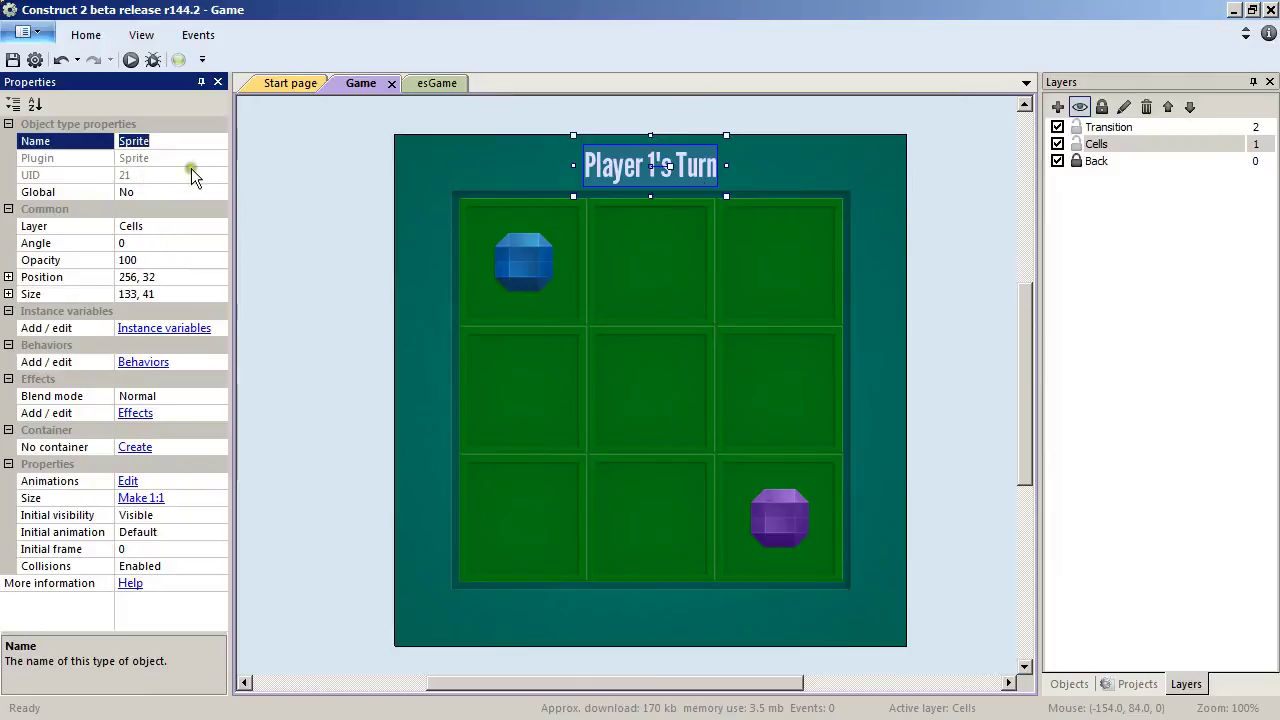
type("txtRe")
key("BackSpace")
key("BackSpace")
type("Infos")
key("Return")
left_click(919, 425)
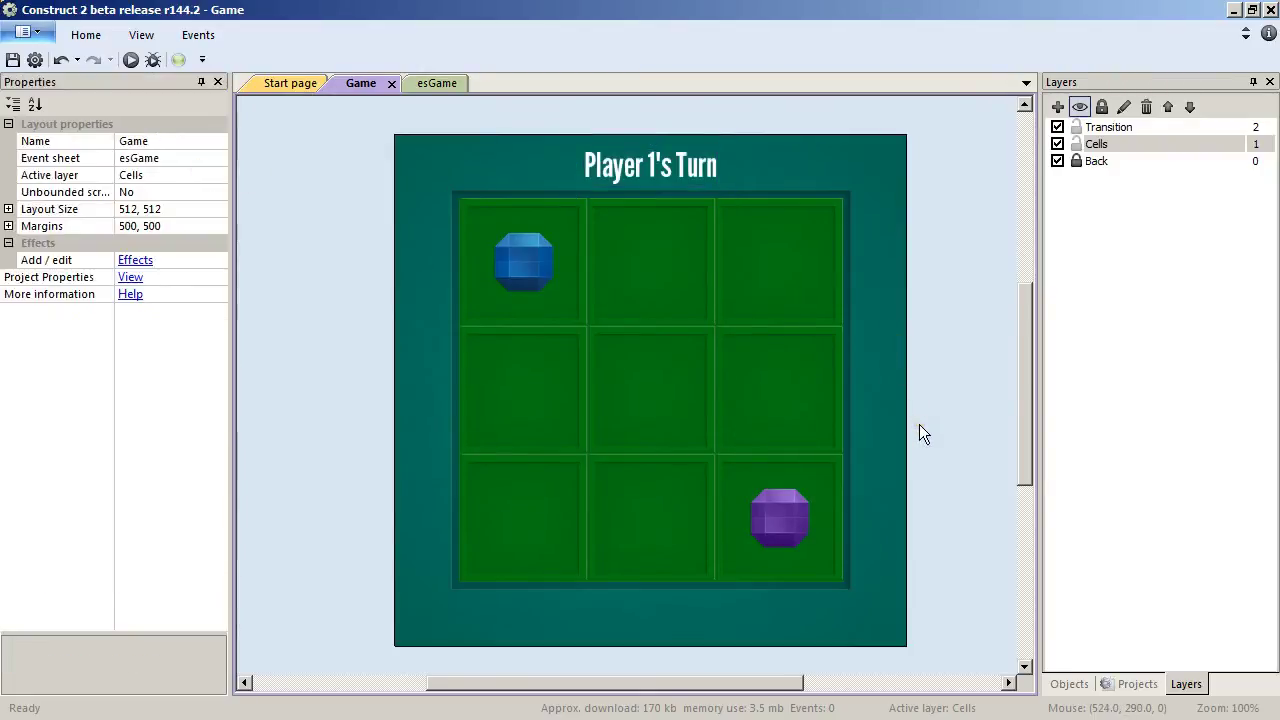
Step: Insert a new sprite and import the blue and purple ghost-piece images as frames
double_click(413, 436)
double_click(643, 402)
left_click(361, 369)
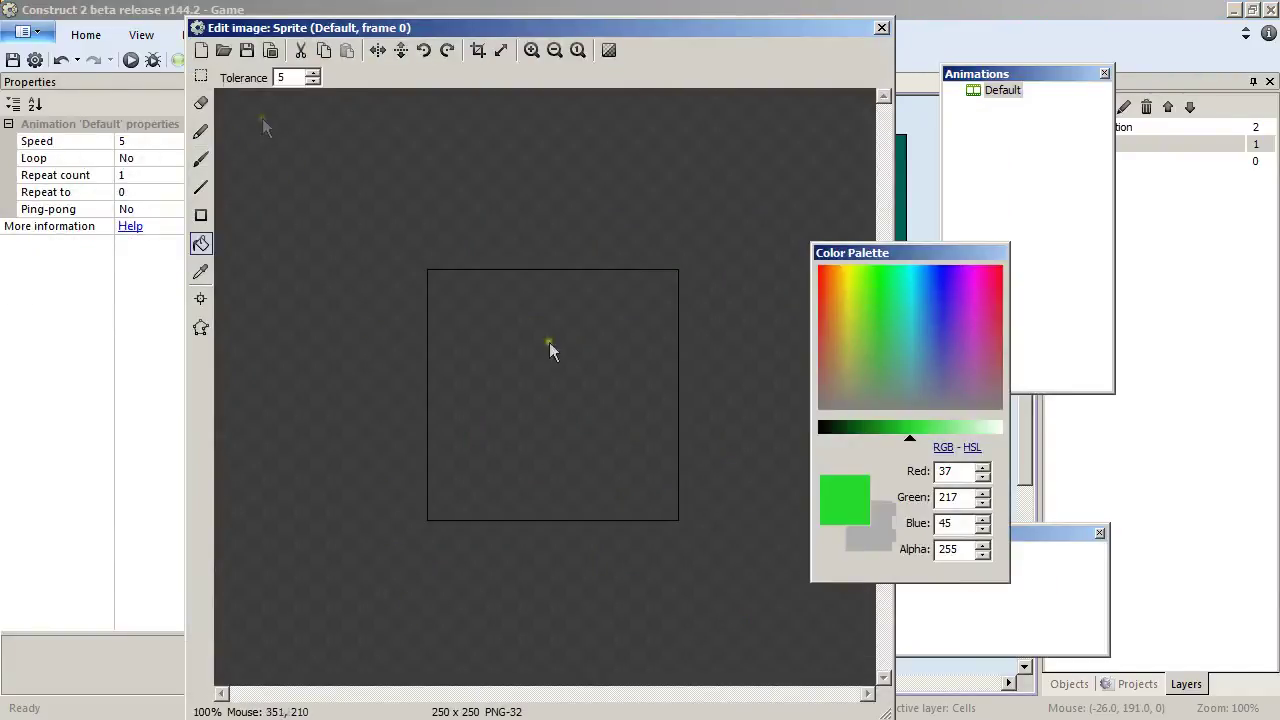
right_click(980, 613)
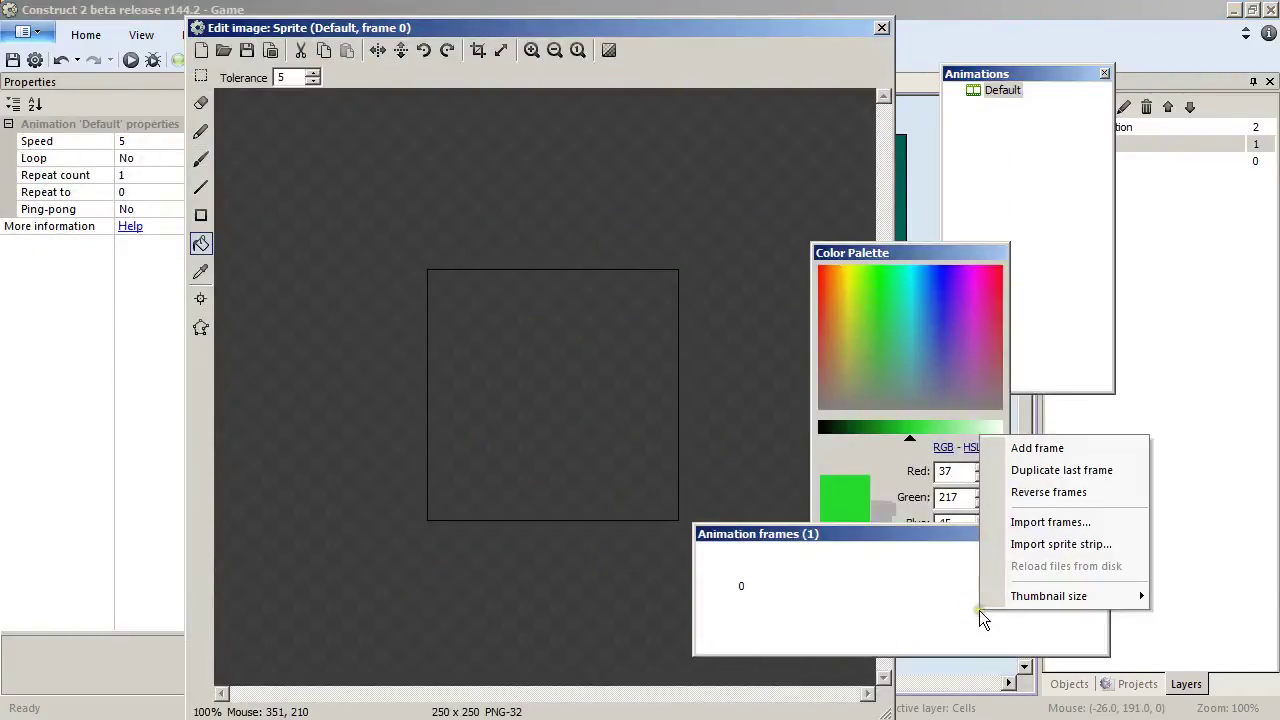
left_click(1059, 526)
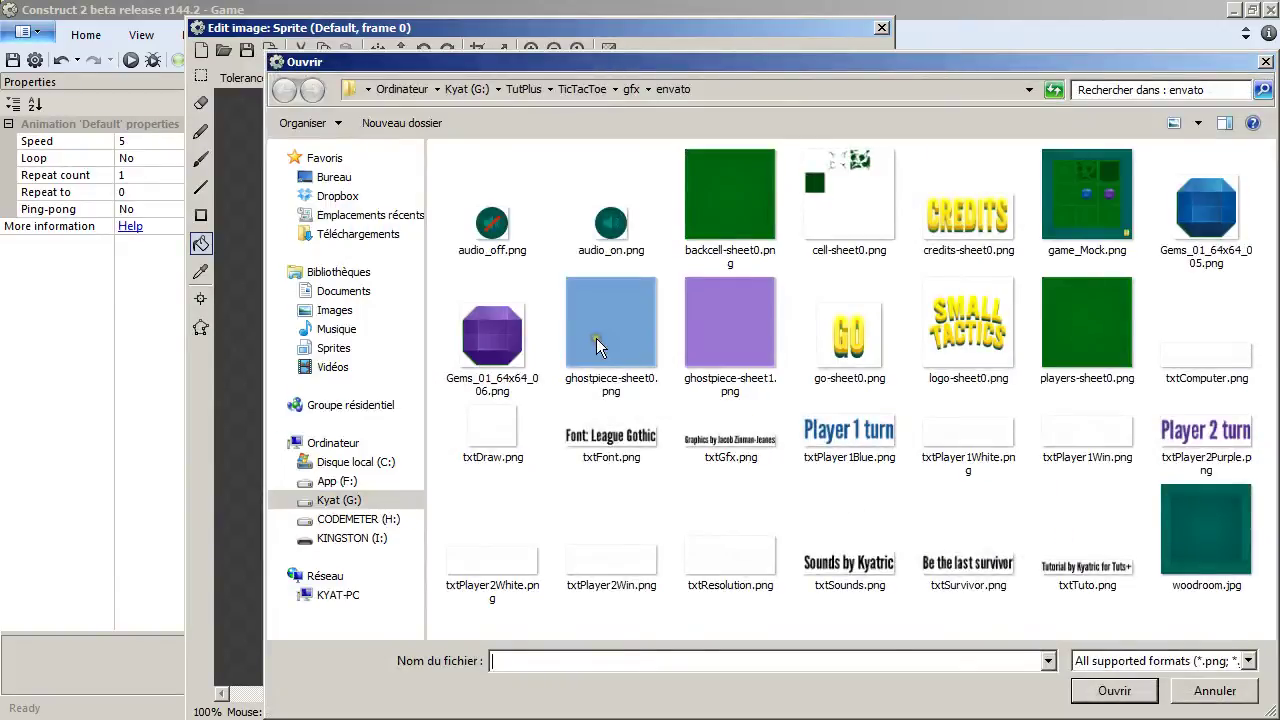
left_click(597, 345)
left_click(766, 346, "ctrl")
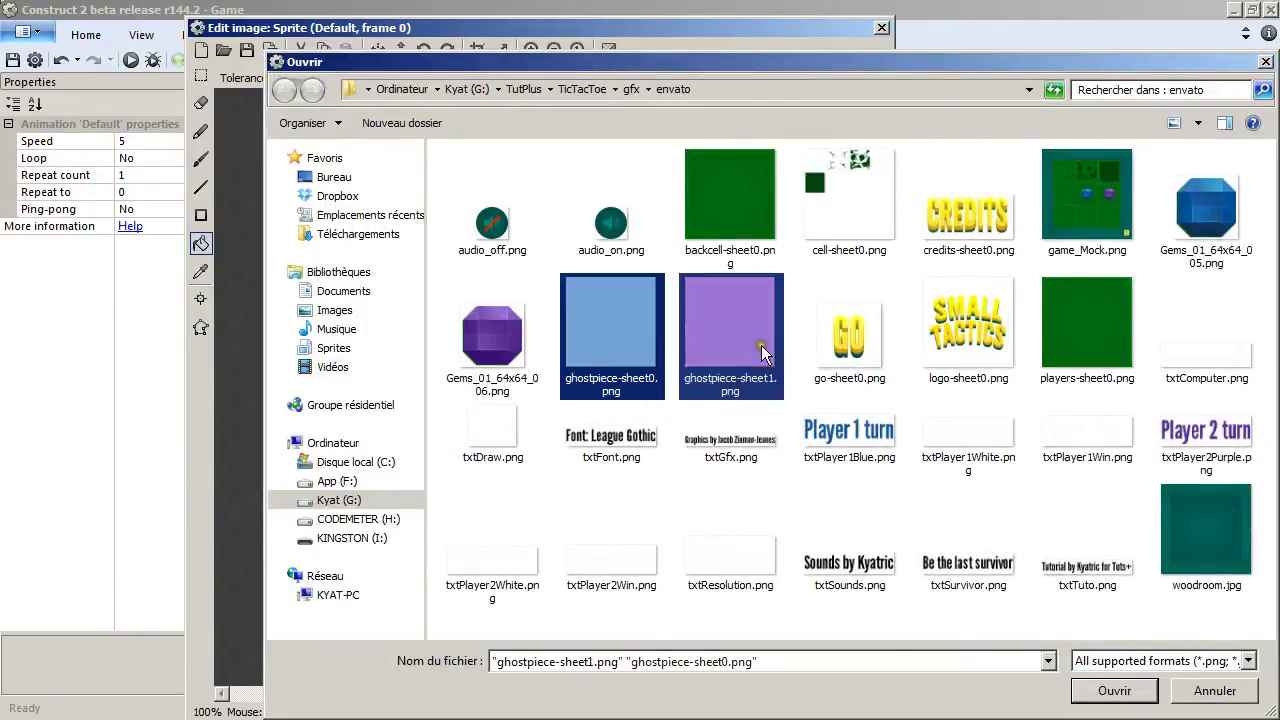
left_click(1138, 692)
Step: Delete the empty first frame and set the animation speed to 0
left_click(731, 562)
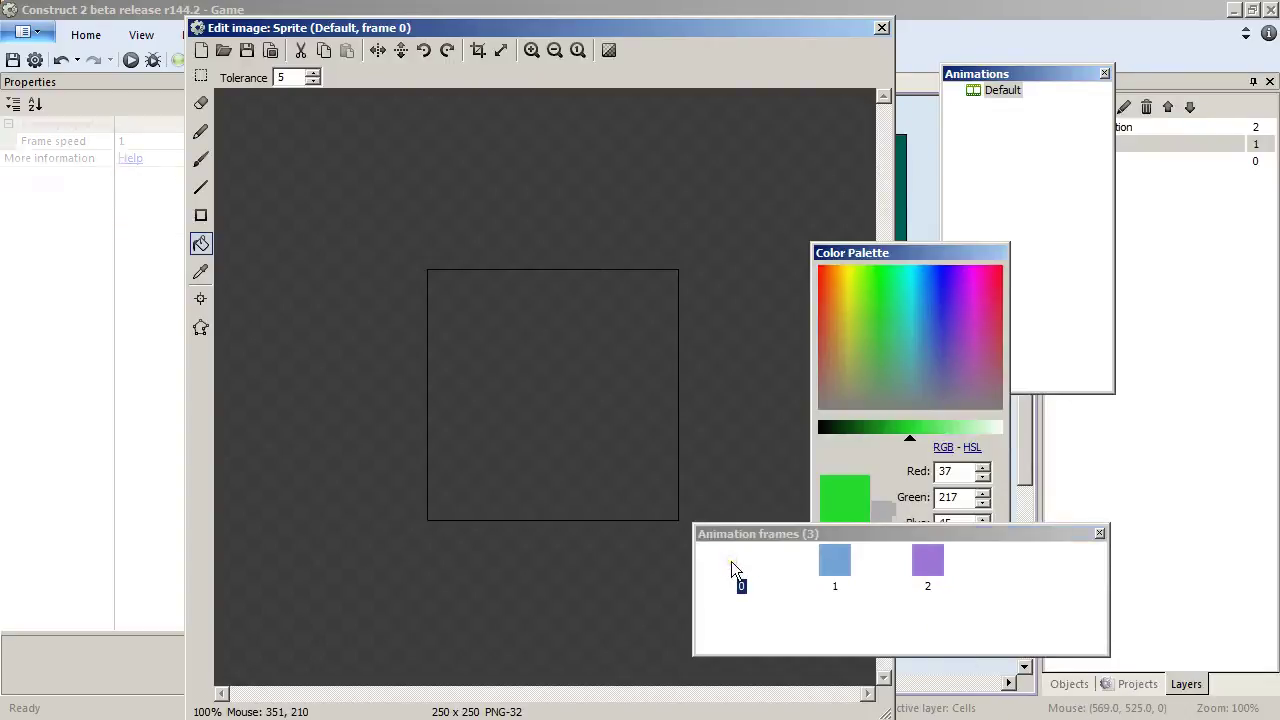
key("Delete")
left_click(975, 90)
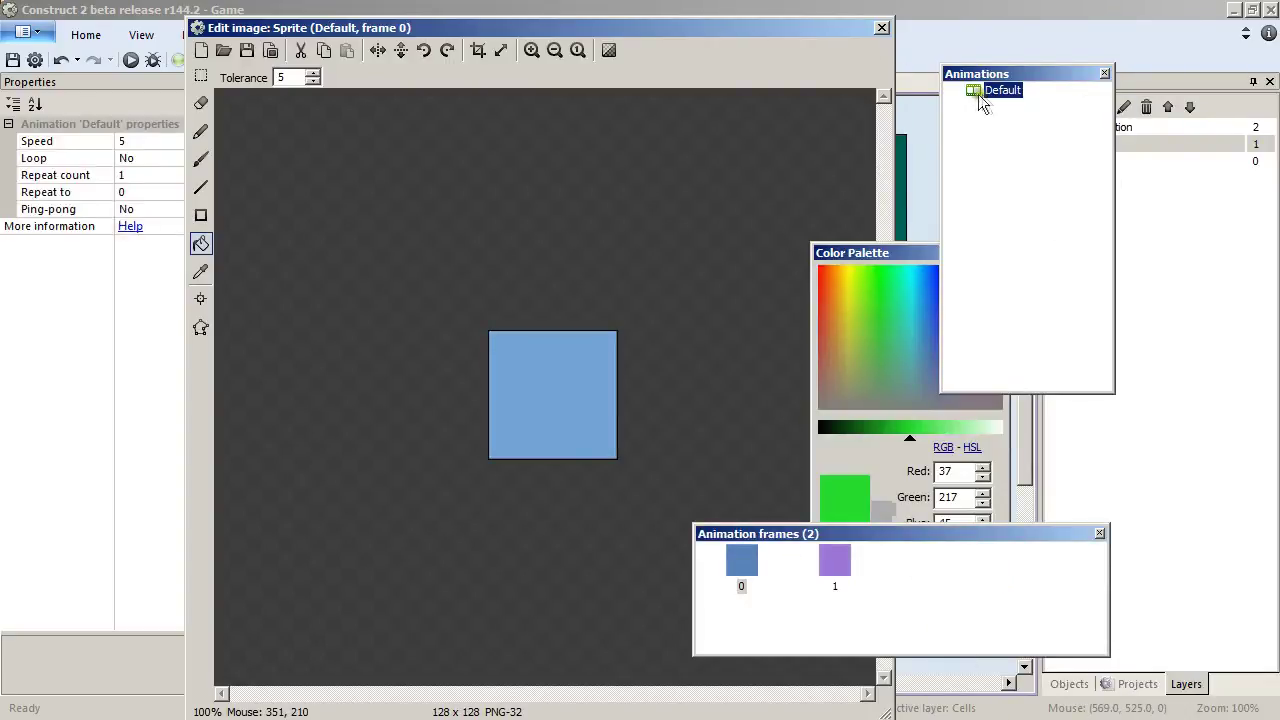
left_click(155, 147)
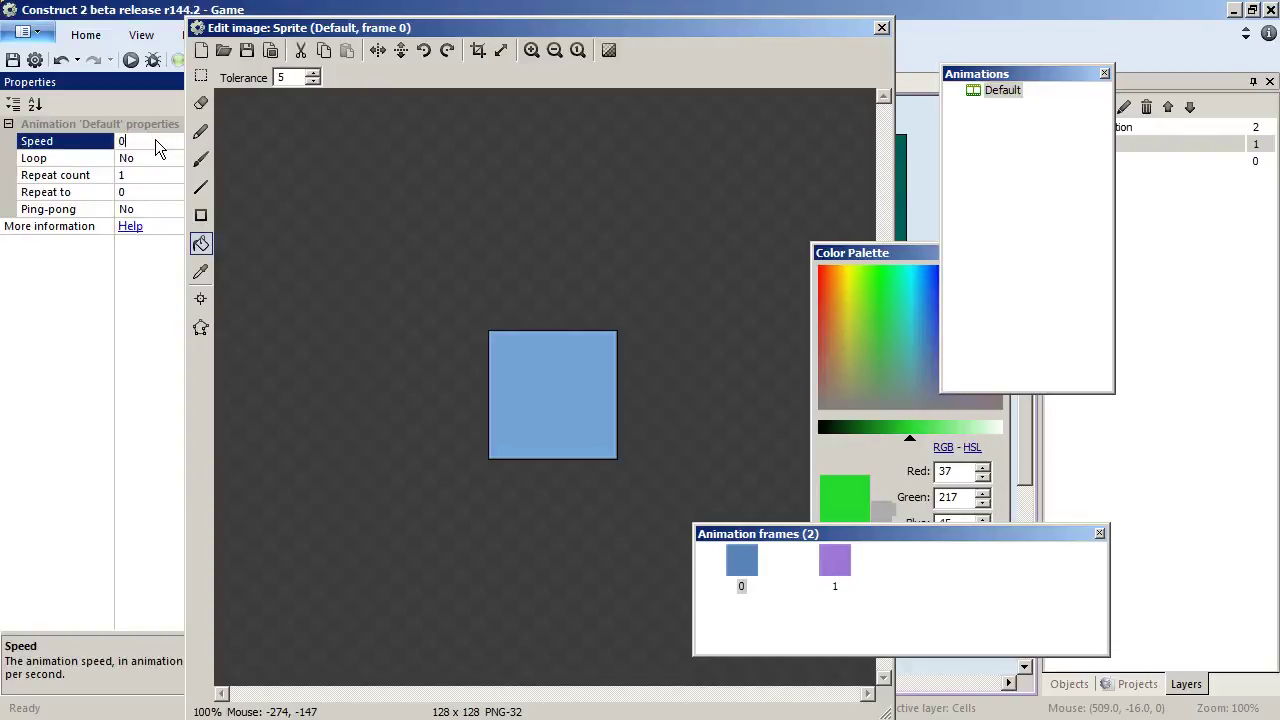
left_click(881, 30)
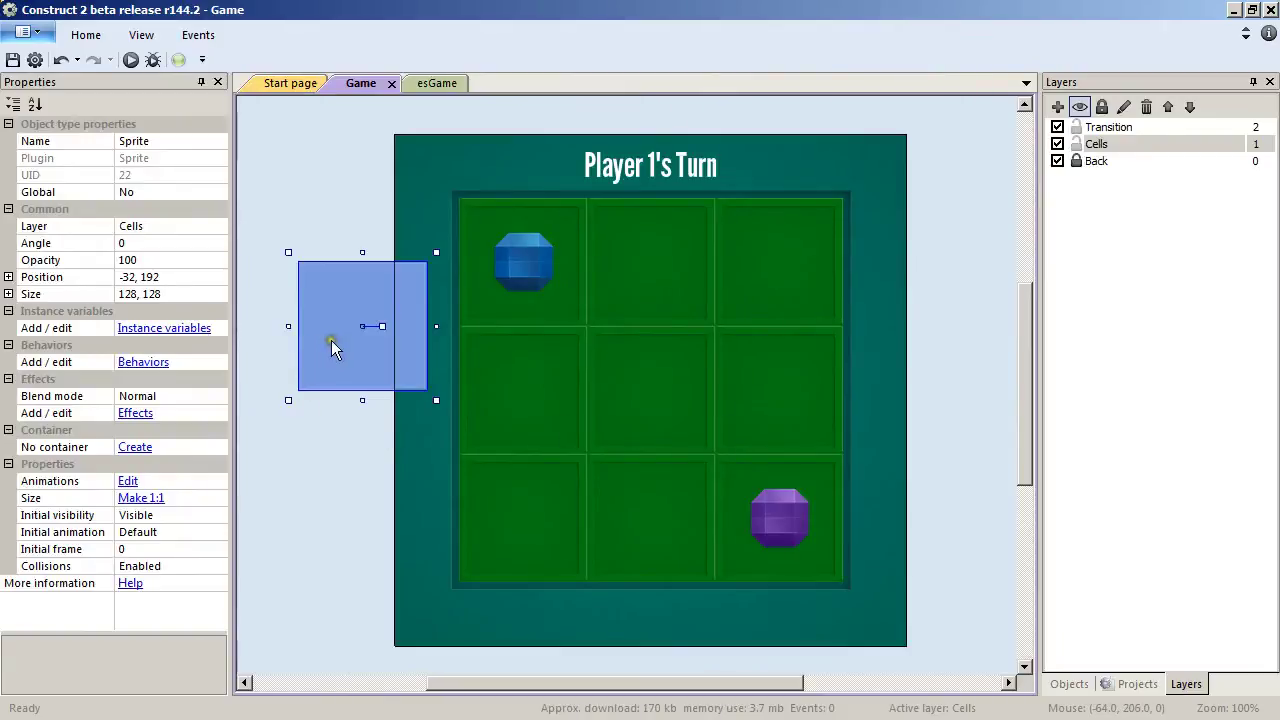
Step: Move the ghost sprite to -96, 64, name it GhostPiece and set opacity 40
left_click_drag(331, 340, 281, 215)
left_click(166, 128)
left_click(167, 148)
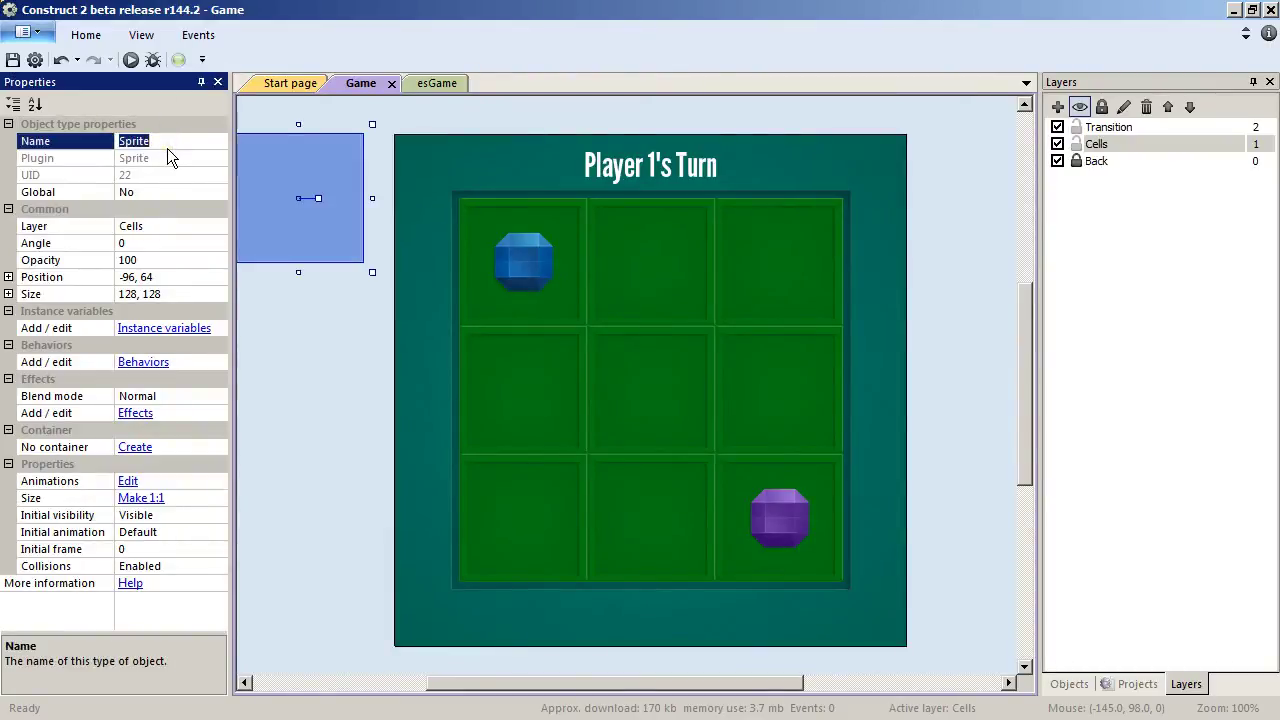
type("GhostPiece")
left_click(150, 263)
type("40")
key("Return")
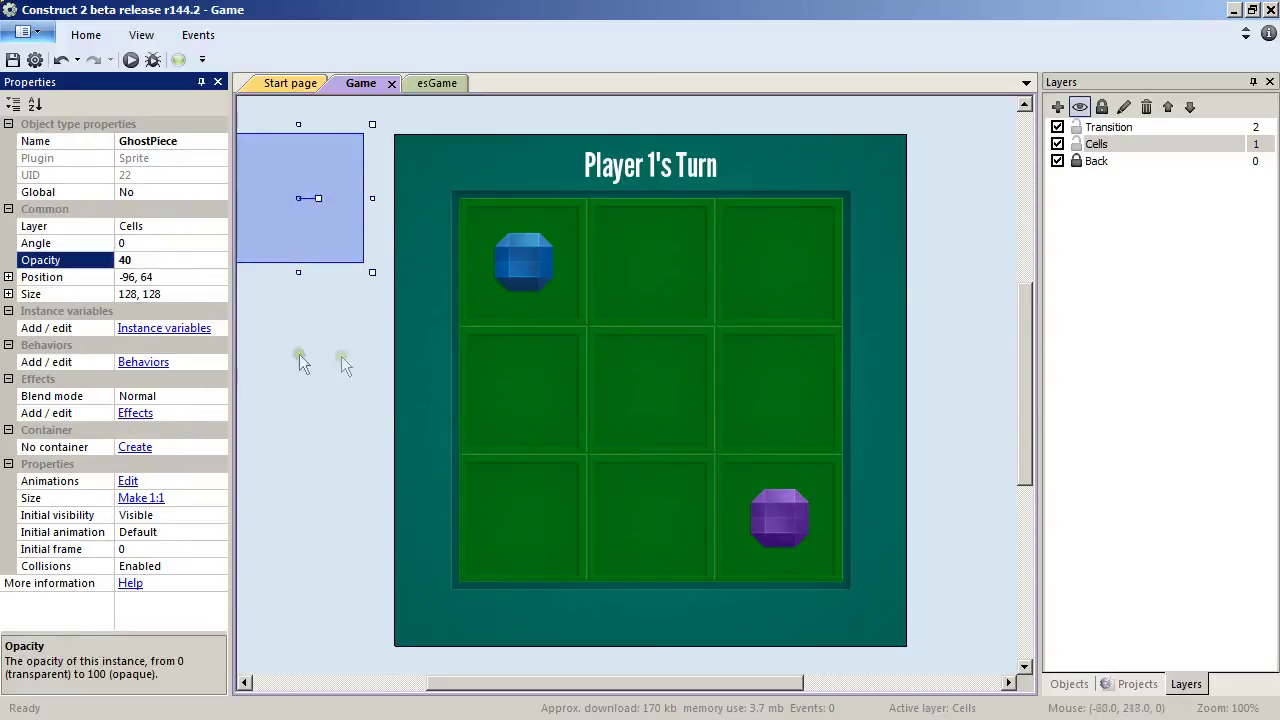
left_click(300, 439)
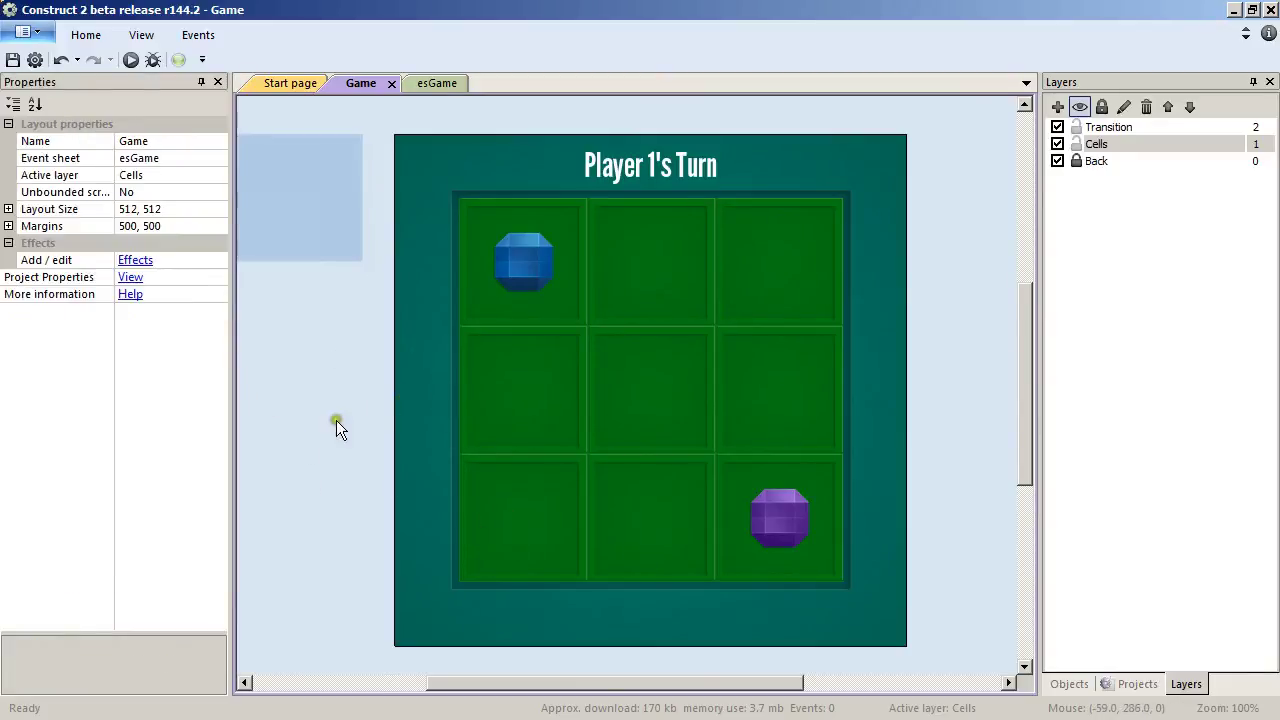
left_click(135, 59)
Step: Insert a sprite at -128, 224 with a 16×16 canvas filled green
double_click(281, 347)
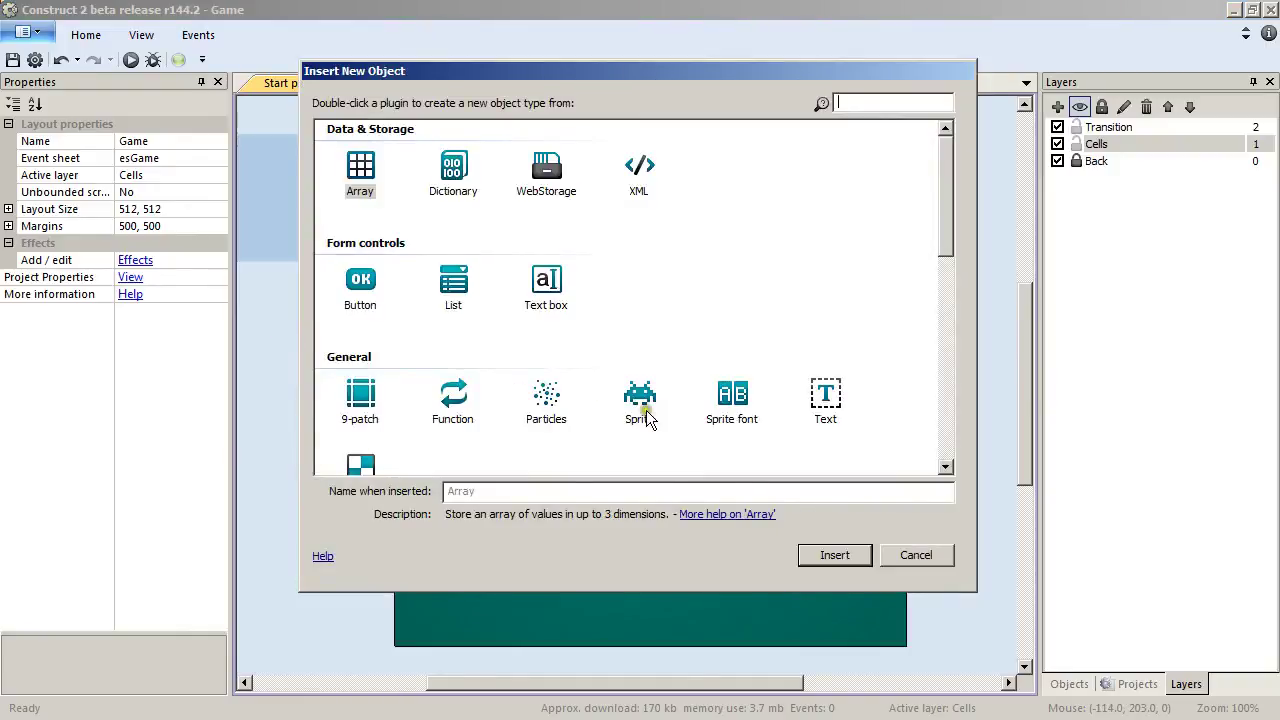
double_click(595, 410)
left_click(272, 371)
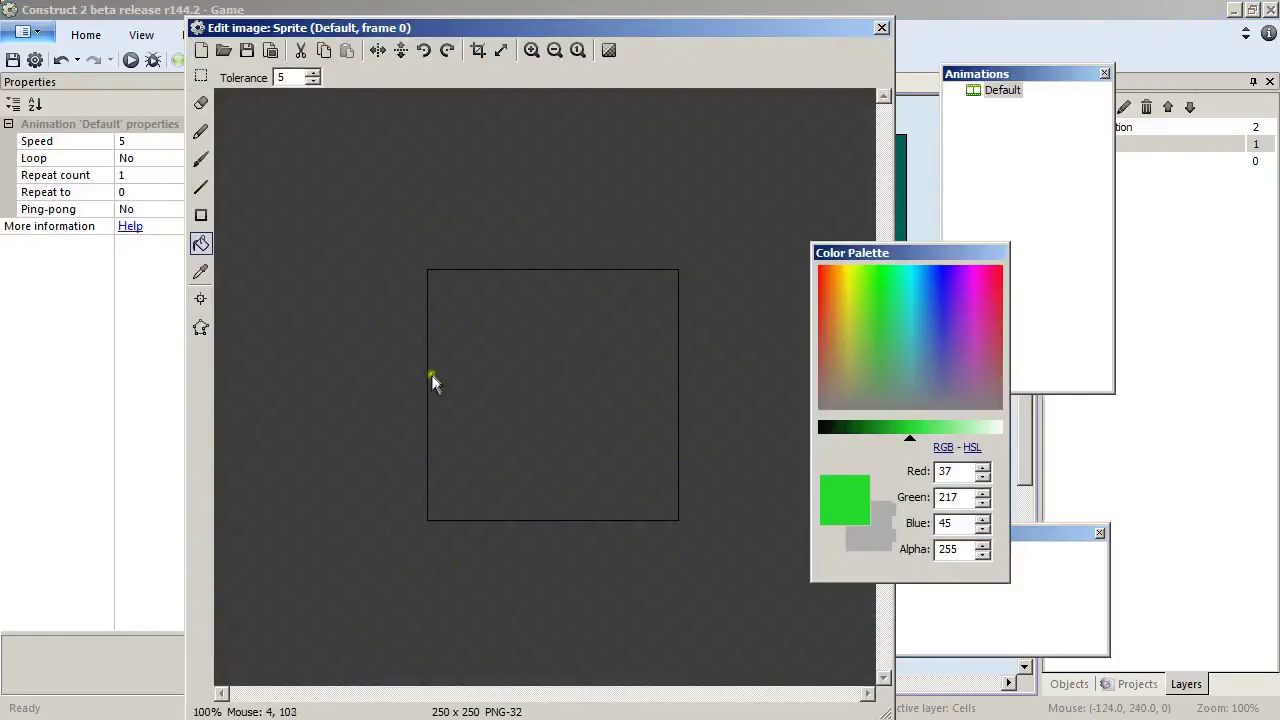
left_click(501, 50)
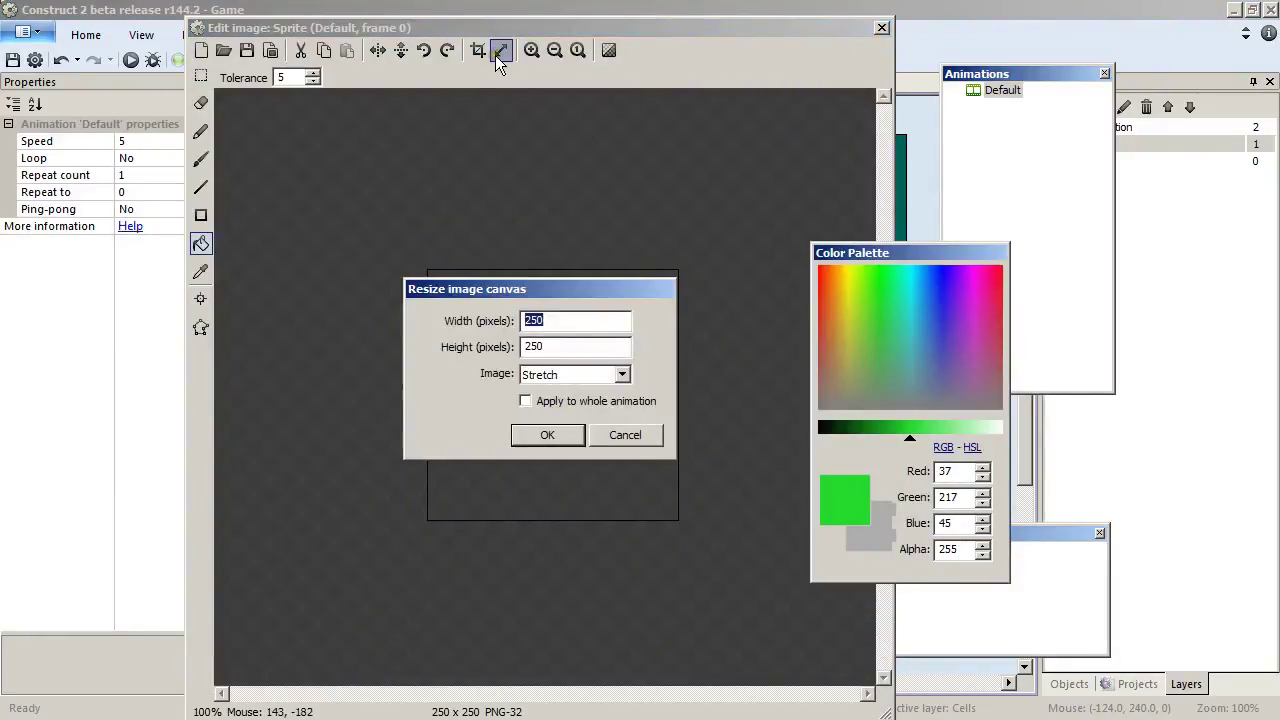
type("16")
left_click(570, 346)
left_click(547, 435)
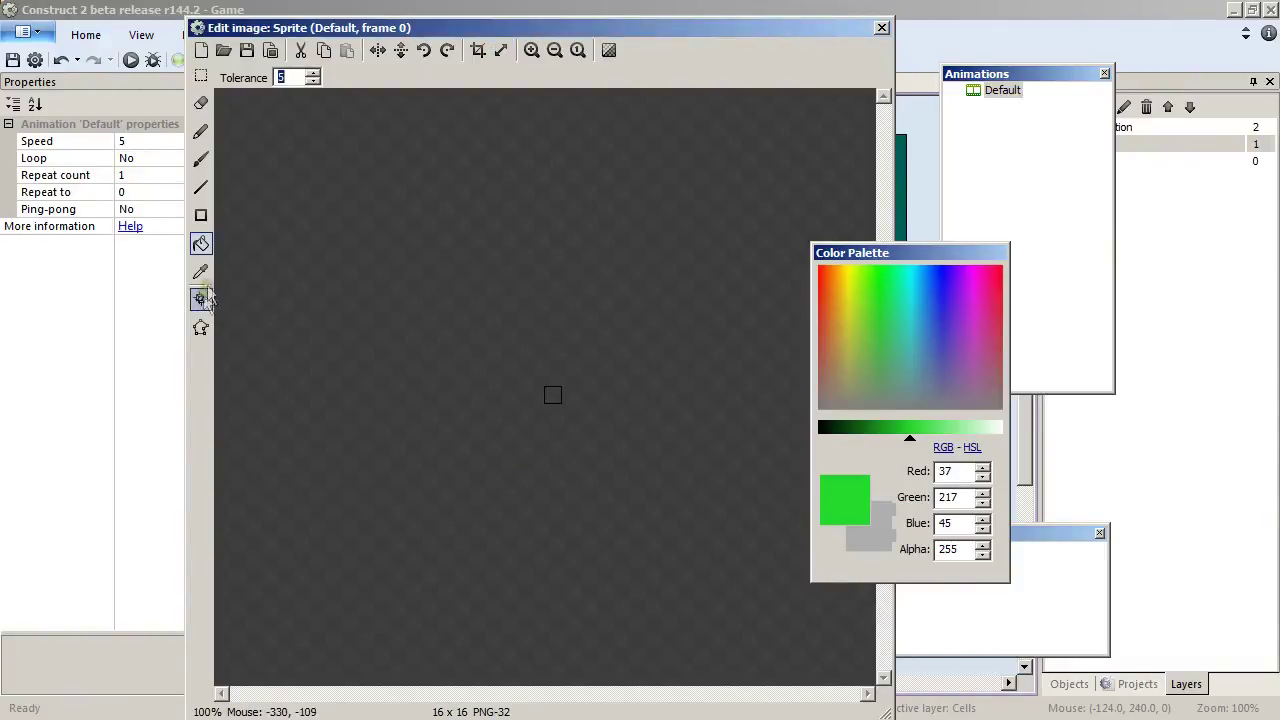
left_click(553, 396)
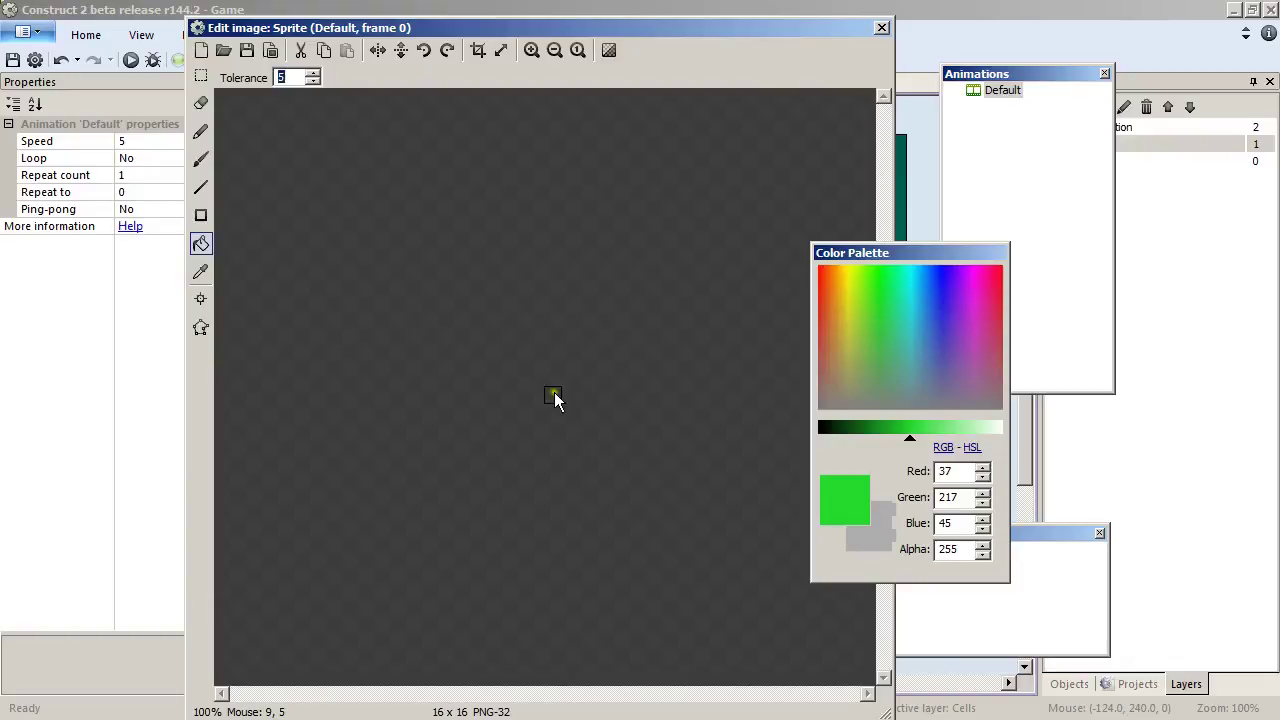
left_click(880, 28)
Step: Name the green sprite Line and give it a Sine behavior
left_click(162, 141)
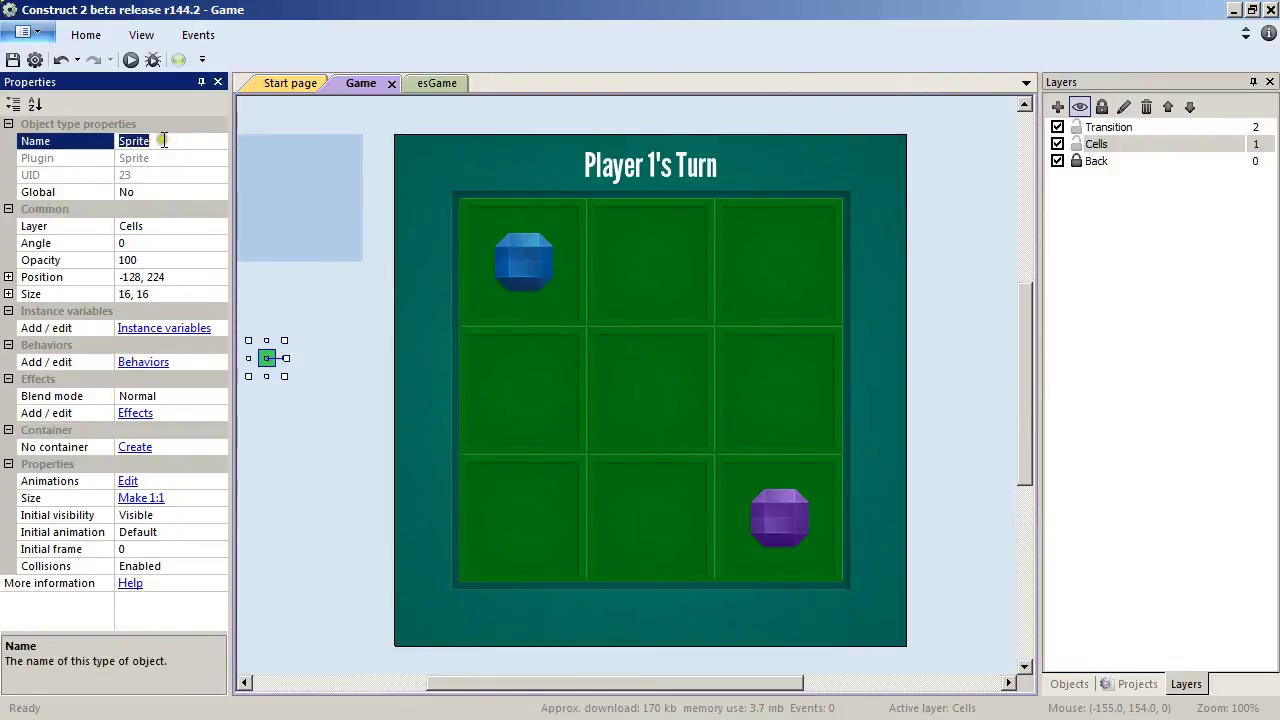
type("Line")
left_click(140, 365)
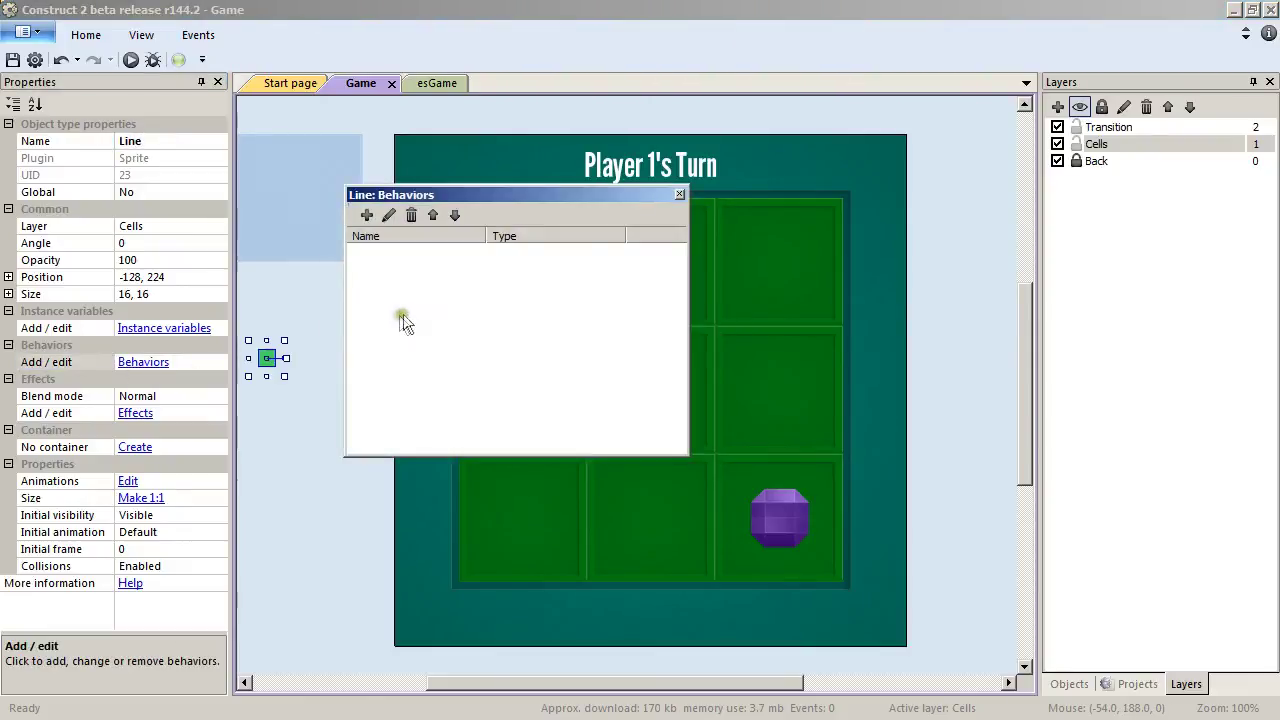
left_click(366, 215)
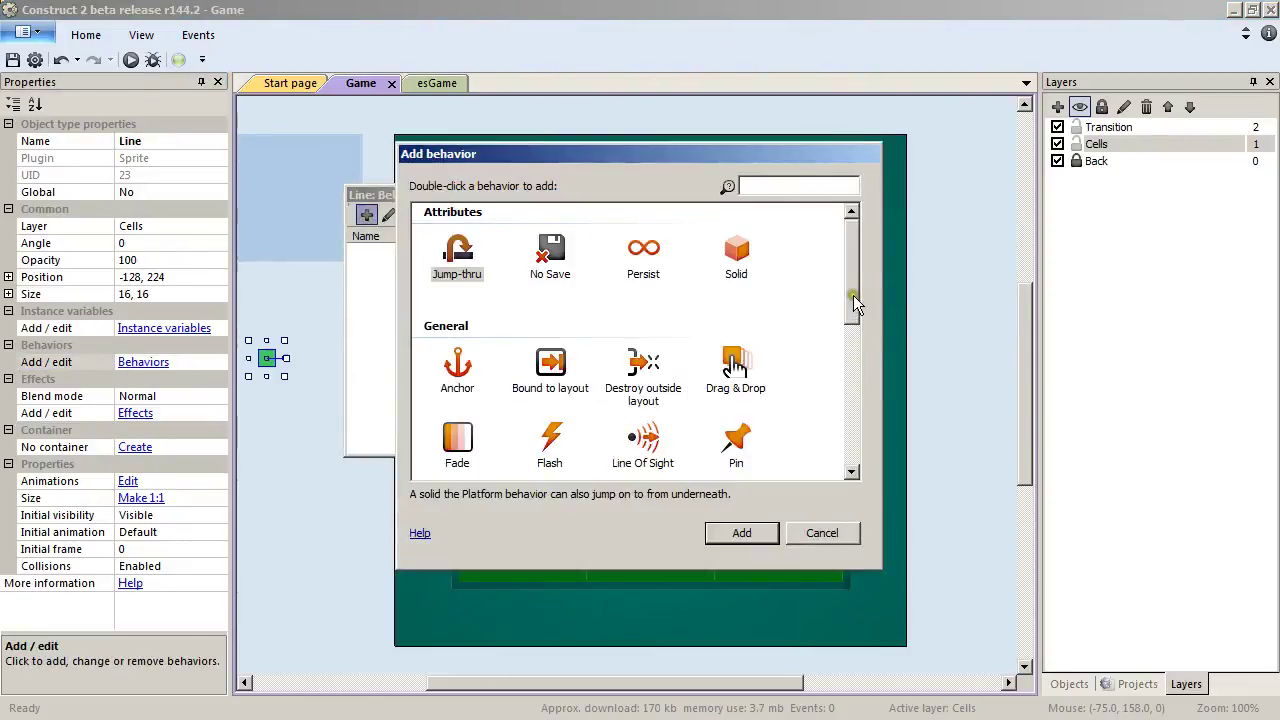
left_click_drag(855, 303, 799, 445)
left_click(455, 418)
left_click(768, 533)
left_click(677, 196)
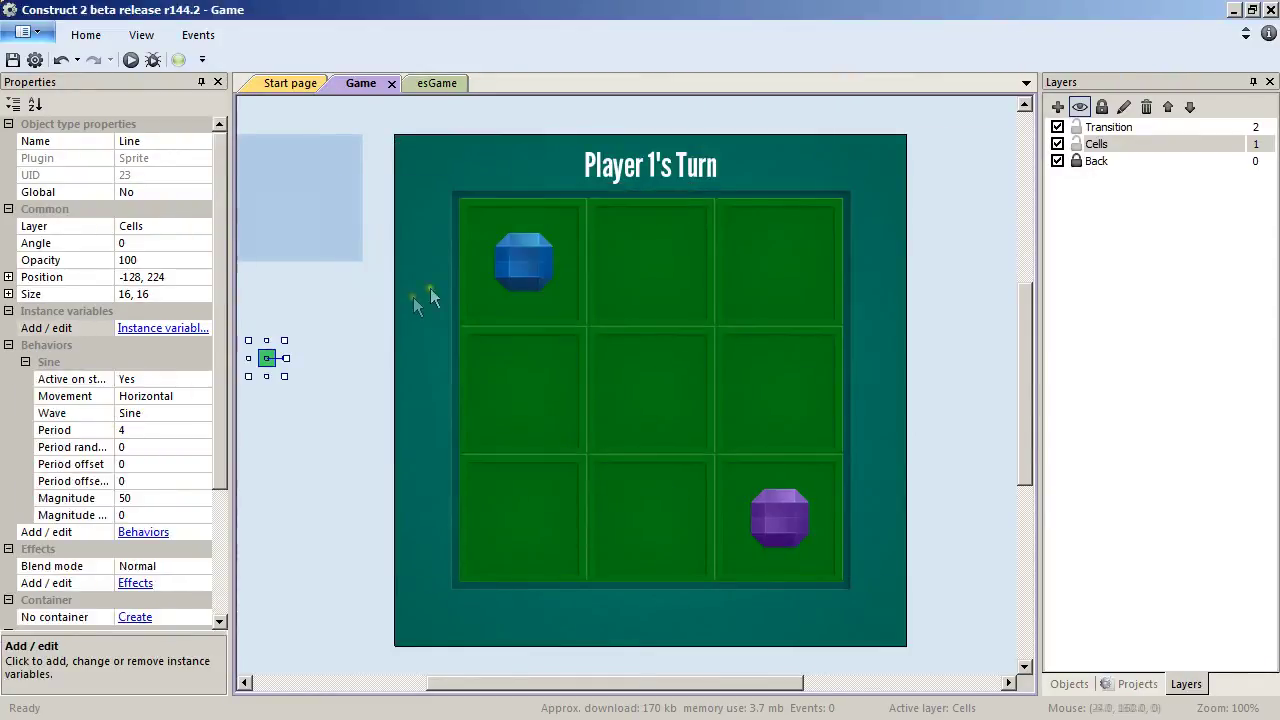
Step: Set the Sine behavior's Movement to Vertical
left_click(207, 397)
left_click(205, 397)
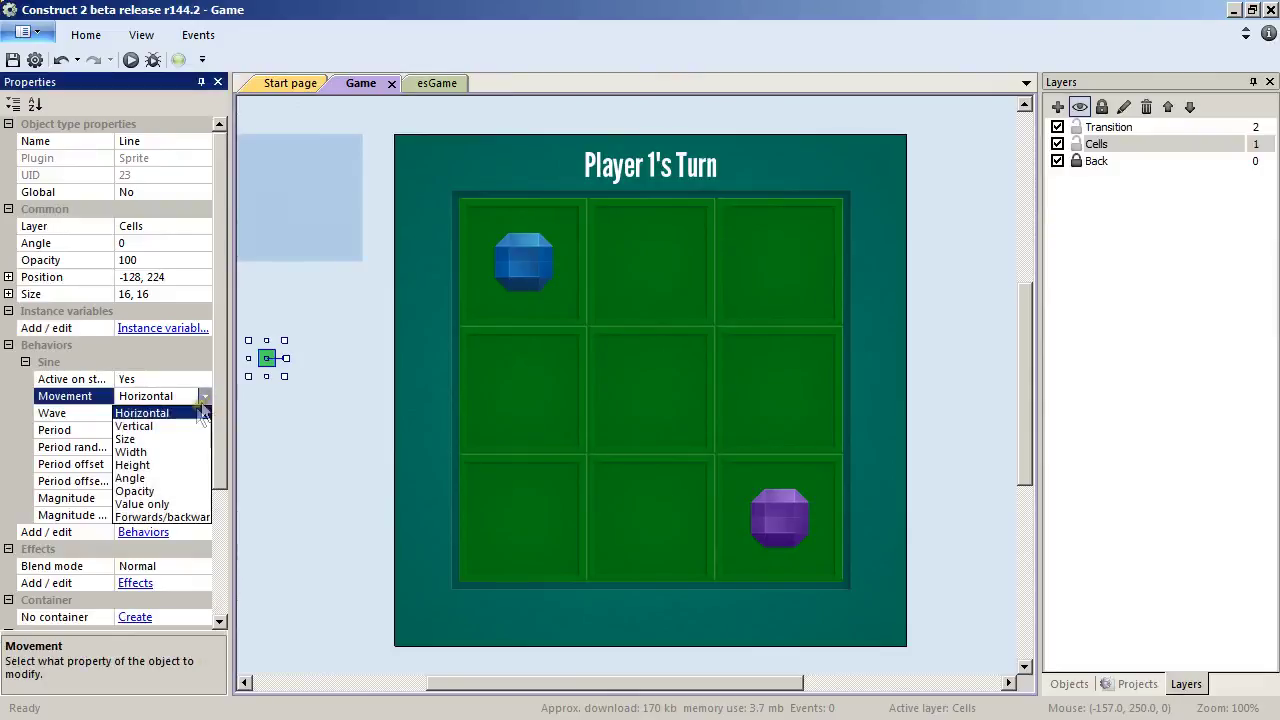
left_click(186, 413)
left_click(341, 501)
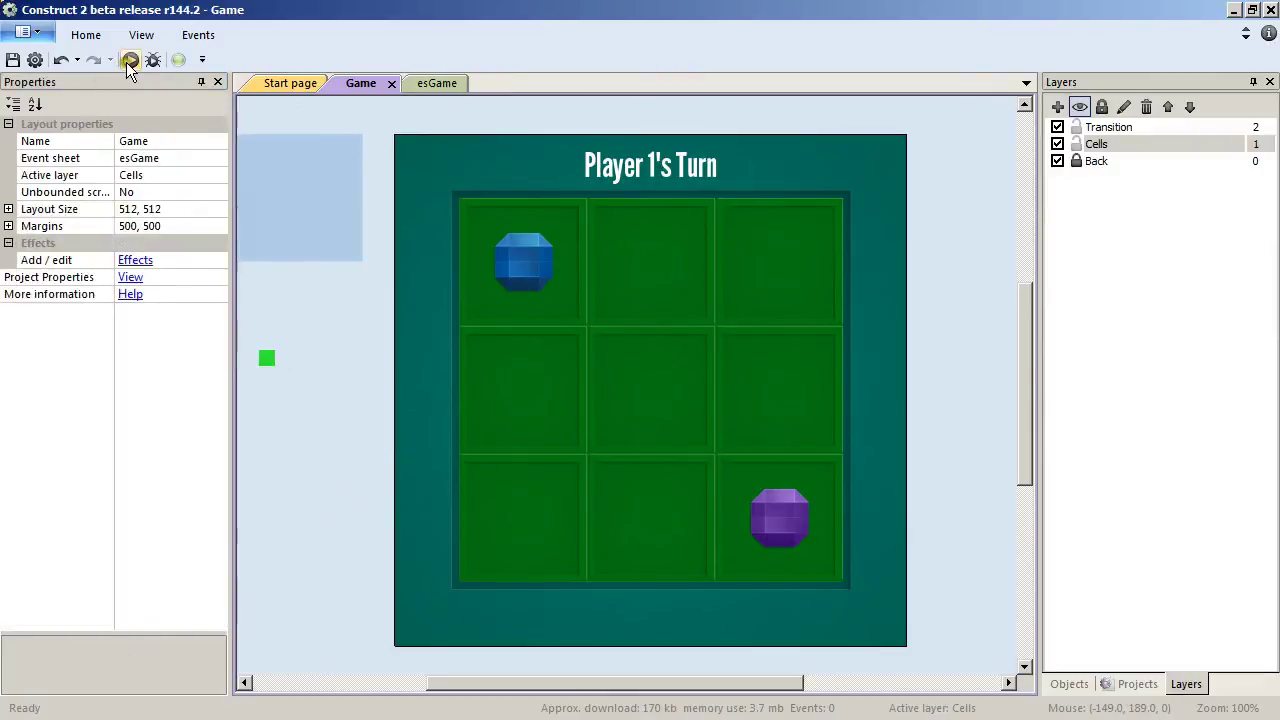
left_click(130, 59)
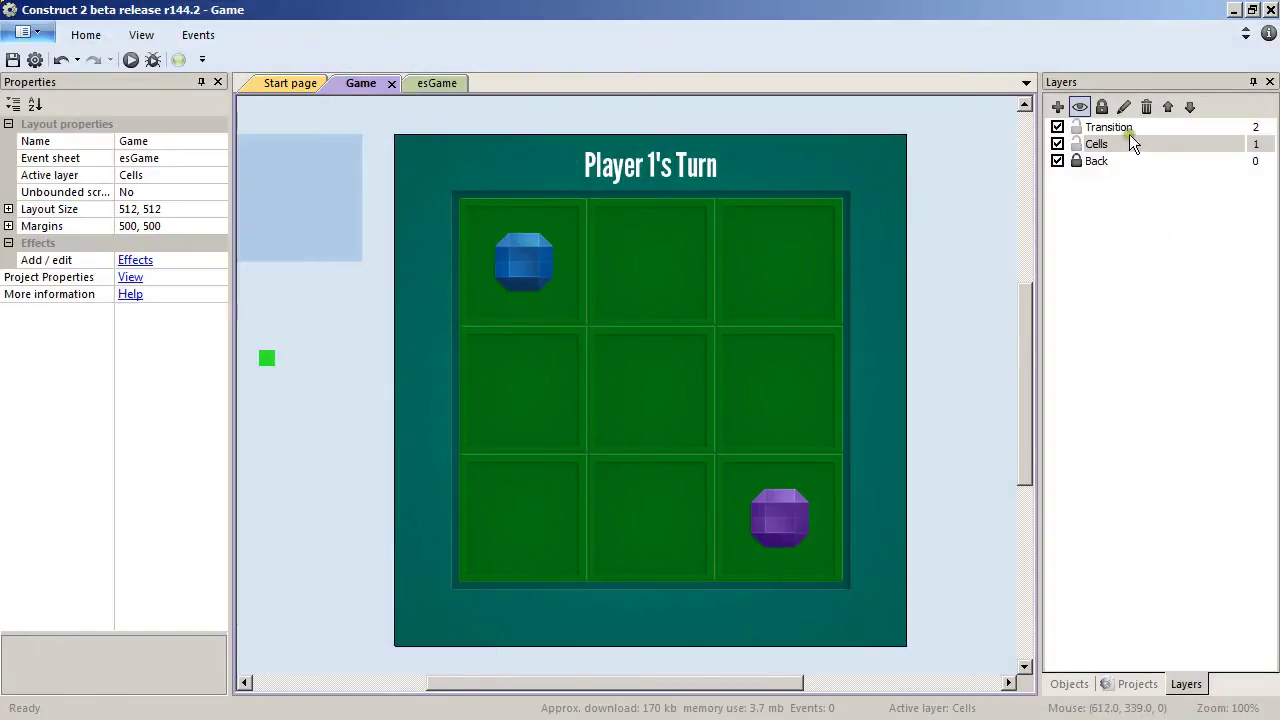
Step: Insert a new sprite on the Transition layer just left of the board
left_click(1133, 127)
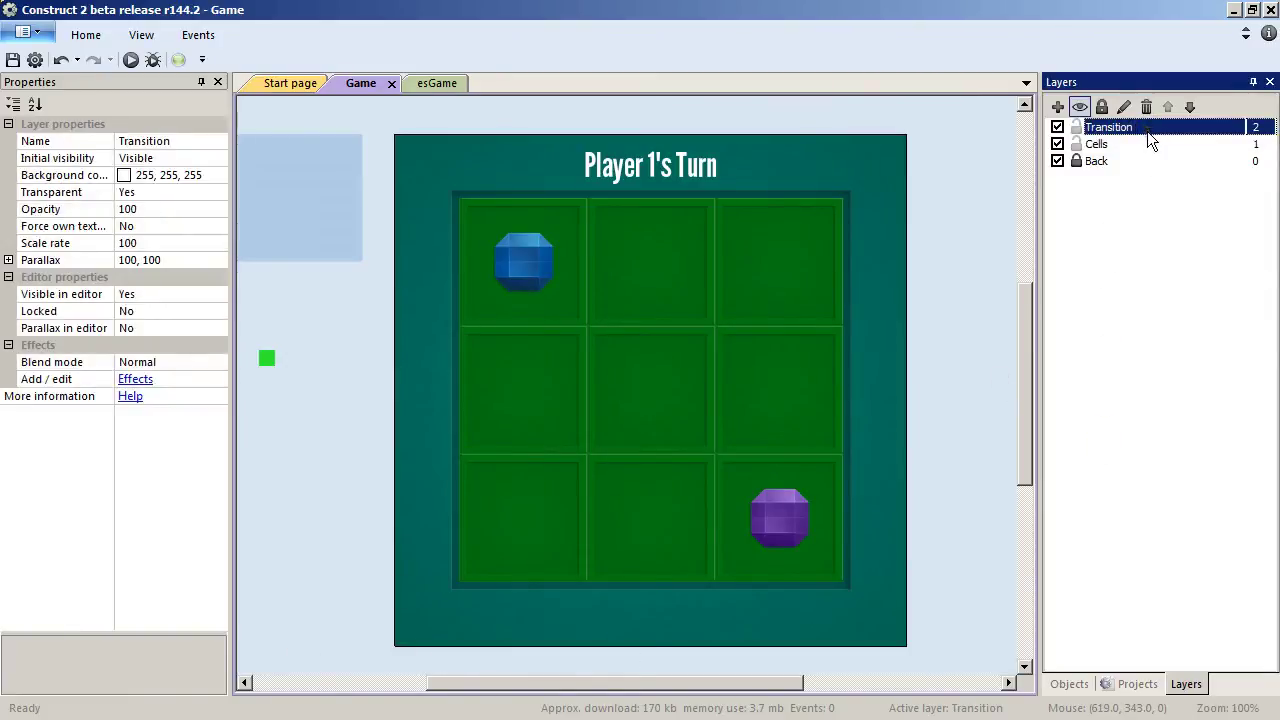
double_click(374, 564)
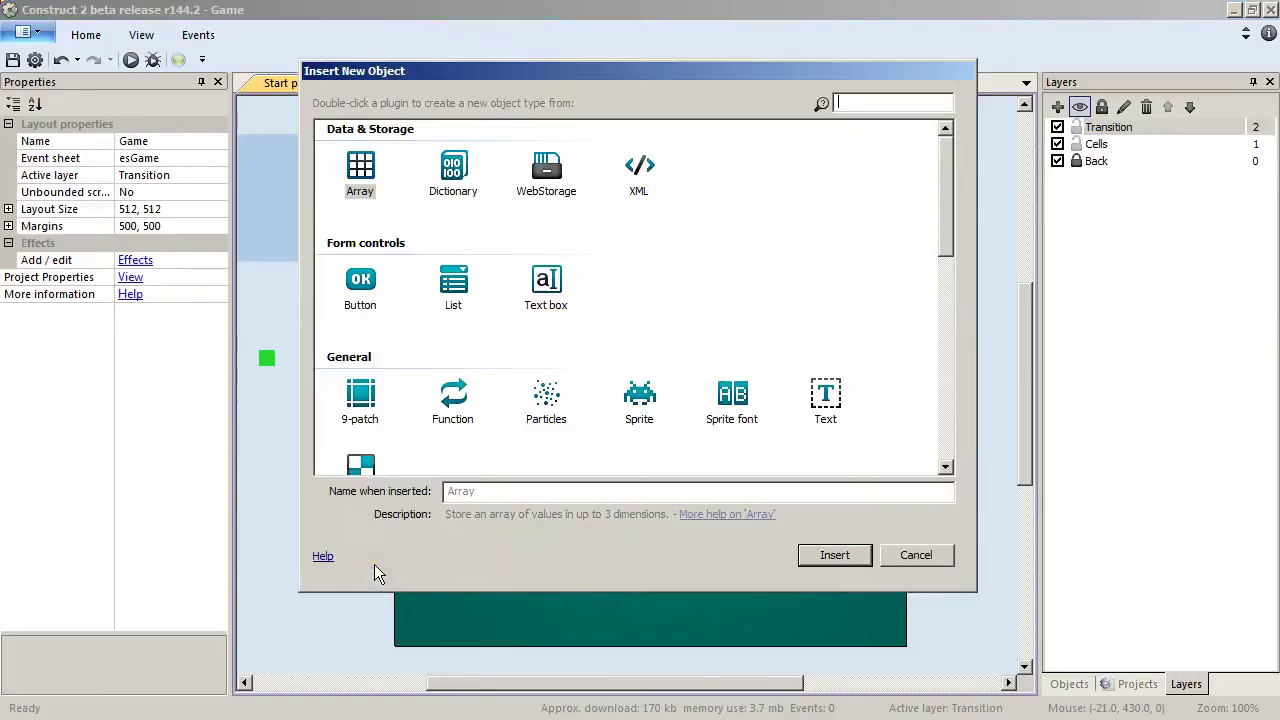
double_click(639, 395)
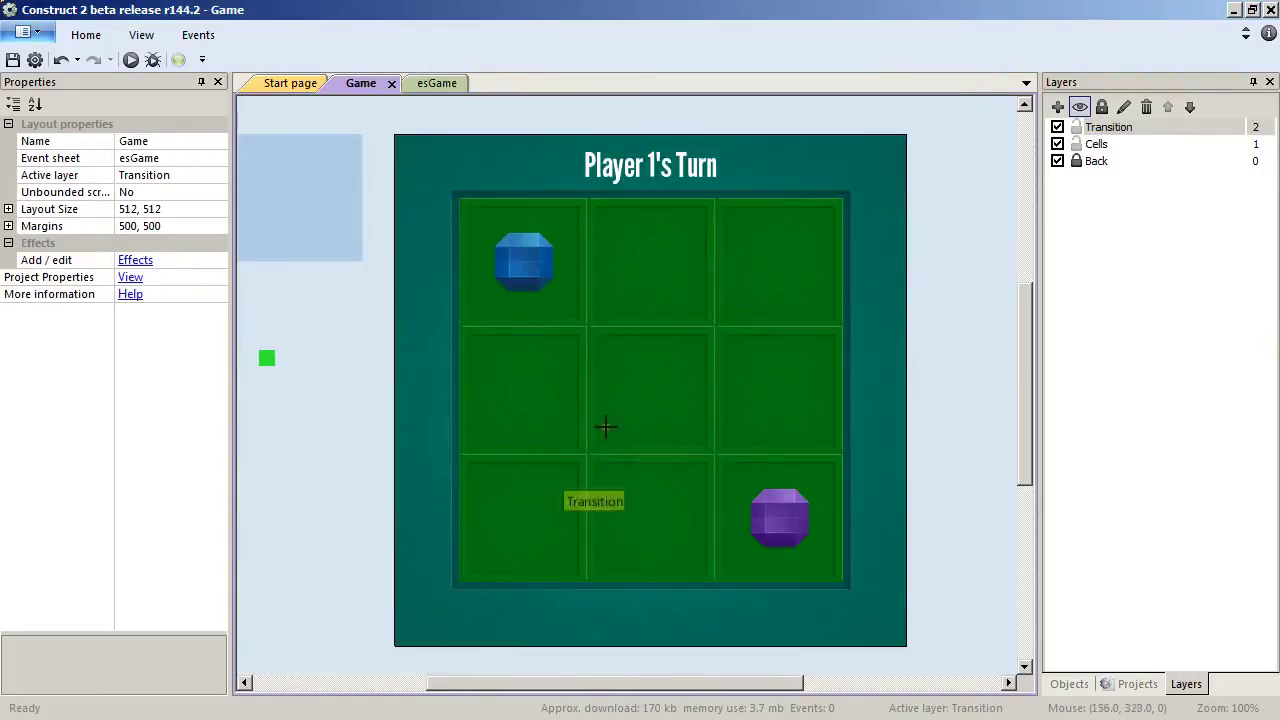
left_click(411, 420)
Step: Resize the sprite's canvas to 16×16 and flood-fill it solid black
left_click(501, 50)
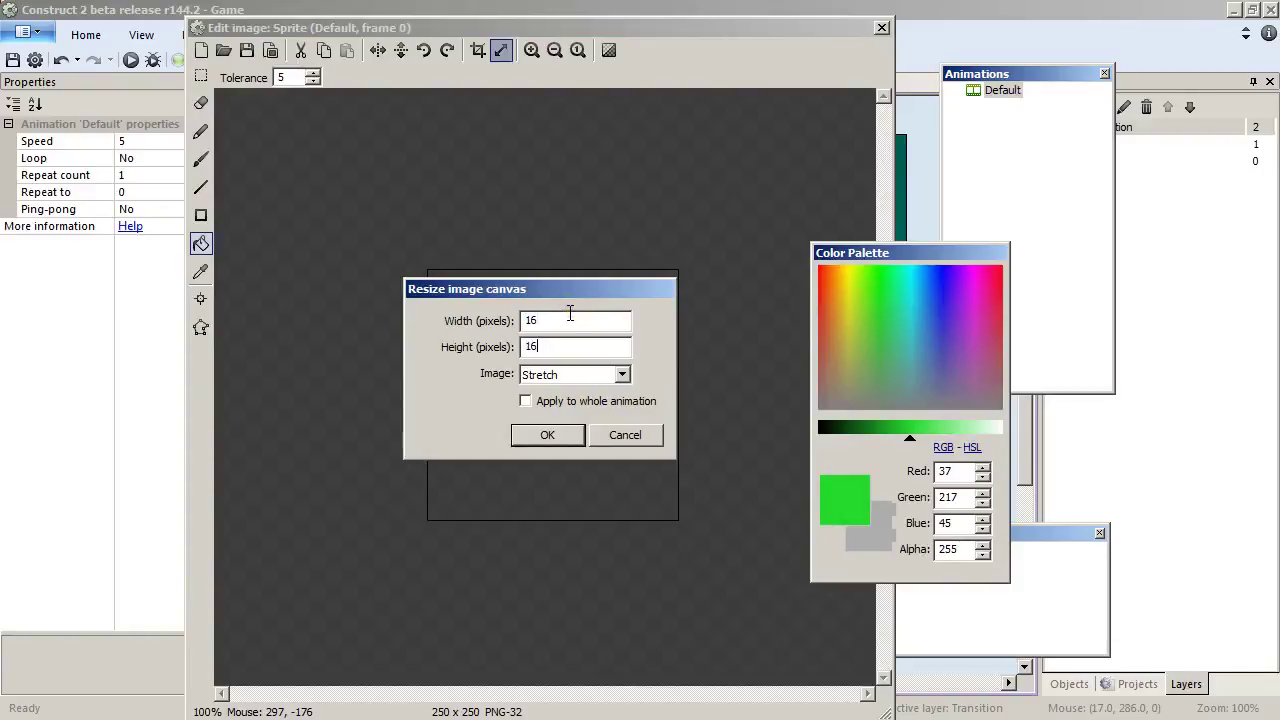
left_click(530, 436)
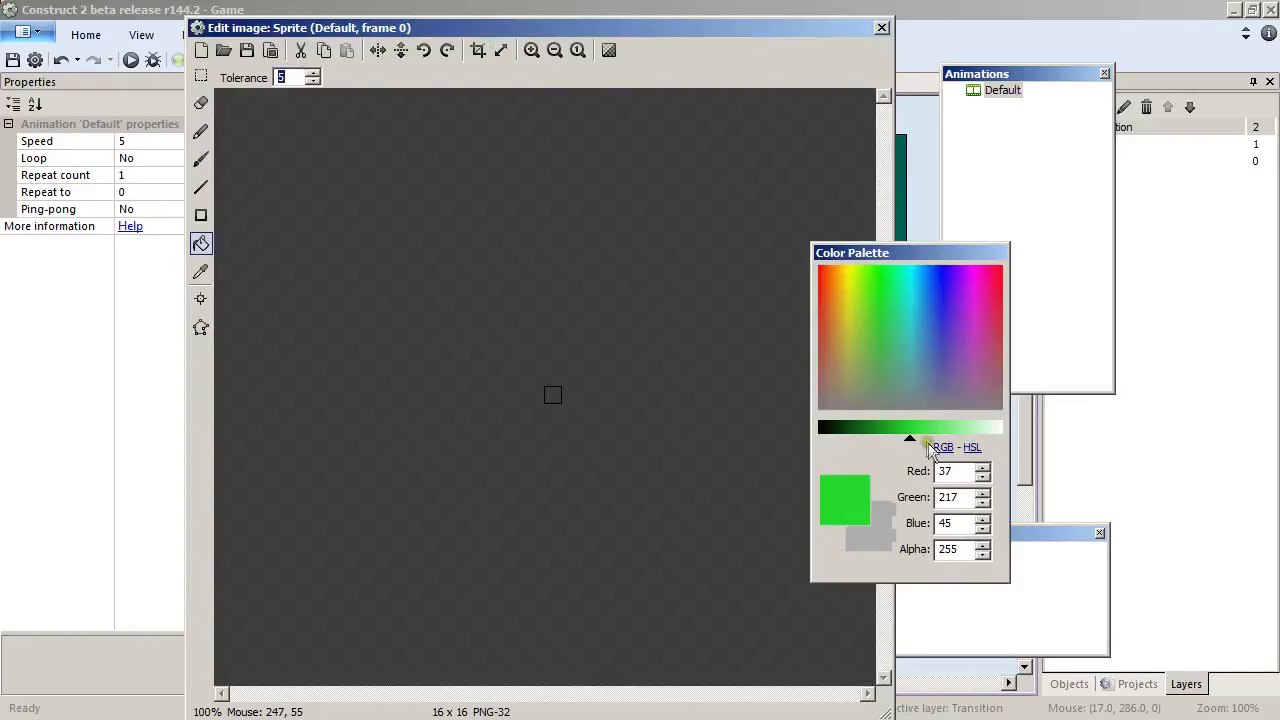
left_click(914, 435)
left_click_drag(914, 435, 800, 443)
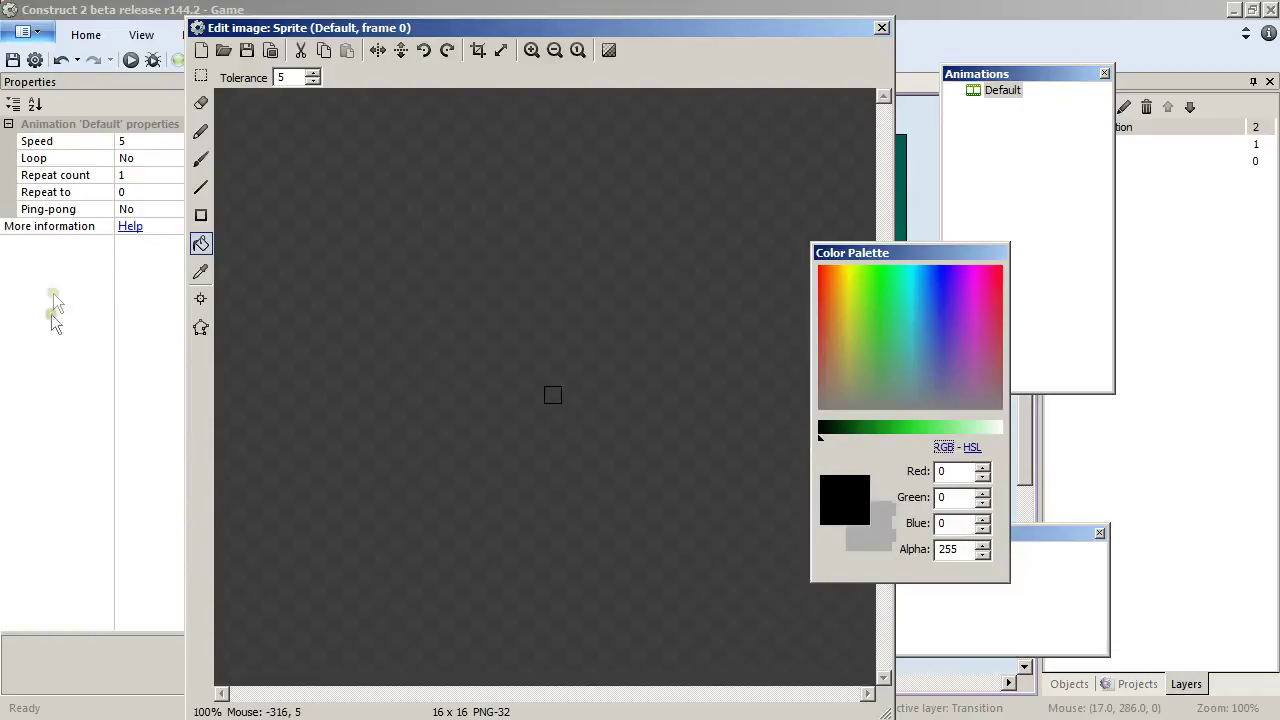
left_click(200, 243)
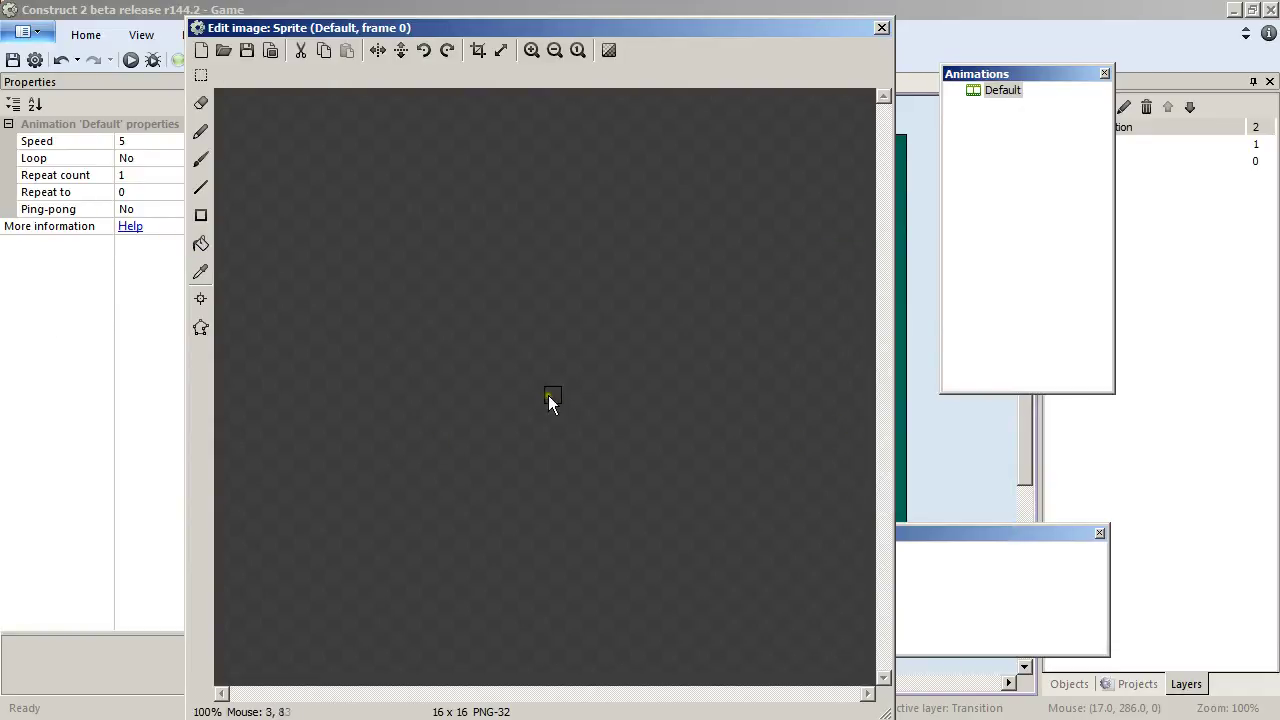
left_click(200, 243)
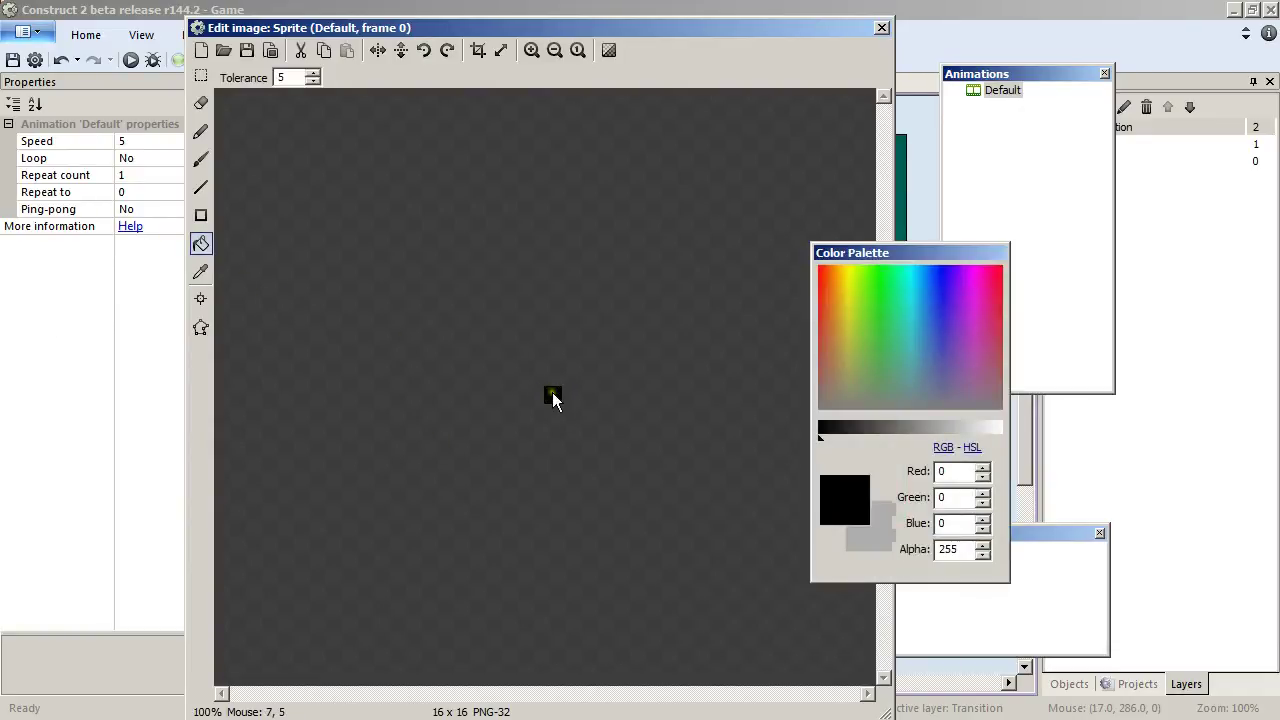
left_click(553, 397)
Step: Stretch the black square to 608×608 at 248, 248 over the board, with opacity 60
left_click(881, 27)
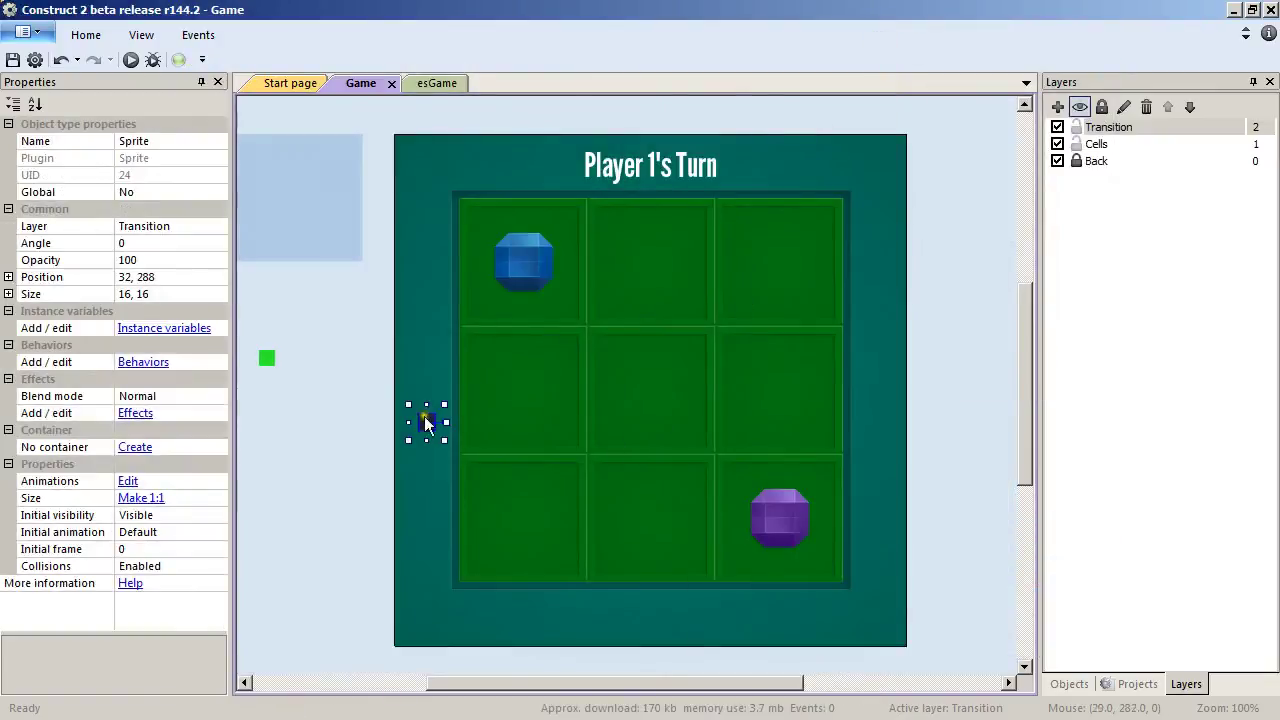
left_click_drag(408, 405, 360, 103)
left_click_drag(444, 440, 957, 543)
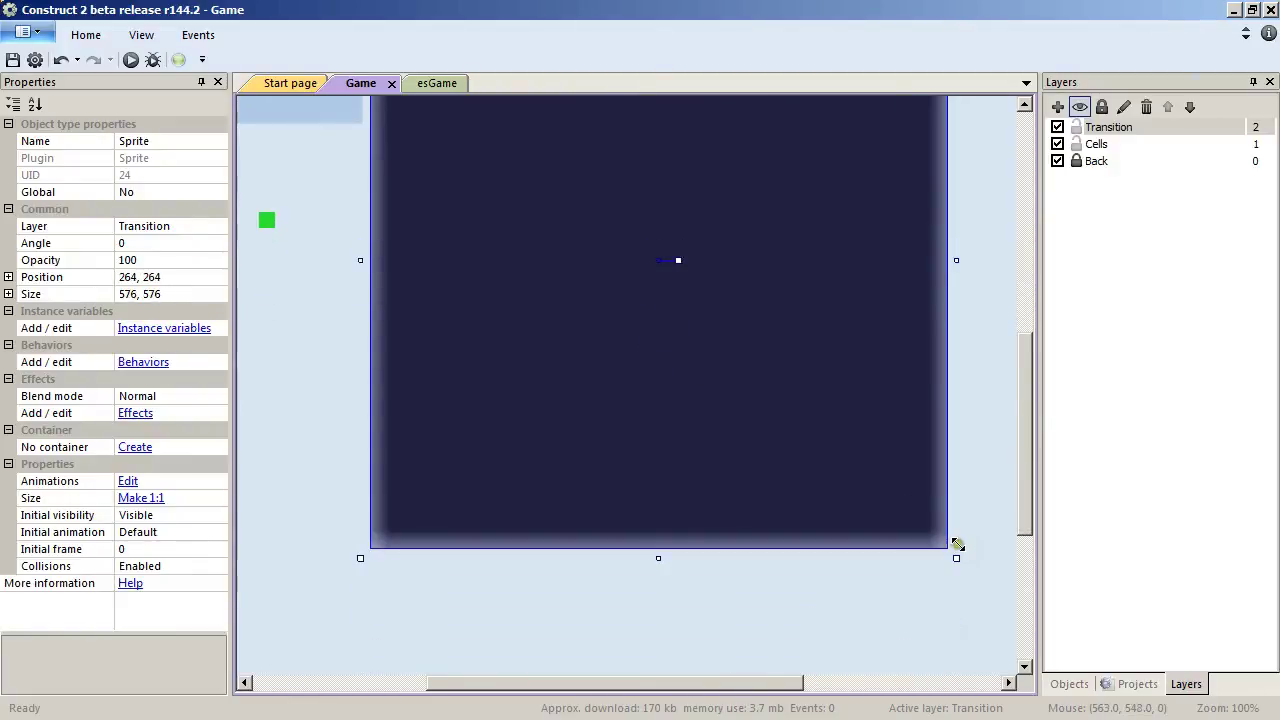
left_click(165, 264)
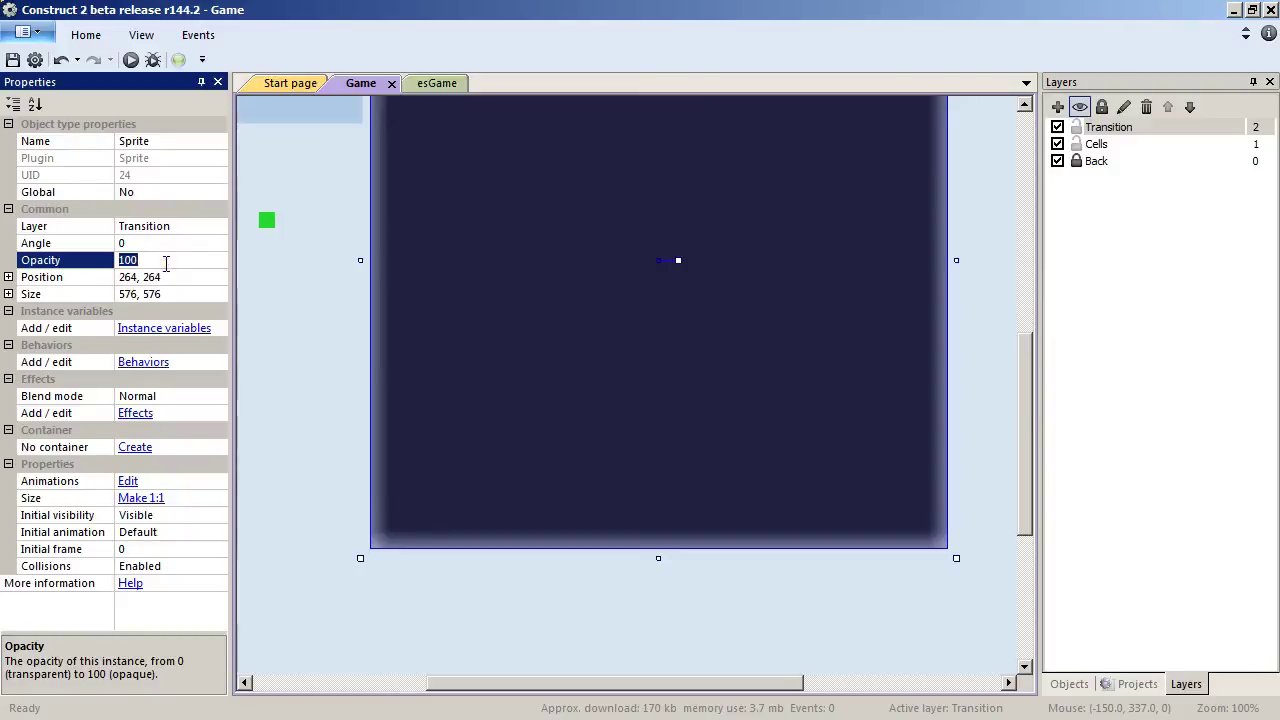
type("60")
key("Return")
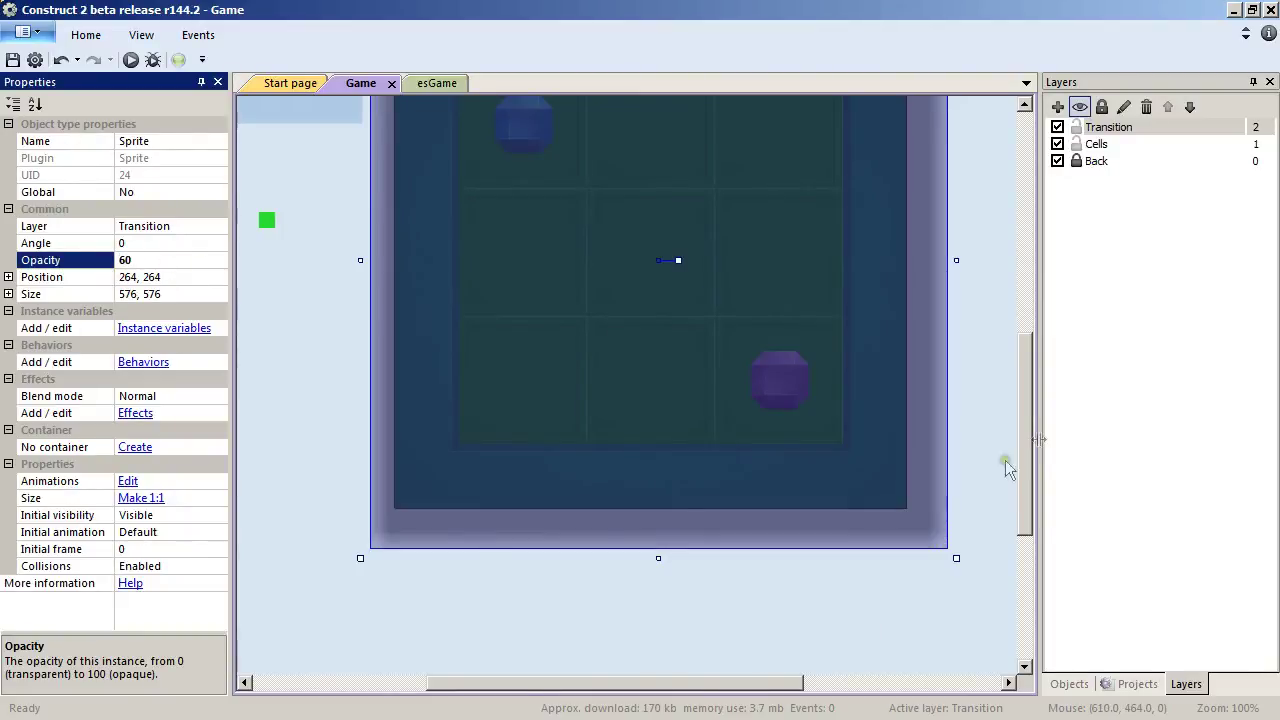
left_click_drag(1025, 457, 1031, 366)
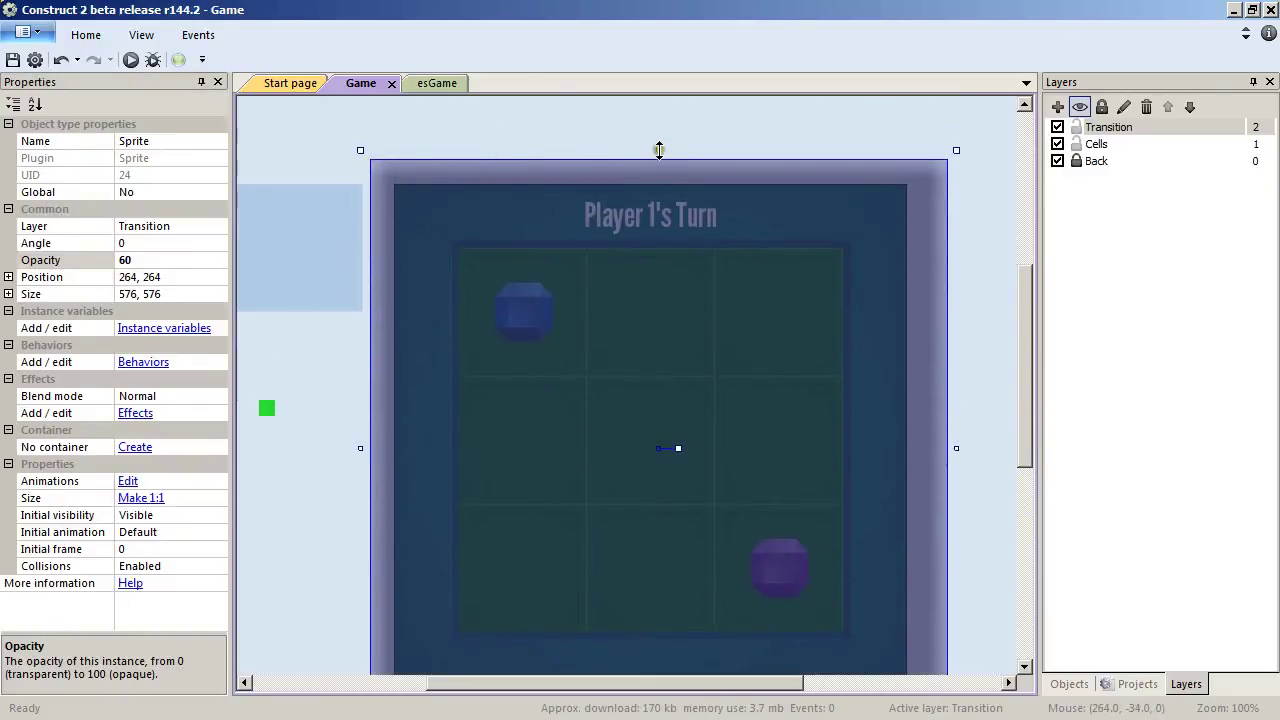
left_click_drag(658, 150, 658, 118)
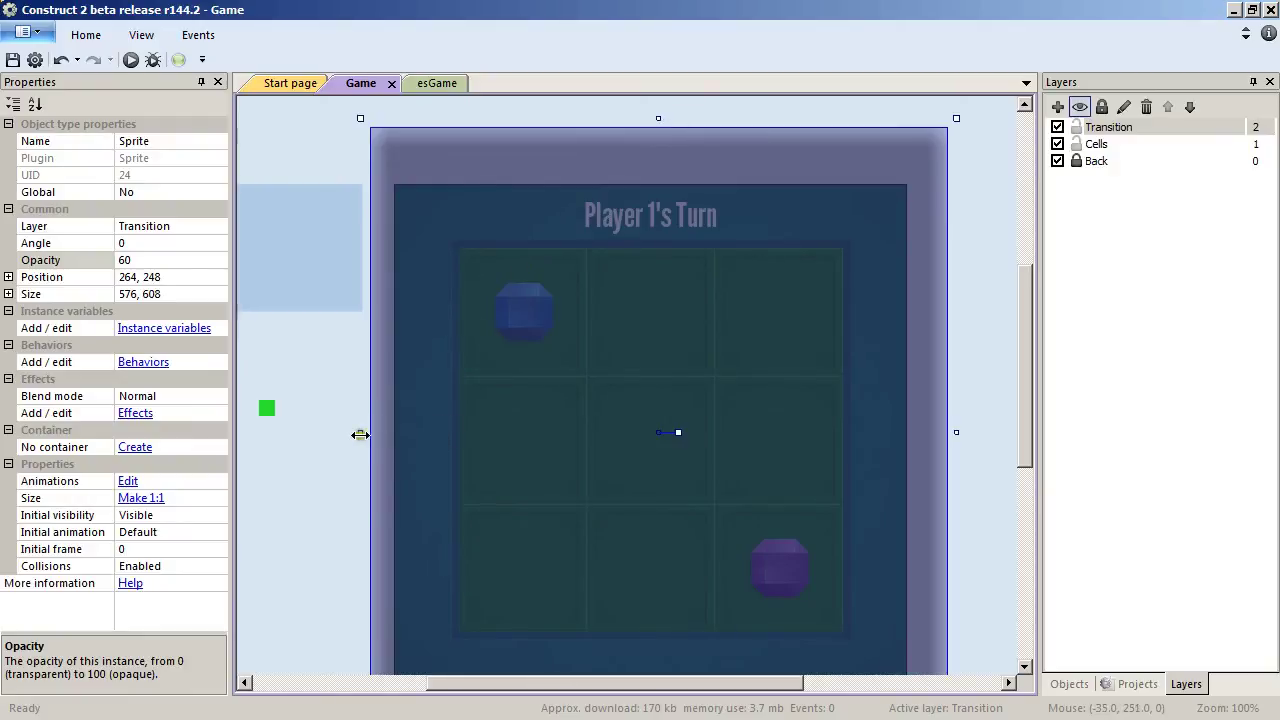
left_click_drag(360, 434, 328, 434)
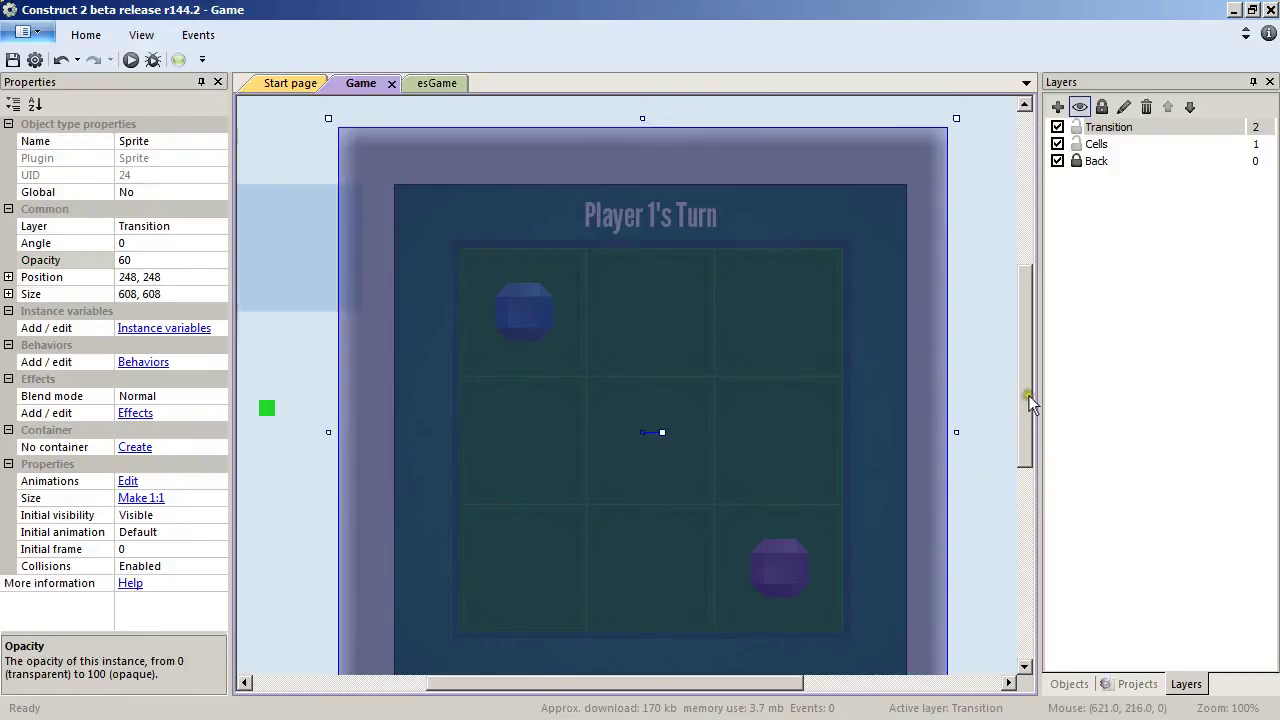
mouse_move(1030, 395)
left_mouse_down()
mouse_move(1026, 454)
mouse_move(1028, 408)
left_mouse_up()
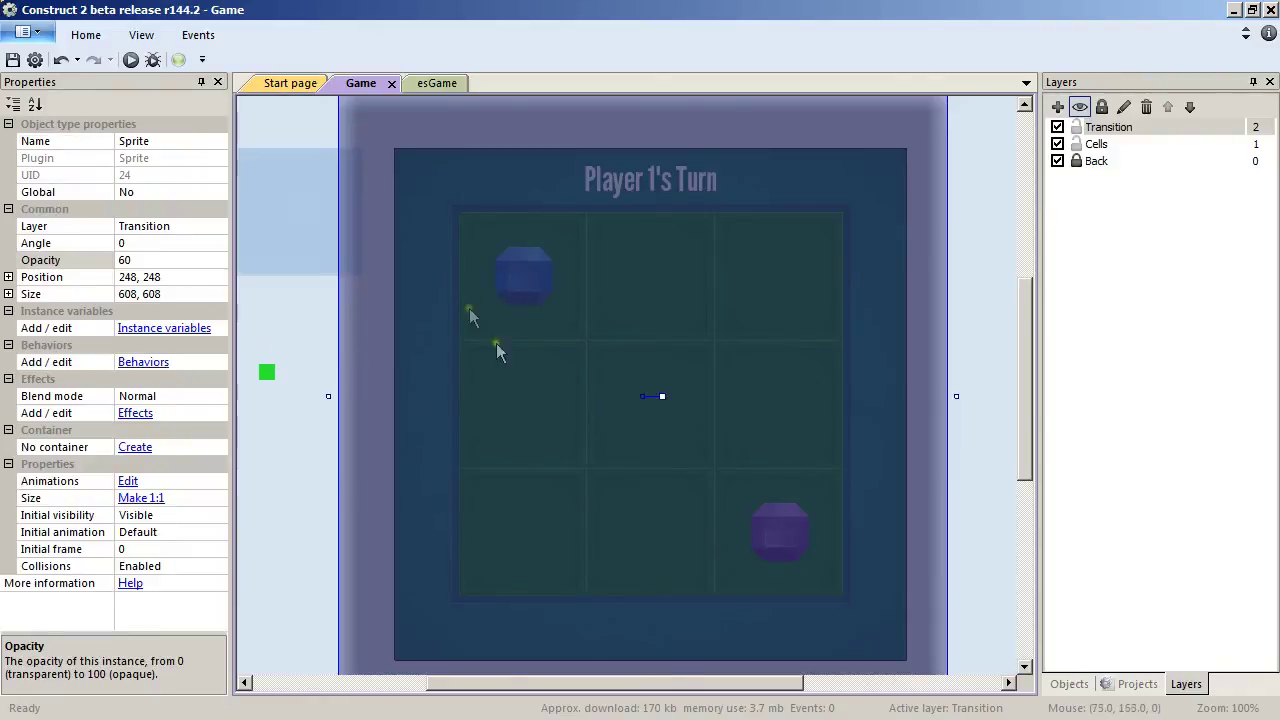
Step: Name the dark overlay sprite 'Transition' and deselect it
left_click(190, 140)
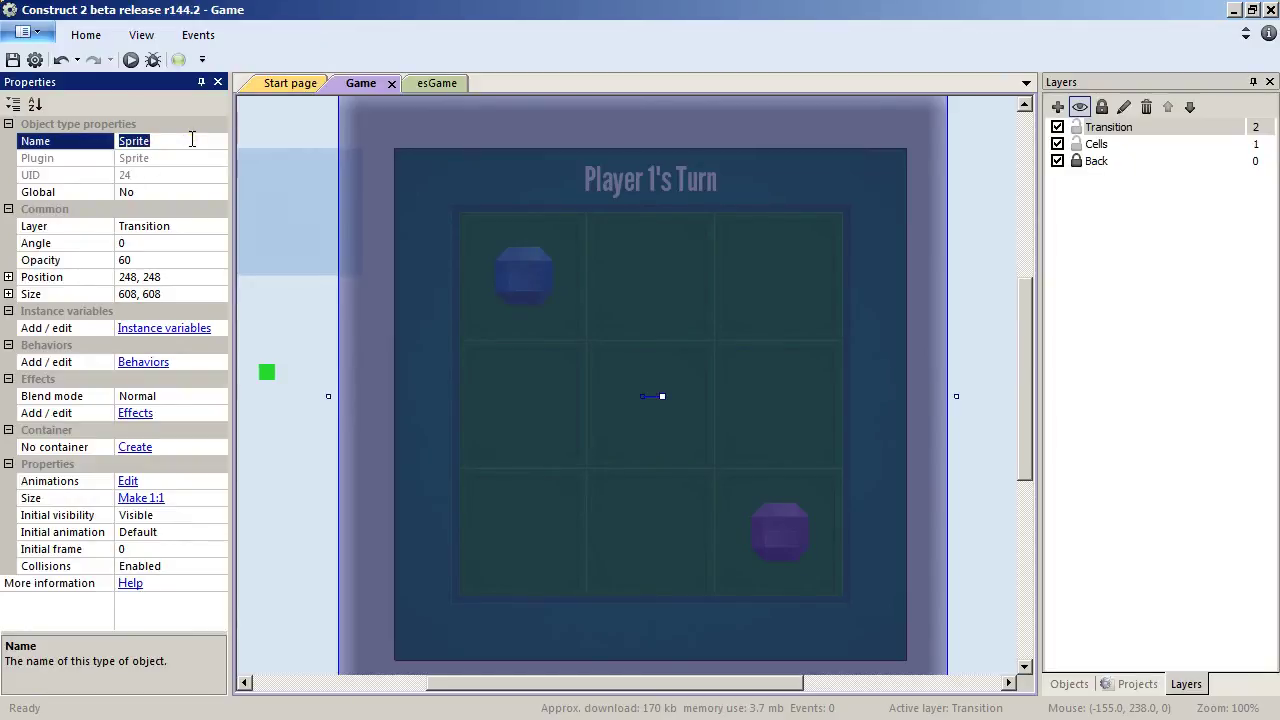
type("Transition")
key("Return")
left_click(986, 556)
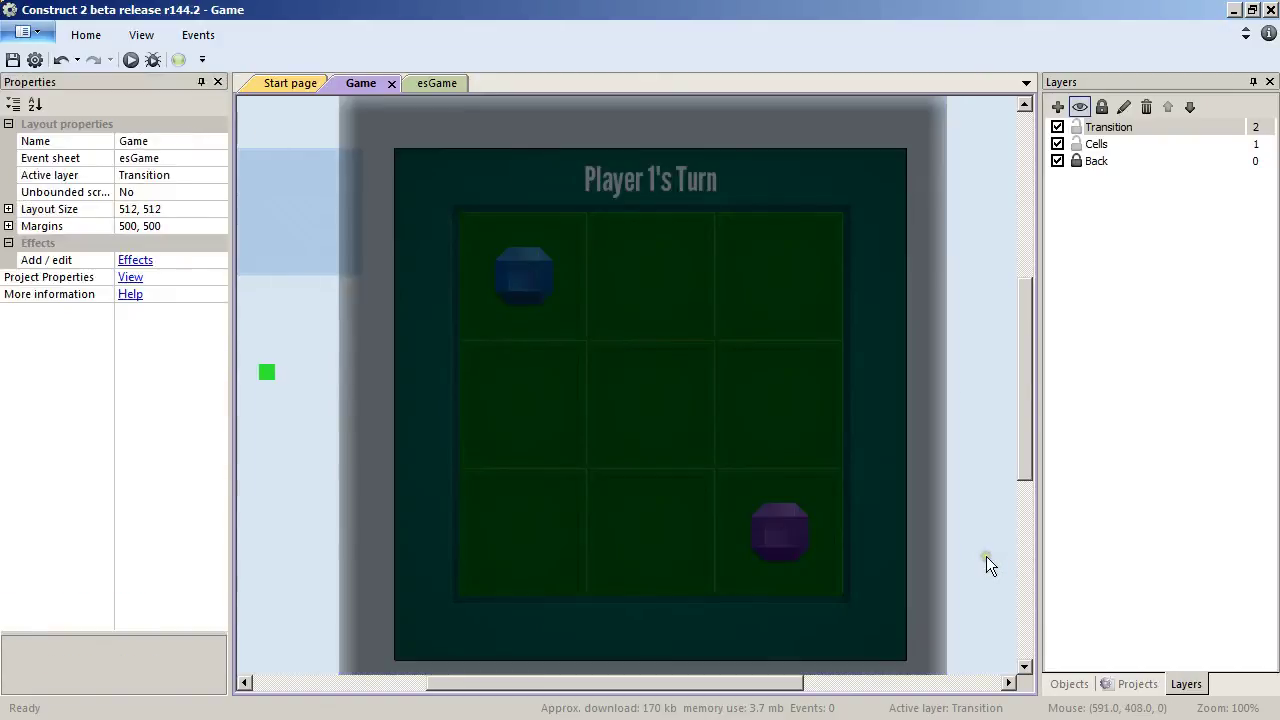
Step: Insert a new sprite and import the six txt images (player turns, wins, Computer, Resolution) as frames
double_click(998, 538)
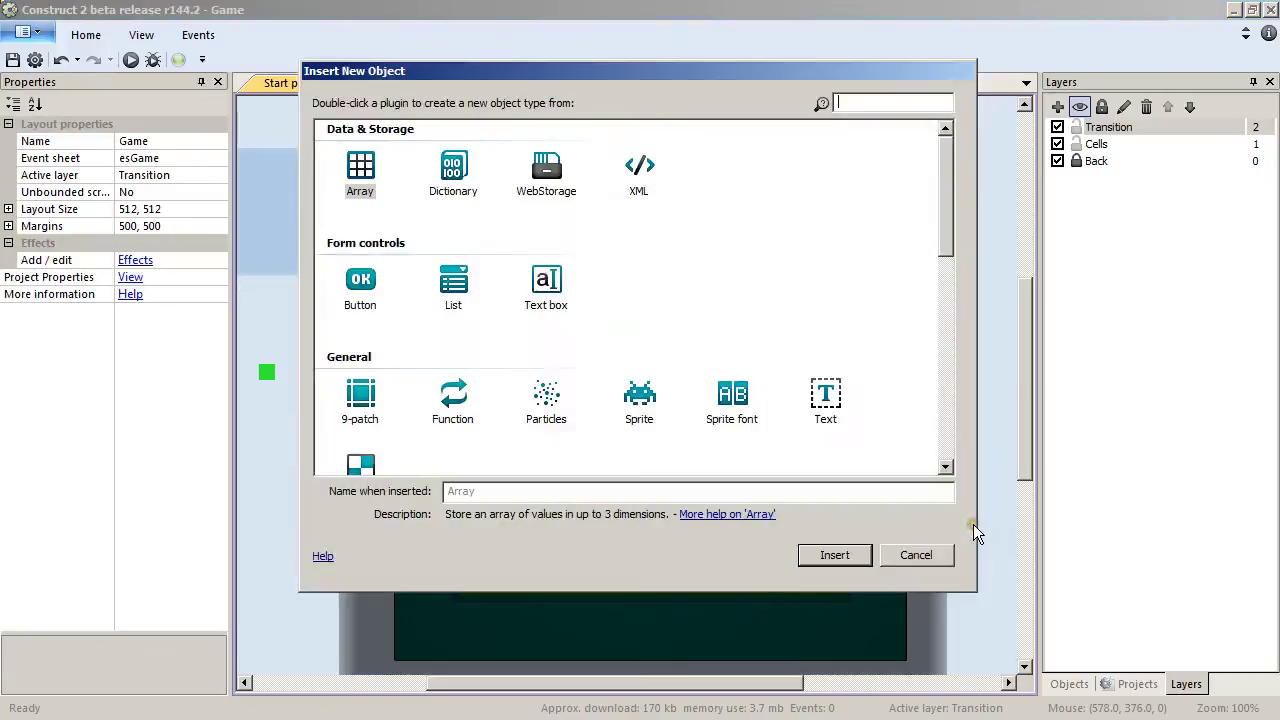
double_click(634, 414)
left_click(572, 436)
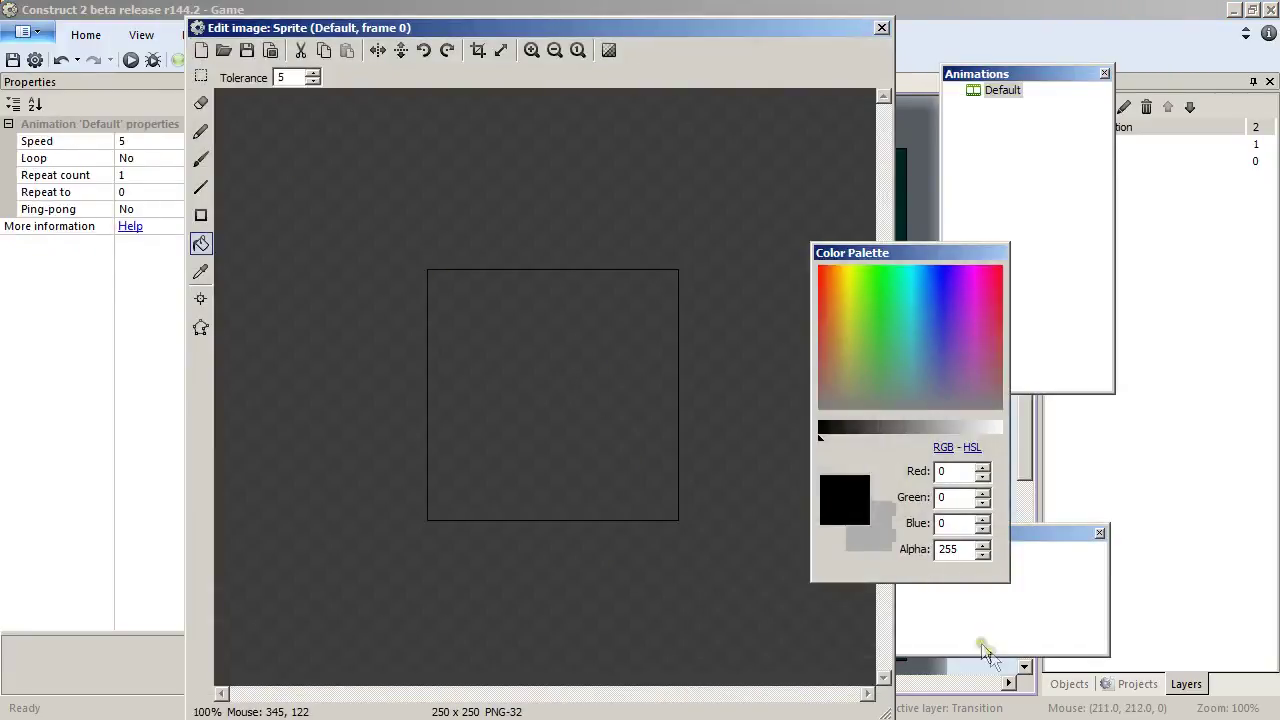
left_click(965, 508)
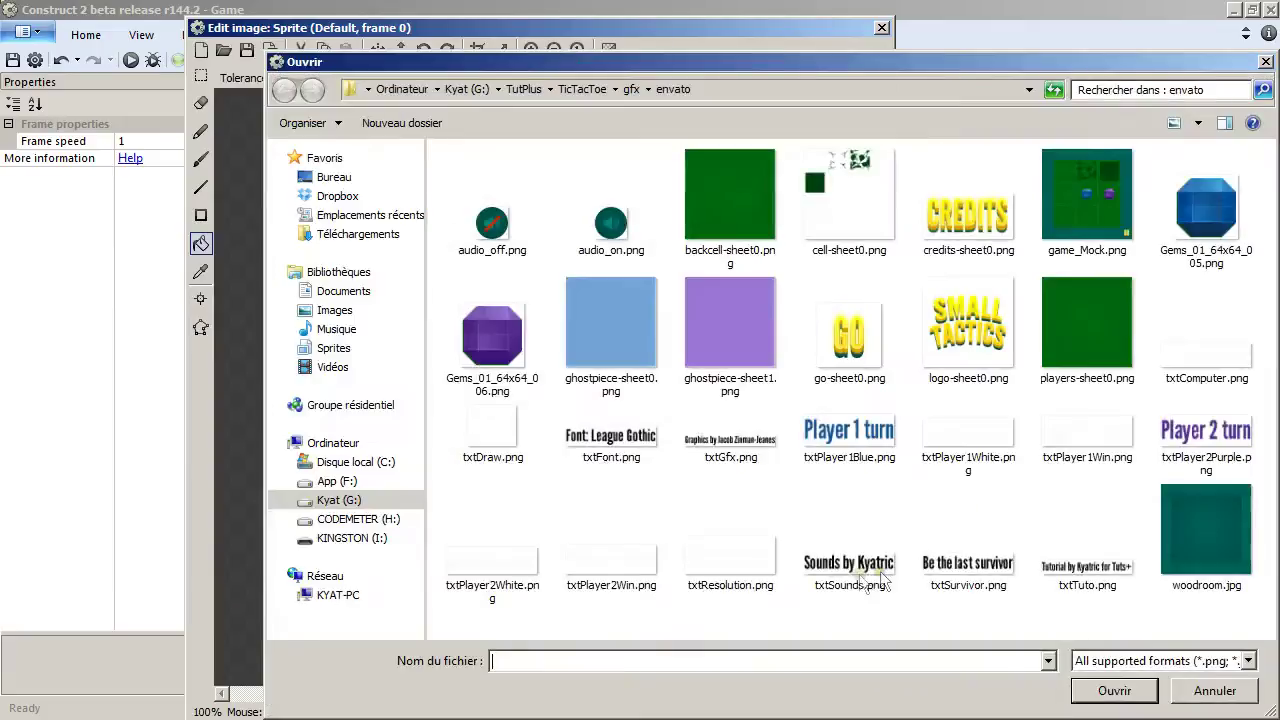
left_click(995, 436)
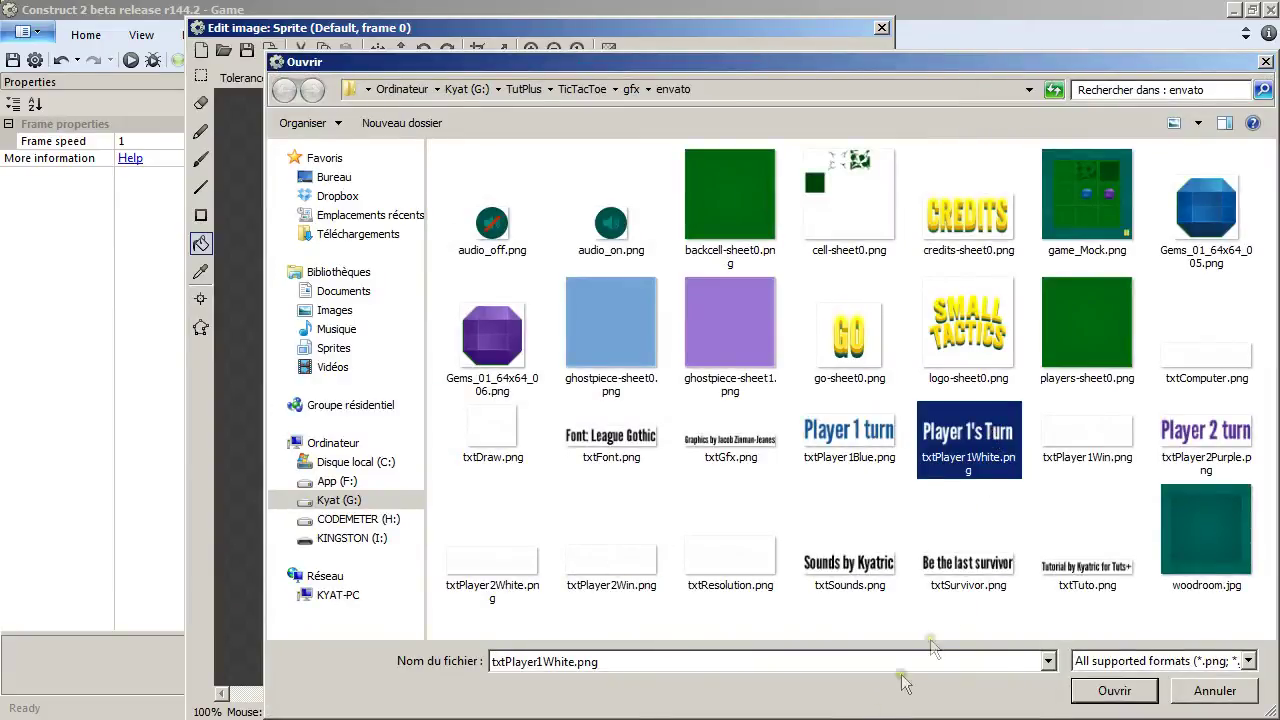
left_click(1083, 445, "ctrl")
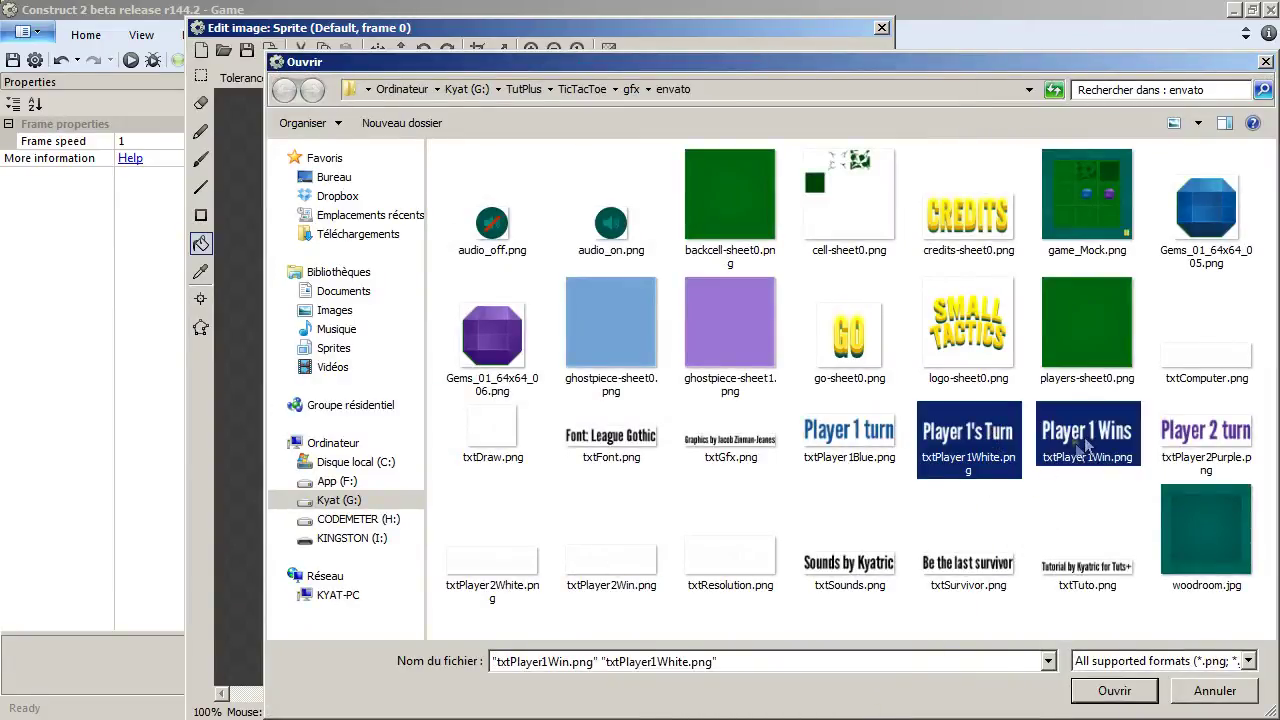
left_click(516, 570, "ctrl")
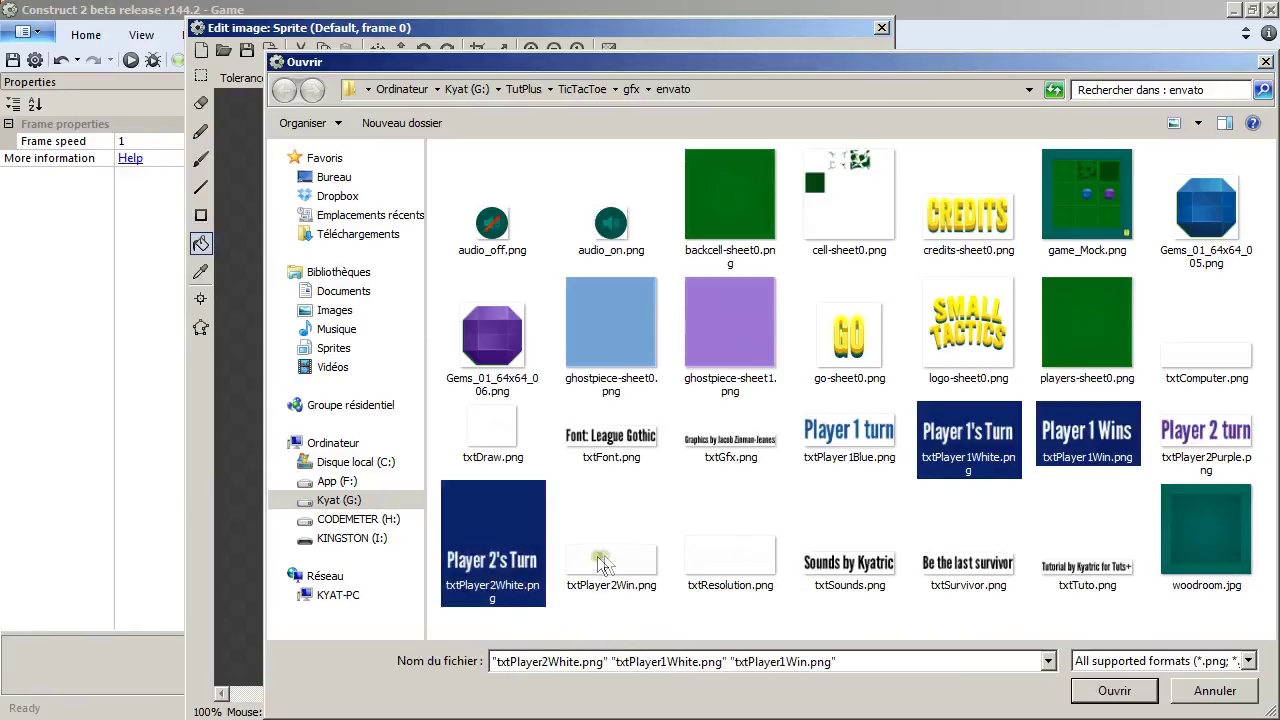
left_click(612, 556, "ctrl")
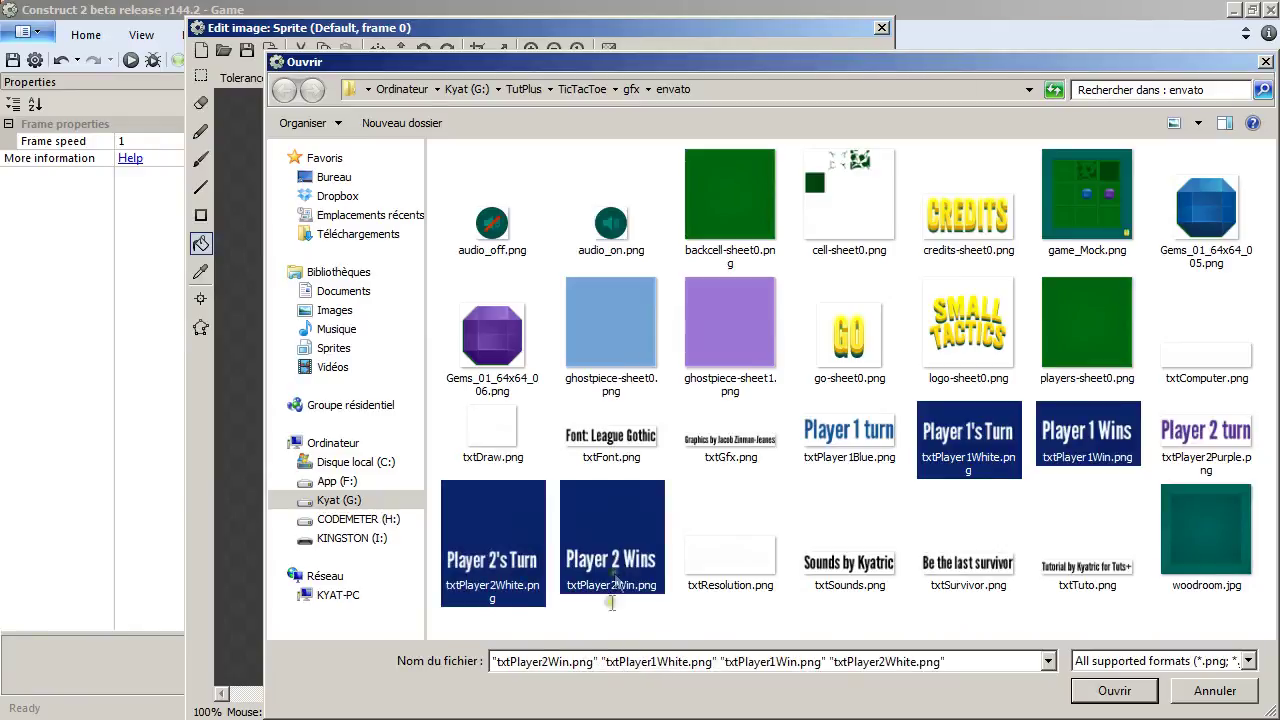
left_click(735, 570, "ctrl")
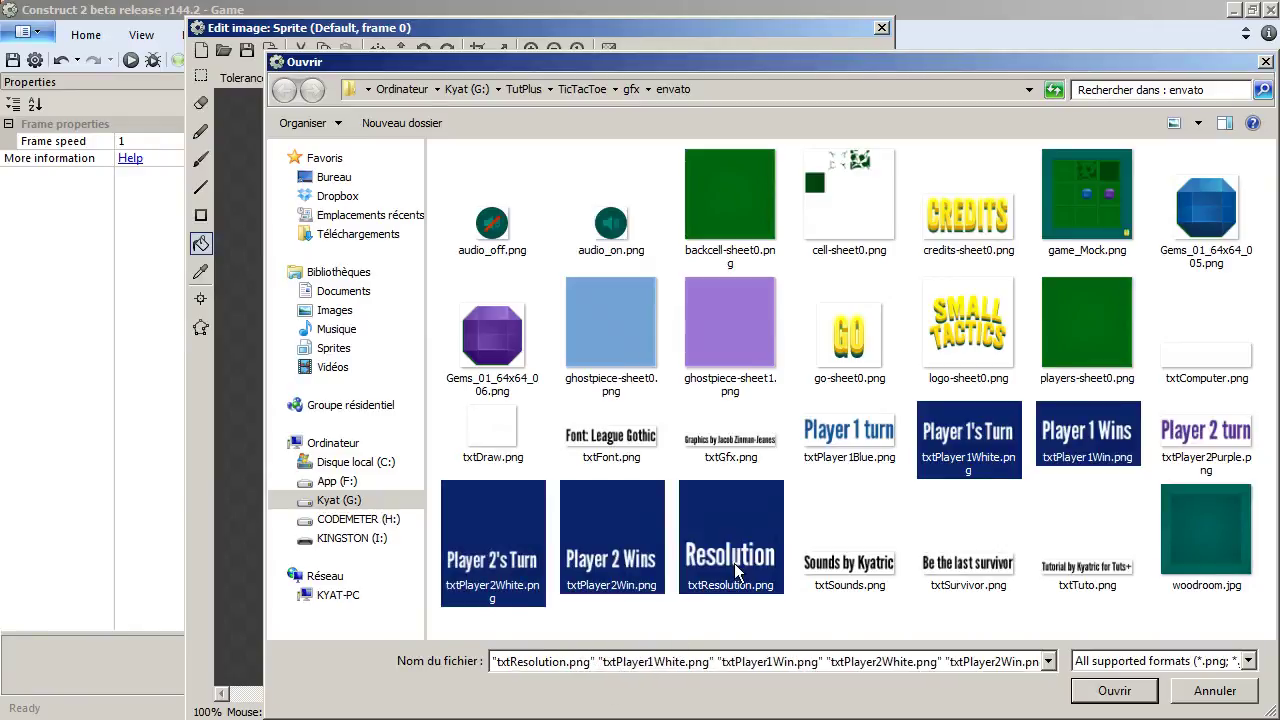
left_click(1214, 348, "ctrl")
left_click(1128, 690)
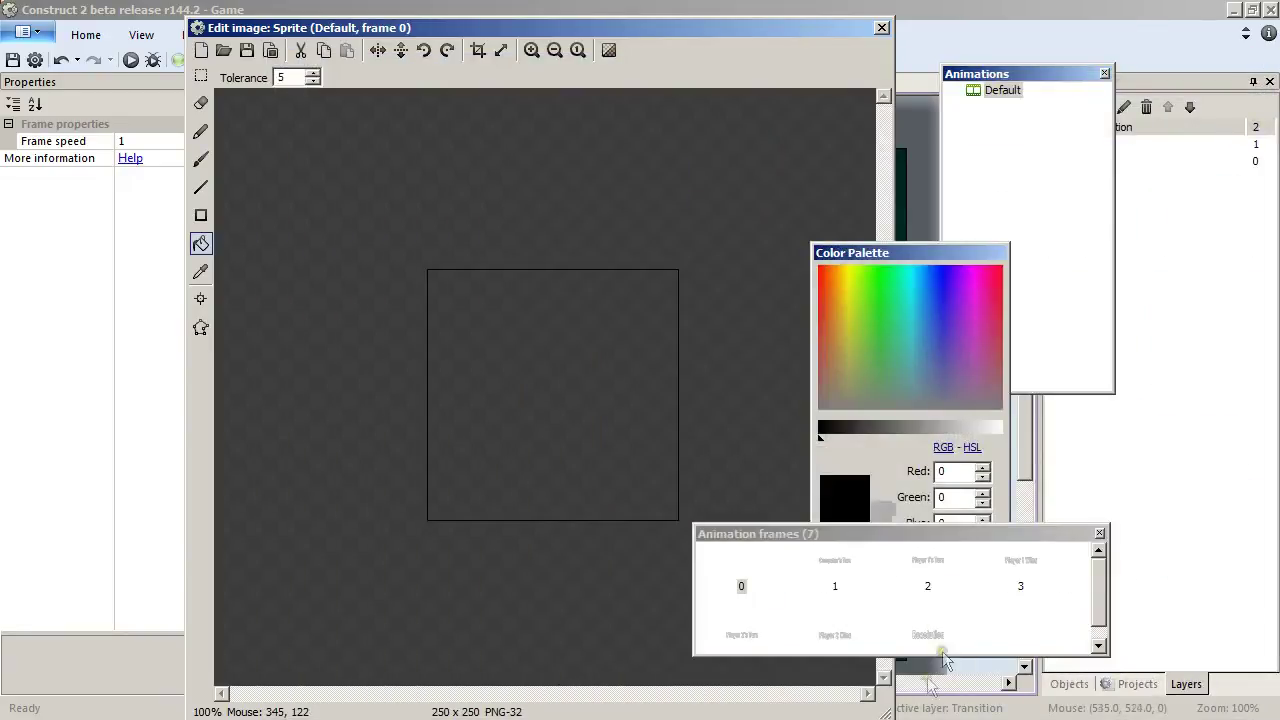
Step: Delete the empty first frame and move the Player 2's Turn frame to position 1
key("Delete")
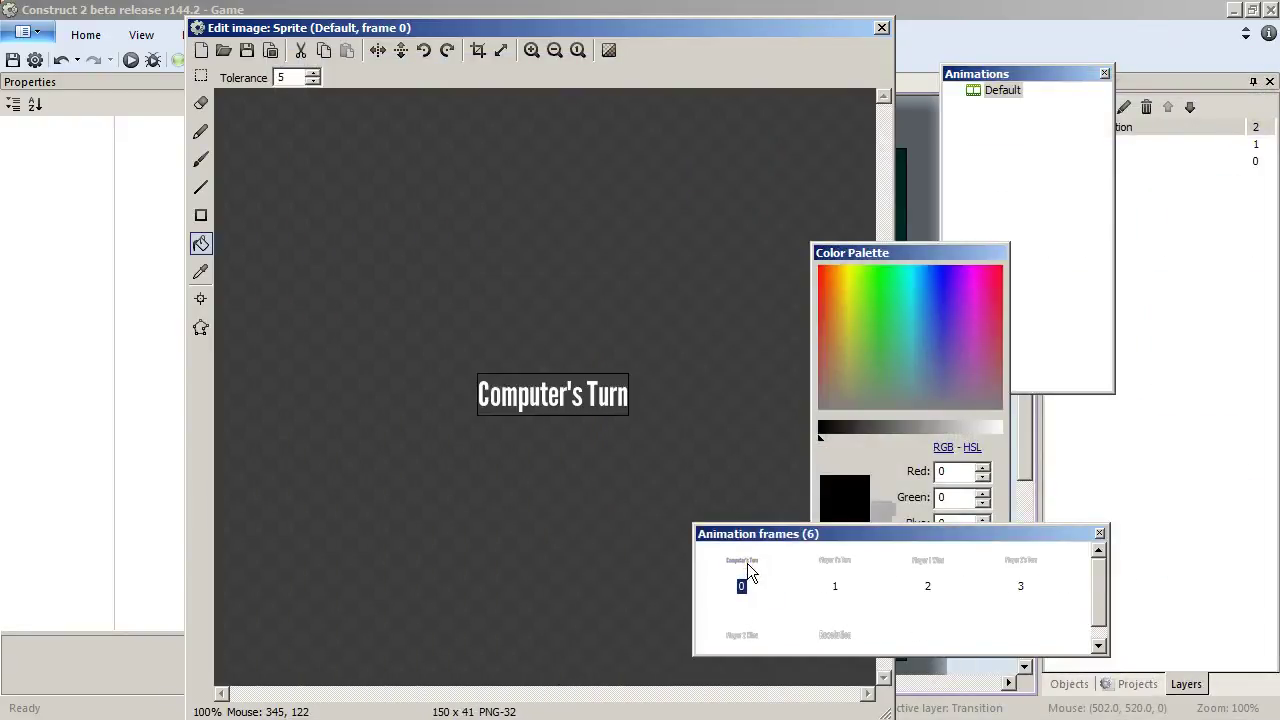
left_click(750, 585)
left_click(830, 563)
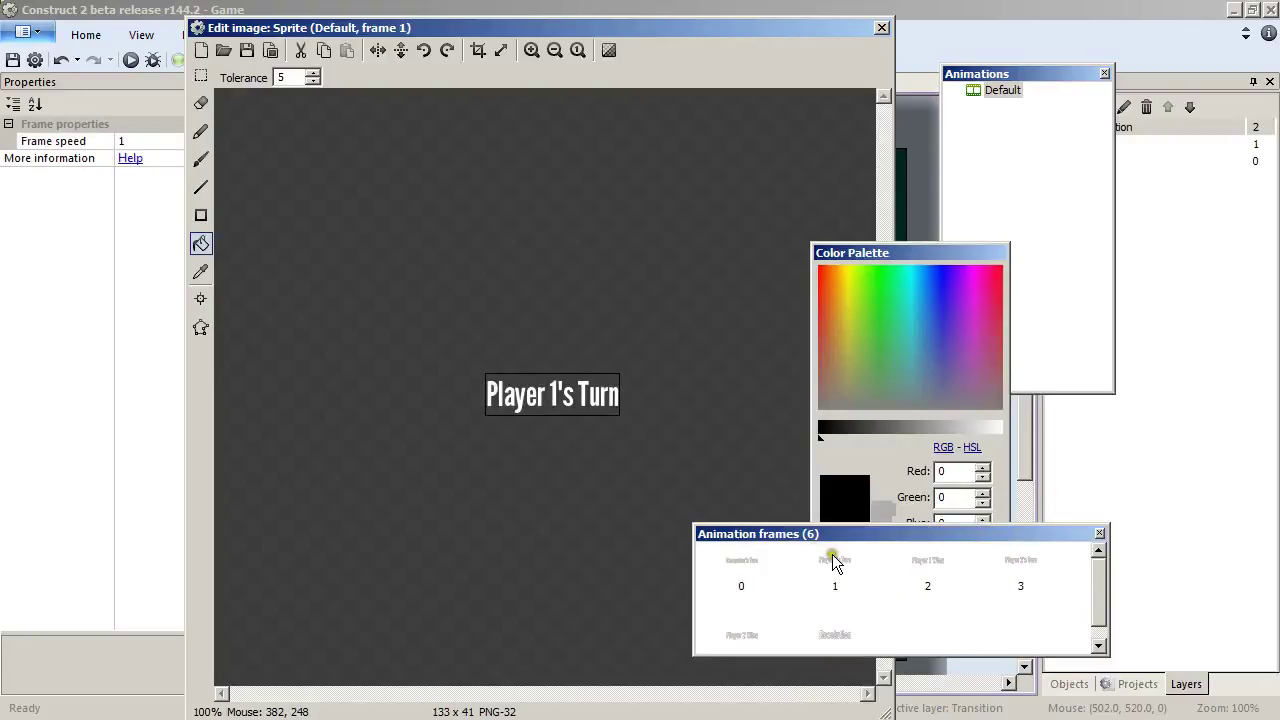
left_click(926, 565)
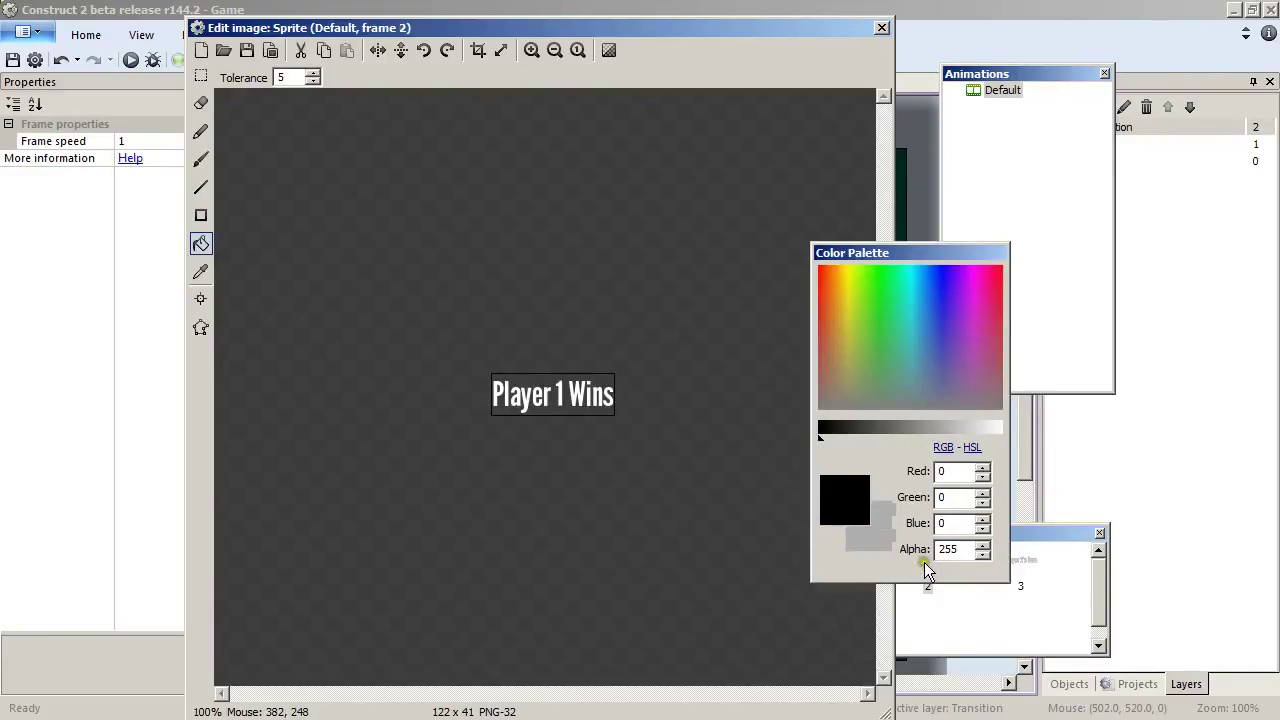
left_click_drag(1029, 531, 1125, 366)
left_click_drag(1202, 486, 1246, 634)
left_click(836, 472)
left_click(1128, 408)
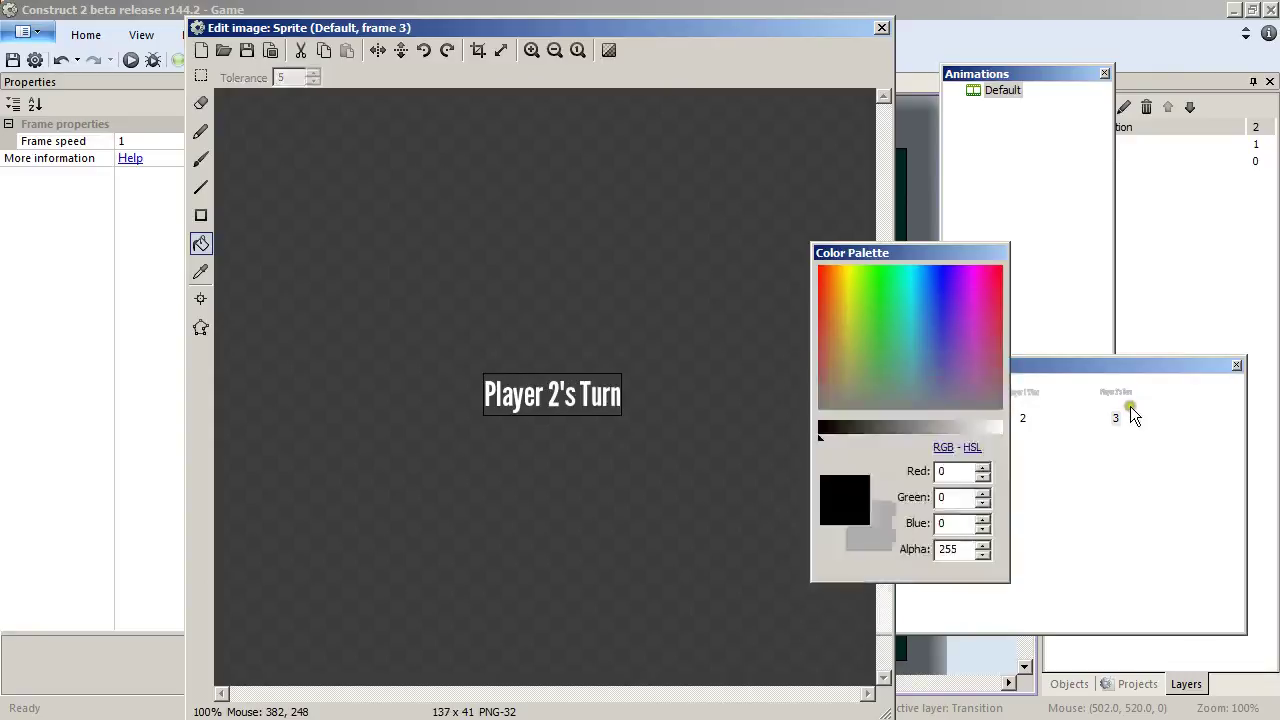
left_click(1124, 401)
left_click_drag(1113, 384, 925, 400)
Step: Verify the frame order from Player 1's Turn to Resolution and set the animation speed to 0
left_click(836, 392)
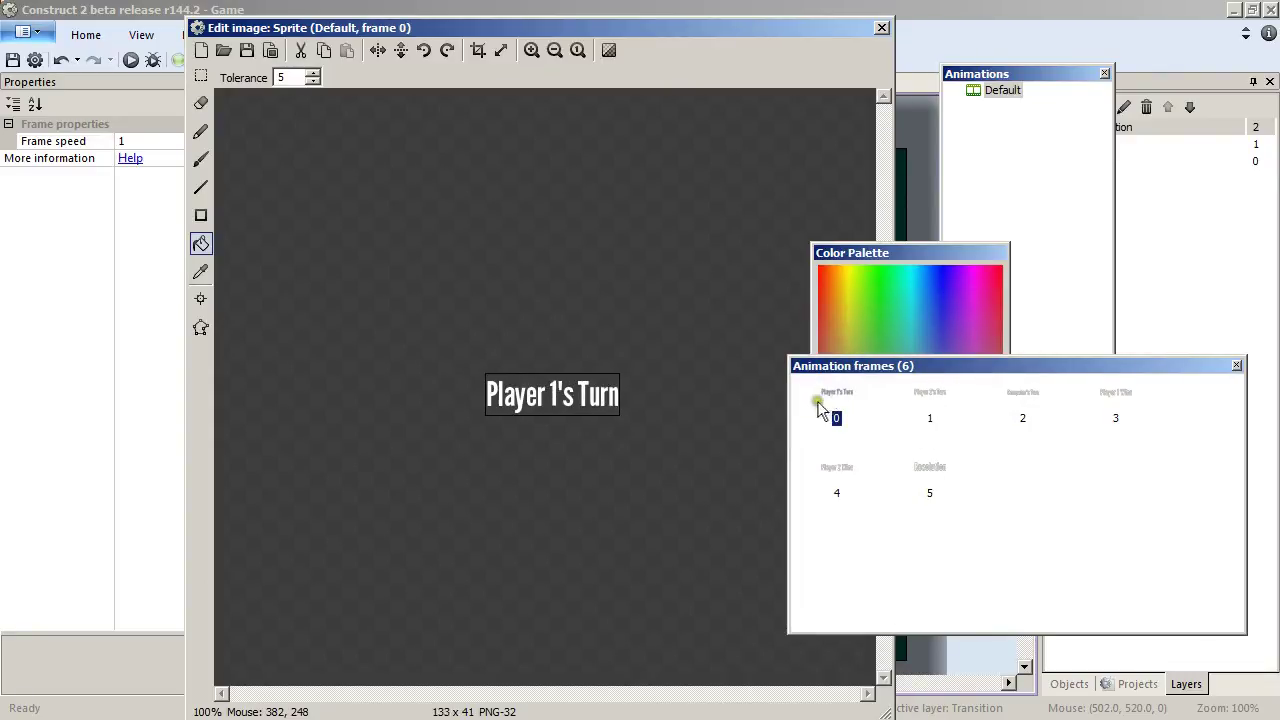
left_click(924, 393)
left_click(1030, 395)
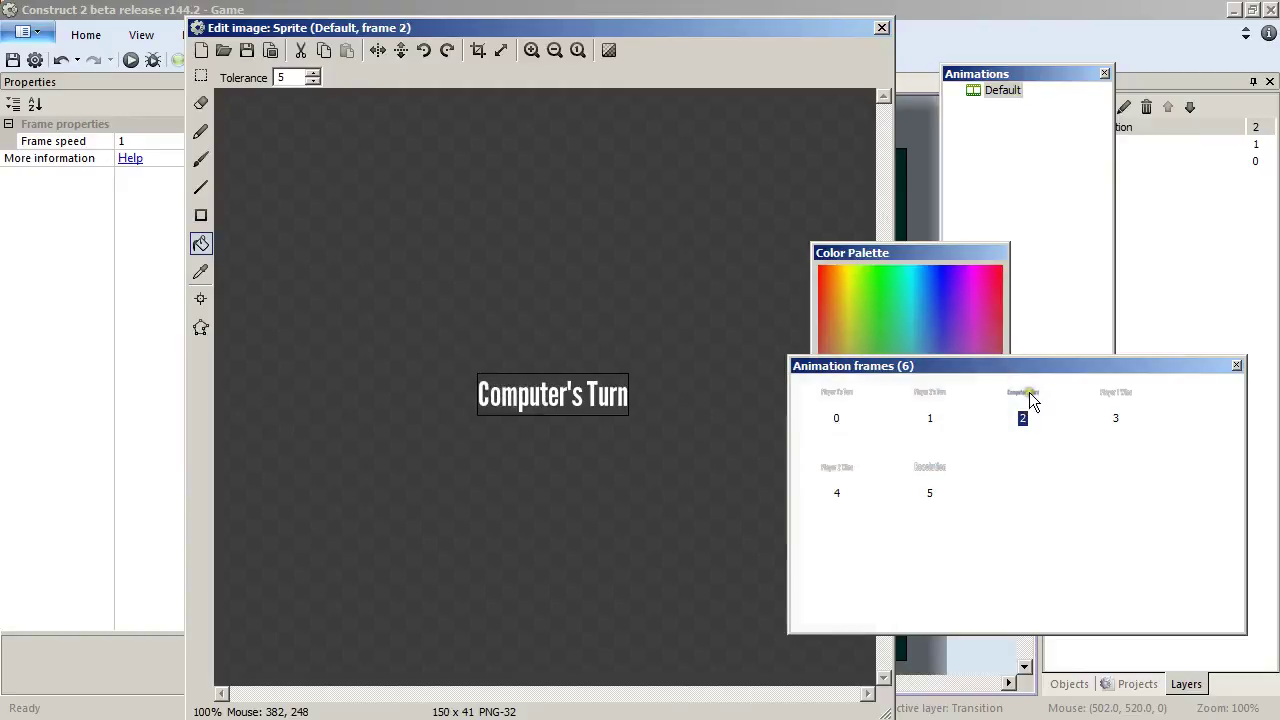
left_click(1121, 396)
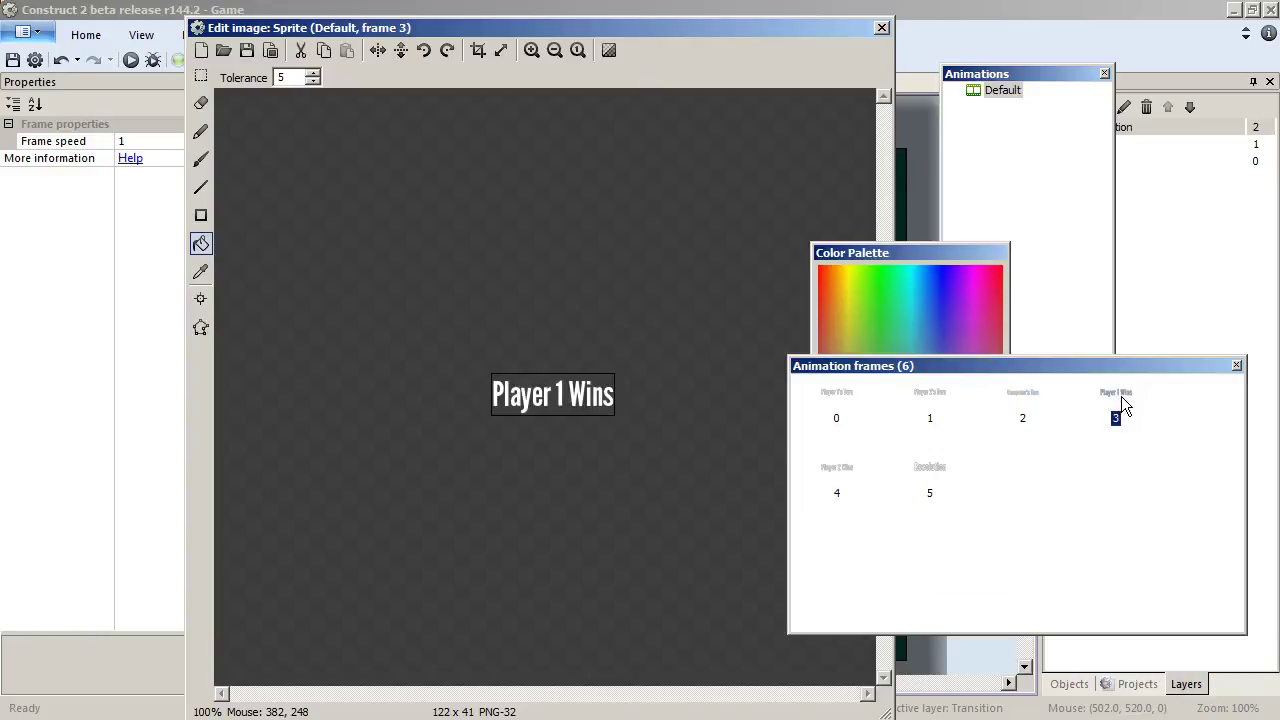
left_click(827, 474)
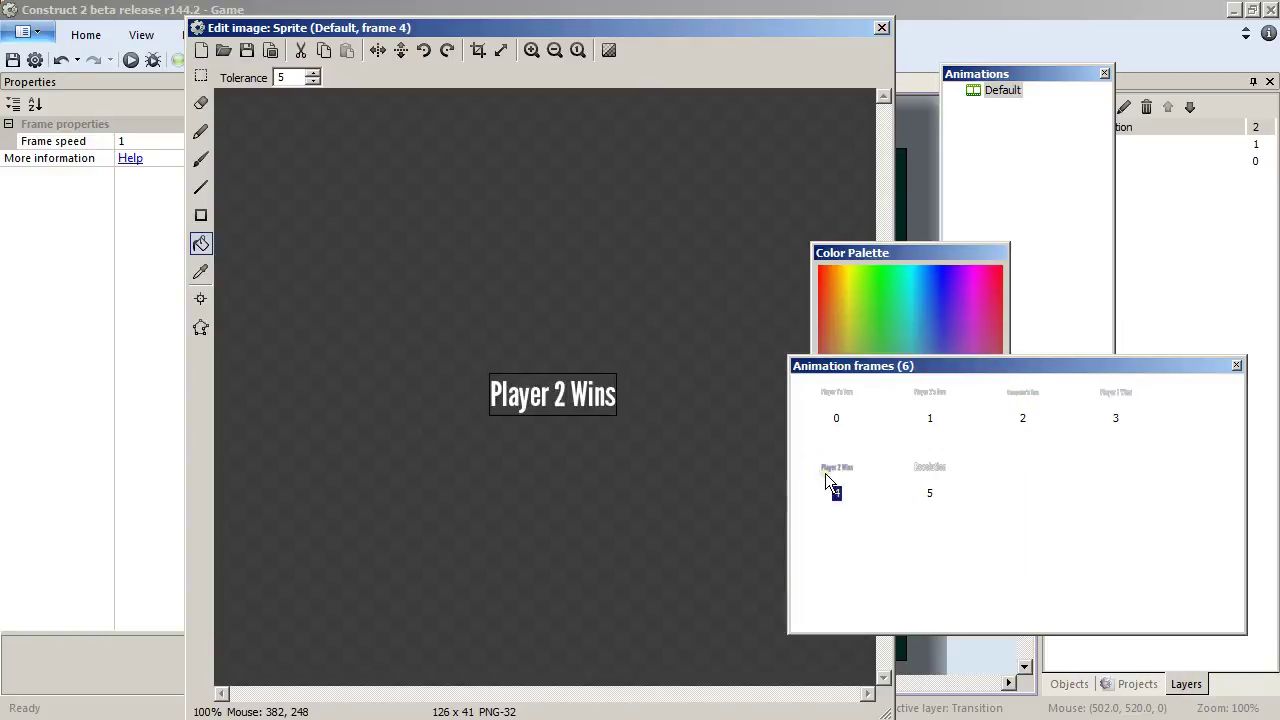
left_click(932, 474)
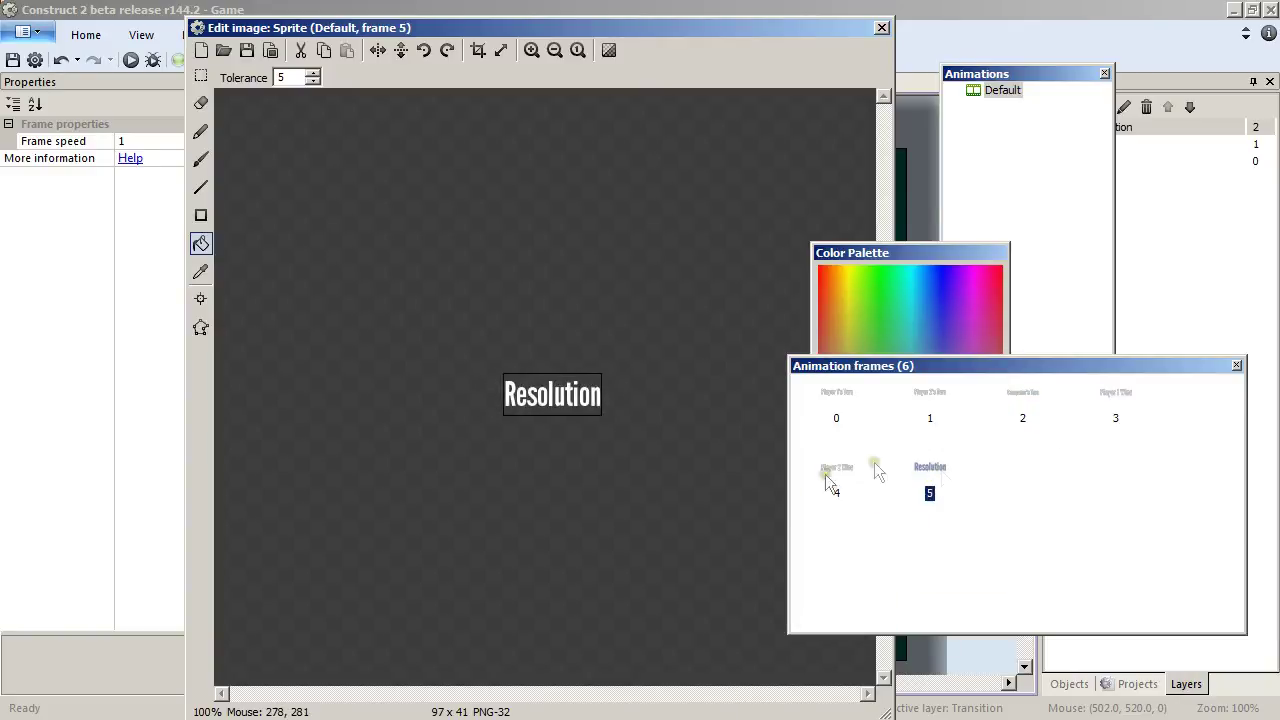
left_click(1003, 90)
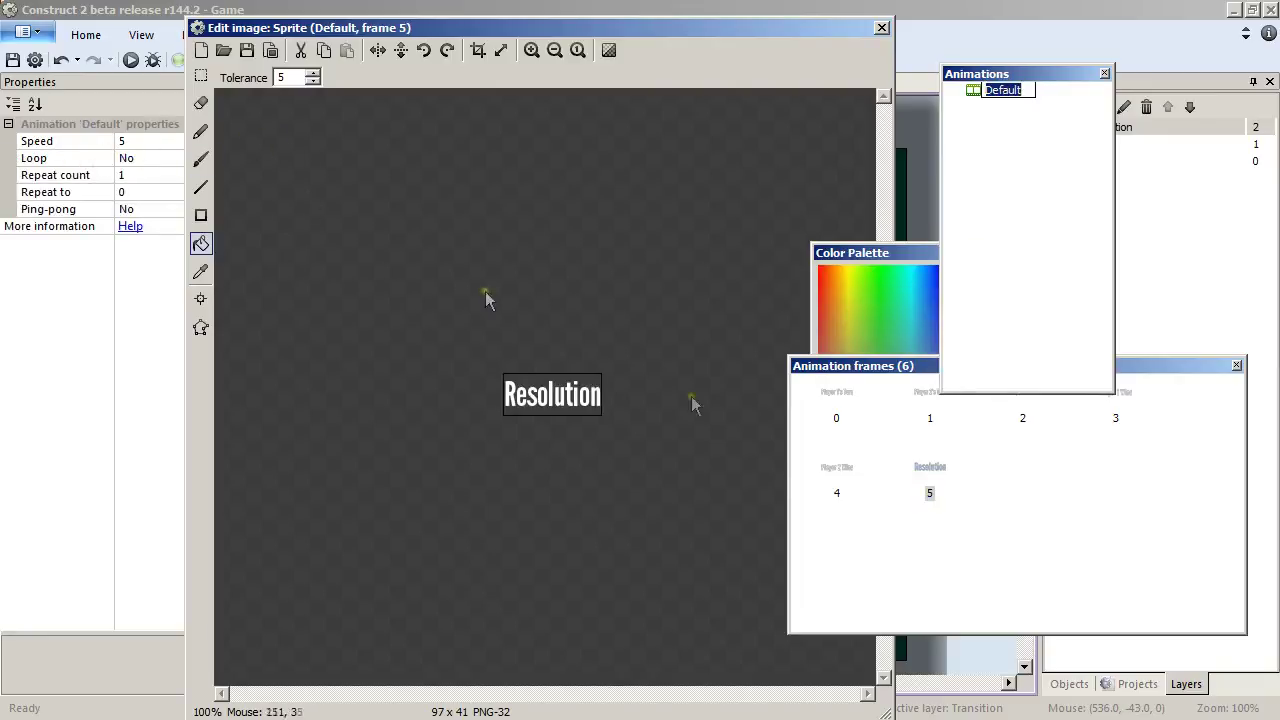
left_click(145, 143)
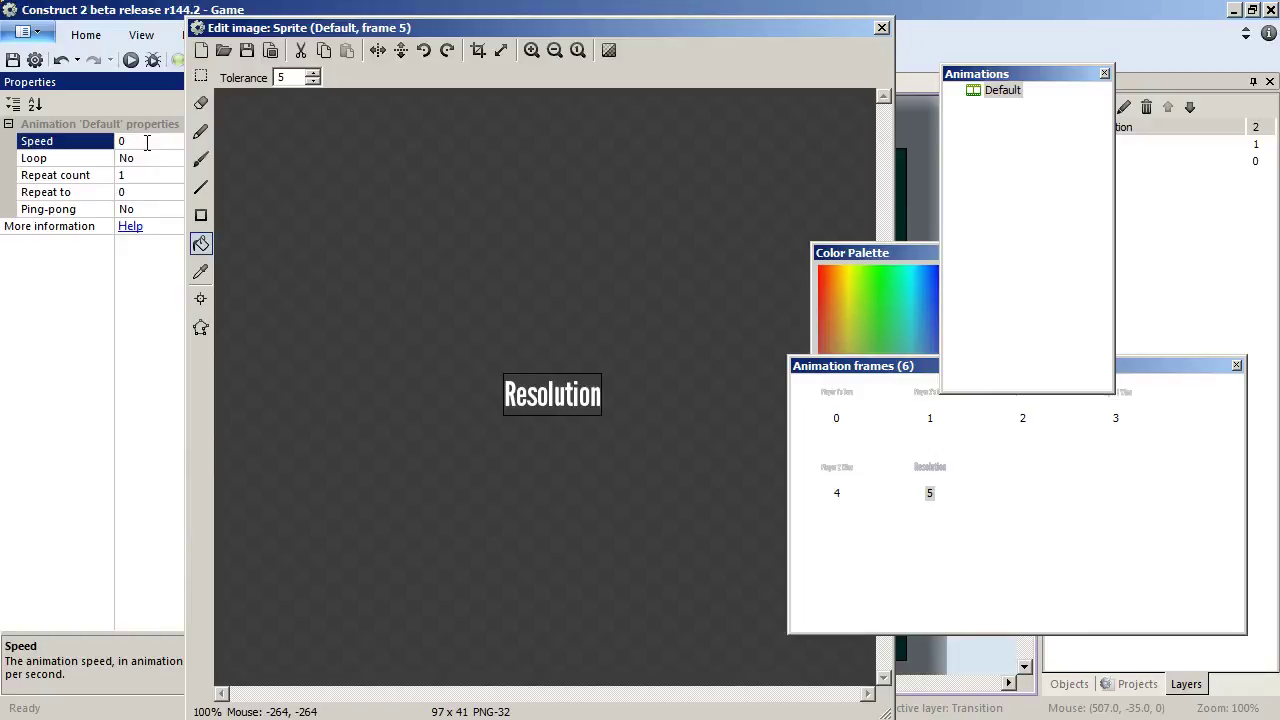
Step: Move the six-frame text sprite 32 px right to 256, 224 and rename it txtTransit
left_click(881, 27)
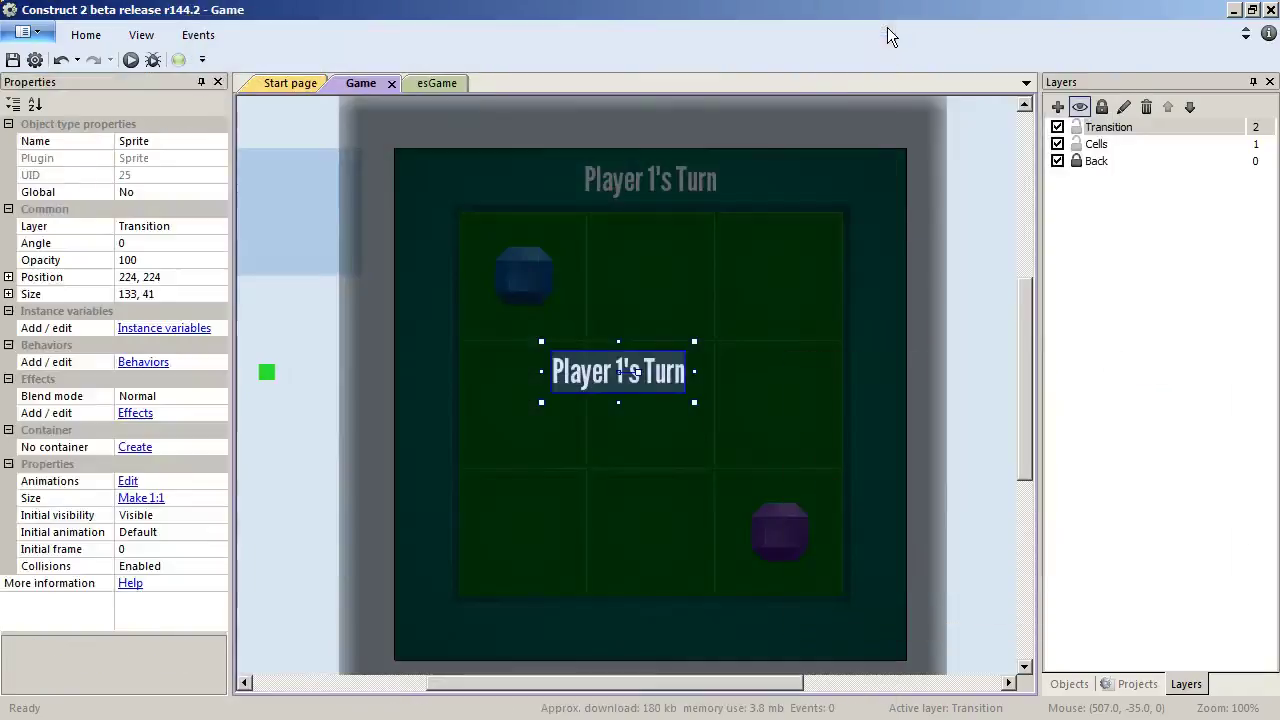
left_click_drag(604, 381, 636, 376)
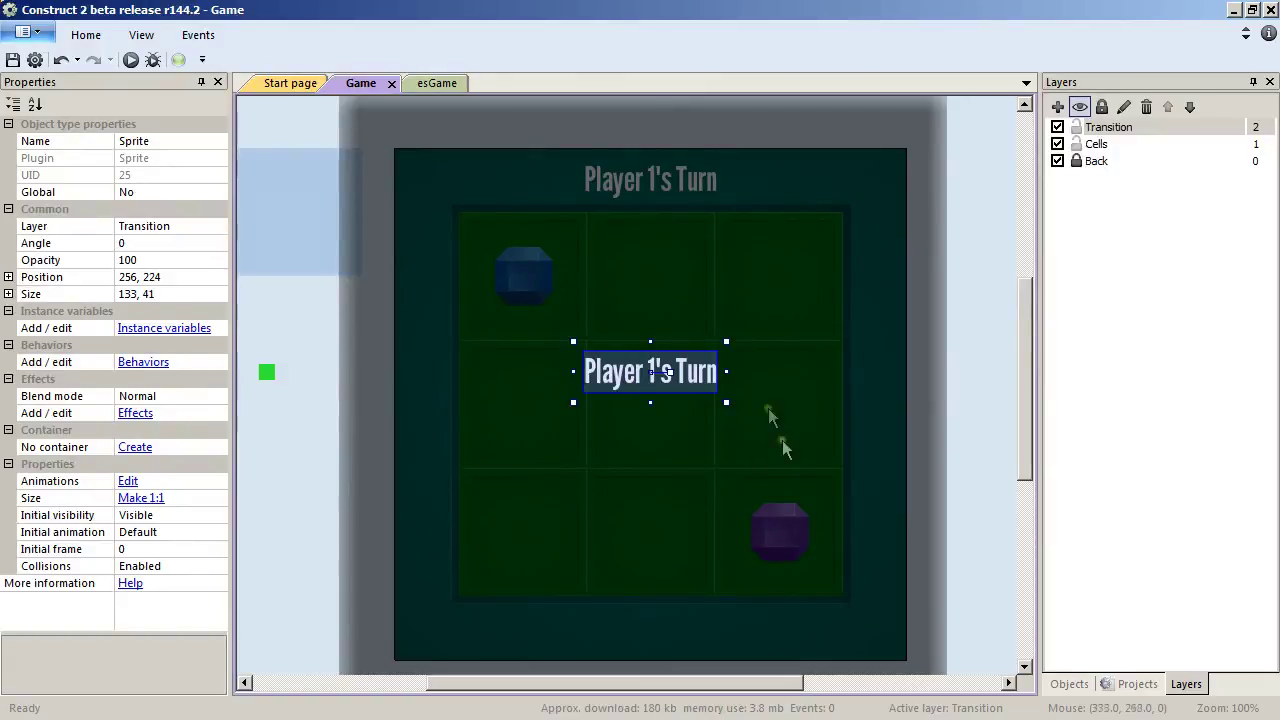
left_click(157, 142)
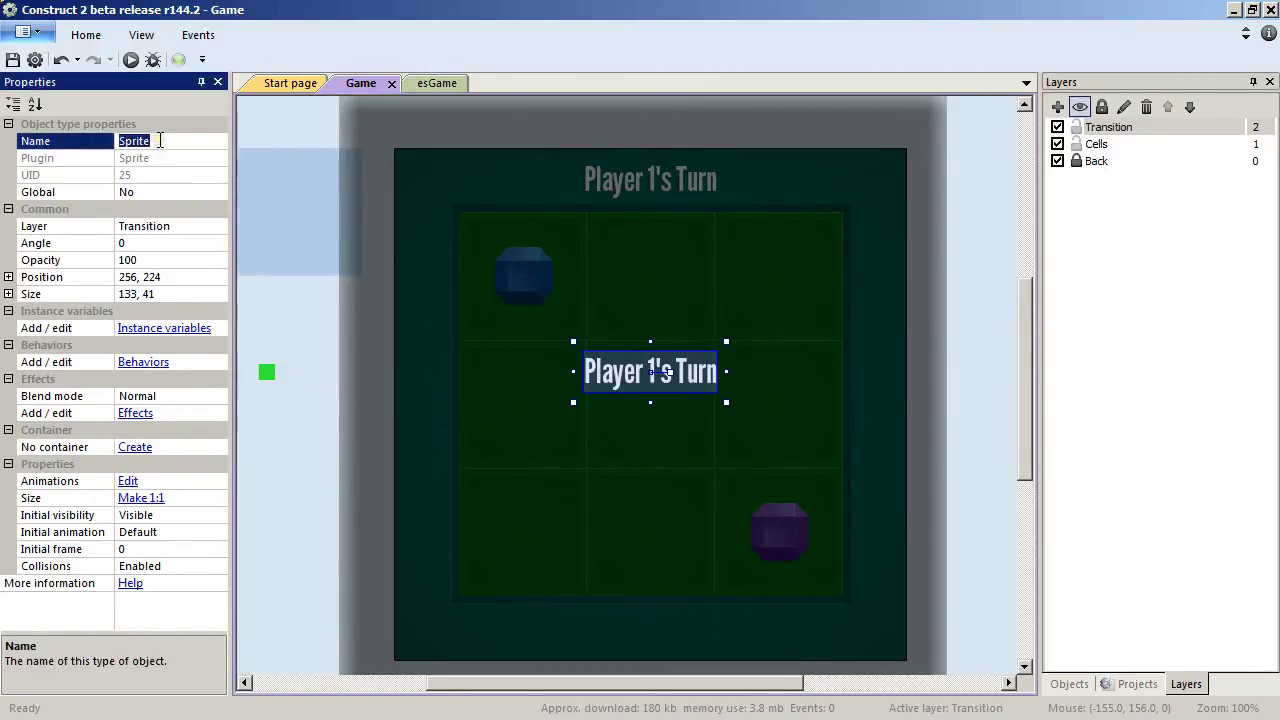
type("txtTransit")
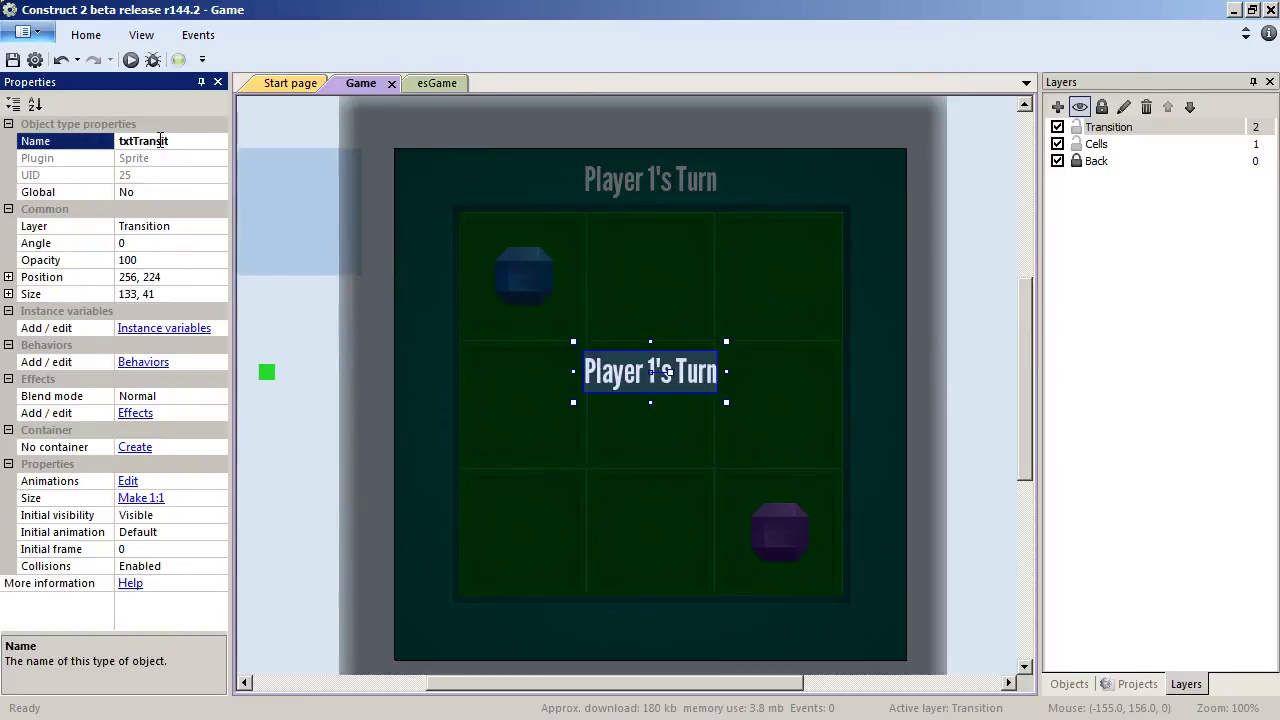
key("Return")
left_click(960, 568)
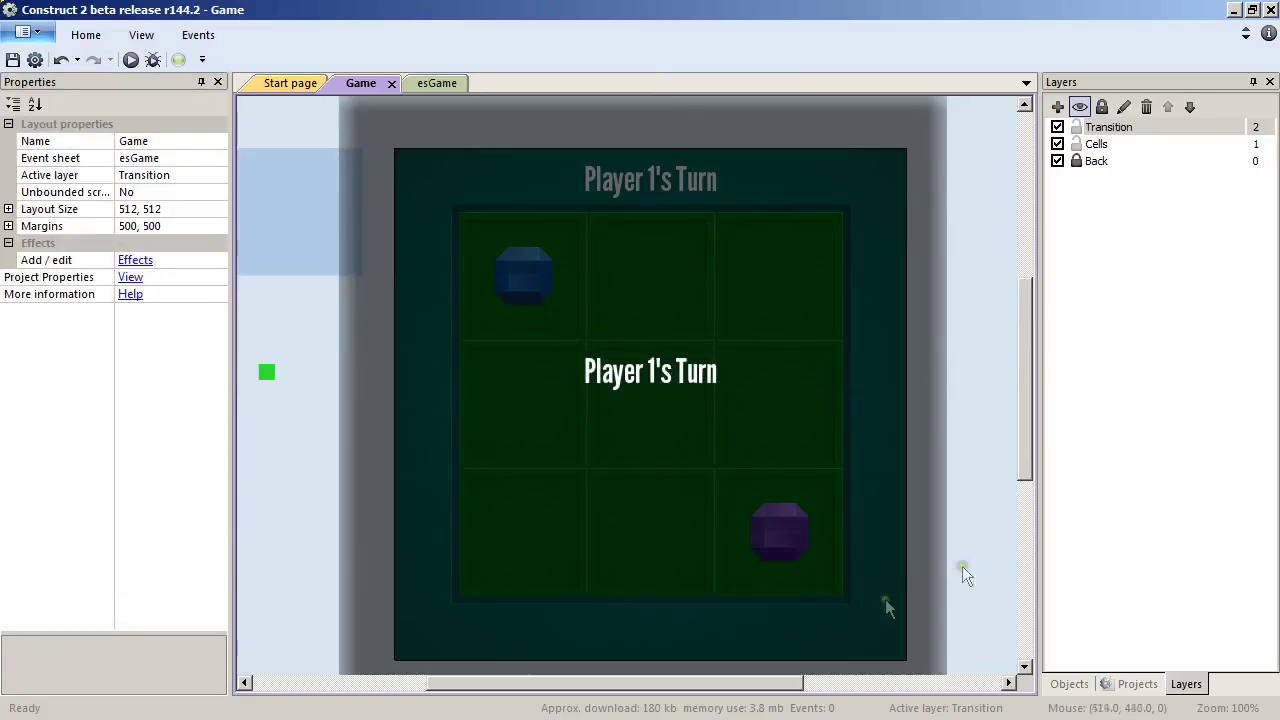
Step: Insert a new sprite and load go-sheet0.png as its image
double_click(967, 575)
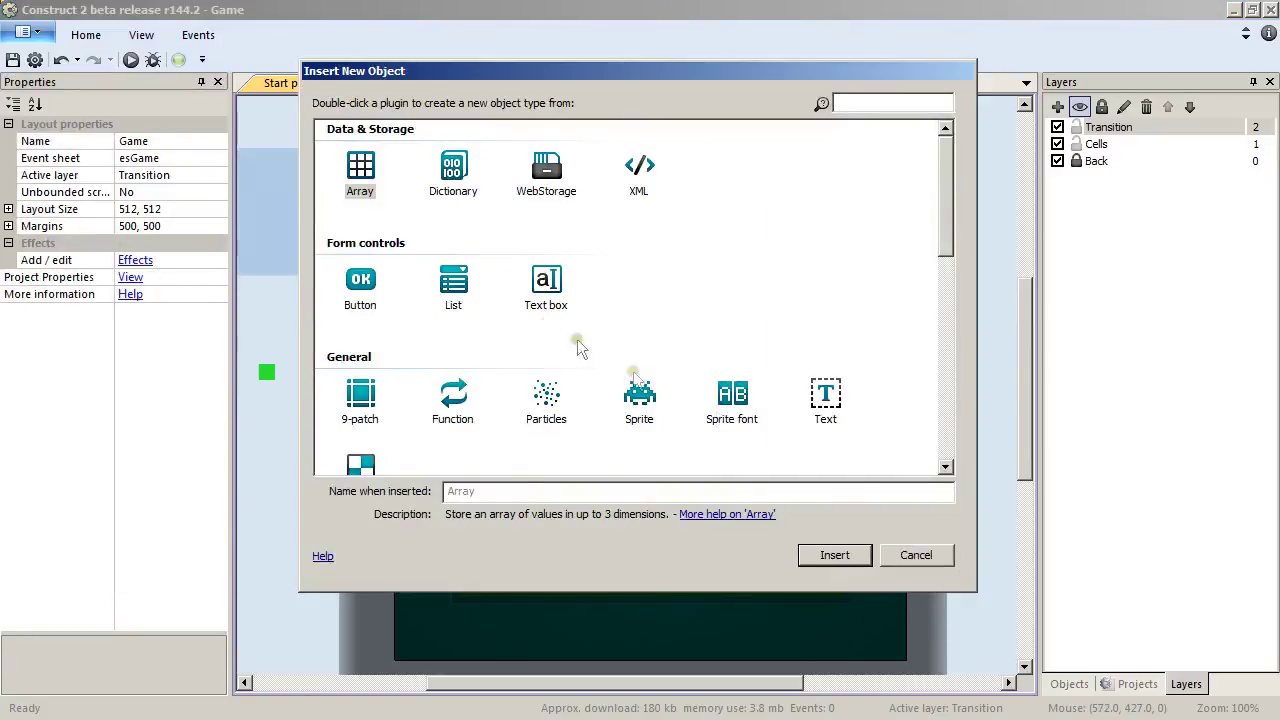
double_click(655, 400)
left_click(856, 612)
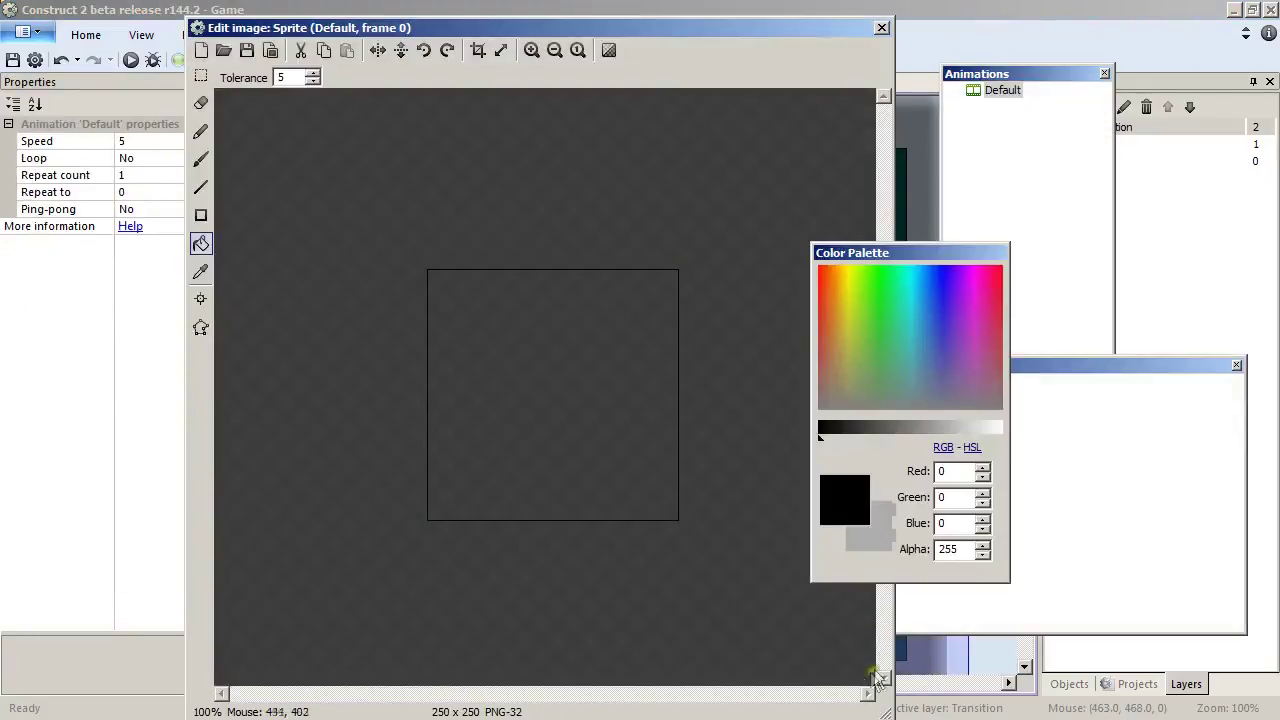
left_click(226, 60)
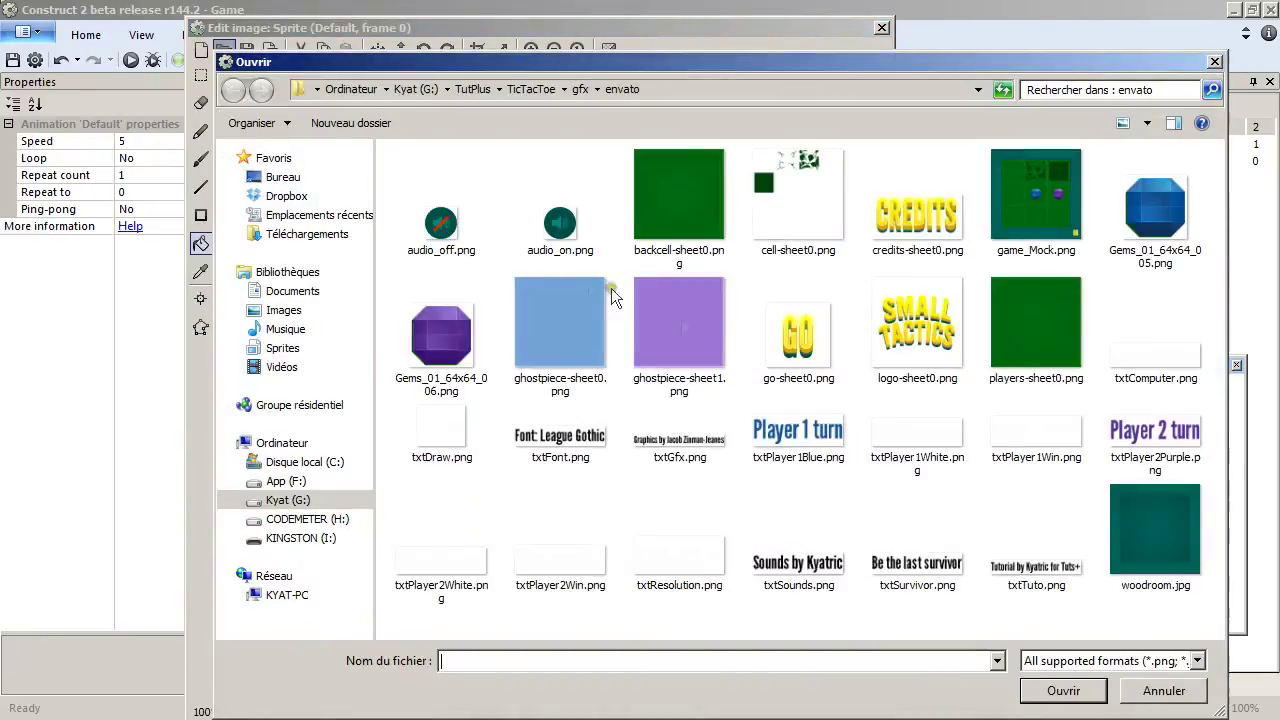
double_click(788, 340)
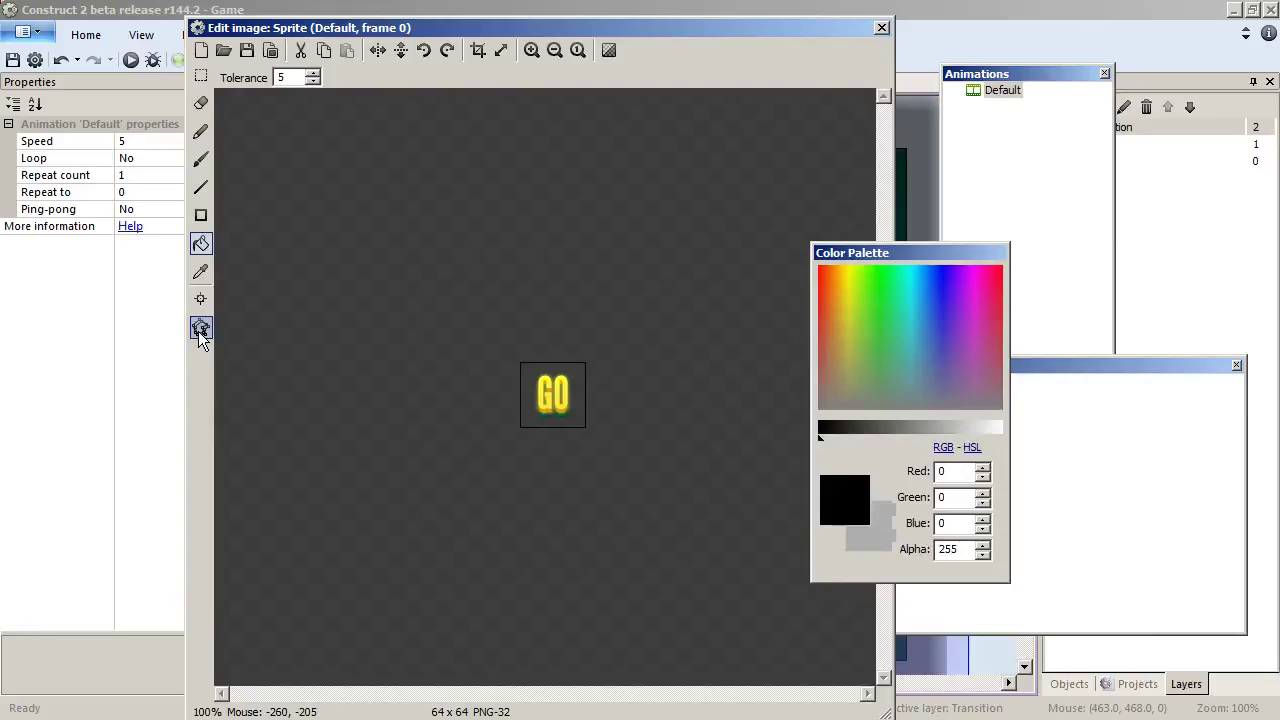
Step: Set the GO sprite's collision polygon to its square bounding box
left_click(200, 329)
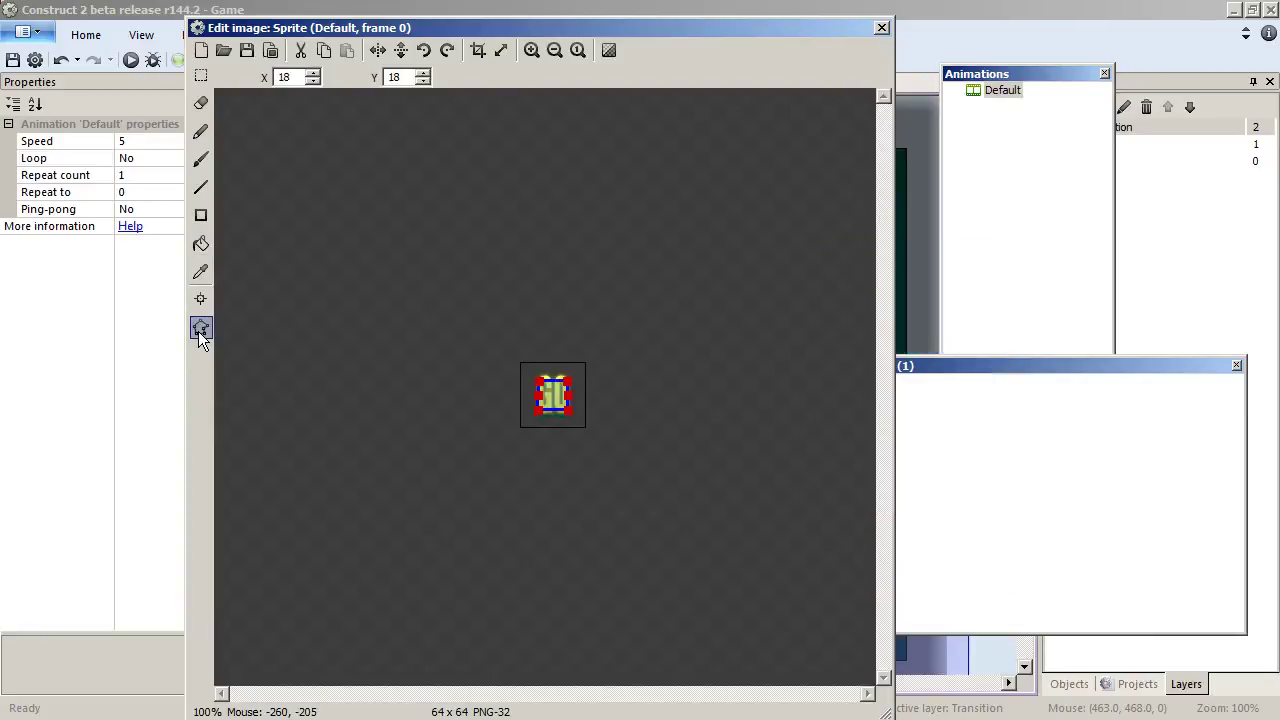
right_click(479, 410)
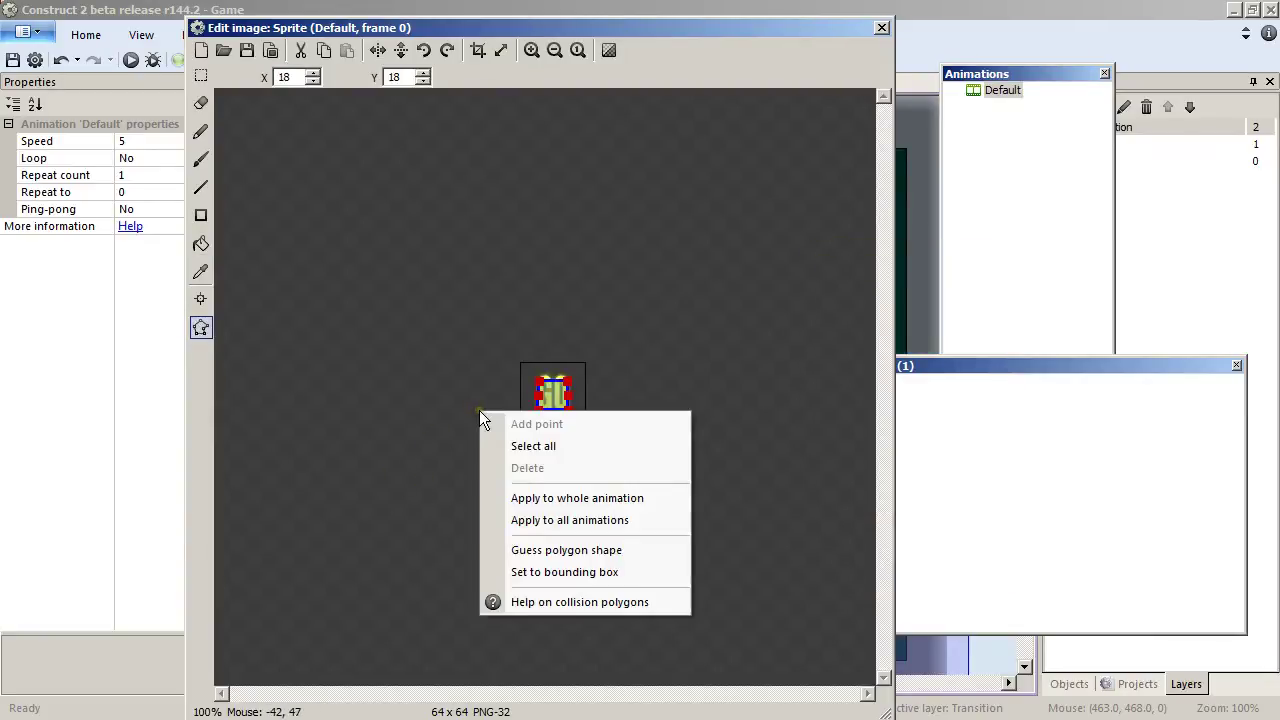
left_click(564, 572)
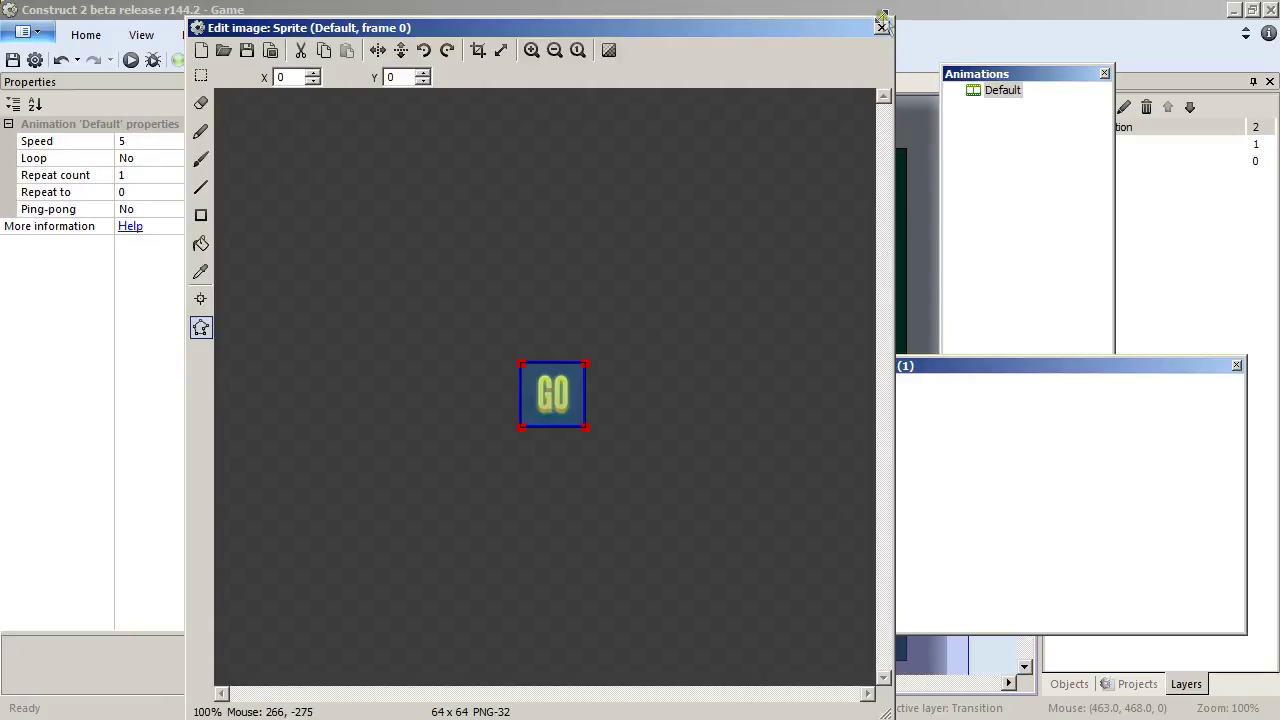
left_click(883, 27)
Step: Nudge the GO sprite into the bottom-right corner and name it Go
left_click_drag(843, 633, 878, 633)
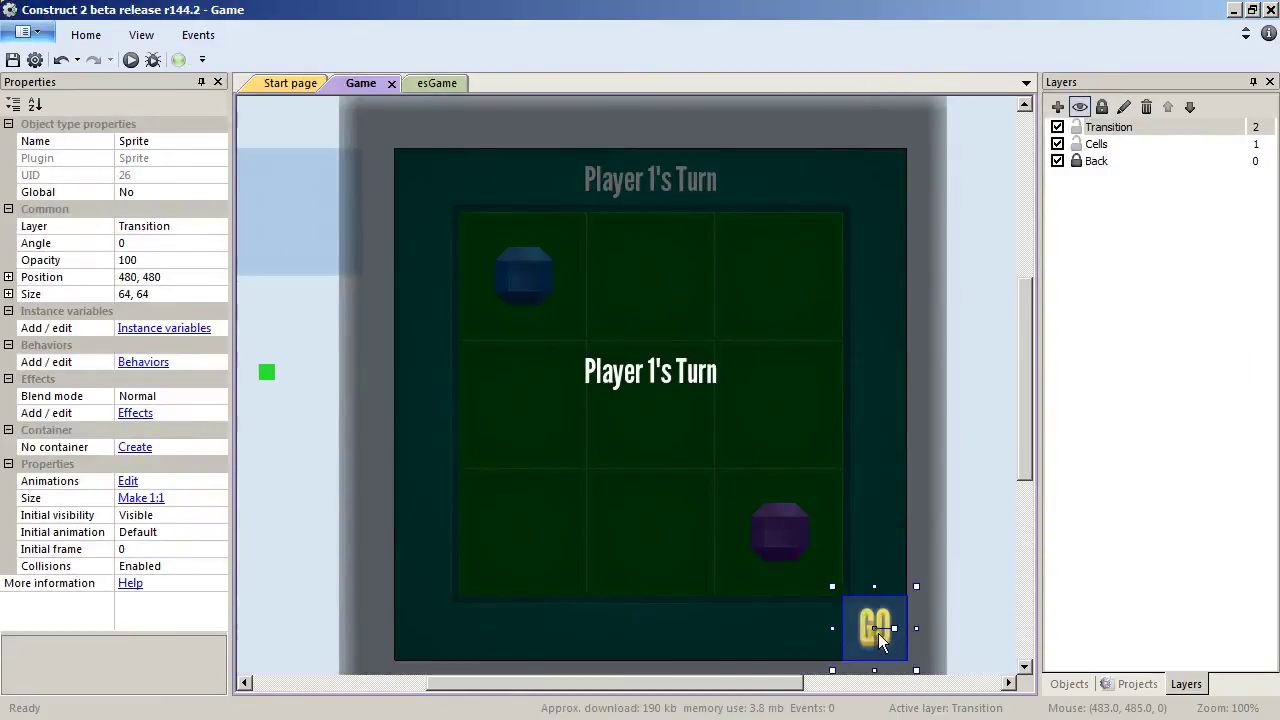
left_click(145, 142)
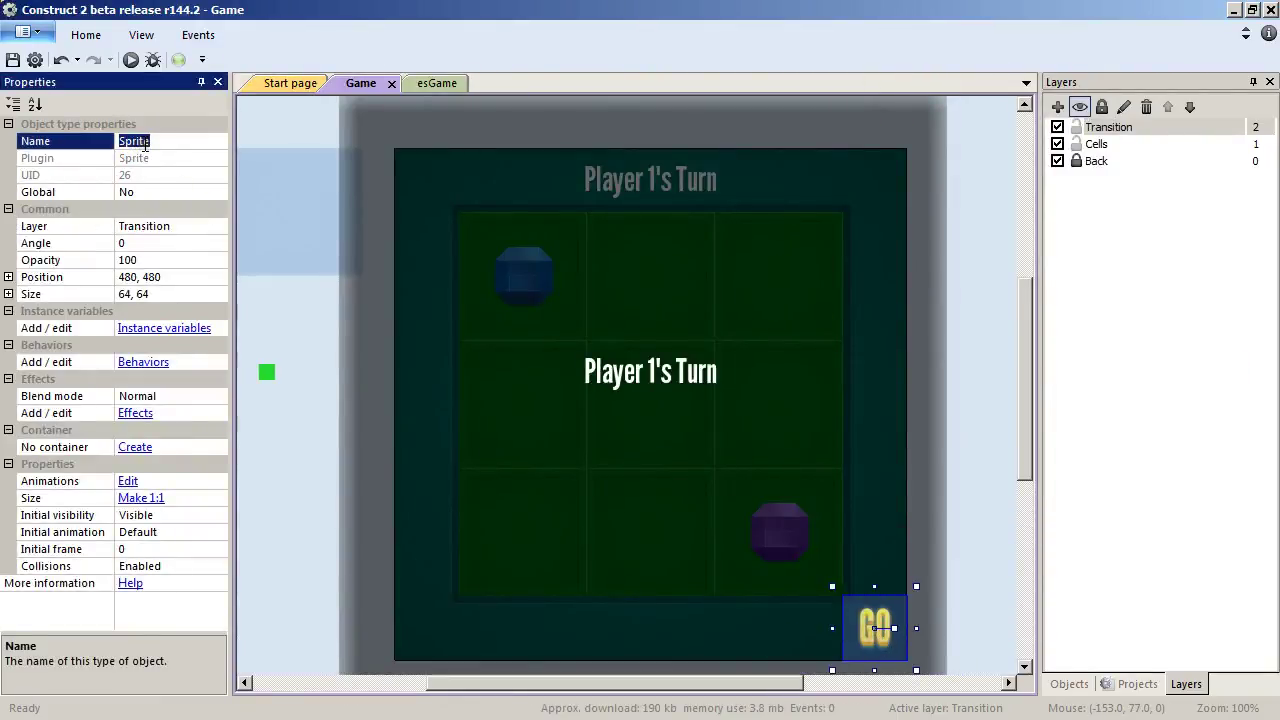
type("Go")
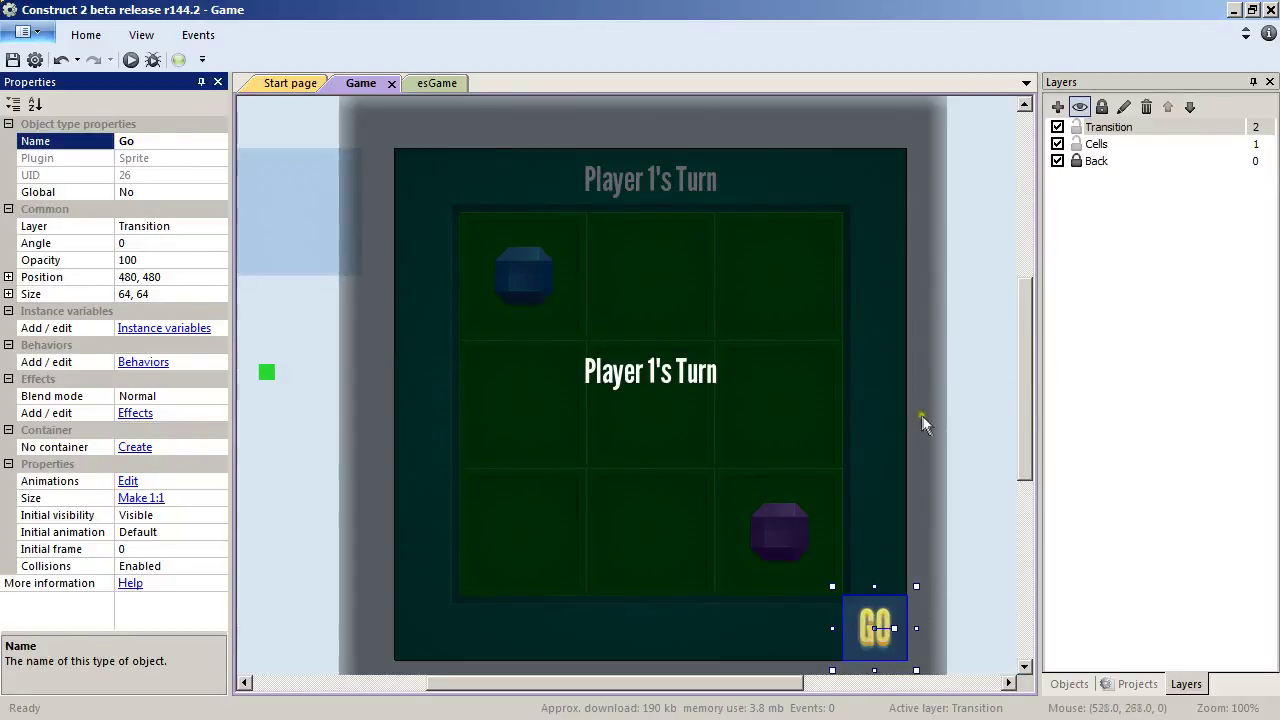
Step: Add the Touch plugin from the Input list and drag the Go sprite to the board's centre
double_click(966, 429)
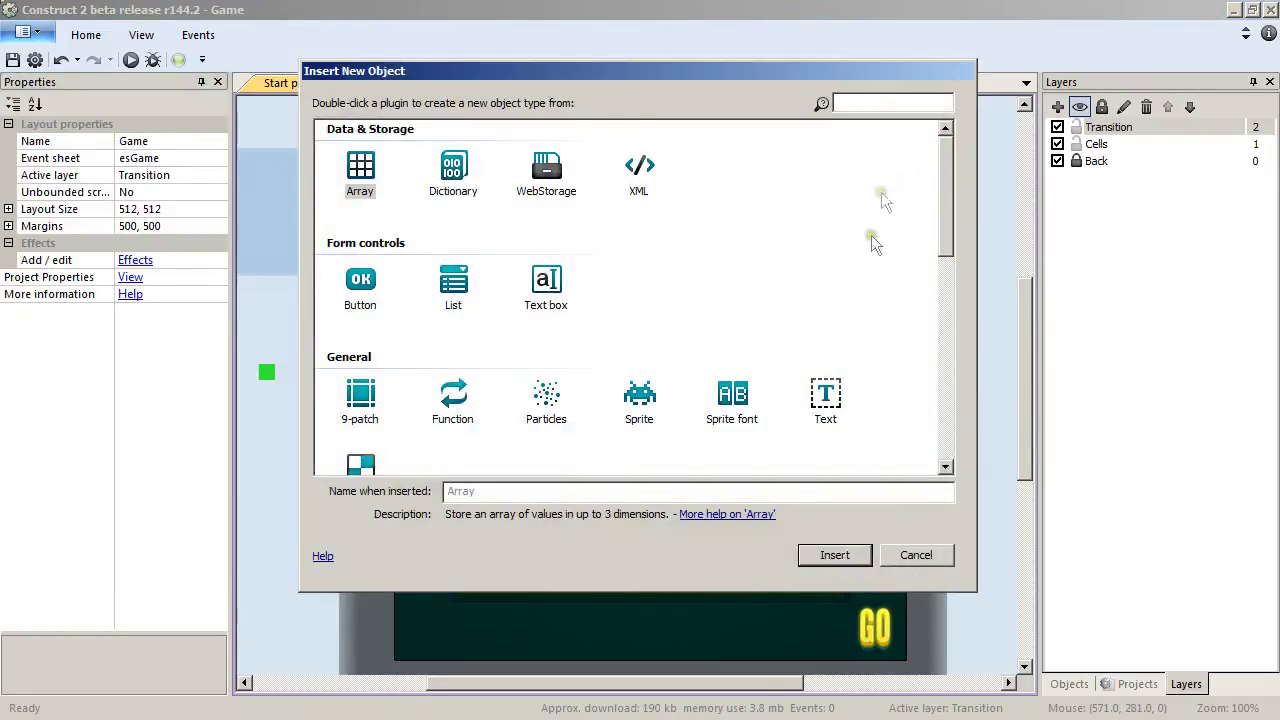
left_click_drag(936, 201, 939, 292)
double_click(636, 325)
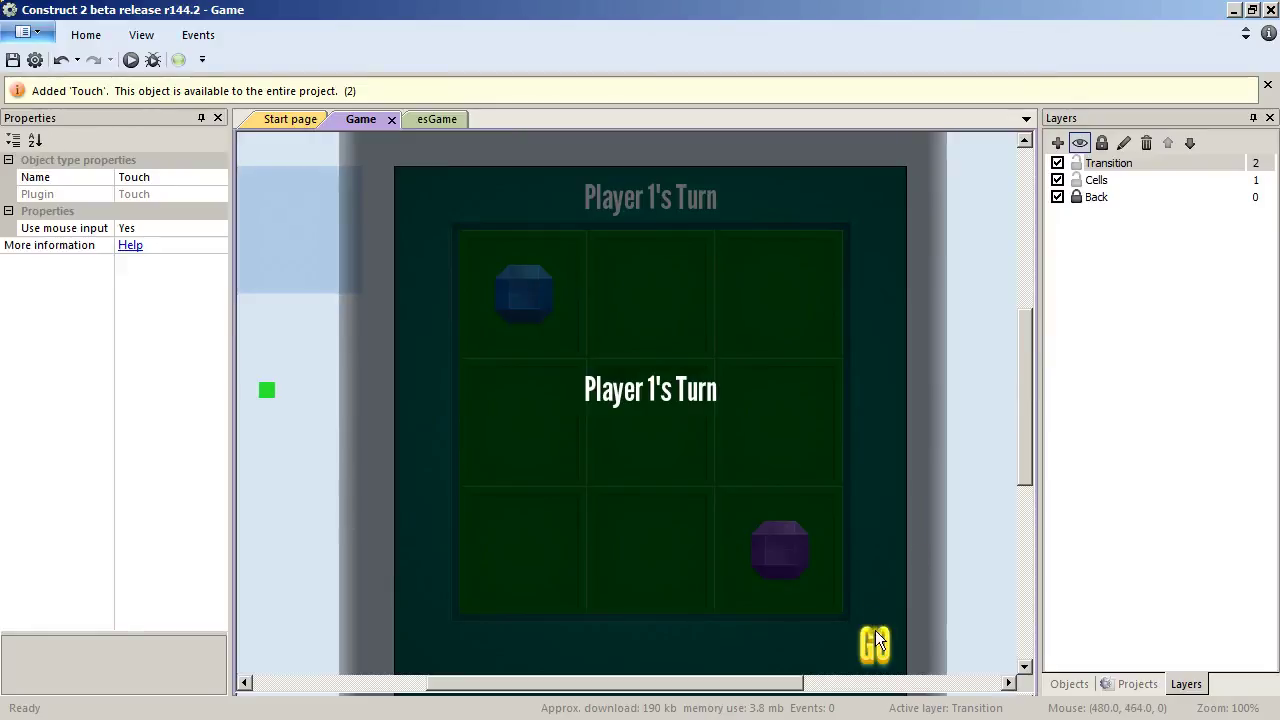
left_click_drag(874, 641, 652, 470)
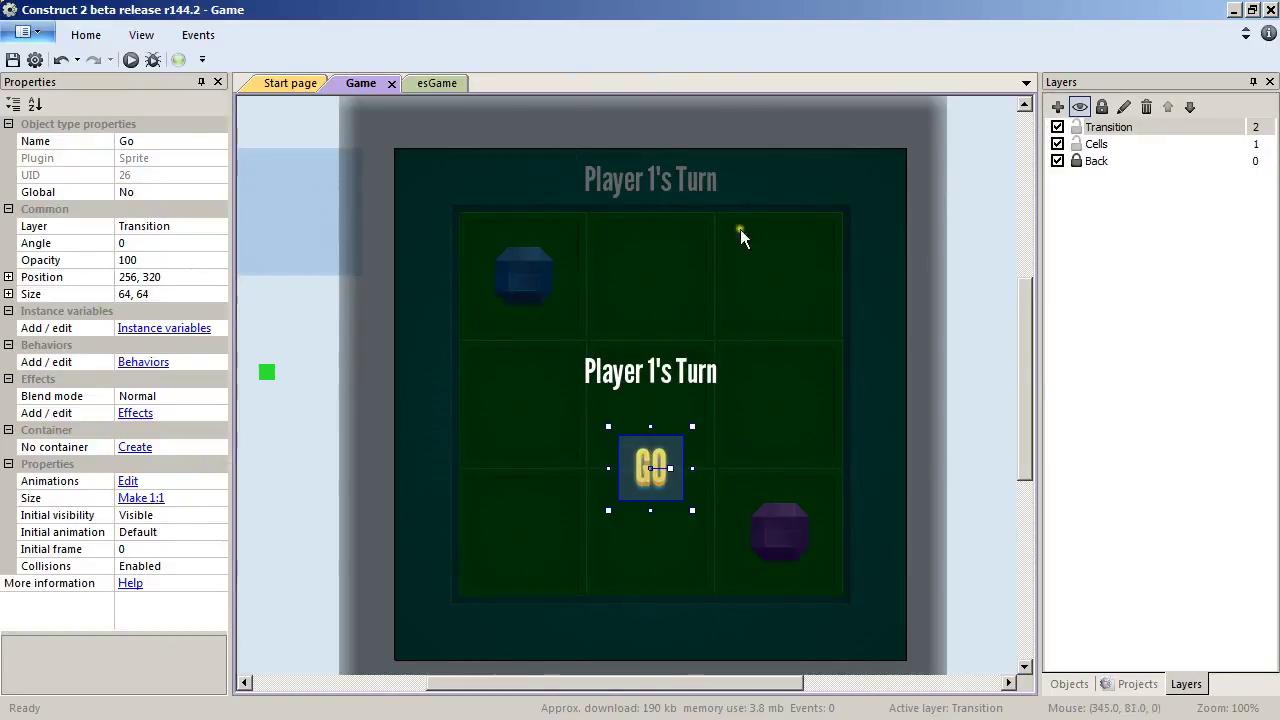
Step: Toggle the Transition layer's visibility to see the board beneath the overlay
left_click(1057, 127)
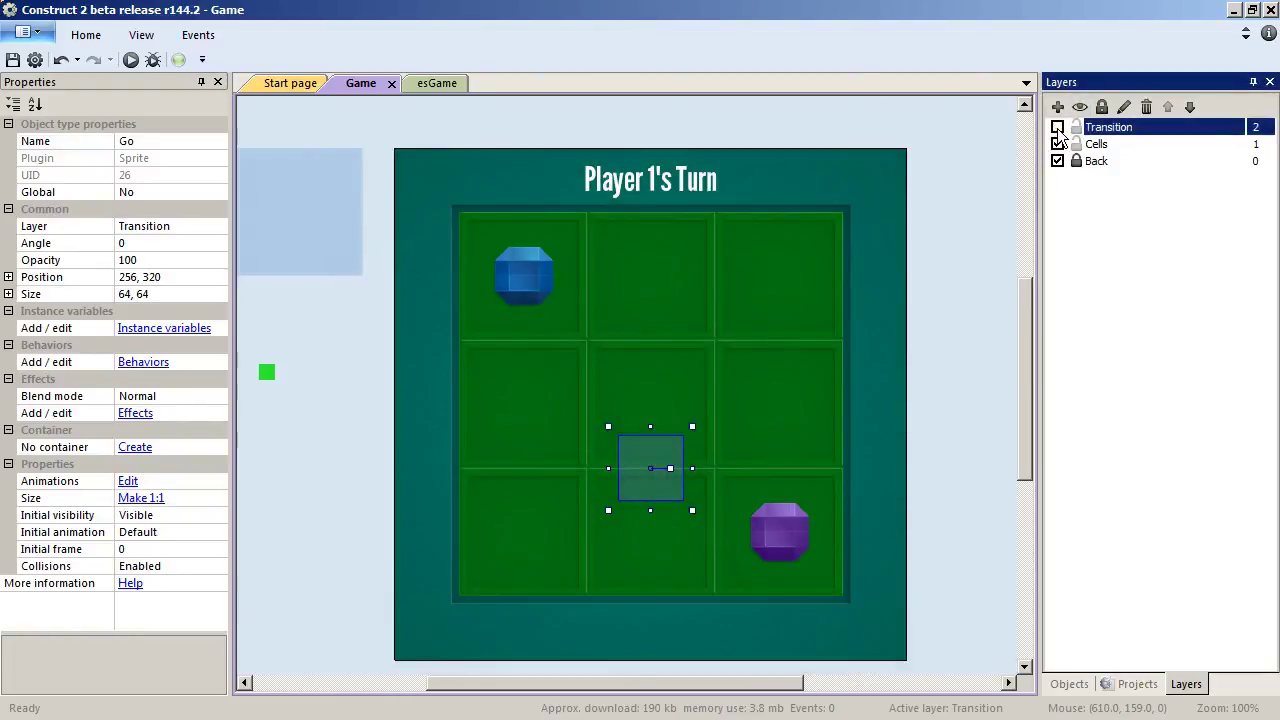
left_click(980, 380)
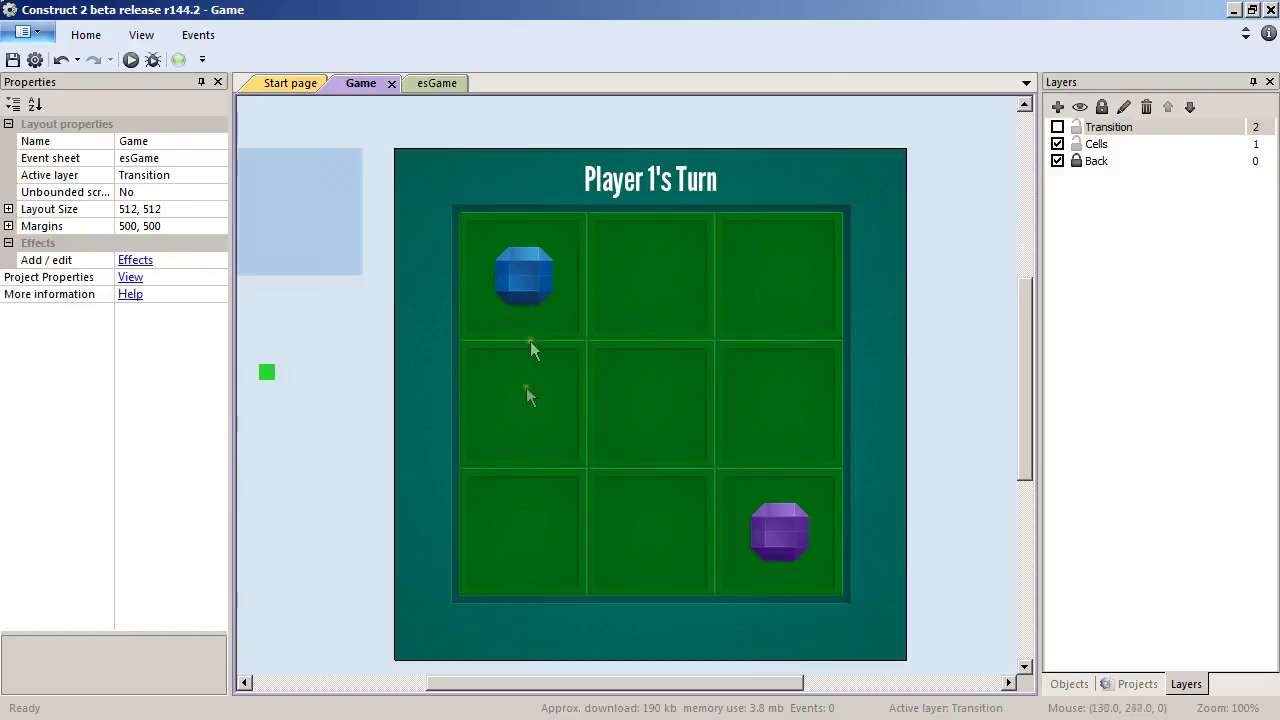
left_click(1058, 127)
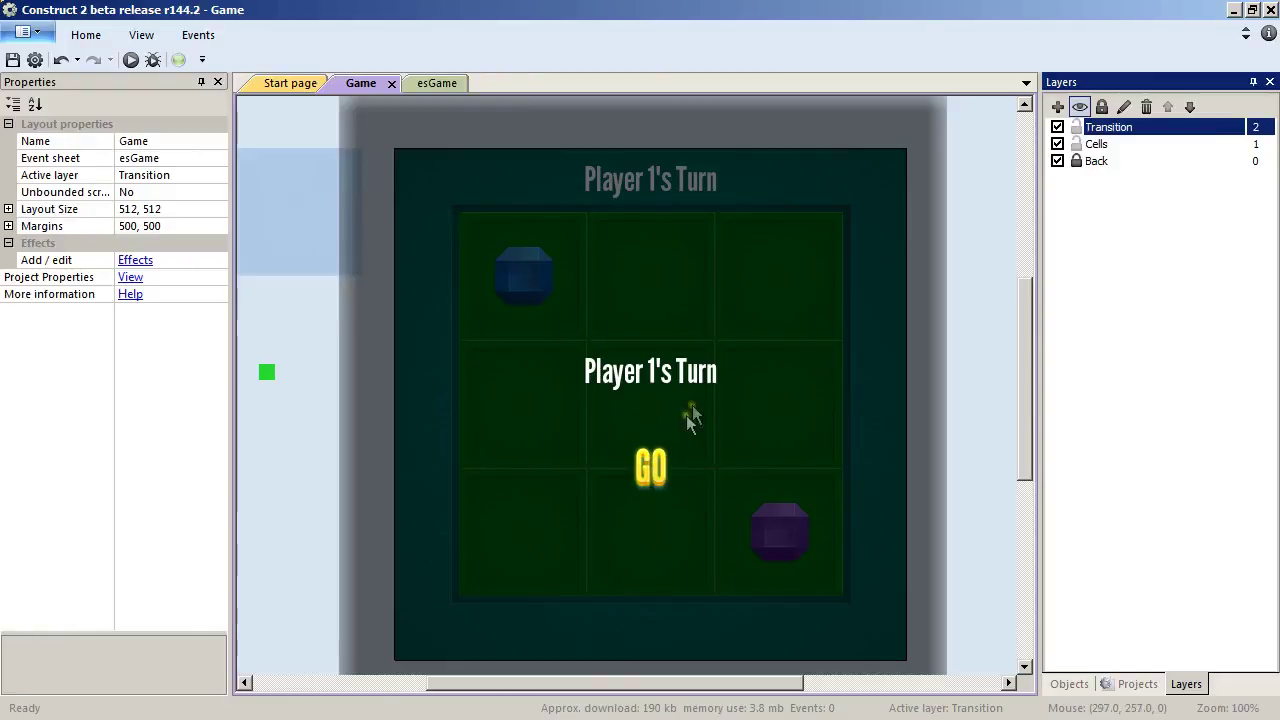
left_click(649, 472)
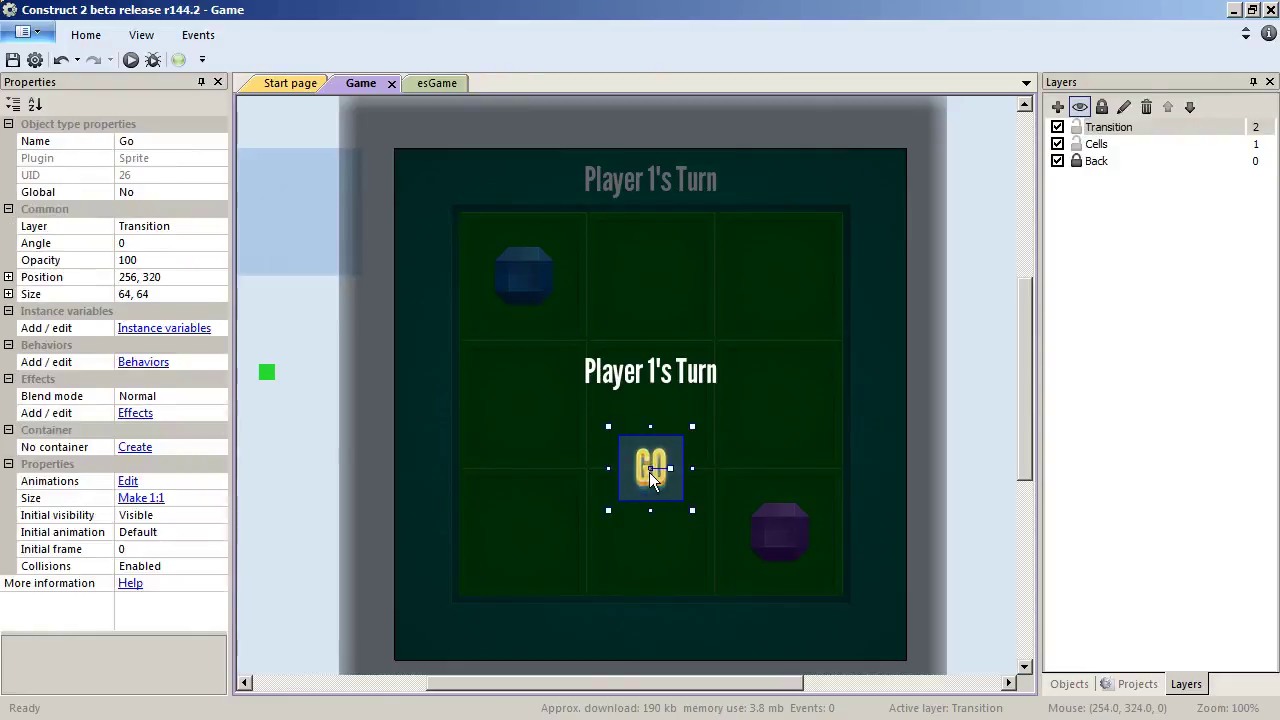
left_click(1057, 127)
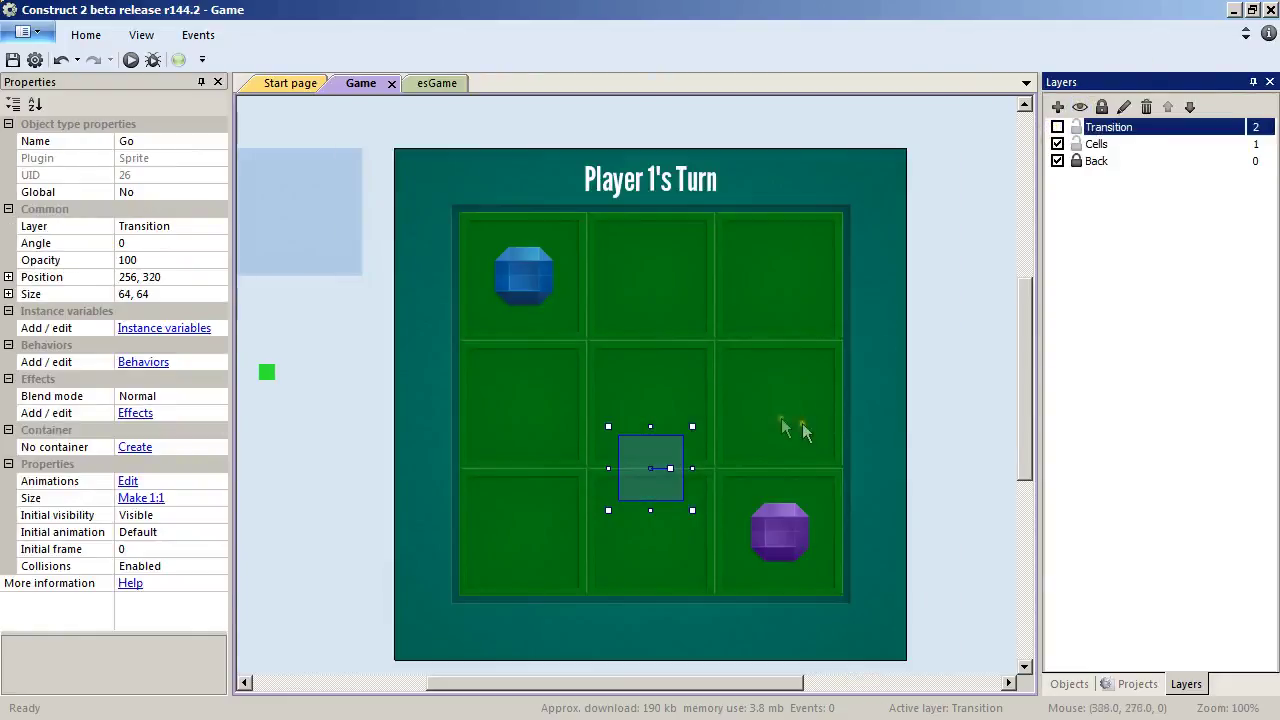
left_click(999, 447)
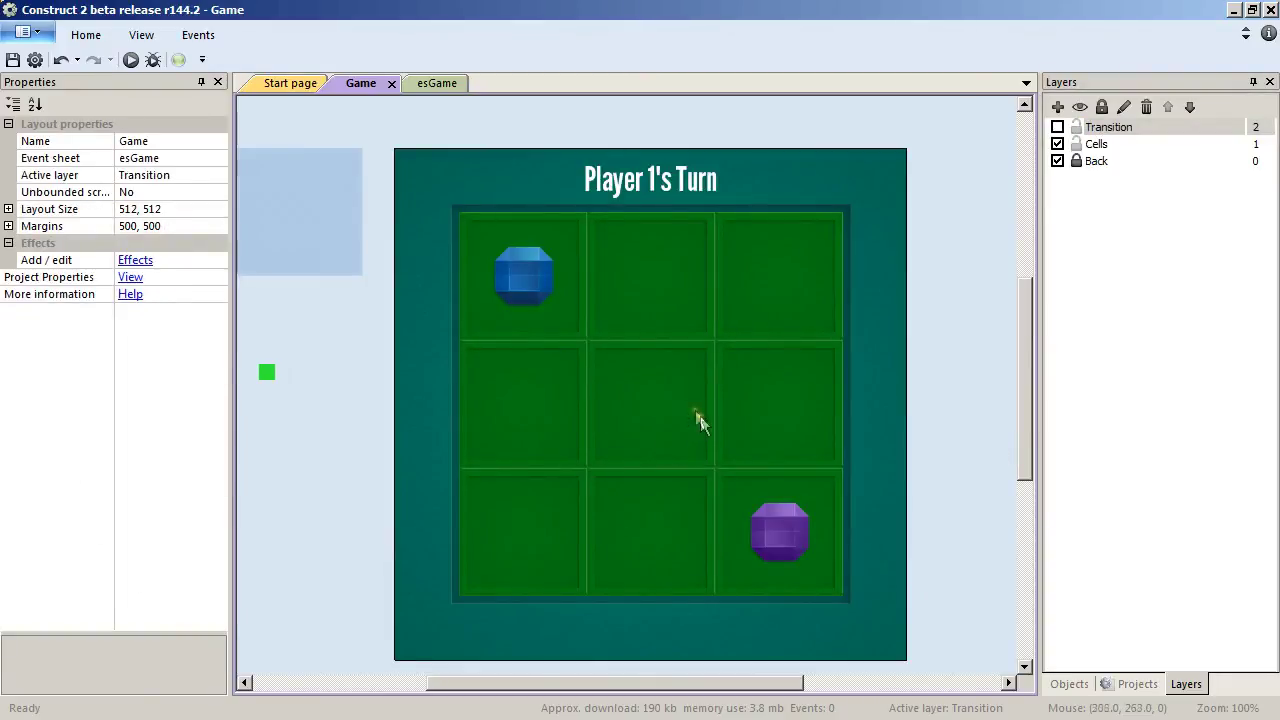
Step: Inspect the middle and bottom-middle cells, re-show the layer, and return Go to 480, 480
left_click(651, 400)
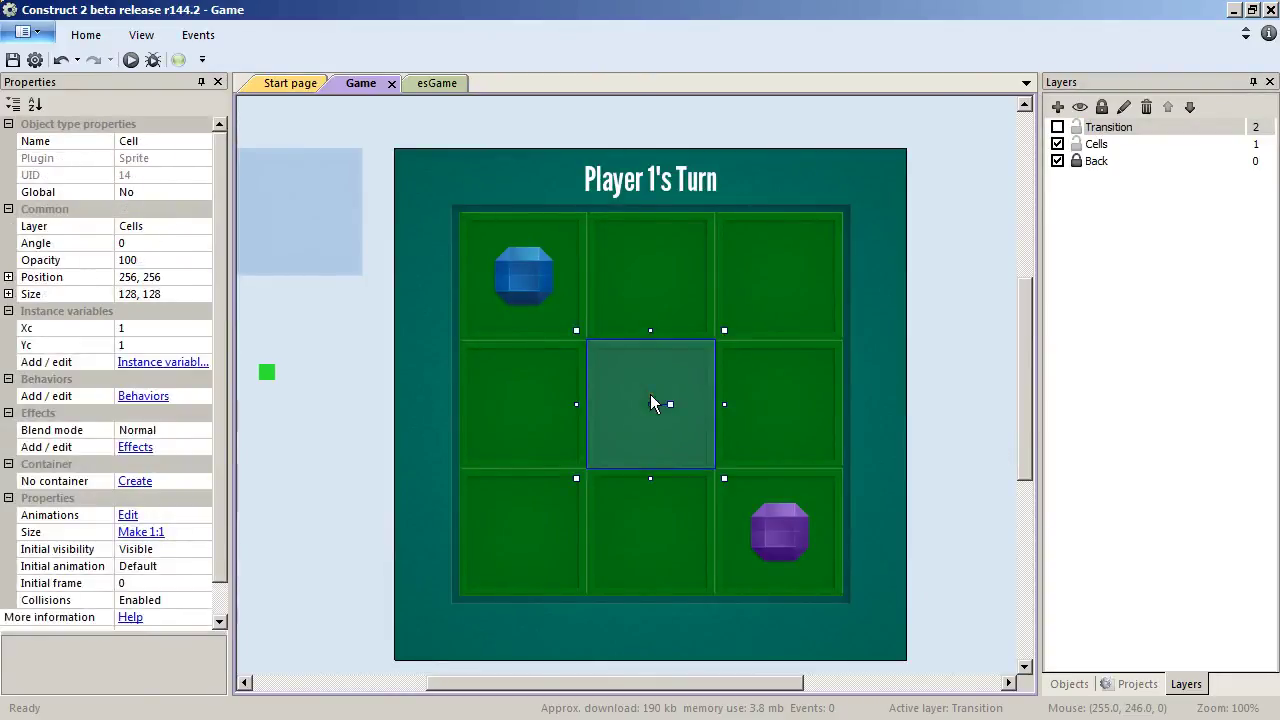
left_click(658, 538)
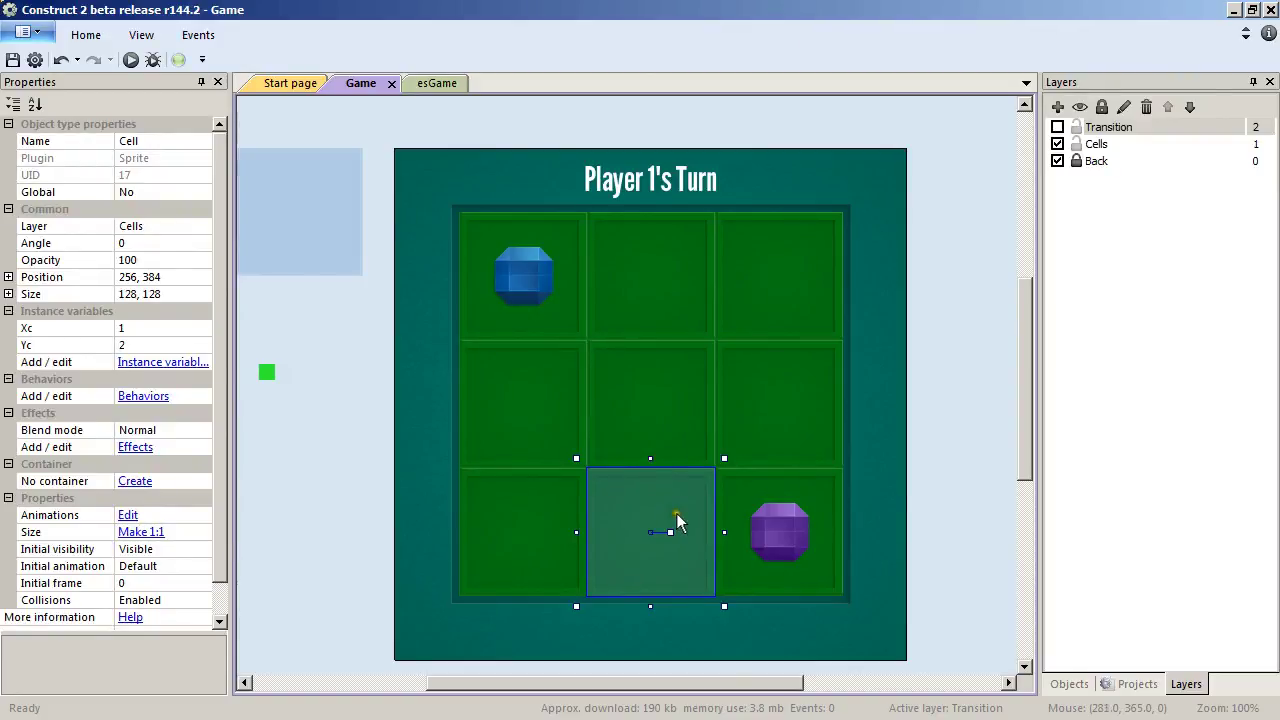
left_click(945, 433)
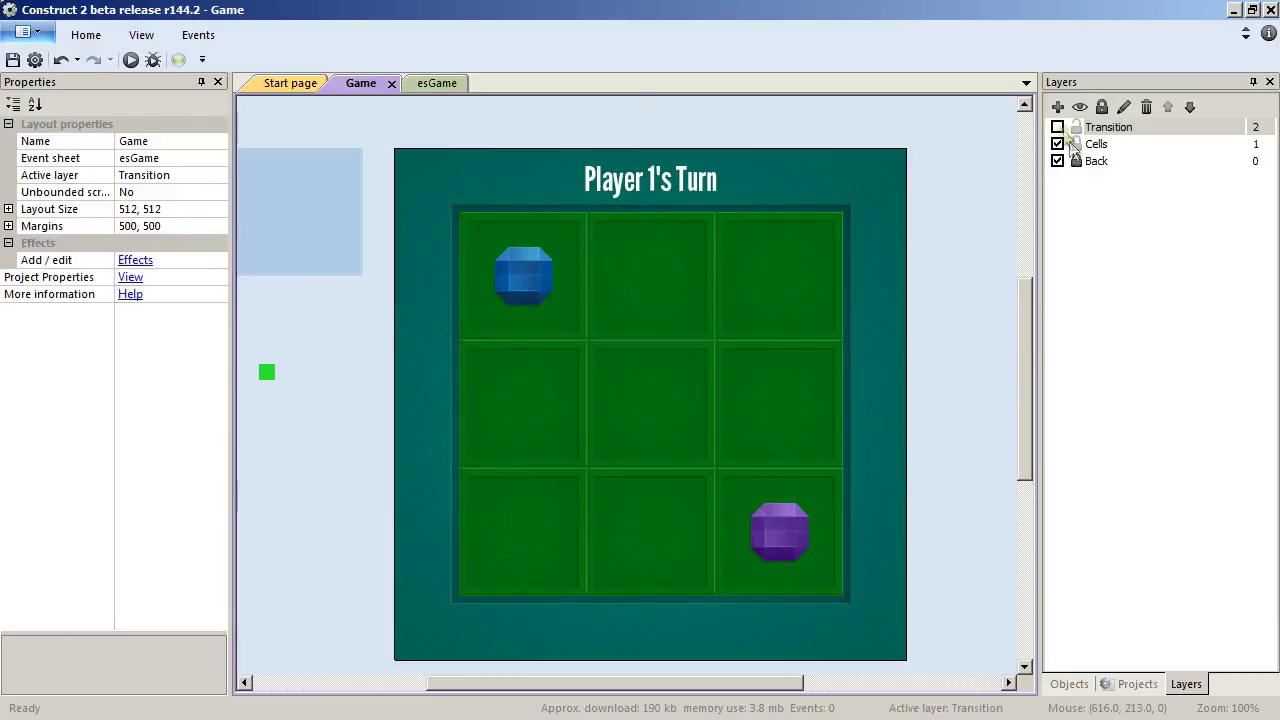
left_click(1057, 127)
left_click_drag(640, 480, 870, 638)
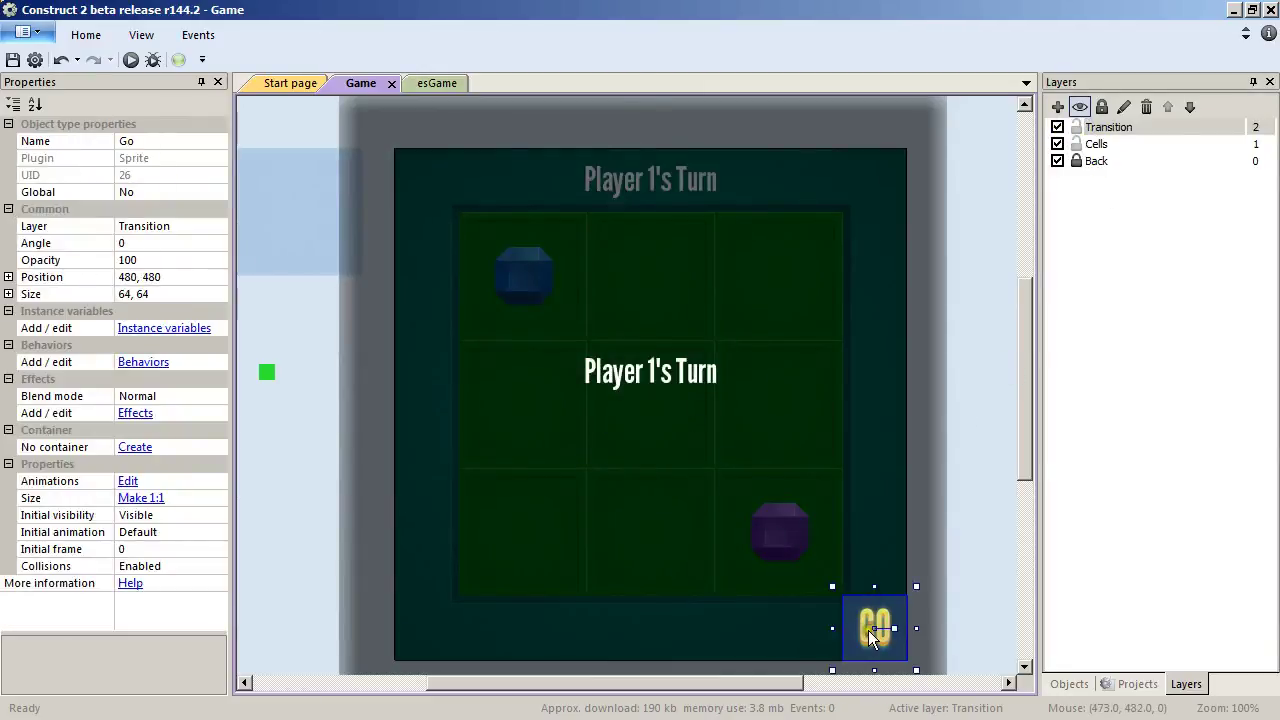
Step: Hide the Transition layer and set txtInfos' initial visibility to Invisible
left_click(1057, 127)
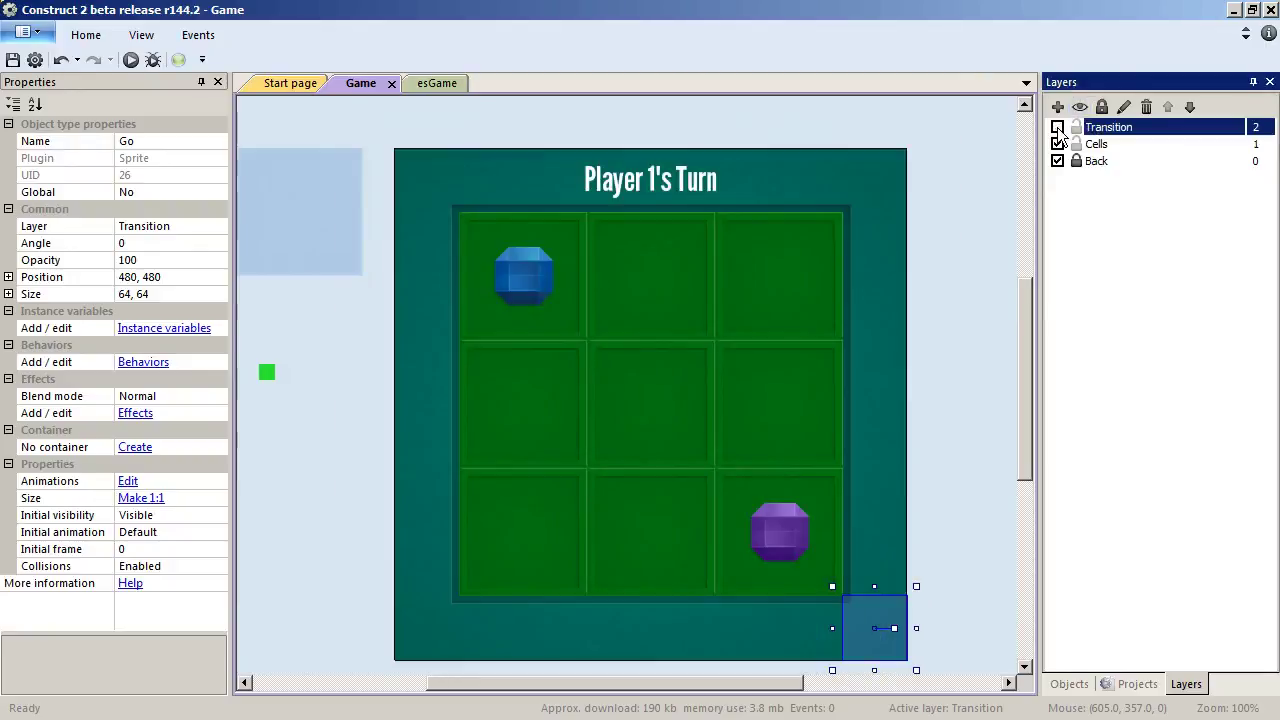
left_click(928, 413)
left_click(652, 172)
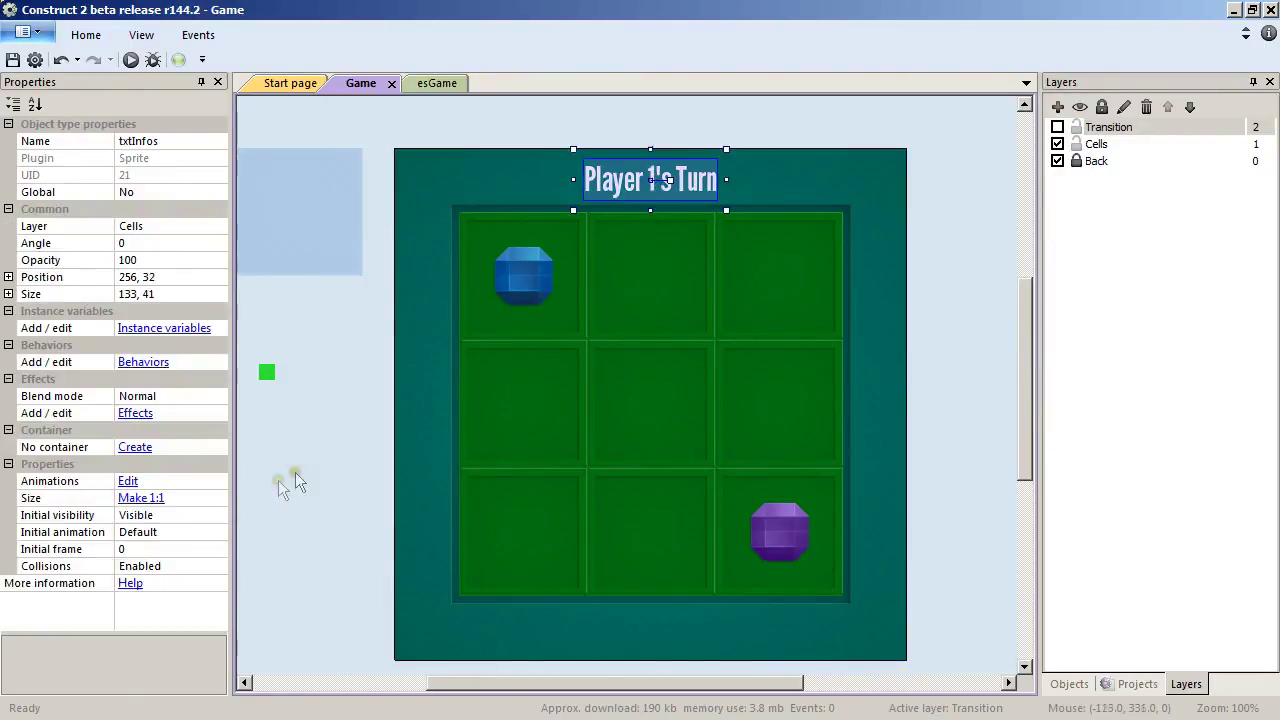
left_click(222, 518)
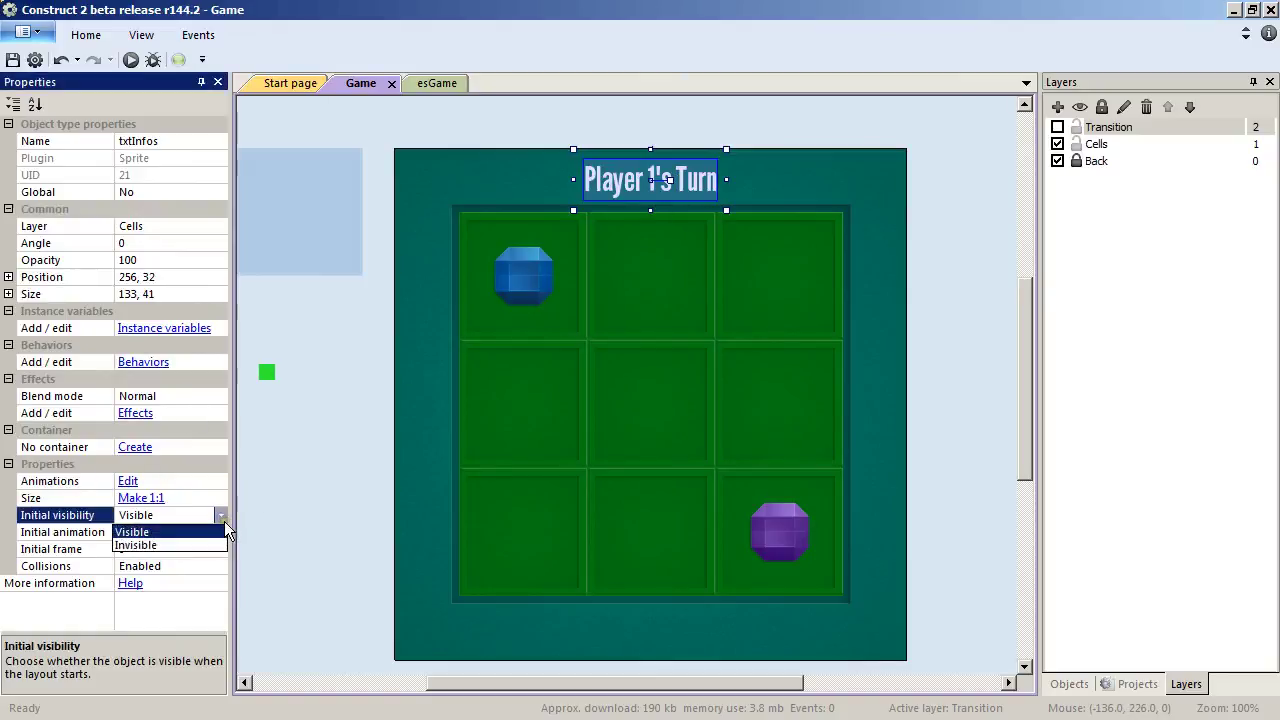
left_click(181, 548)
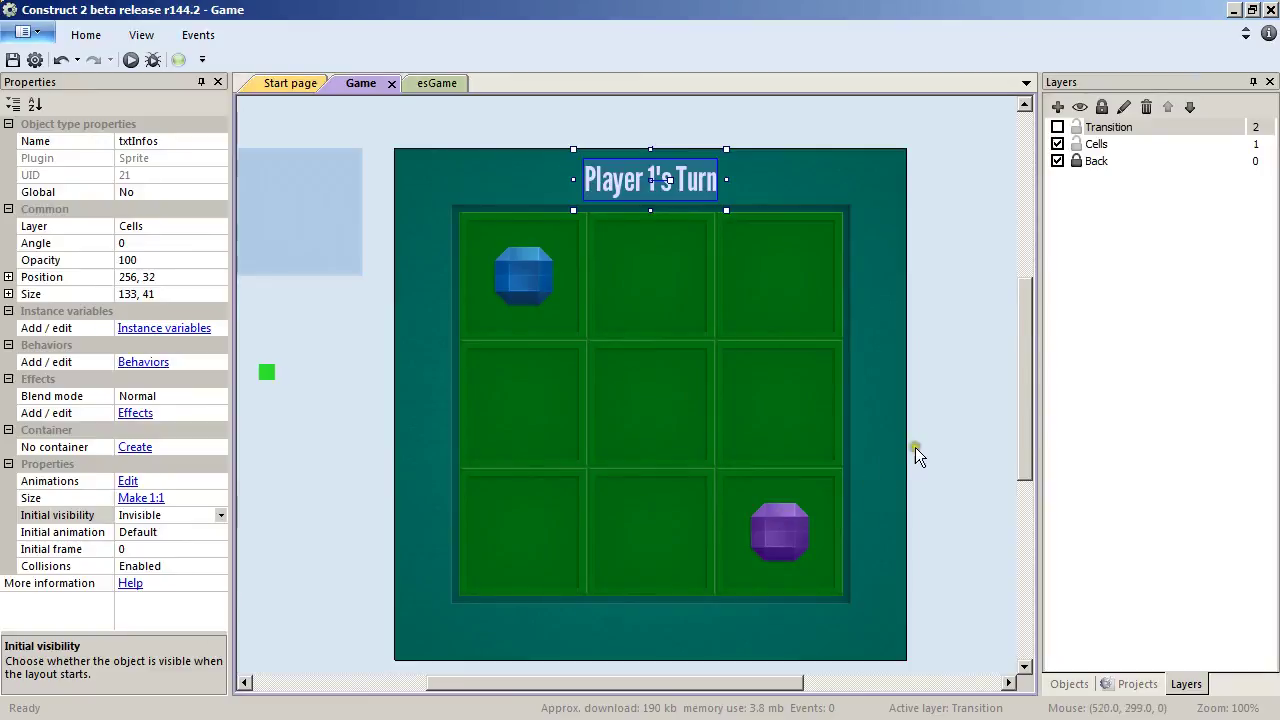
left_click(895, 537)
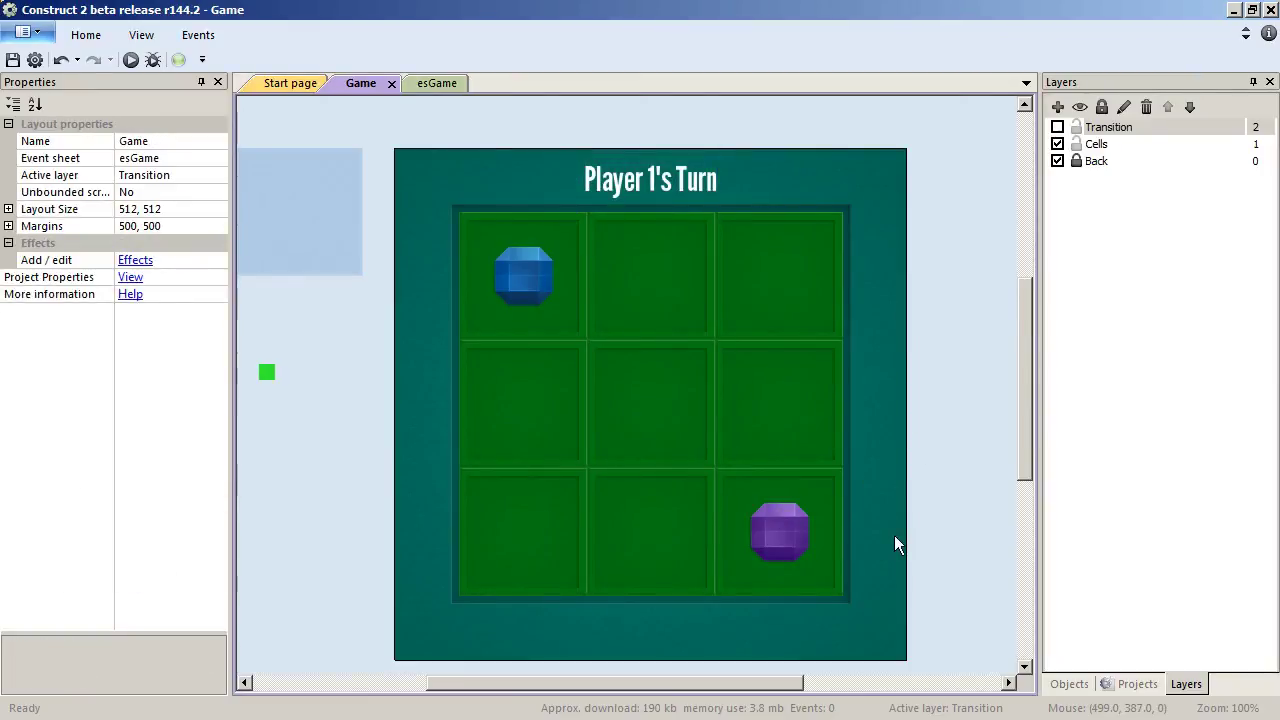